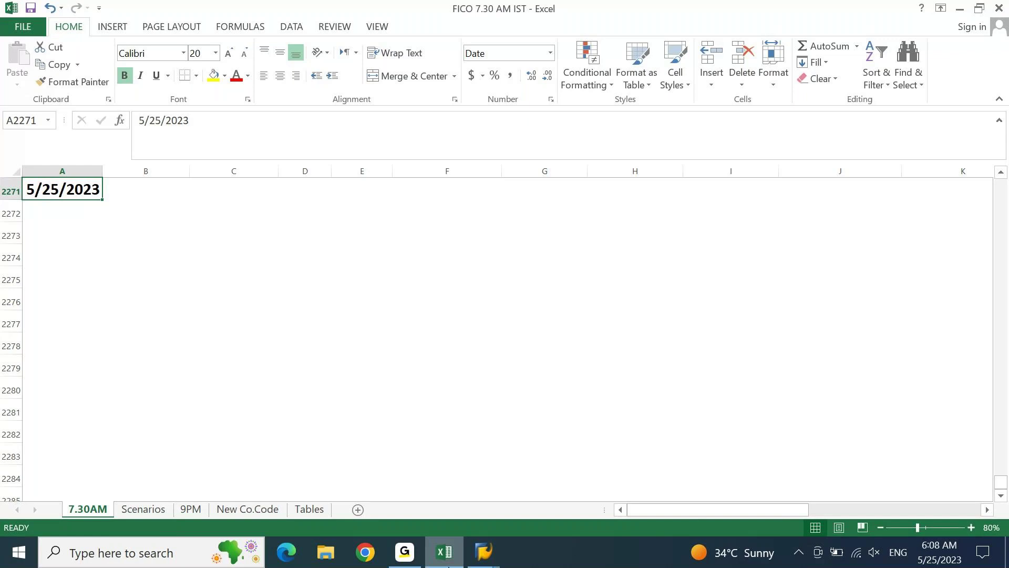
# Enter the title 'Accounts Payable Baseline Configuration' in cell A2273.
pyautogui.press('Down')
pyautogui.press('Down')
pyautogui.press('Down')
pyautogui.press('Up')
pyautogui.press('Up')
pyautogui.press('Up')
pyautogui.press('Down')
pyautogui.press('Down')
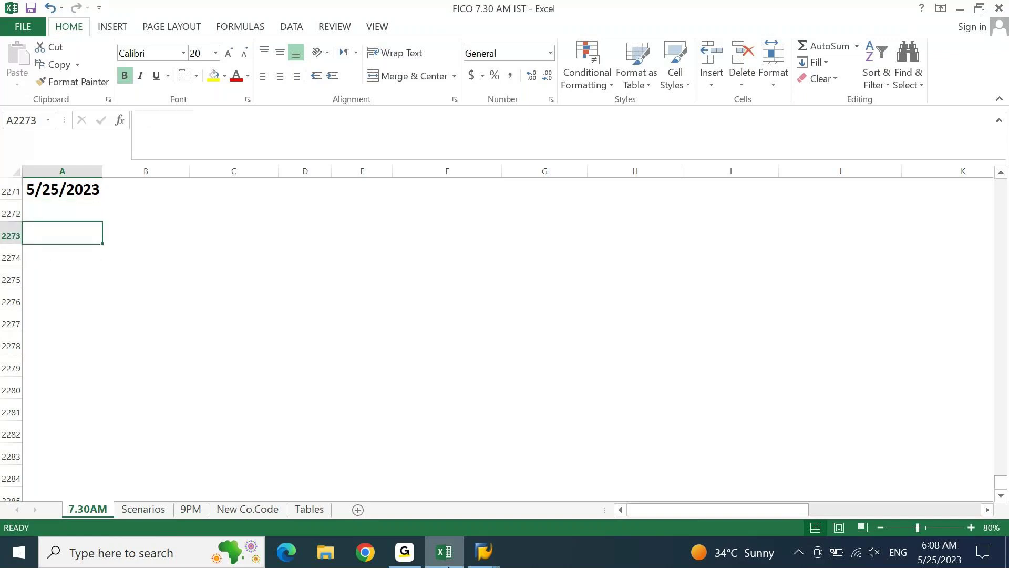
pyautogui.write('Accounts')
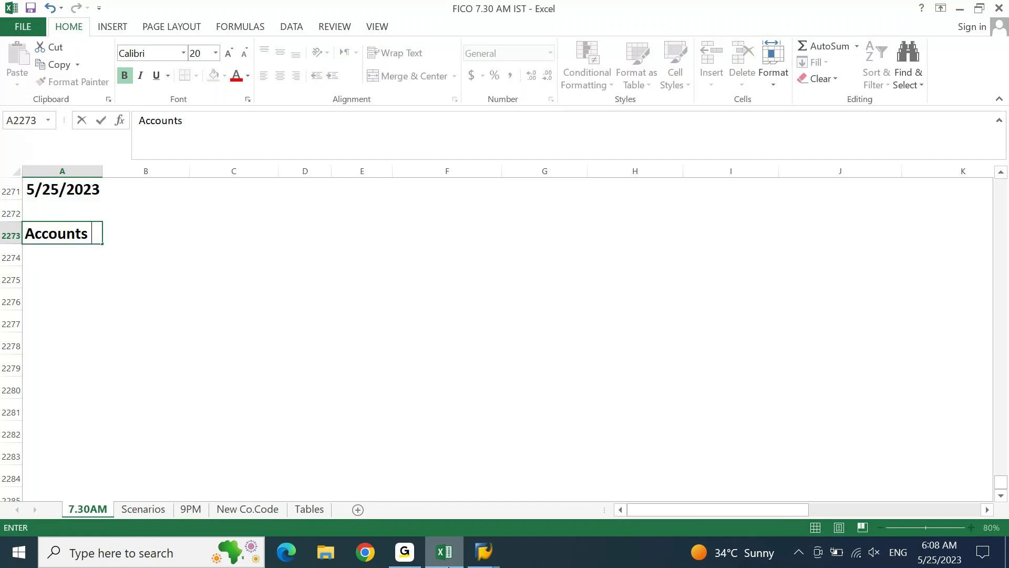
pyautogui.write(' Payable ')
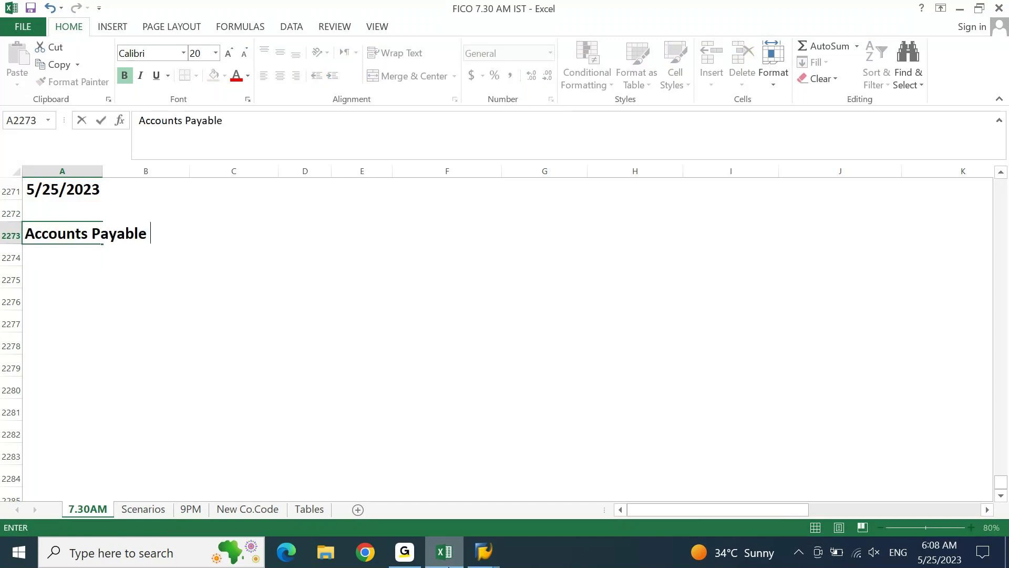
pyautogui.write('Baselin')
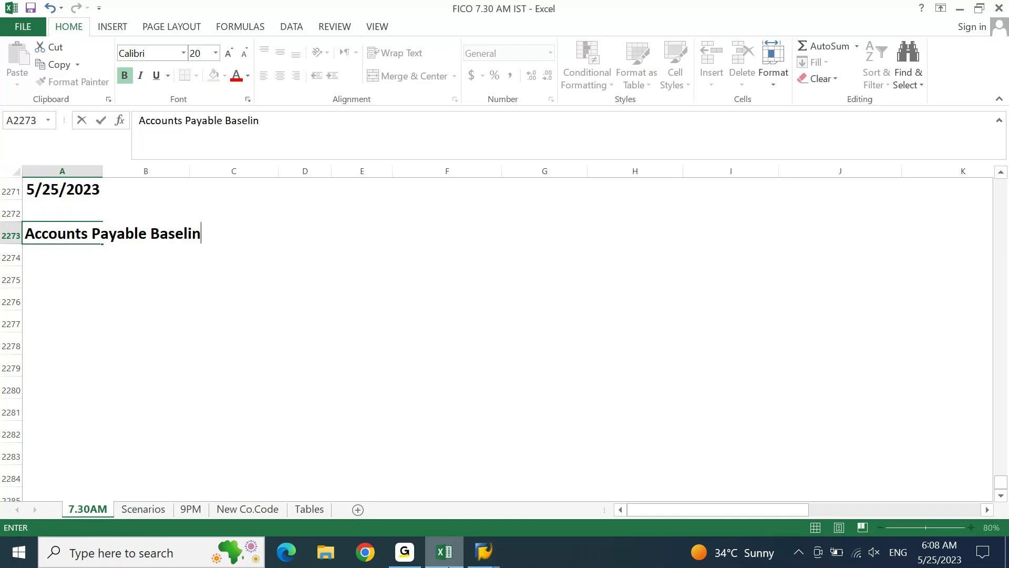
pyautogui.write('e COnfiguration')
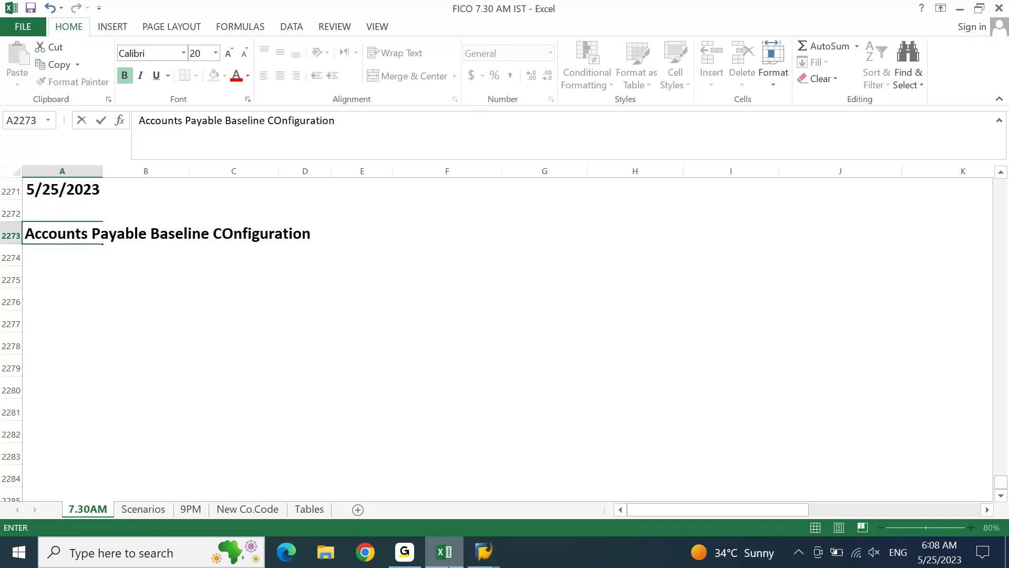
pyautogui.write(' in')
pyautogui.press('BackSpace')
pyautogui.press('BackSpace')
pyautogui.press('BackSpace')
pyautogui.press('BackSpace')
pyautogui.press('Return')
pyautogui.press('Up')
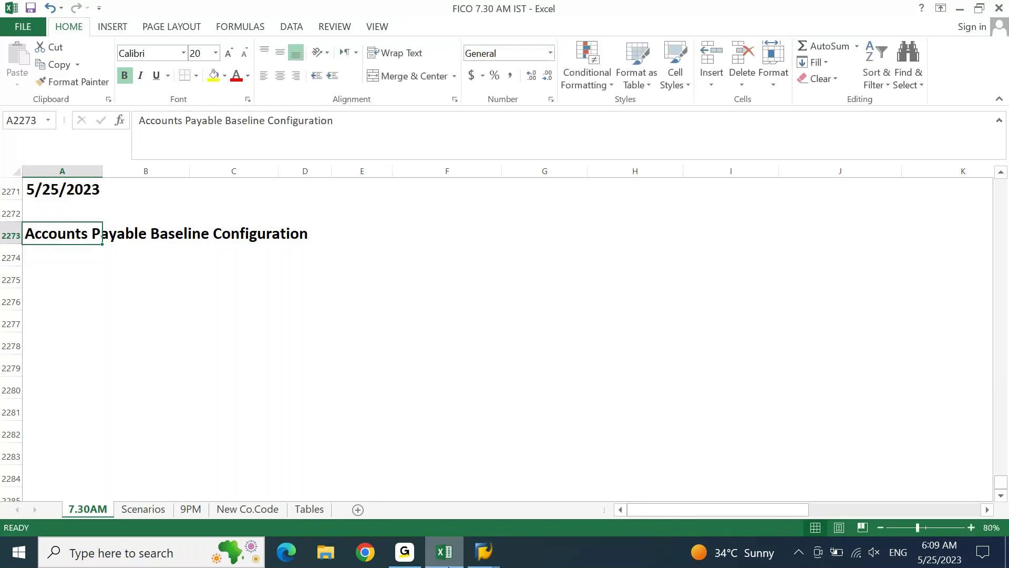
# Give A2273:J2273 a yellow fill and merge and centre the title across it.
pyautogui.hotkey('shift', 'Right')
pyautogui.hotkey('shift', 'Right')
pyautogui.hotkey('shift', 'Right')
pyautogui.hotkey('shift', 'Right')
pyautogui.hotkey('shift', 'Right')
pyautogui.hotkey('shift', 'Right')
pyautogui.hotkey('shift', 'Right')
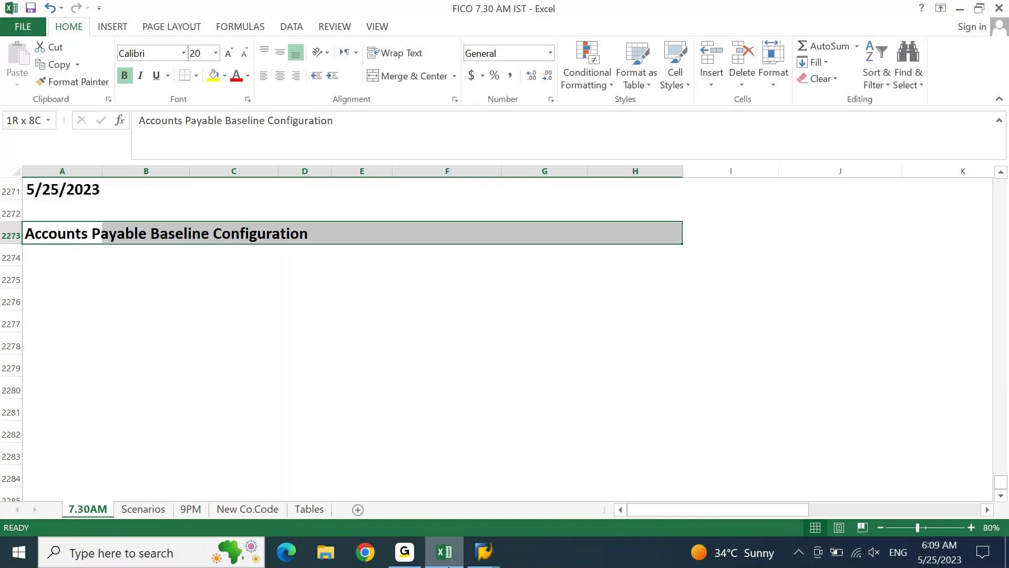
pyautogui.hotkey('shift', 'Right')
pyautogui.hotkey('shift', 'Right')
pyautogui.hotkey('shift', 'Right')
pyautogui.hotkey('shift', 'Left')
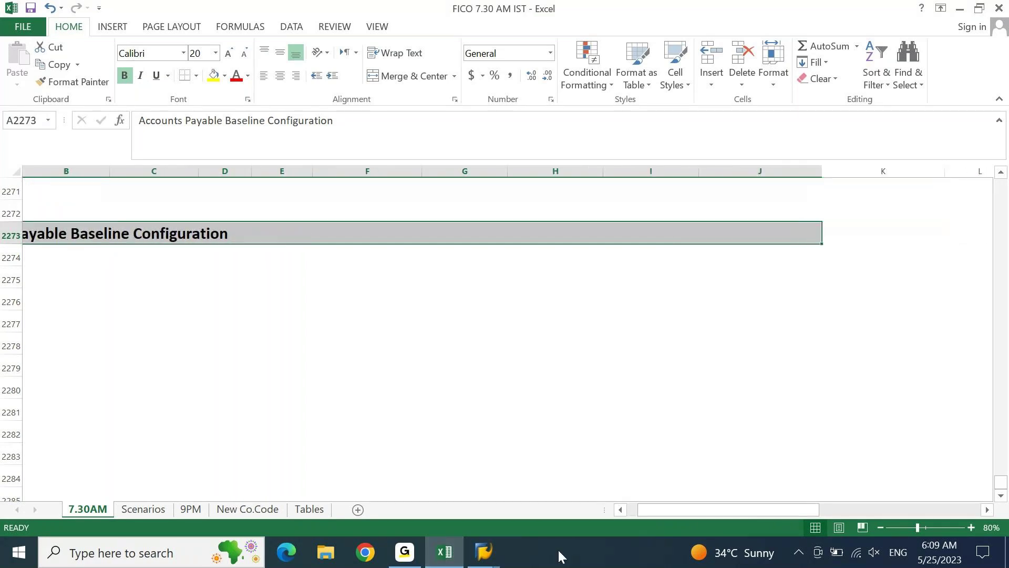
pyautogui.click(214, 75)
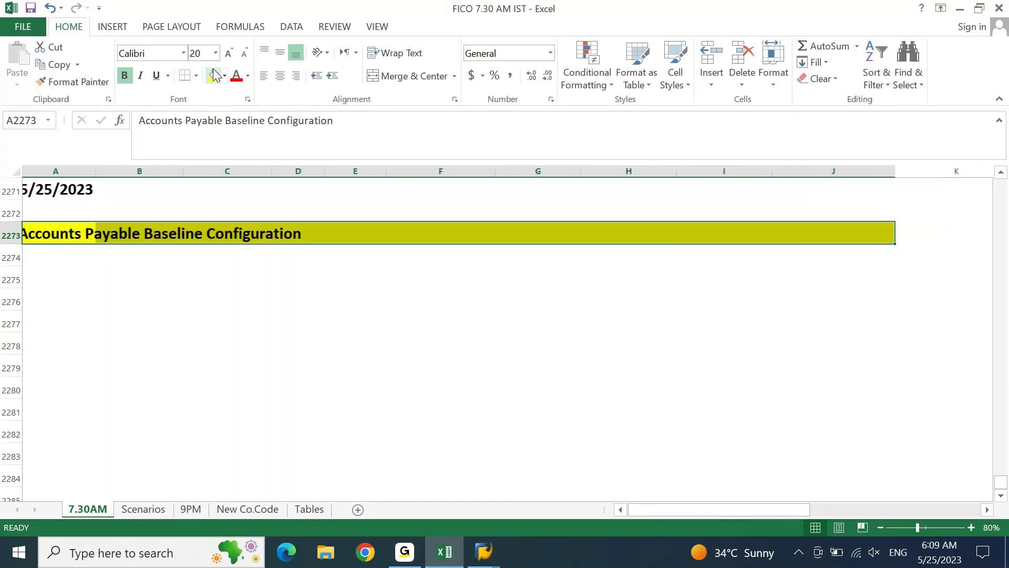
pyautogui.click(385, 76)
pyautogui.press('Return')
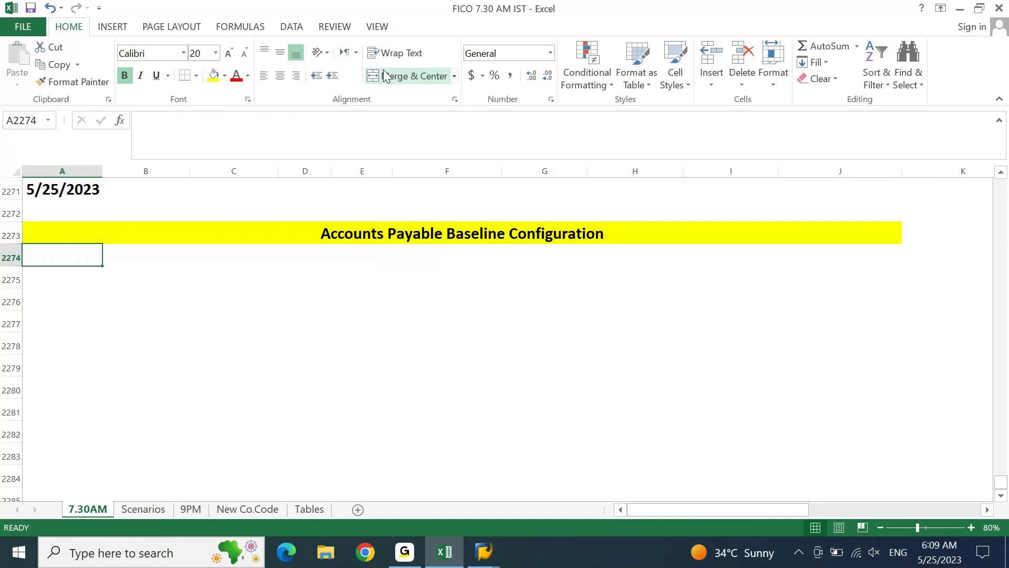
pyautogui.press('Return')
# Enter the subheading 'In ECC Environment' in cell A2274.
pyautogui.write('in')
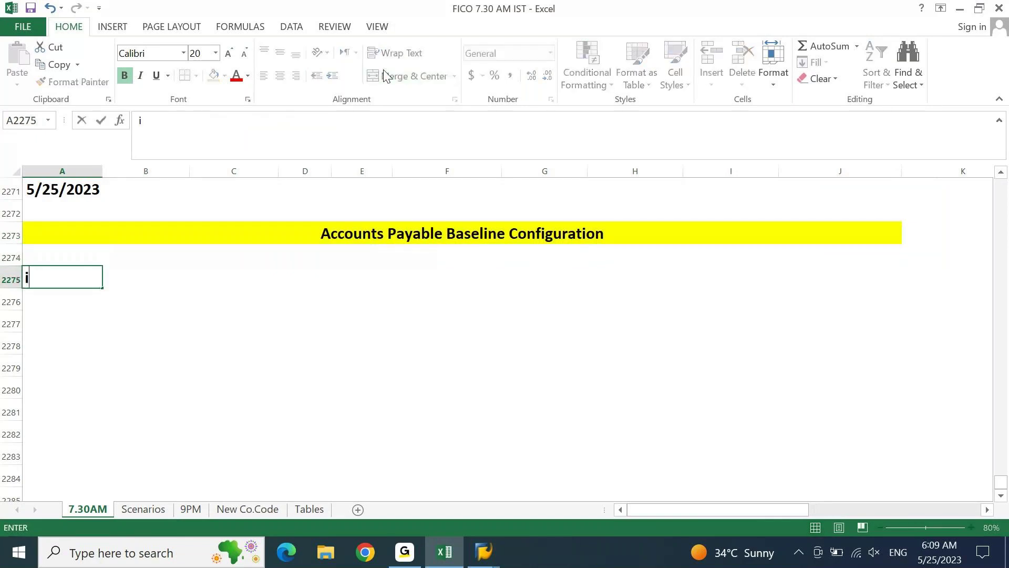
pyautogui.press('Escape')
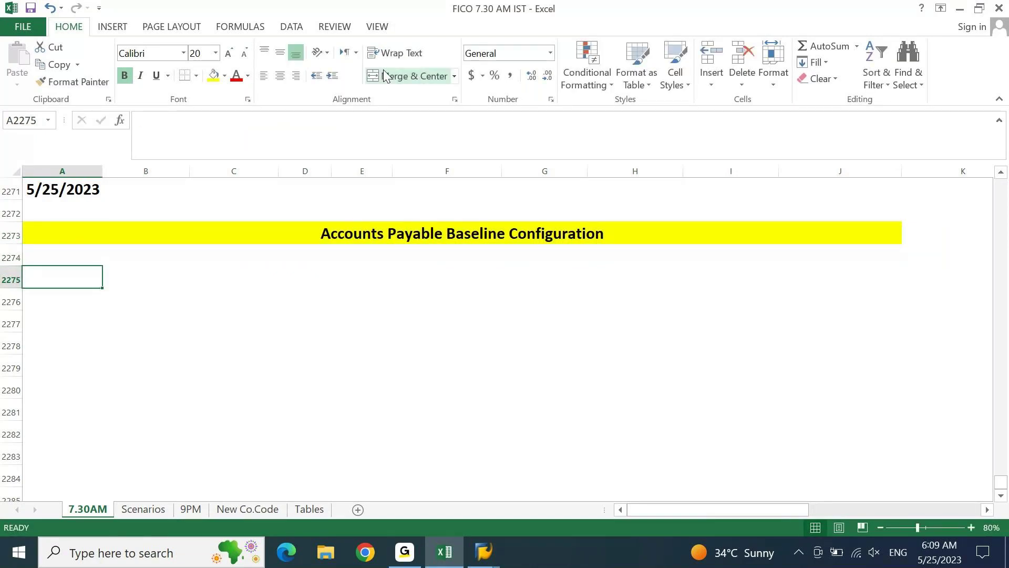
pyautogui.press('Up')
pyautogui.write('In EC')
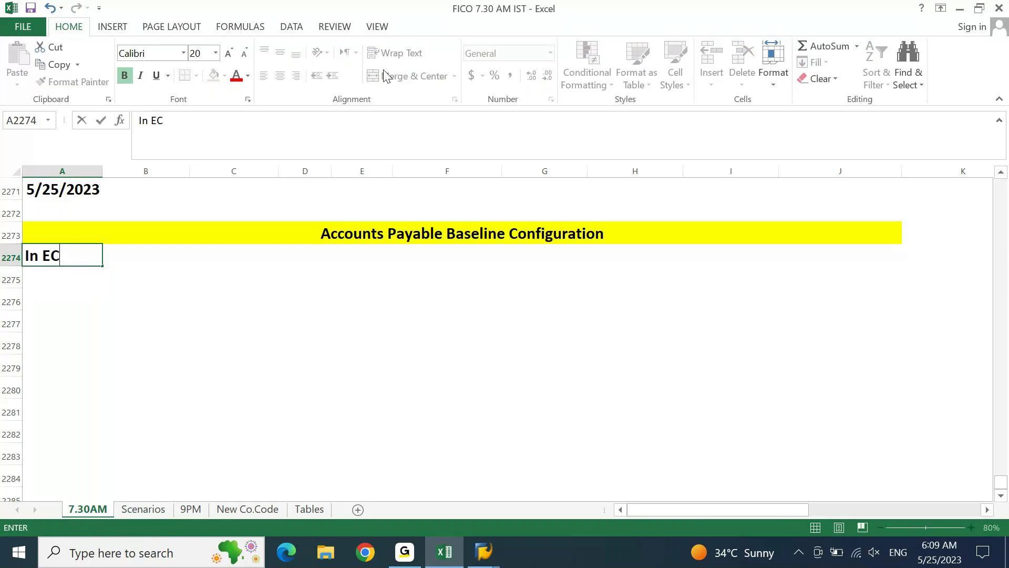
pyautogui.write('C Environment')
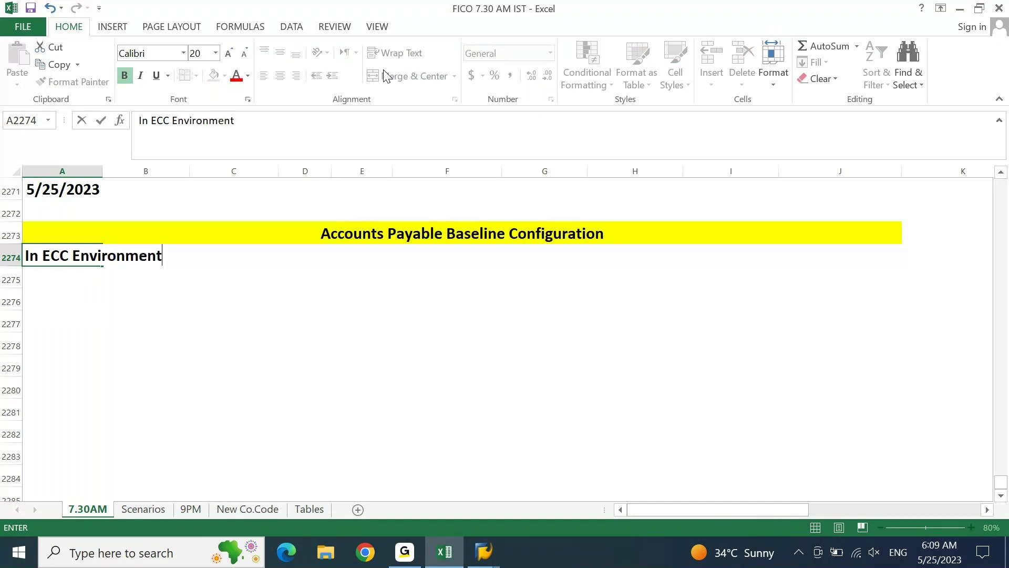
pyautogui.press('Return')
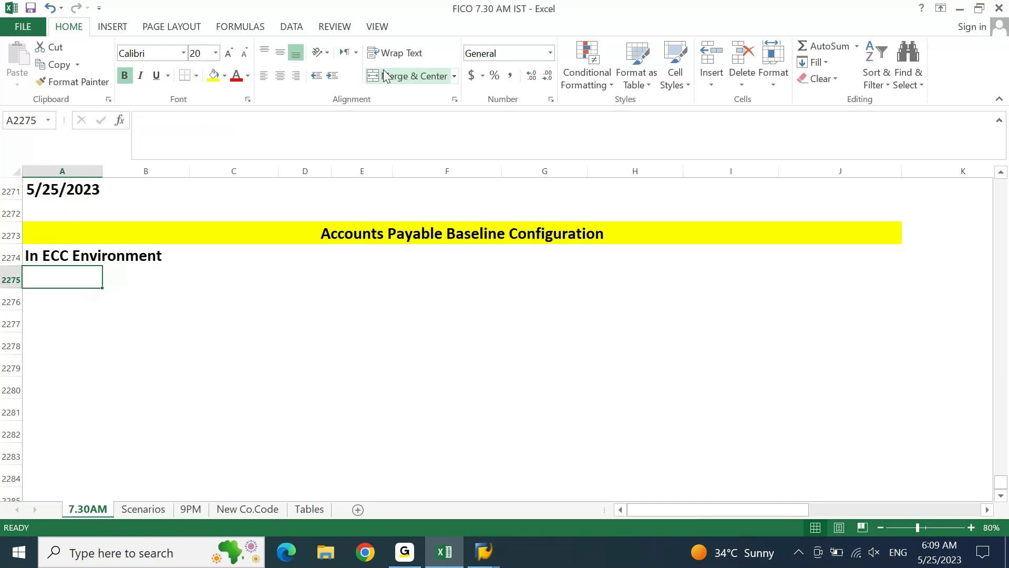
# Fill A2274:C2274 light green.
pyautogui.press('Down')
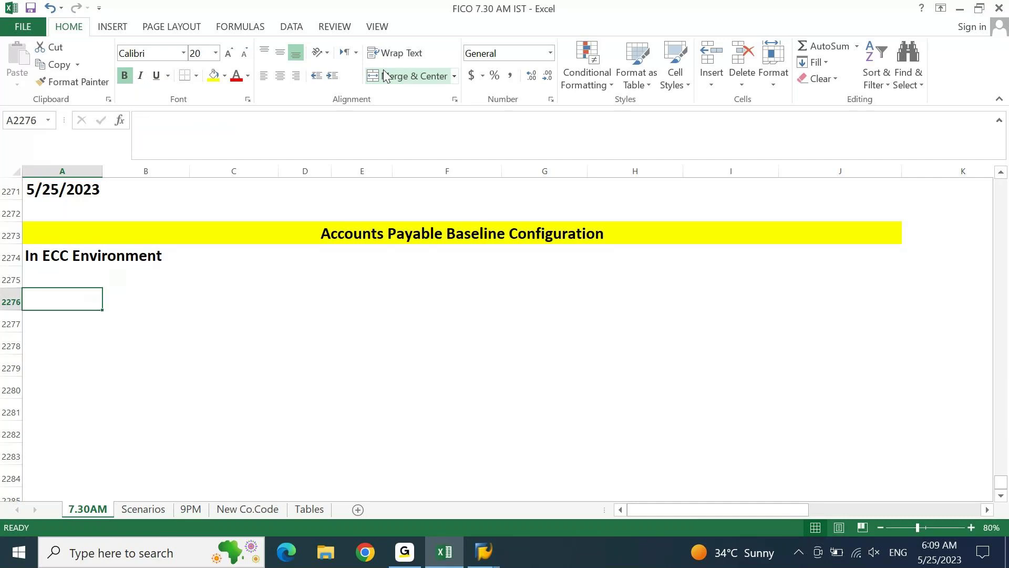
pyautogui.moveTo(53, 257); pyautogui.dragTo(275, 256)
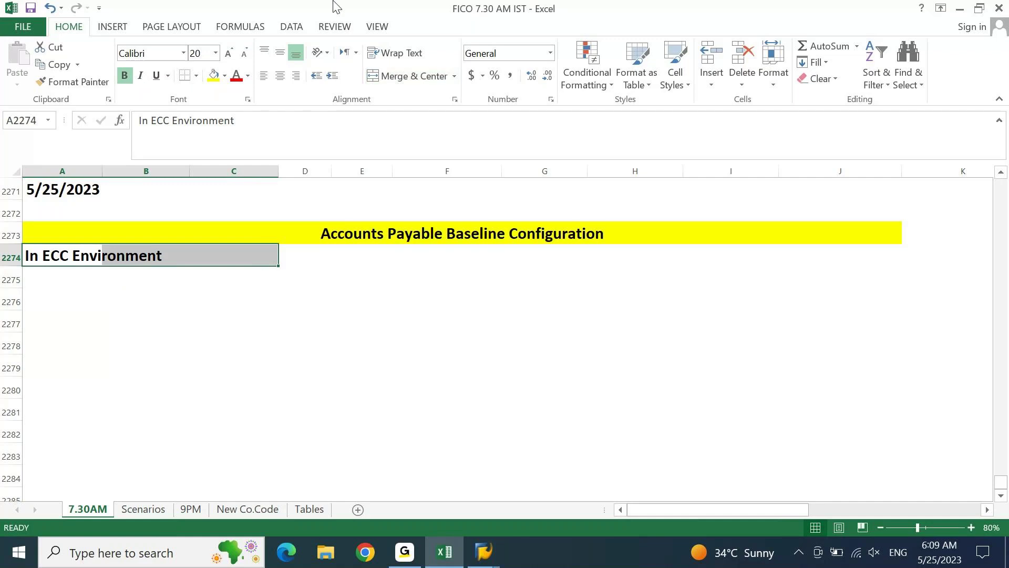
pyautogui.click(224, 75)
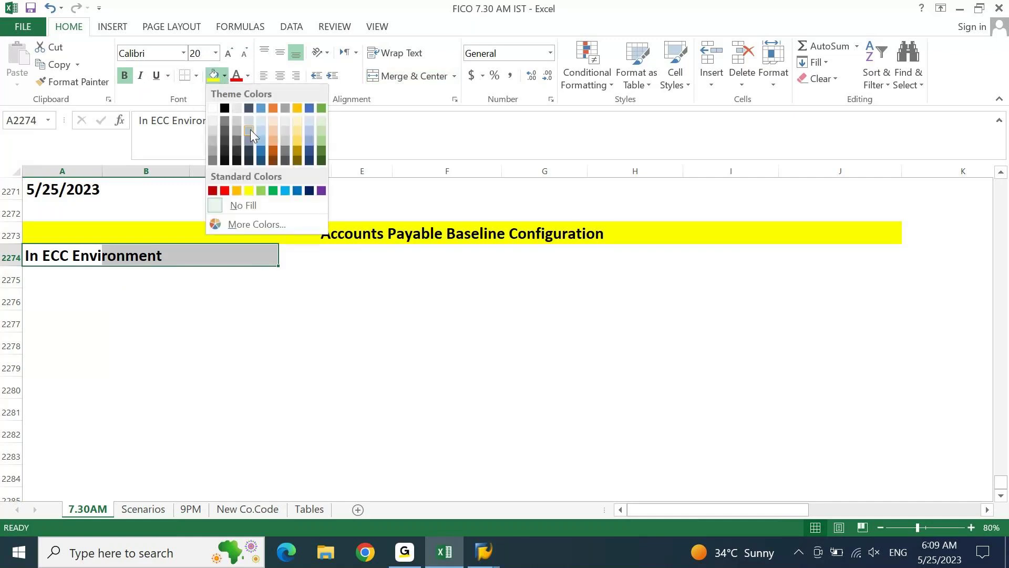
pyautogui.click(263, 188)
pyautogui.press('Down')
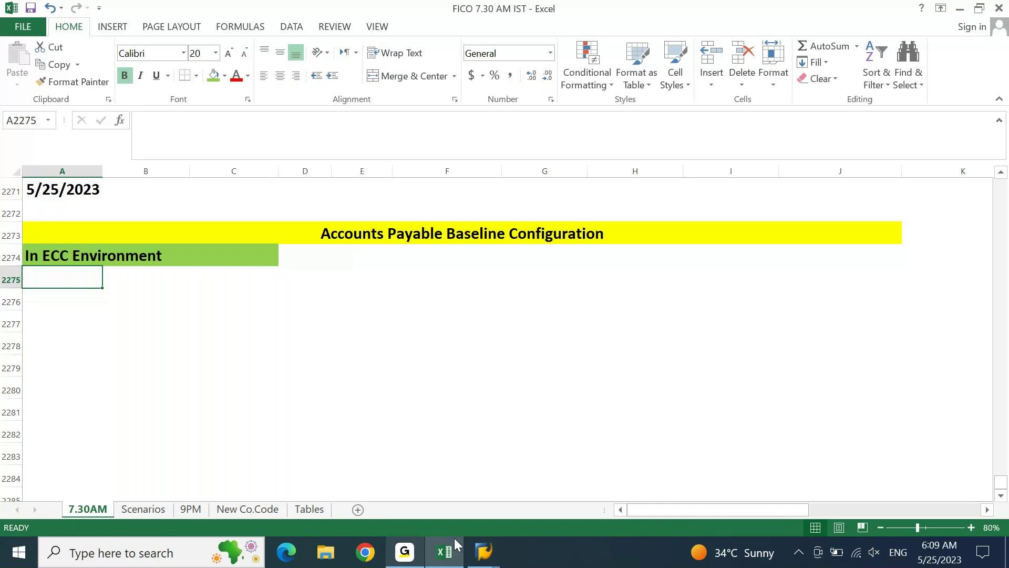
# Switch to SAP and open the SAP Reference IMG from the SPRO favourite.
pyautogui.click(484, 552)
pyautogui.click(530, 487)
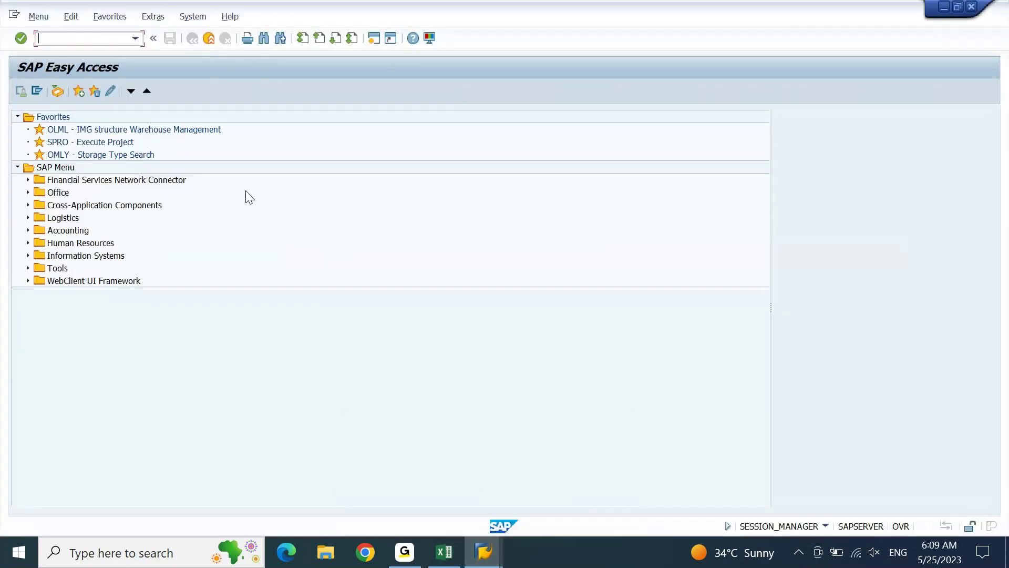
pyautogui.doubleClick(83, 142)
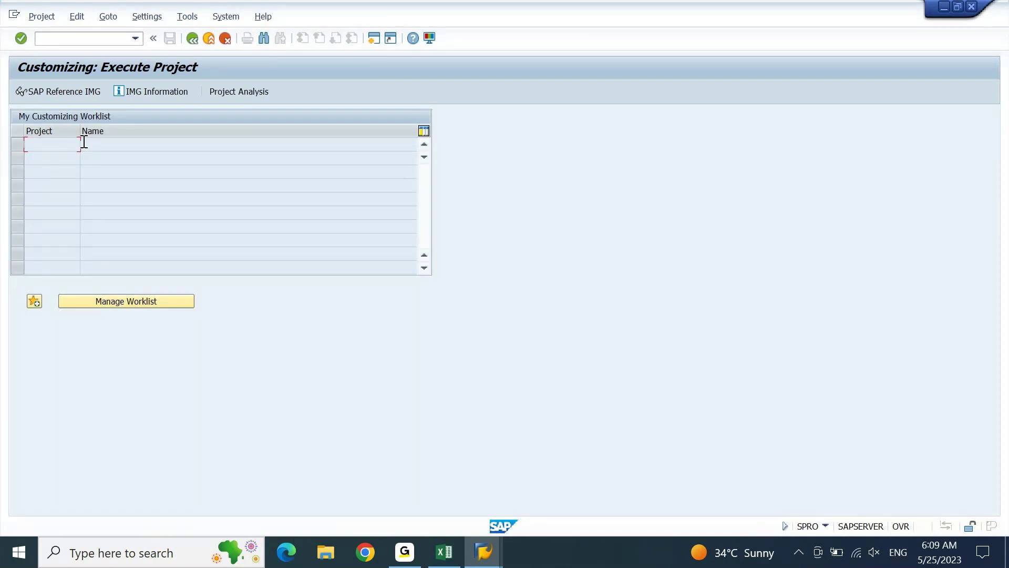
pyautogui.click(65, 93)
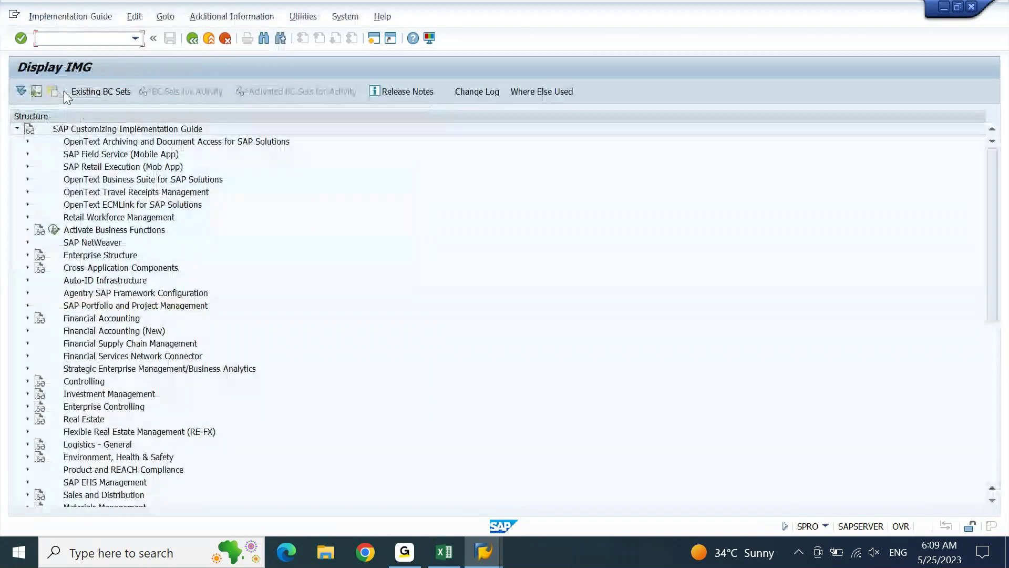
# Expand Financial Accounting (New) and land on Accounts Receivable and Accounts Payable.
pyautogui.click(110, 329)
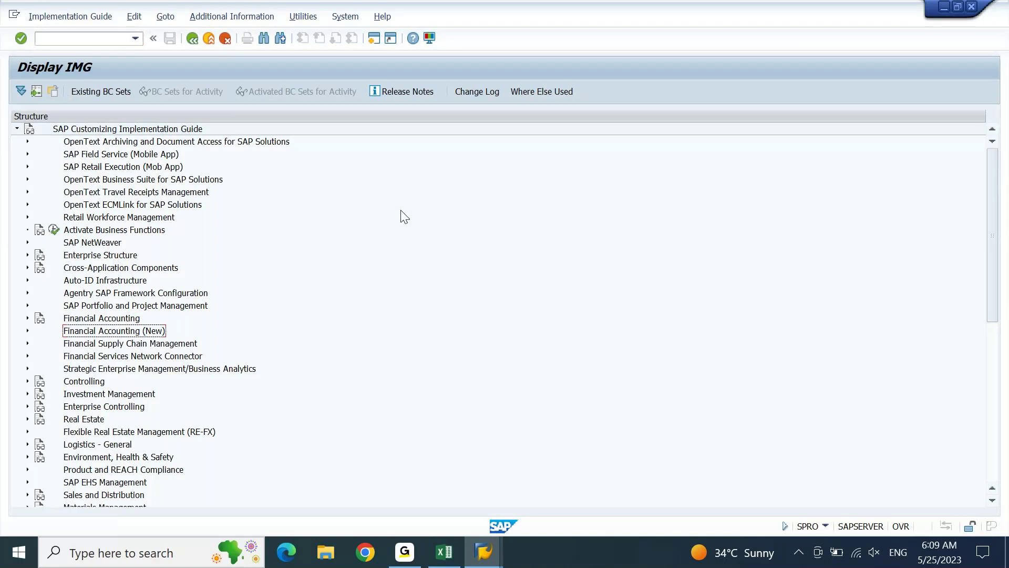
pyautogui.press('Right')
pyautogui.press('Down')
pyautogui.press('Down')
pyautogui.press('Down')
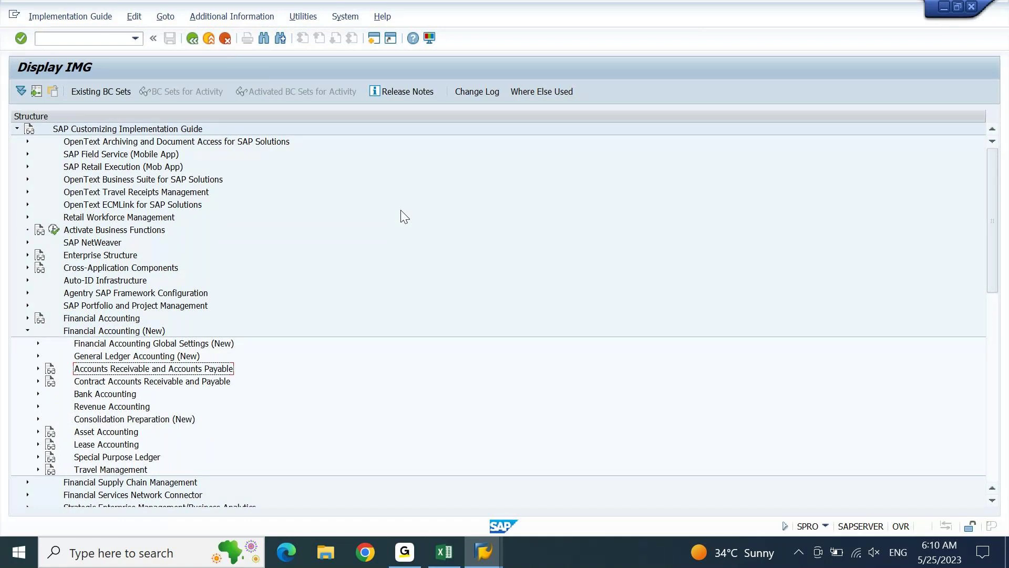
pyautogui.press('Down')
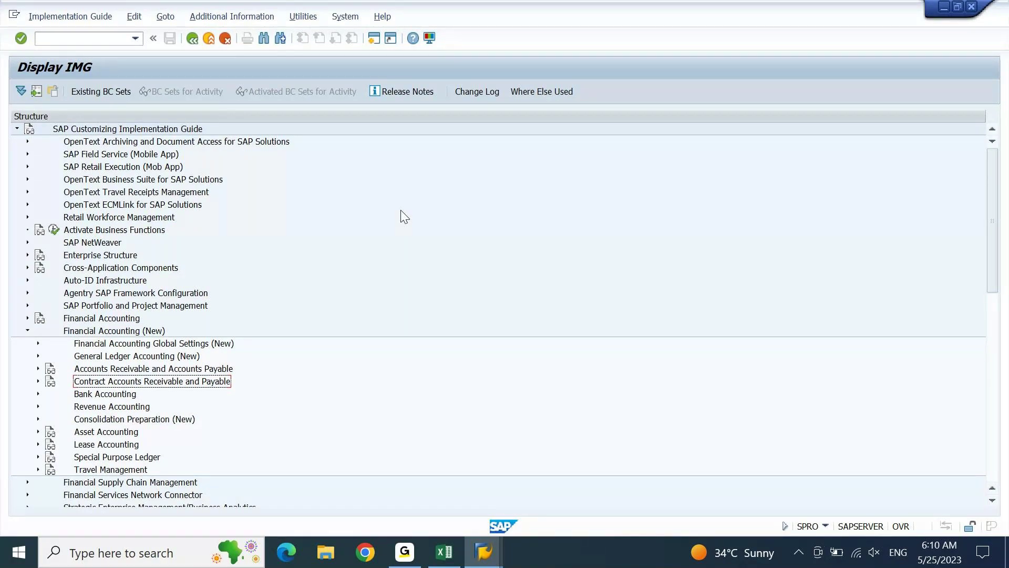
pyautogui.press('Up')
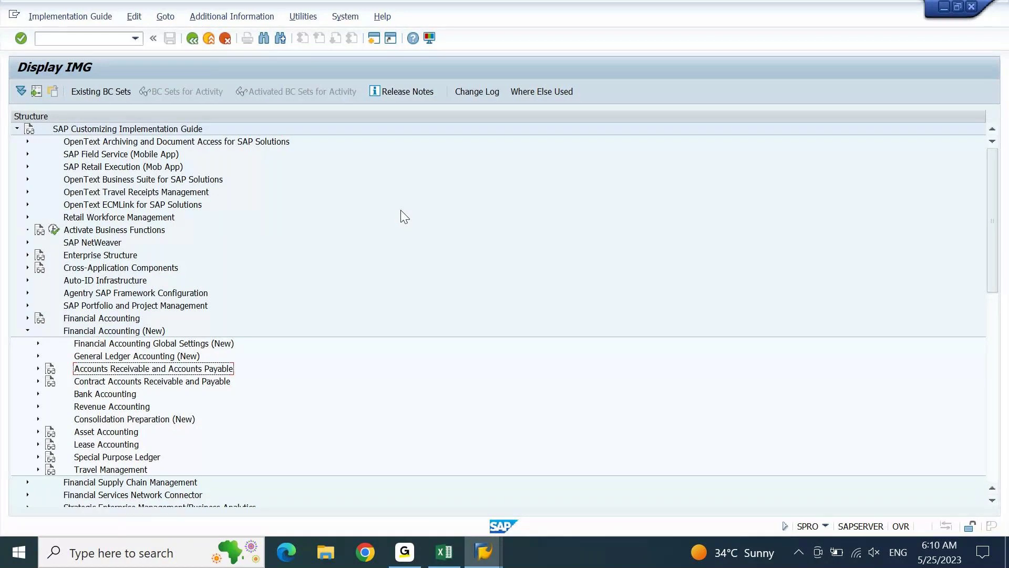
# Expand Accounts Receivable and Accounts Payable, then Vendor Accounts.
pyautogui.press('Right')
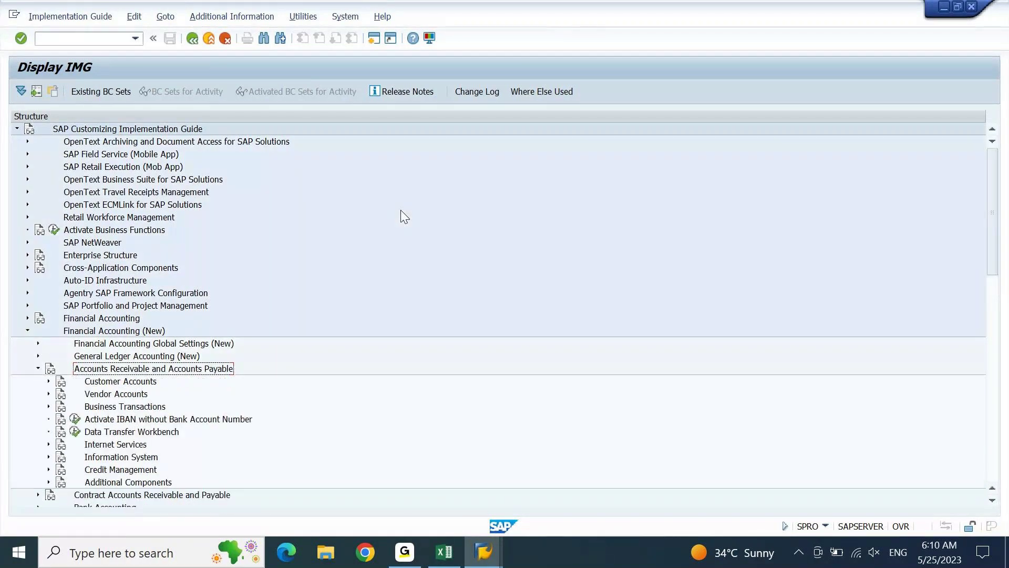
pyautogui.press('Down')
pyautogui.press('Down')
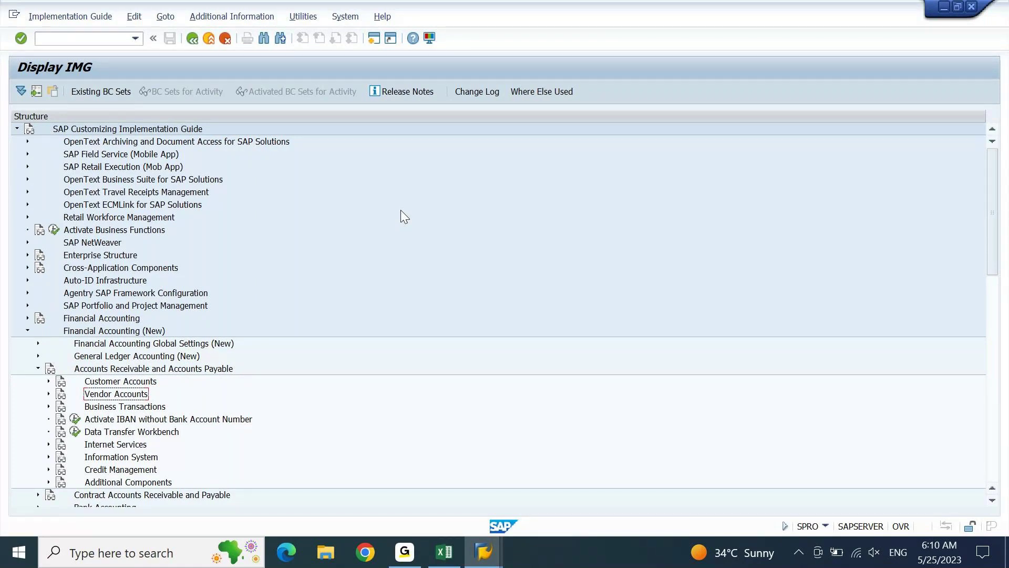
pyautogui.press('Up')
pyautogui.press('Down')
pyautogui.press('Down')
pyautogui.press('Up')
pyautogui.press('Right')
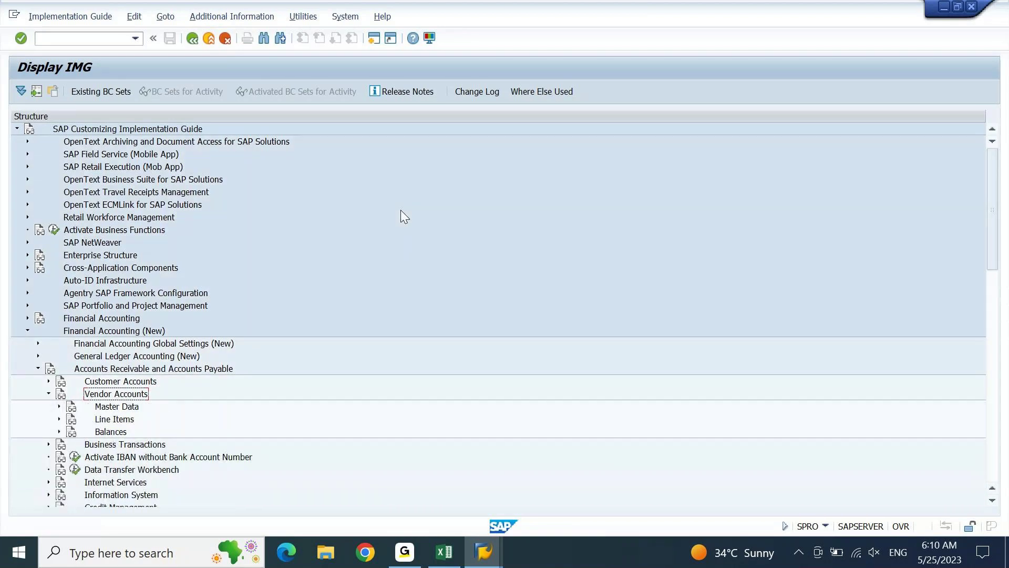
# Expand Master Data and Preparations for Creating Vendor Master Data to list its activities.
pyautogui.press('Down')
pyautogui.press('Down')
pyautogui.press('Down')
pyautogui.press('Up')
pyautogui.press('Up')
pyautogui.press('Right')
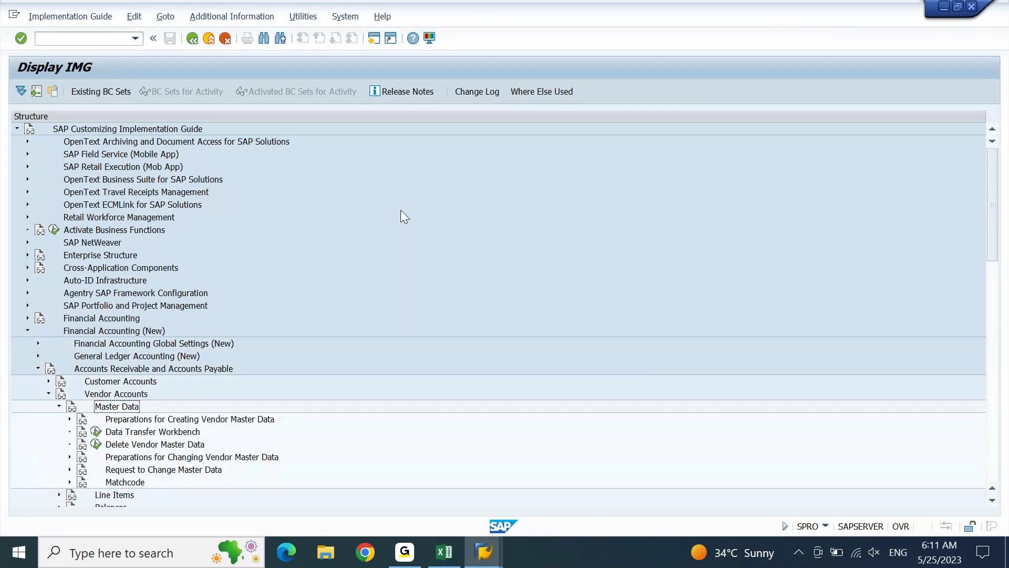
pyautogui.press('Down')
pyautogui.press('Down')
pyautogui.press('Down')
pyautogui.press('Down')
pyautogui.press('Down')
pyautogui.press('Down')
pyautogui.press('Down')
pyautogui.press('Down')
pyautogui.press('Down')
pyautogui.press('Down')
pyautogui.press('Down')
pyautogui.press('Down')
pyautogui.press('Down')
pyautogui.press('Down')
pyautogui.press('Down')
pyautogui.press('Down')
pyautogui.press('Down')
pyautogui.press('Down')
pyautogui.press('Down')
pyautogui.press('Down')
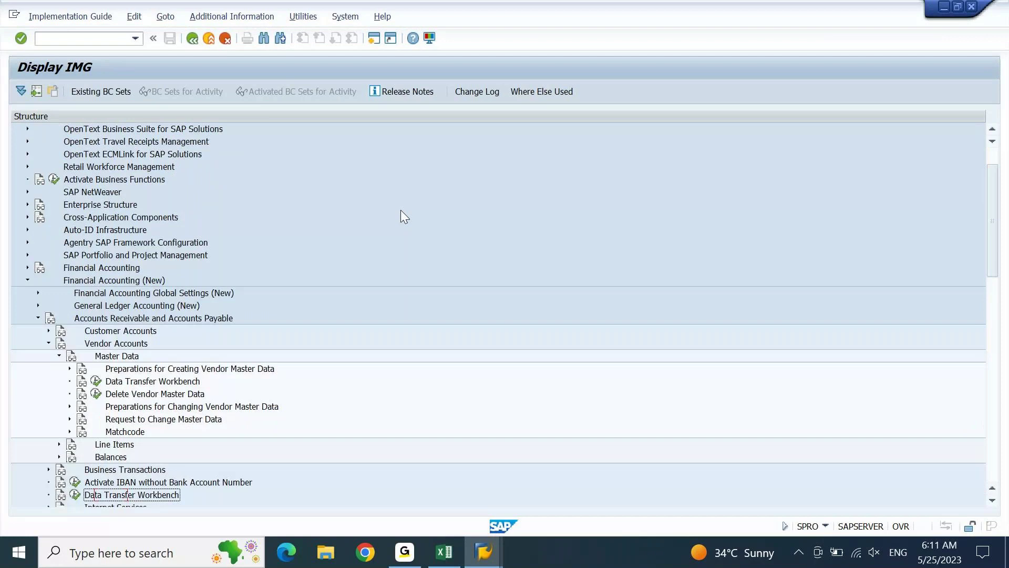
pyautogui.press('Down')
pyautogui.press('Down')
pyautogui.press('Down')
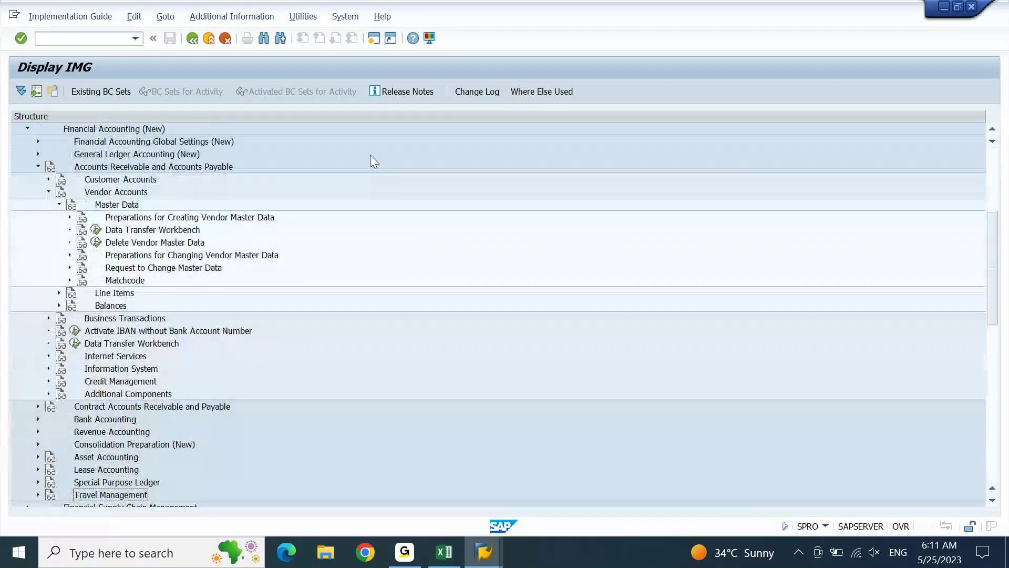
pyautogui.click(159, 220)
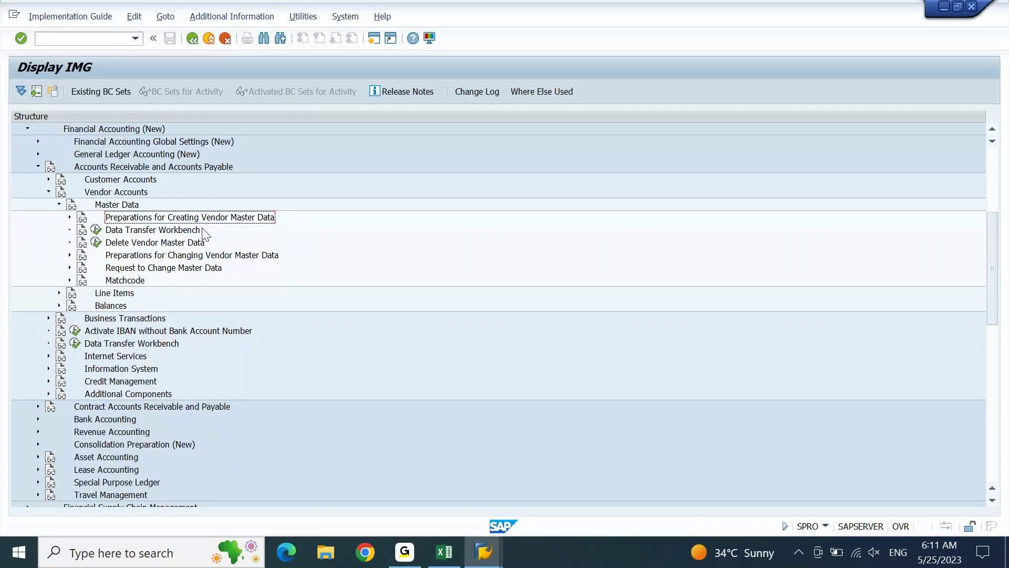
pyautogui.press('Right')
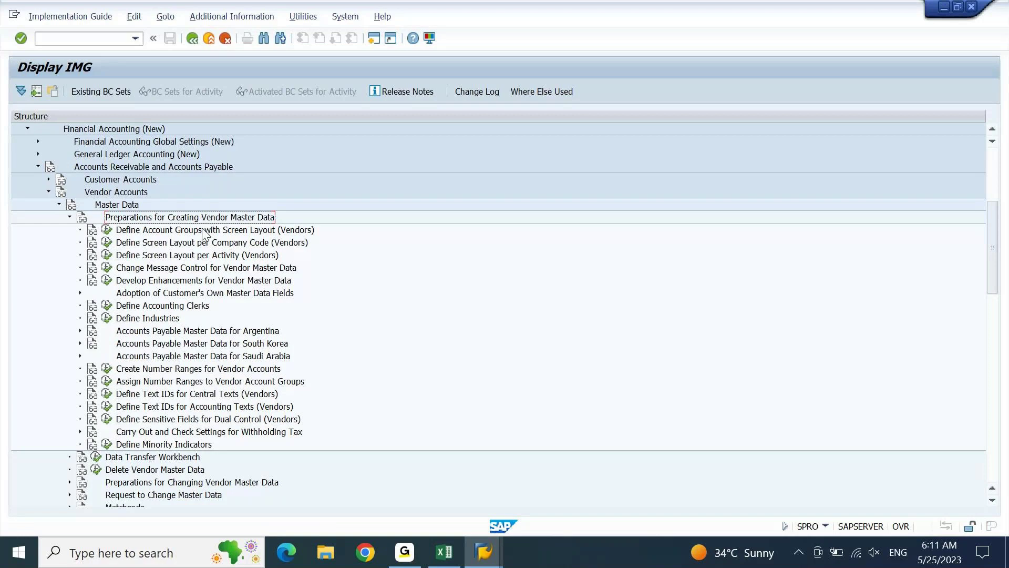
pyautogui.click(269, 21)
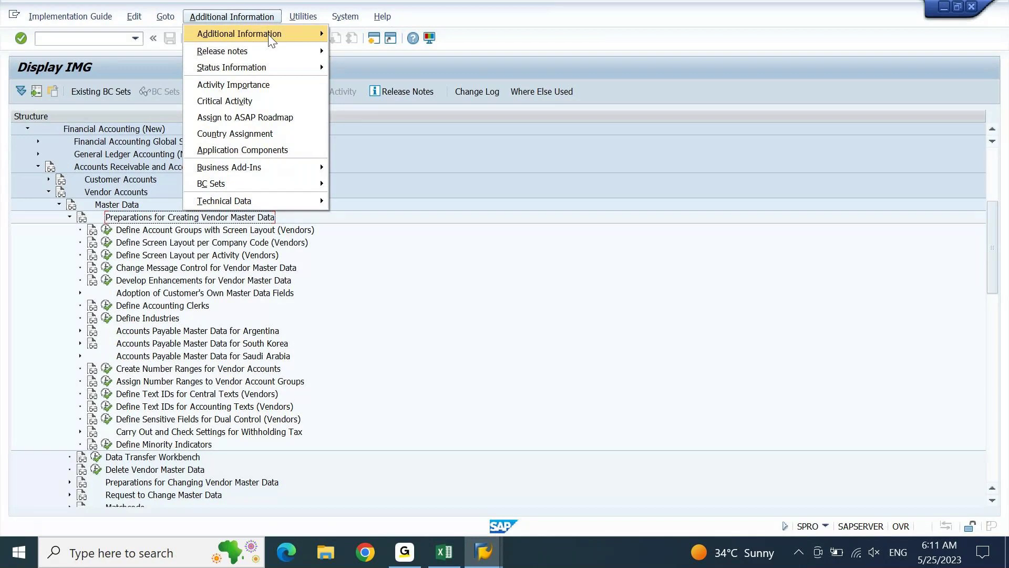
# Show each activity's IMG key via Display Key > IMG Activity, widen the column, select account groups activity.
pyautogui.moveTo(270, 35)
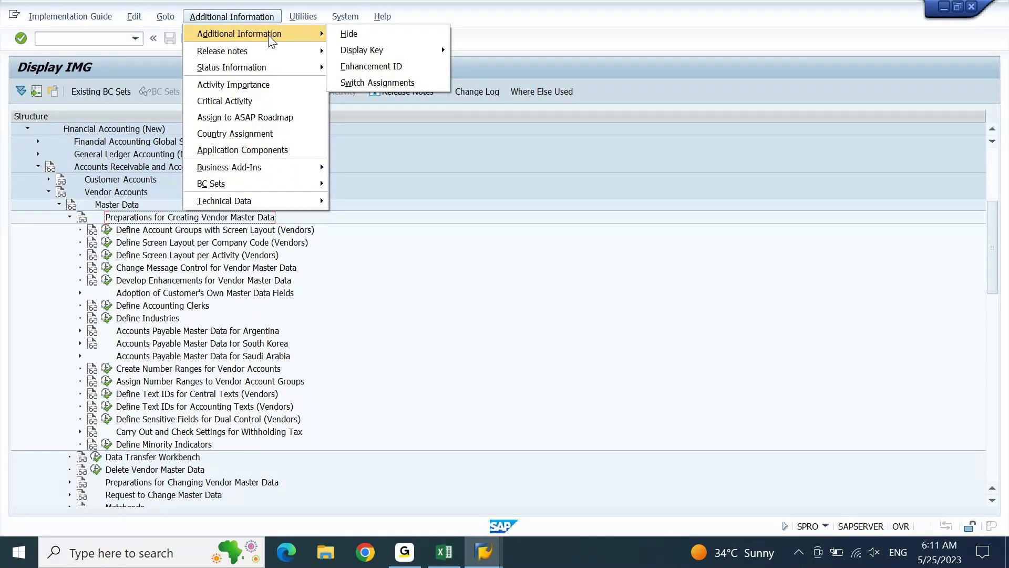
pyautogui.moveTo(375, 52)
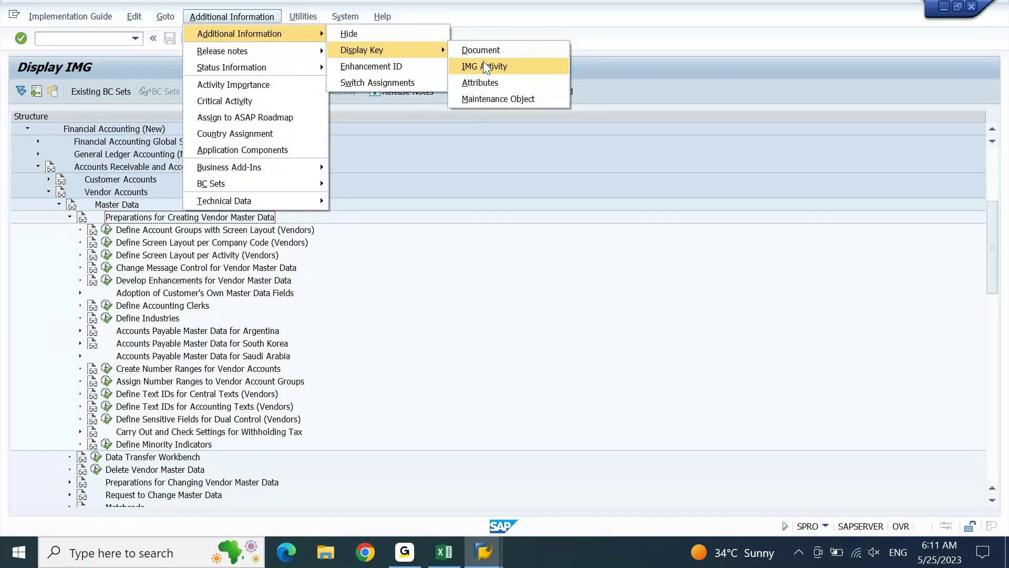
pyautogui.click(485, 67)
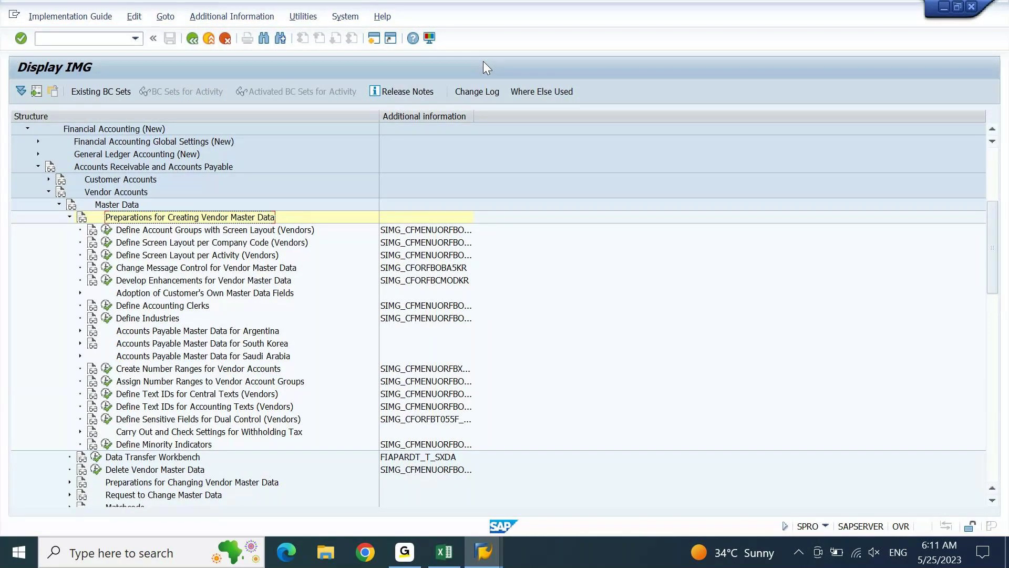
pyautogui.moveTo(473, 116); pyautogui.dragTo(665, 122)
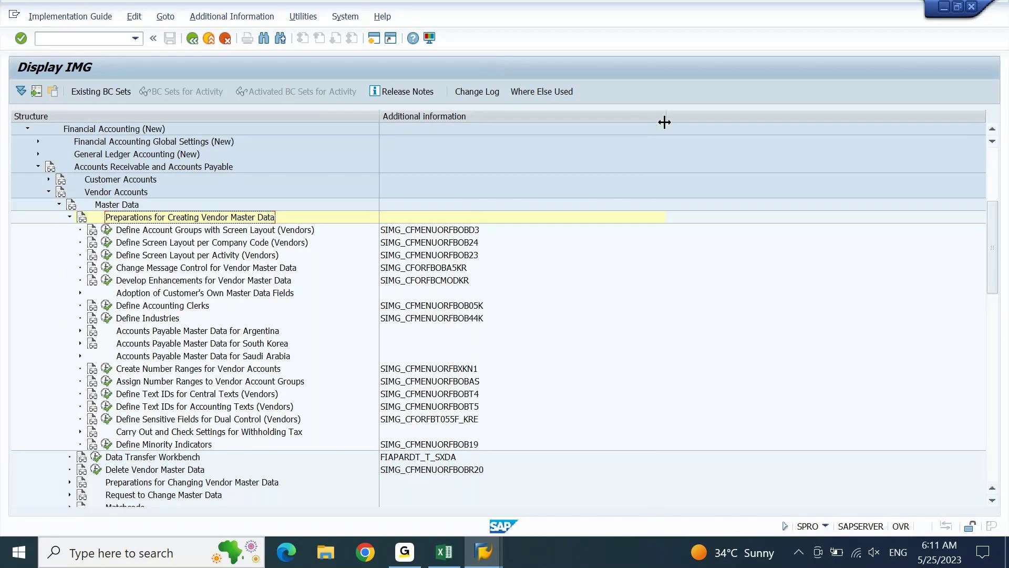
pyautogui.click(214, 234)
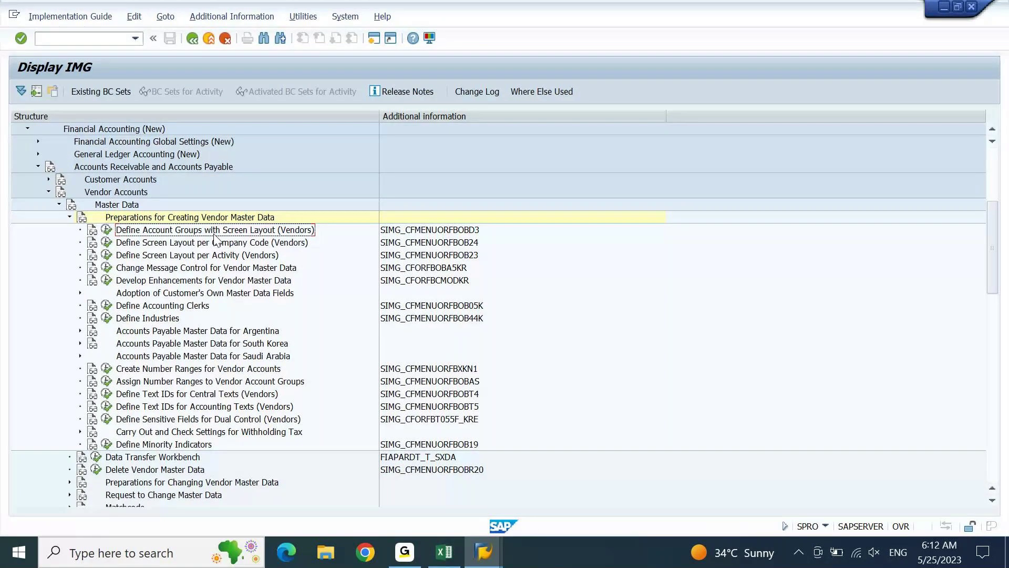
# Paste 'Define Account Groups with Screen Layout (Vendors)' into Excel cell A2275, then return to SAP.
pyautogui.click(441, 554)
pyautogui.write('Define Account Groups with Screen Layout (Vendors)')
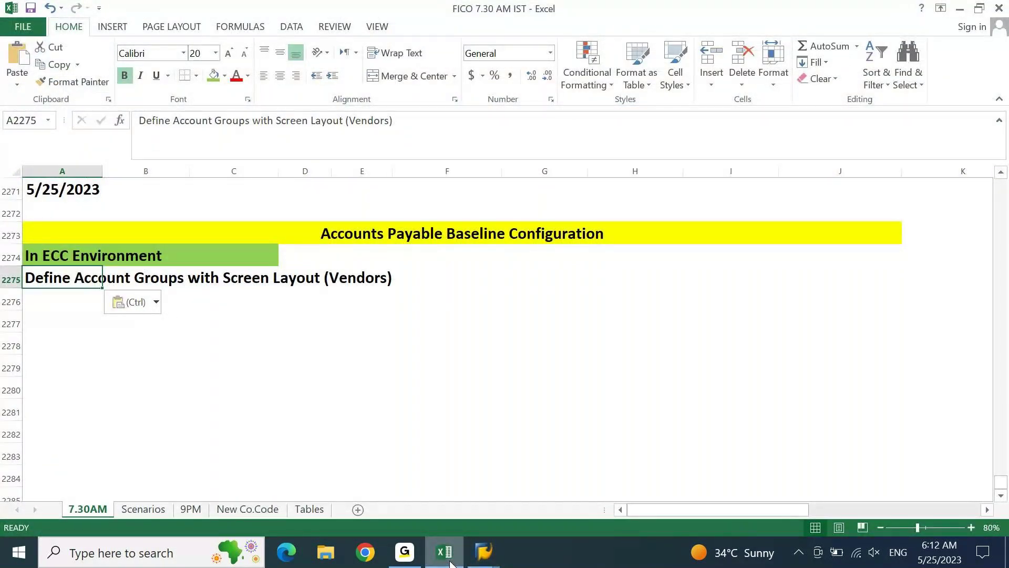
pyautogui.click(450, 563)
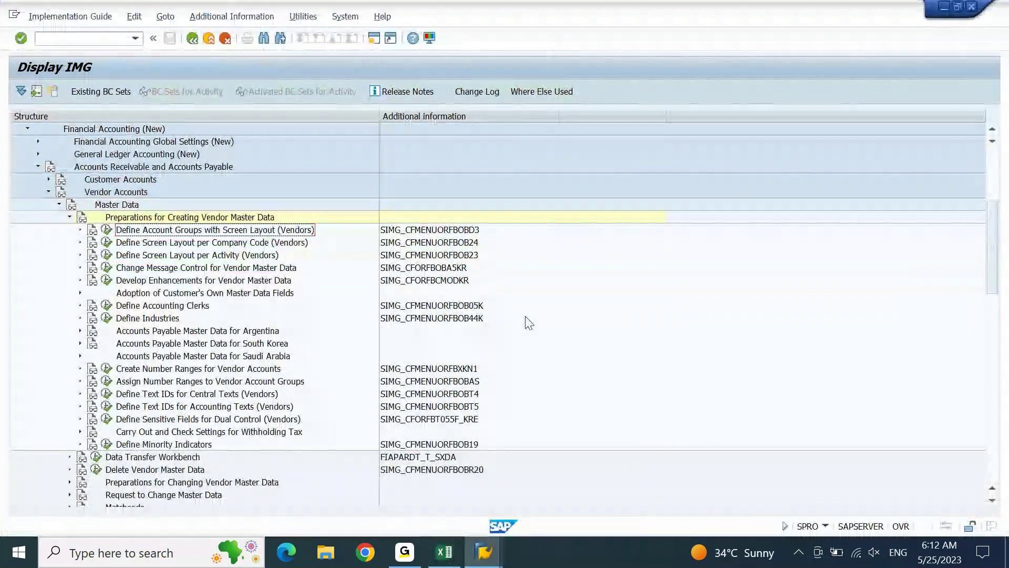
# Select the account-group activity's key SIMG_CFMENUORFBOBD3, then bring the FICO 7.30 AM IST workbook forward.
pyautogui.press('Tab')
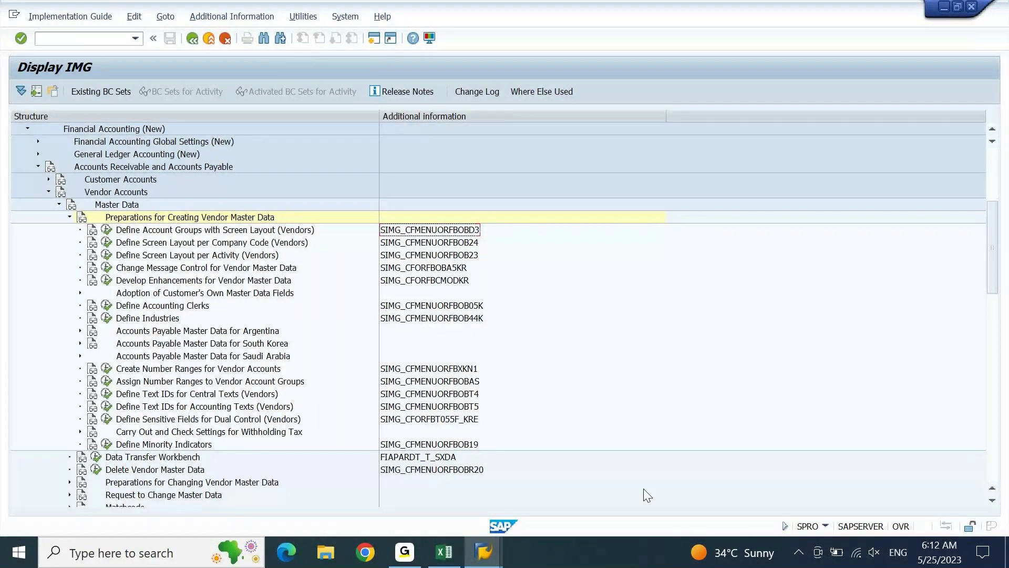
pyautogui.click(446, 552)
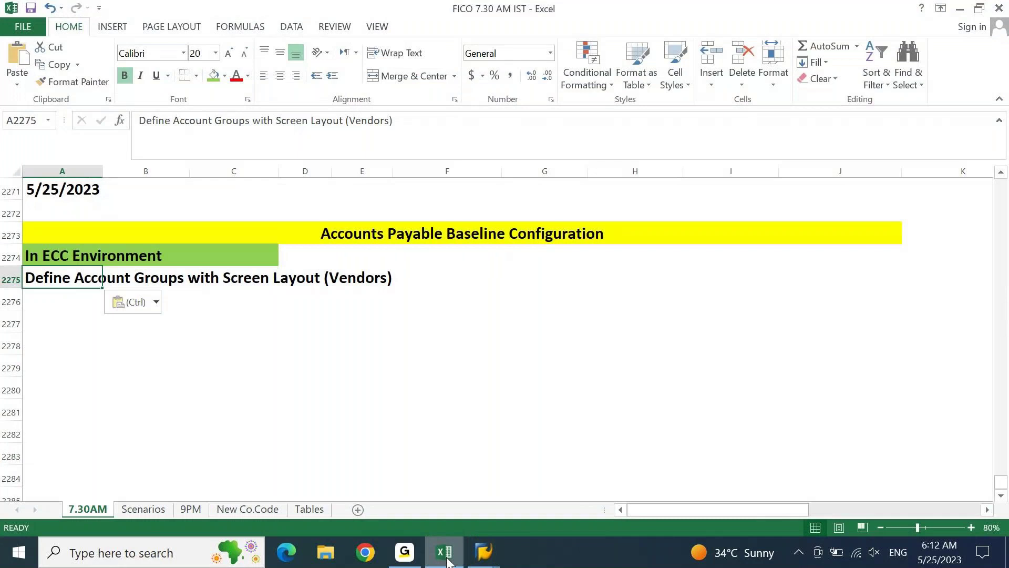
# Record code OBD3 in cell F2275 beside the activity name and return to SAP.
pyautogui.press('Right')
pyautogui.press('Right')
pyautogui.press('Right')
pyautogui.press('Right')
pyautogui.press('Right')
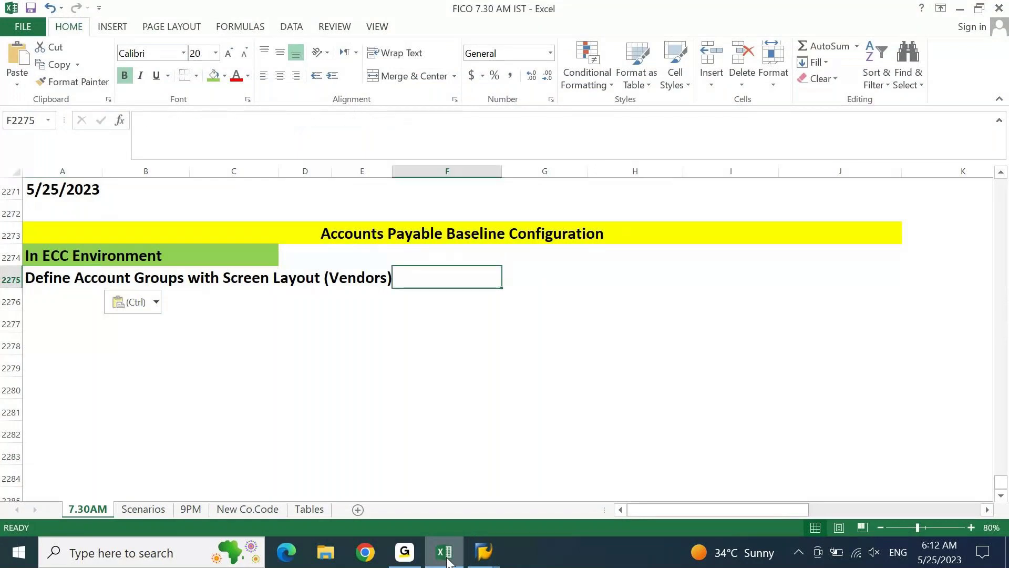
pyautogui.write('OBD')
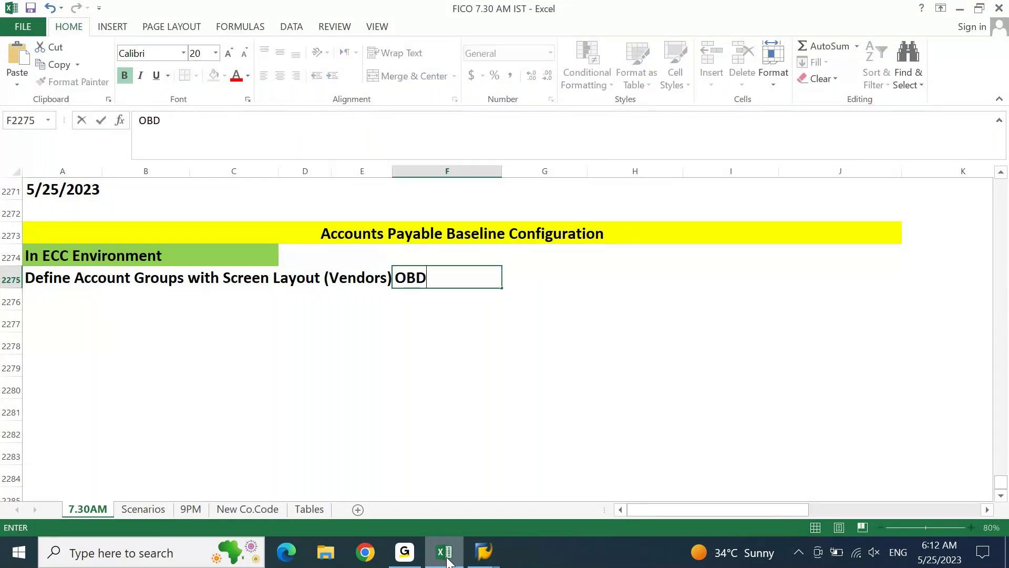
pyautogui.write('3')
pyautogui.press('Return')
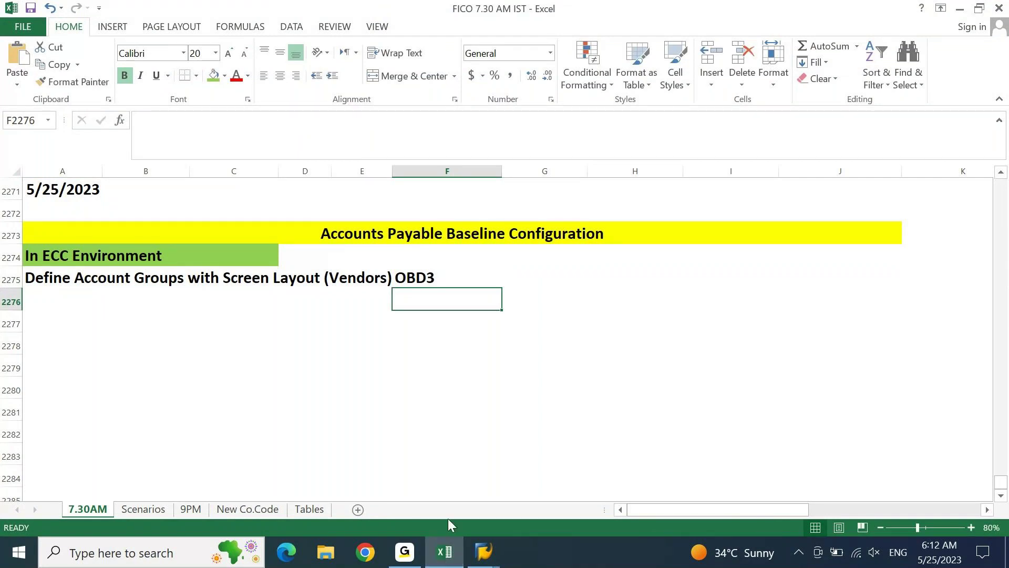
pyautogui.click(456, 560)
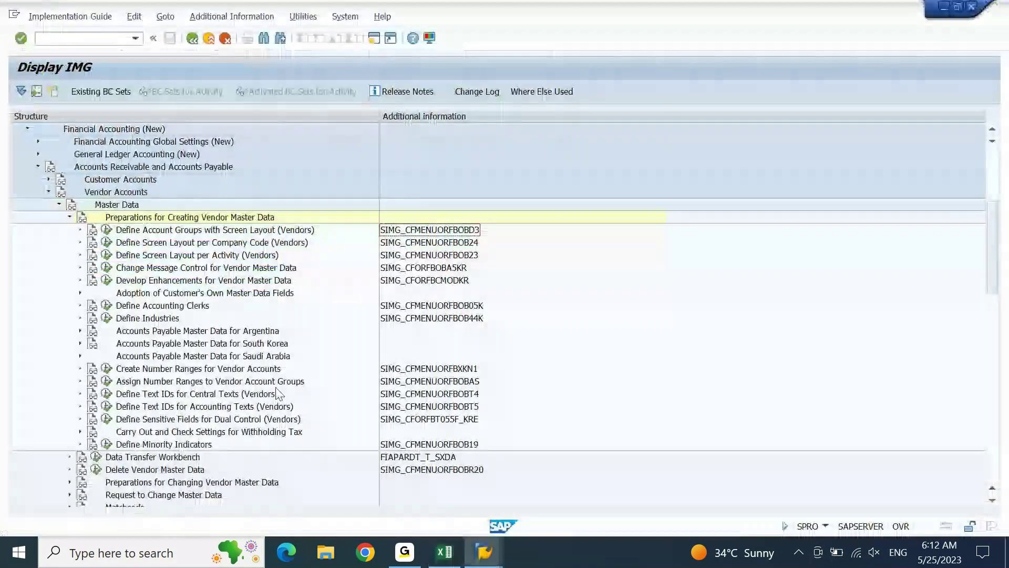
# Log 'Create Number Ranges for Vendor Accounts' in Excel cell A2276.
pyautogui.click(247, 230)
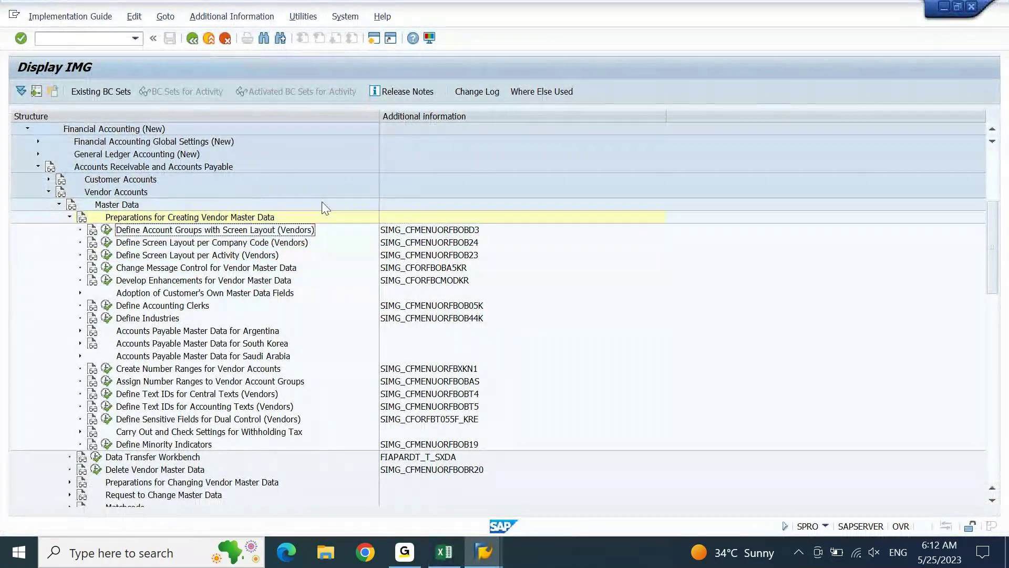
pyautogui.press('Down')
pyautogui.press('Down')
pyautogui.press('Down')
pyautogui.press('Down')
pyautogui.press('Down')
pyautogui.press('Down')
pyautogui.press('Down')
pyautogui.press('Down')
pyautogui.press('Down')
pyautogui.press('Down')
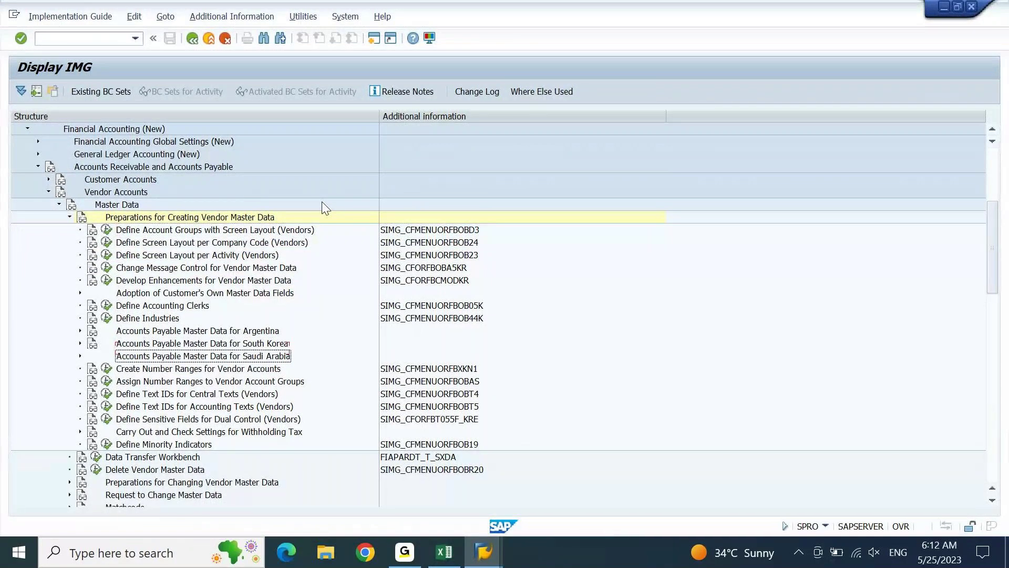
pyautogui.press('Down')
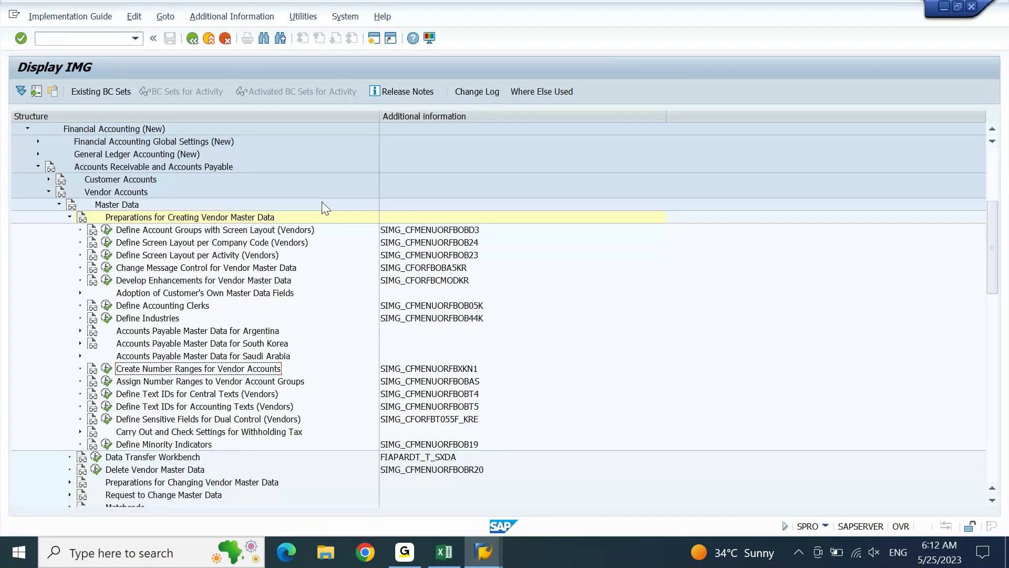
pyautogui.click(456, 562)
pyautogui.write('Create Number Ranges for Vendor Accounts')
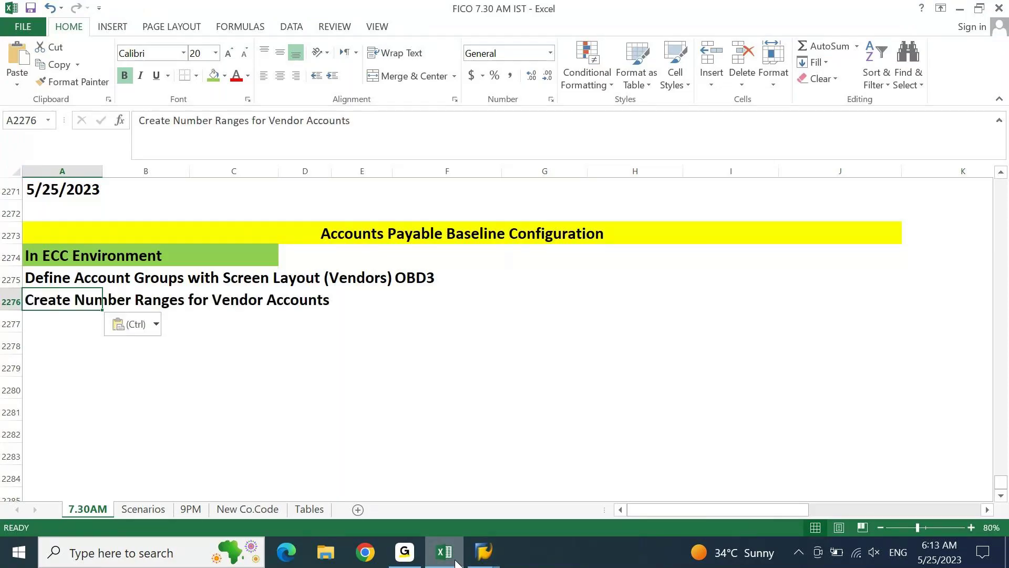
pyautogui.click(456, 562)
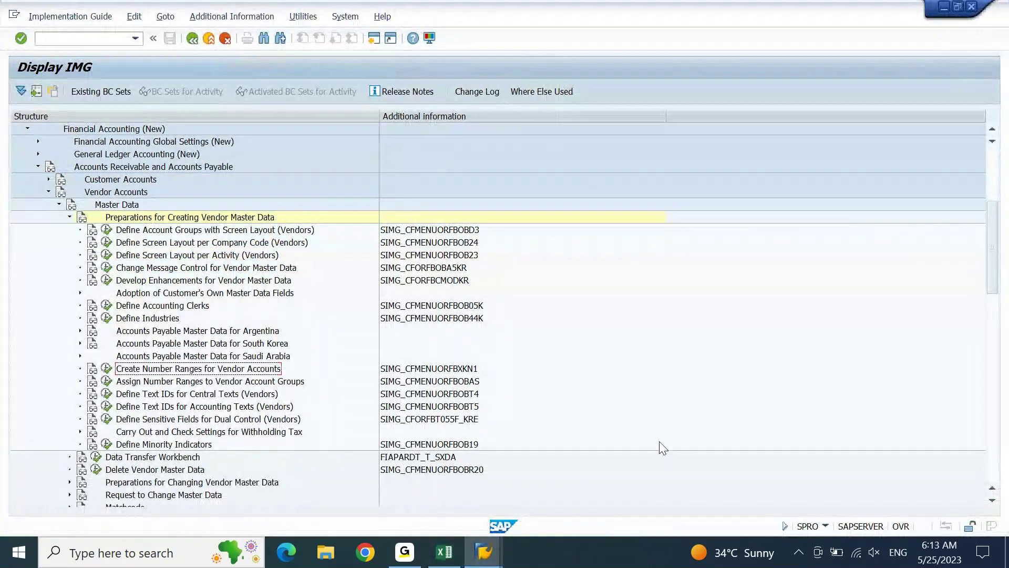
# Record its code XKN1 in cell F2276 and return to SAP.
pyautogui.click(404, 370)
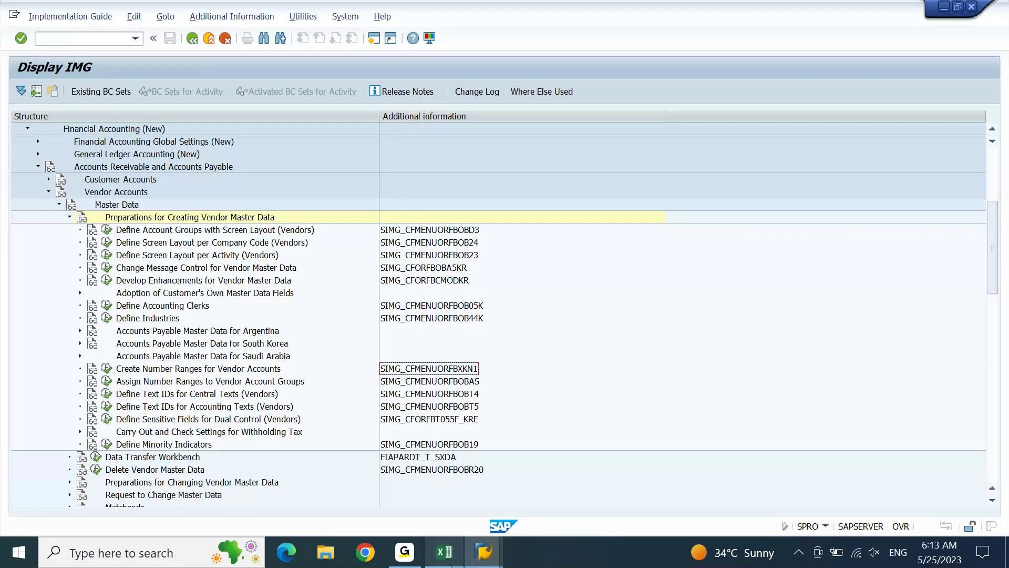
pyautogui.click(446, 552)
pyautogui.press('Right')
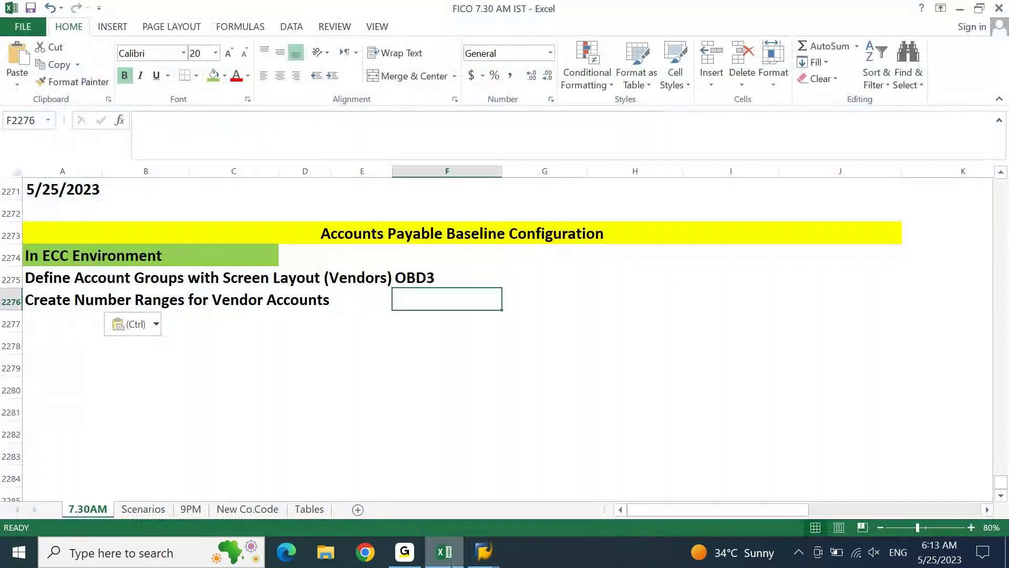
pyautogui.write('XKN1')
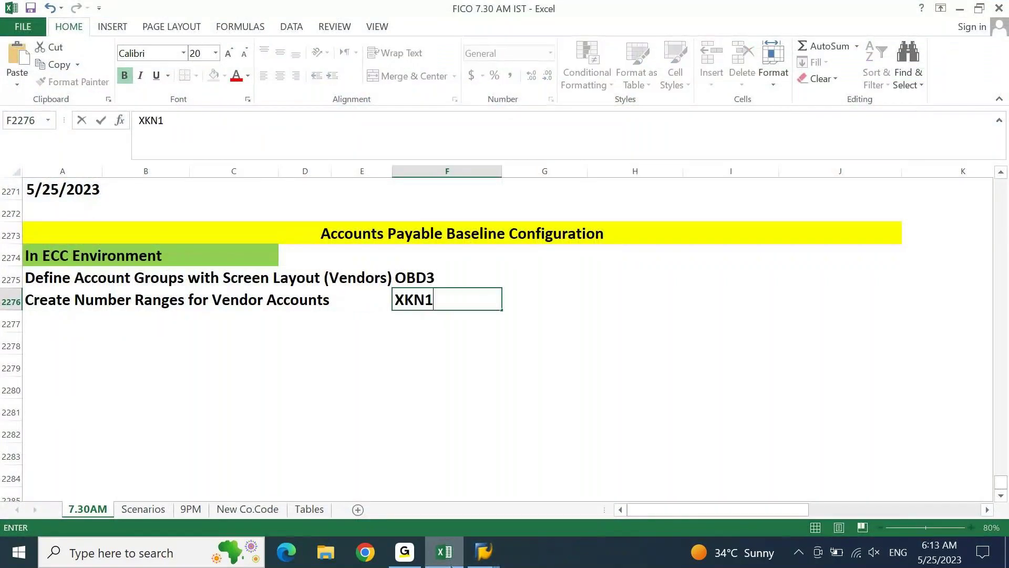
pyautogui.press('Return')
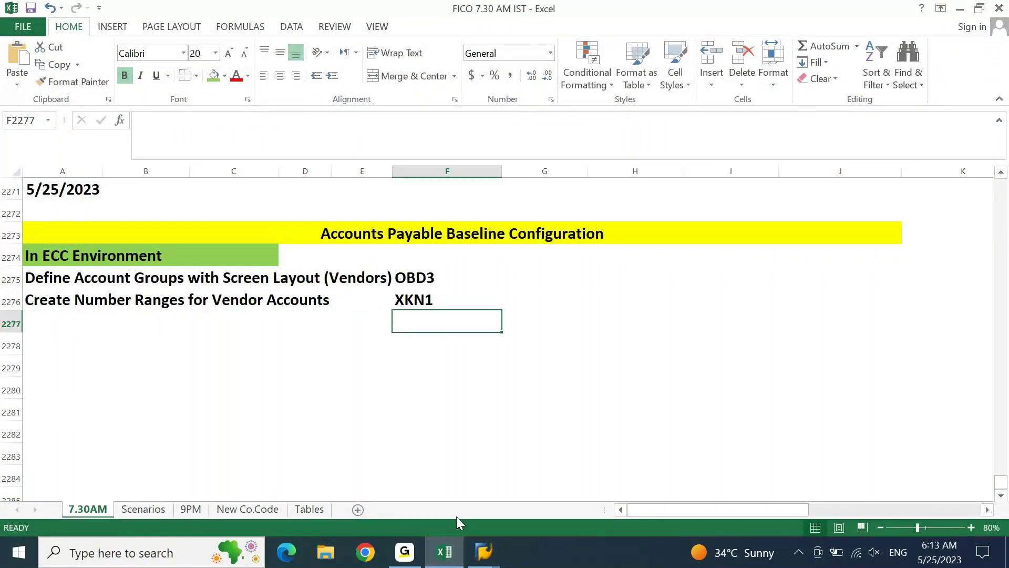
pyautogui.click(456, 551)
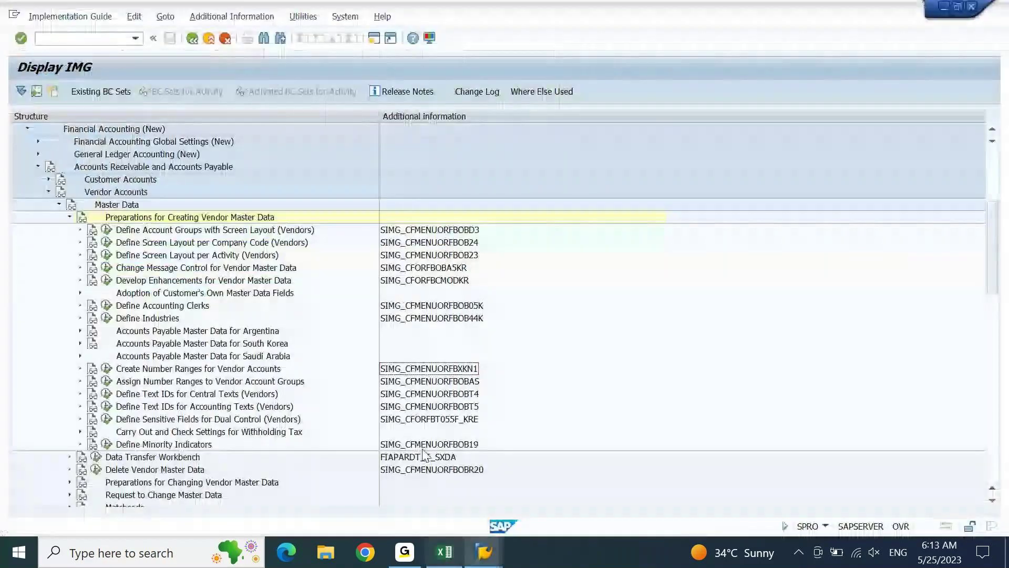
# Log 'Assign Number Ranges to Vendor Account Groups' in Excel cell A2277.
pyautogui.click(157, 386)
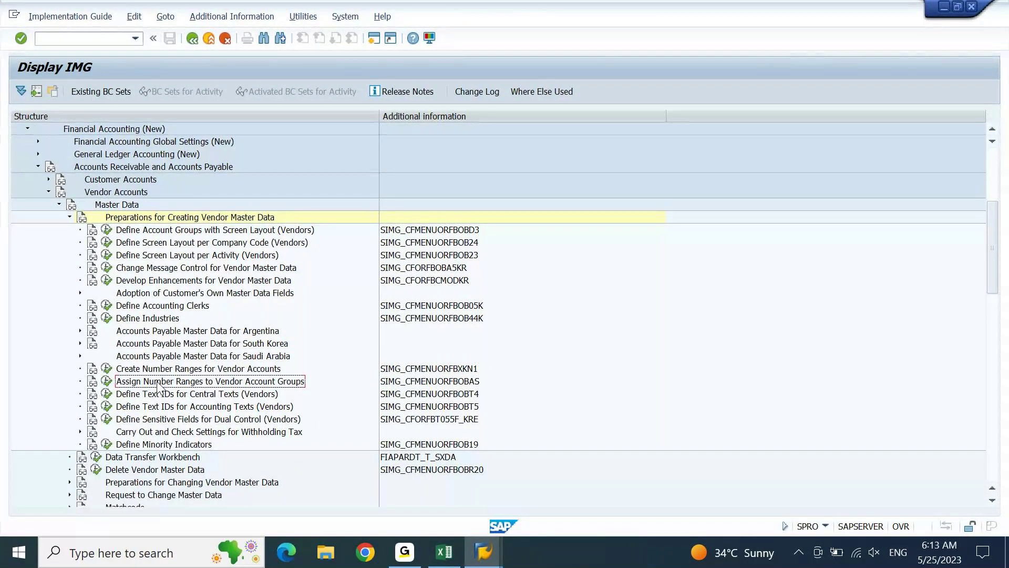
pyautogui.click(440, 551)
pyautogui.press('Home')
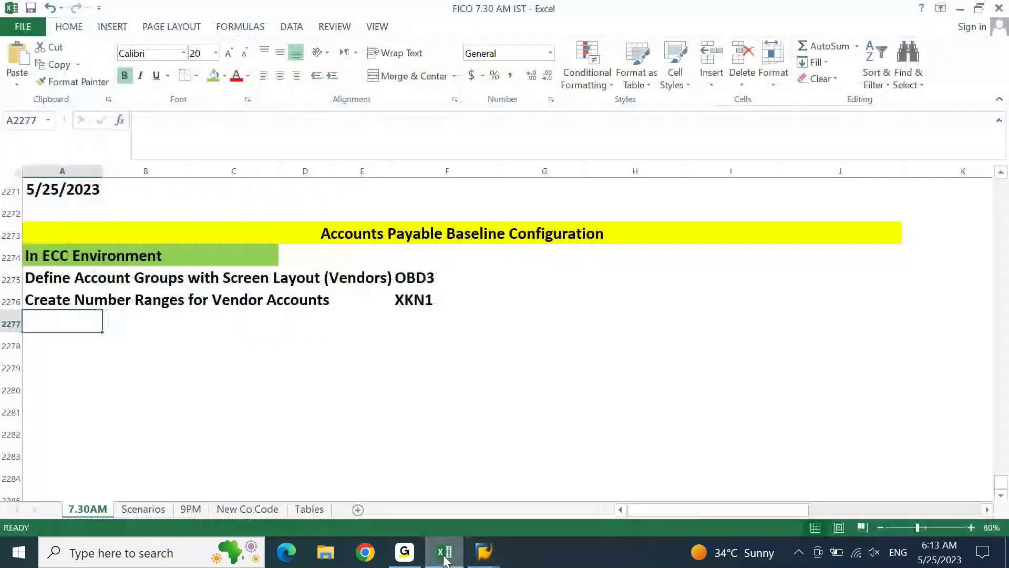
pyautogui.write('Assign Number Ranges to Vendor Account Groups')
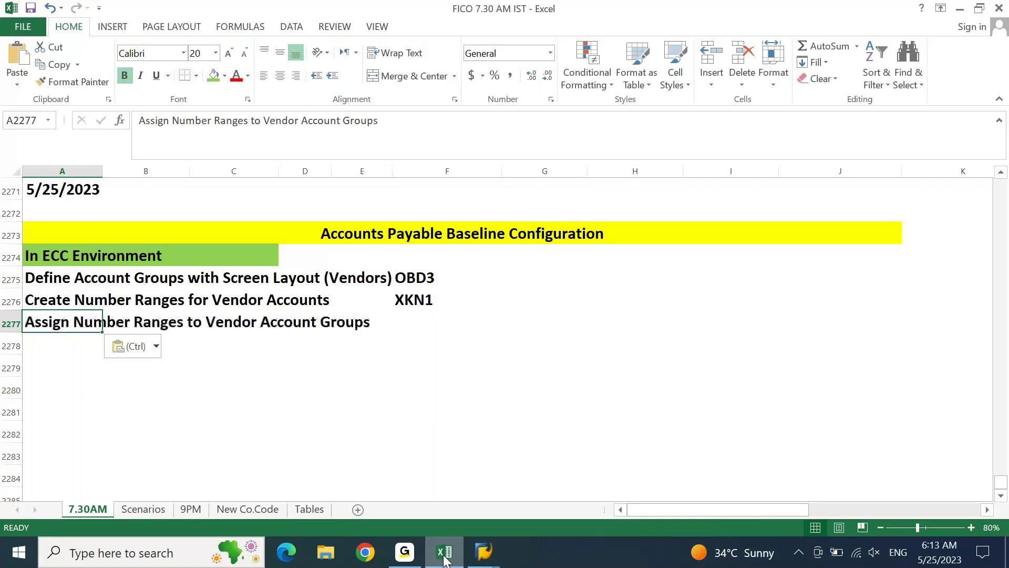
pyautogui.click(444, 558)
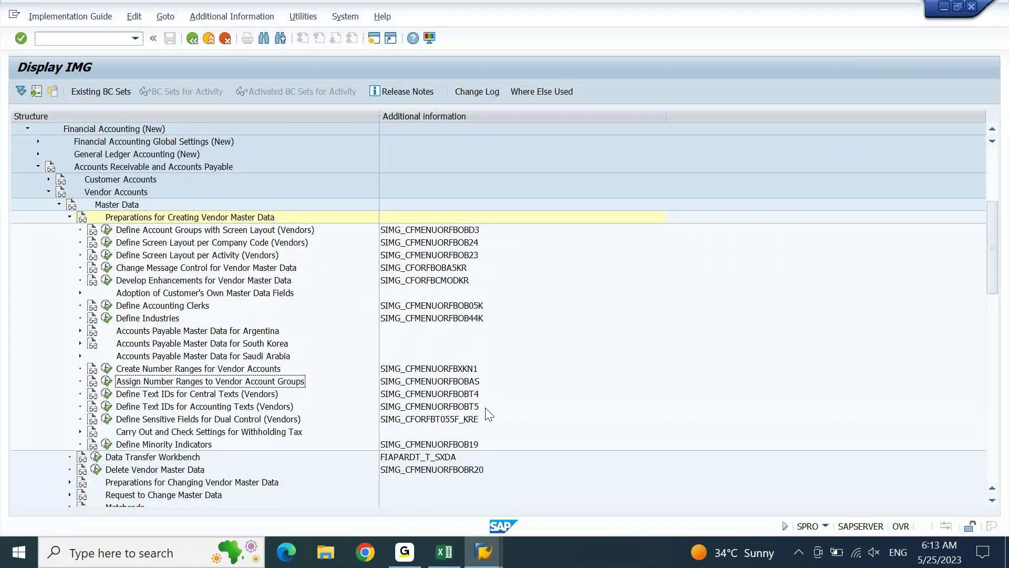
# Record its code OBAS in cell F2277 and return to SAP.
pyautogui.click(470, 382)
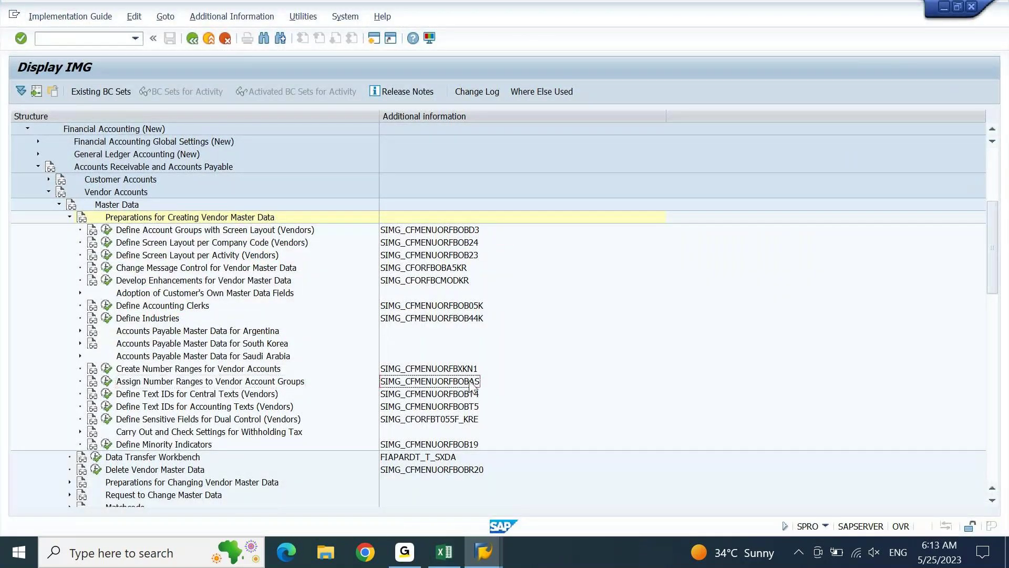
pyautogui.click(446, 553)
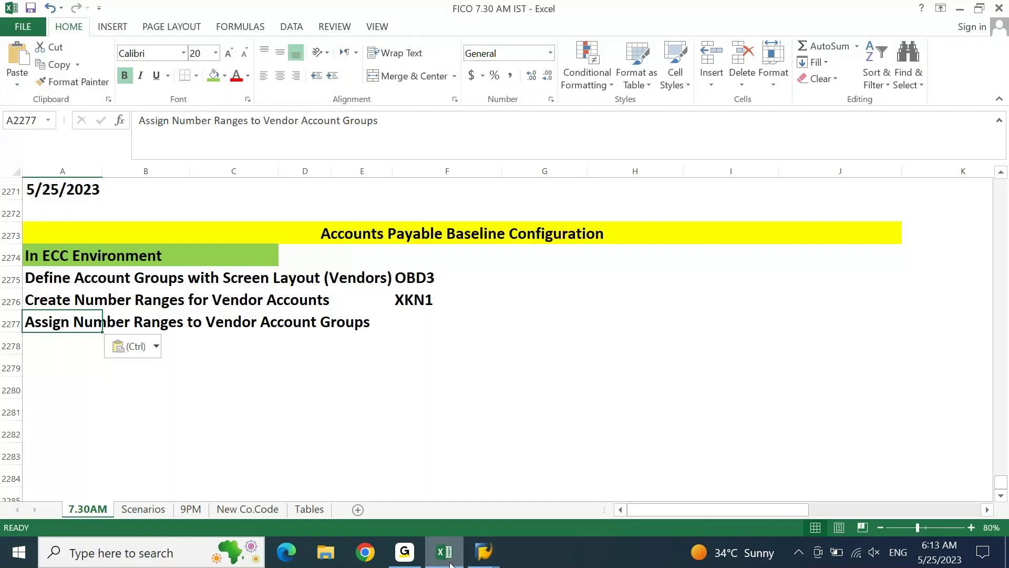
pyautogui.write('OBA')
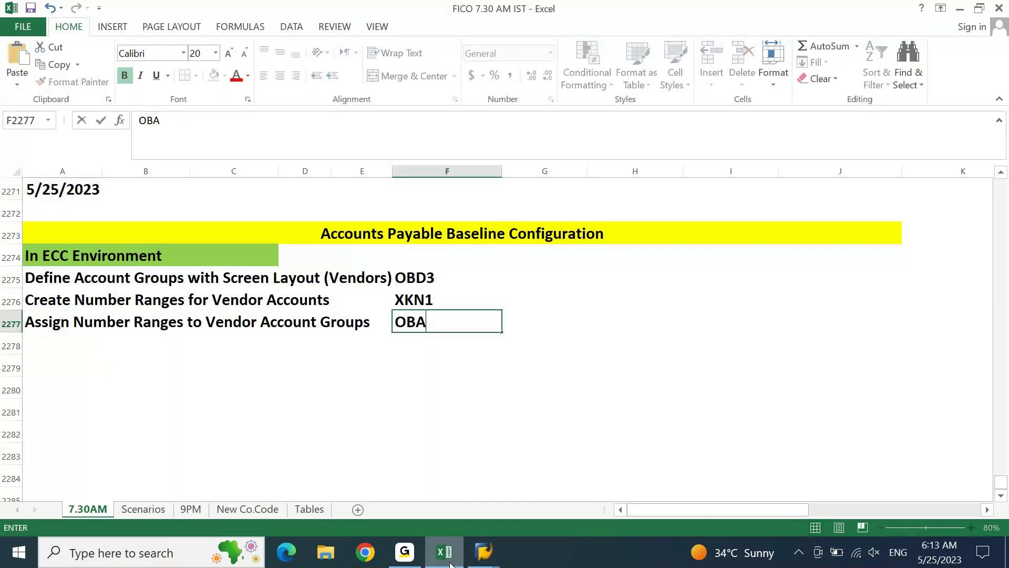
pyautogui.write('S')
pyautogui.press('Return')
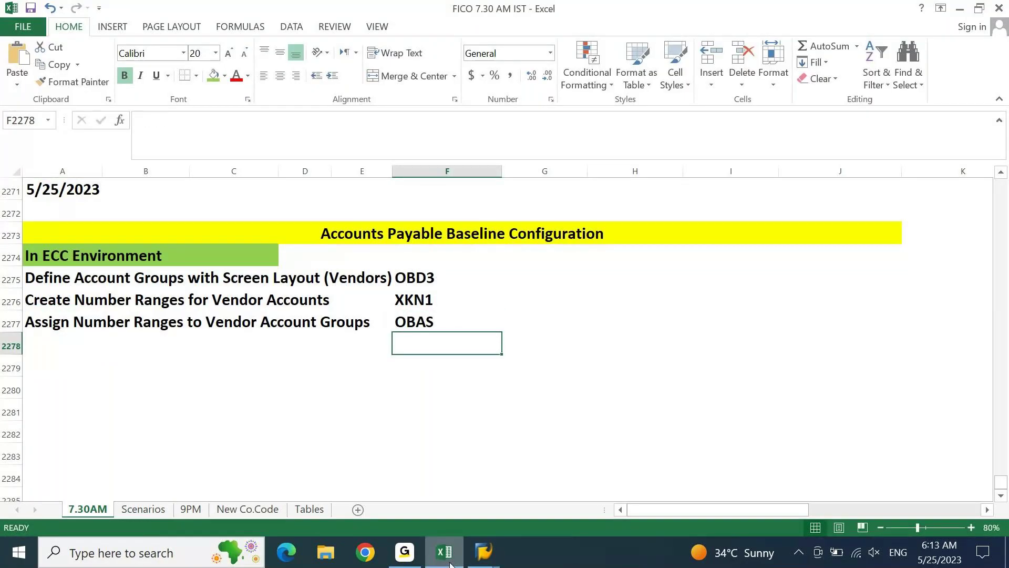
pyautogui.click(450, 564)
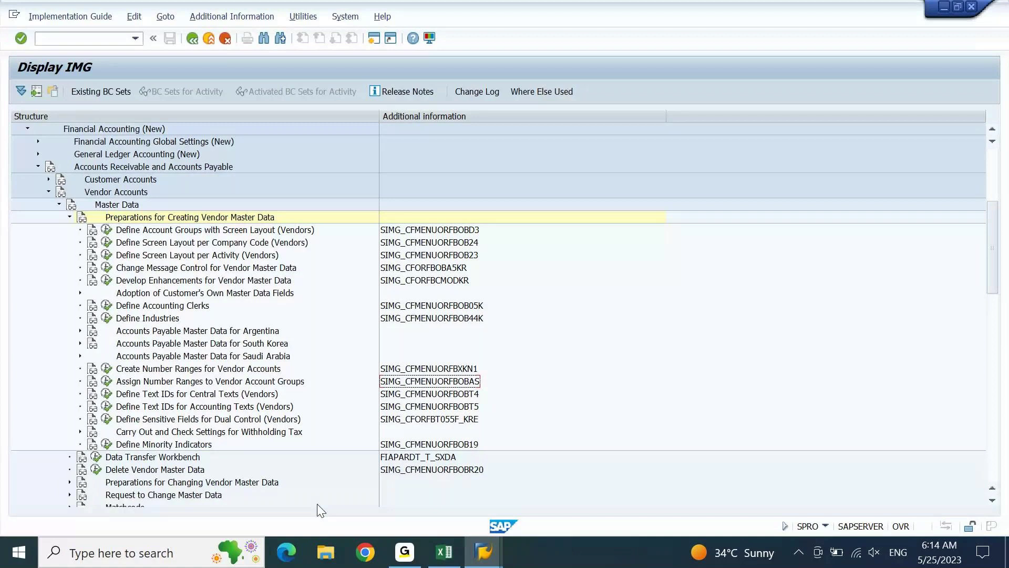
# Add an 'Account Group' heading in A2280 with 'Local Vendors' beneath it in A2281.
pyautogui.click(444, 553)
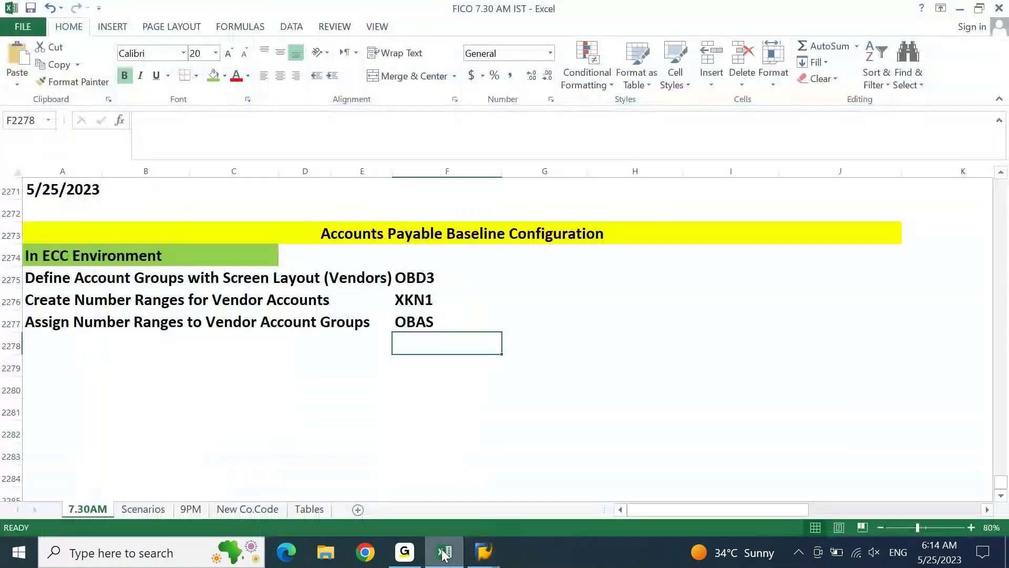
pyautogui.press('Home')
pyautogui.press('Up')
pyautogui.press('Up')
pyautogui.press('Up')
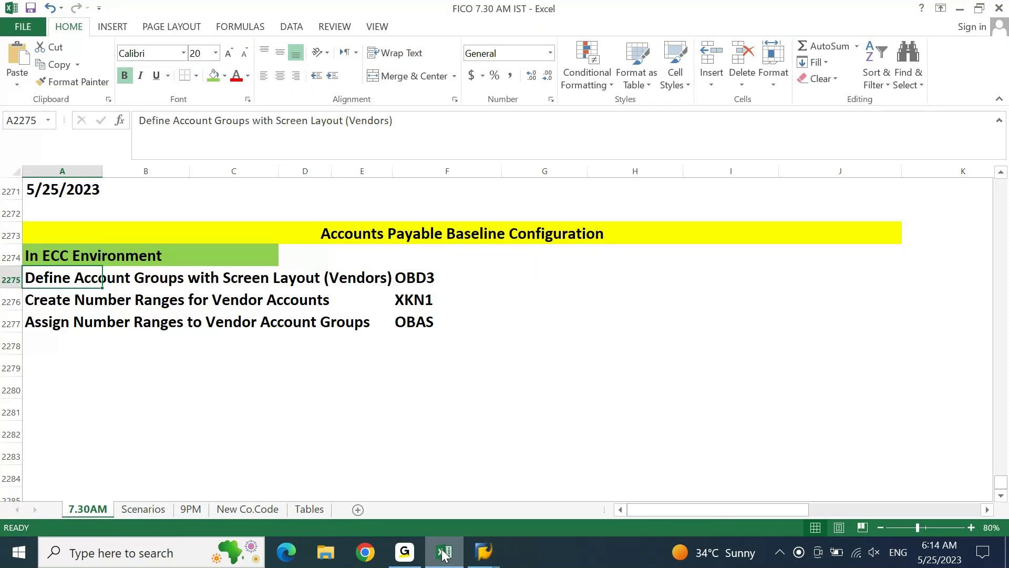
pyautogui.press('Down')
pyautogui.press('Down')
pyautogui.press('Down')
pyautogui.press('Down')
pyautogui.press('Down')
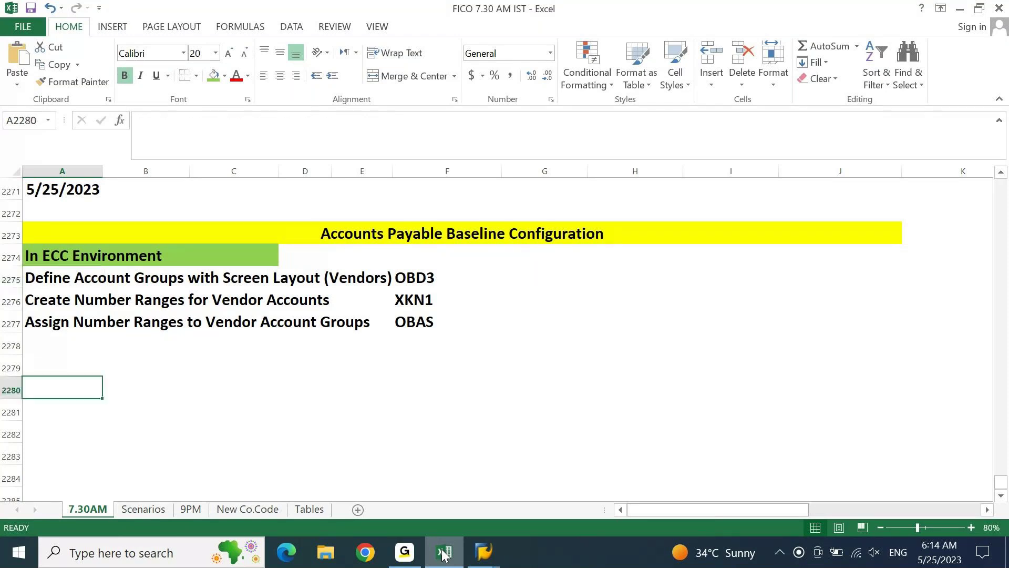
pyautogui.write('aCCOUNT ')
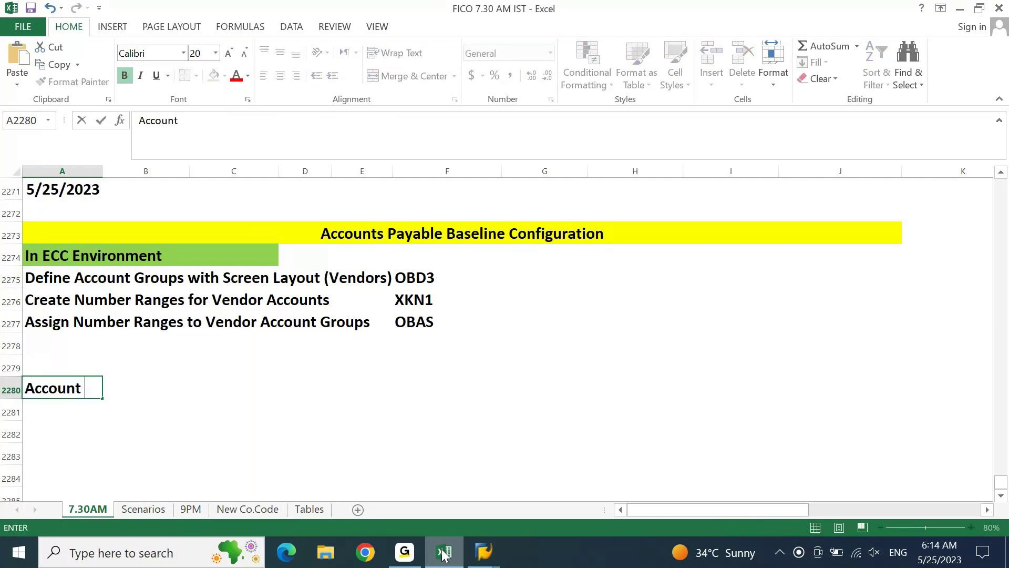
pyautogui.write('Group')
pyautogui.press('Return')
pyautogui.write('Loc')
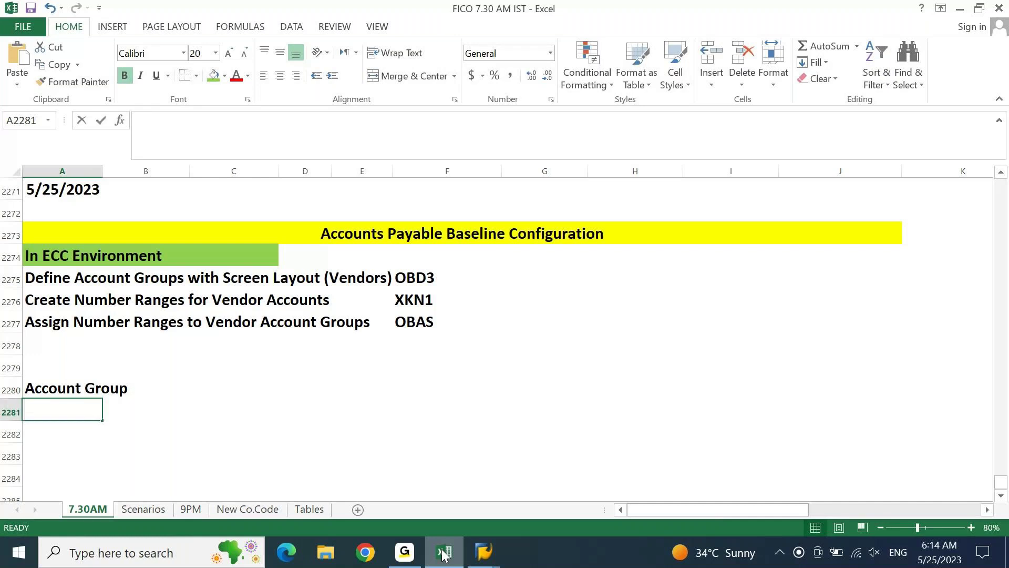
pyautogui.write('a')
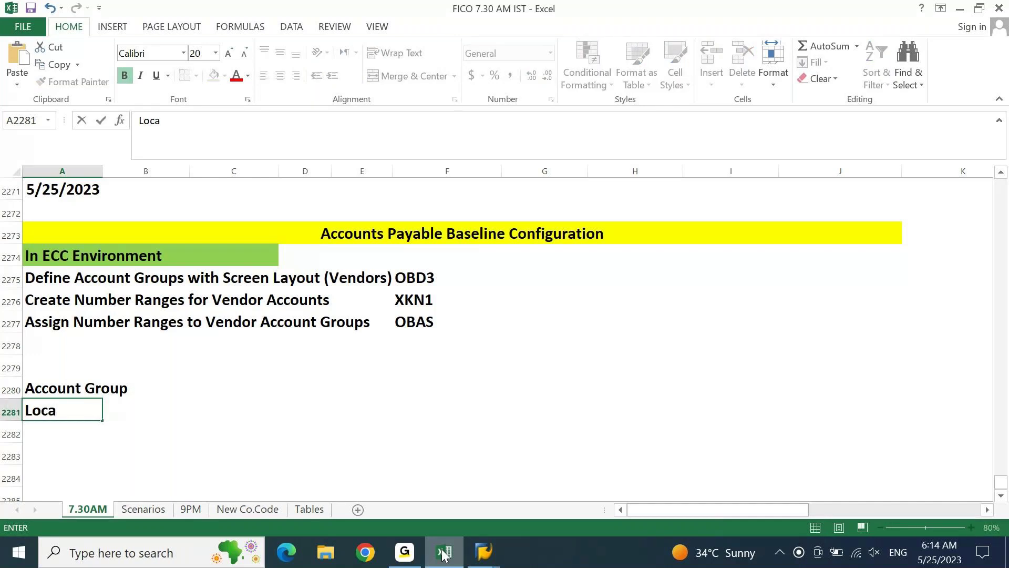
pyautogui.write('l Vendir')
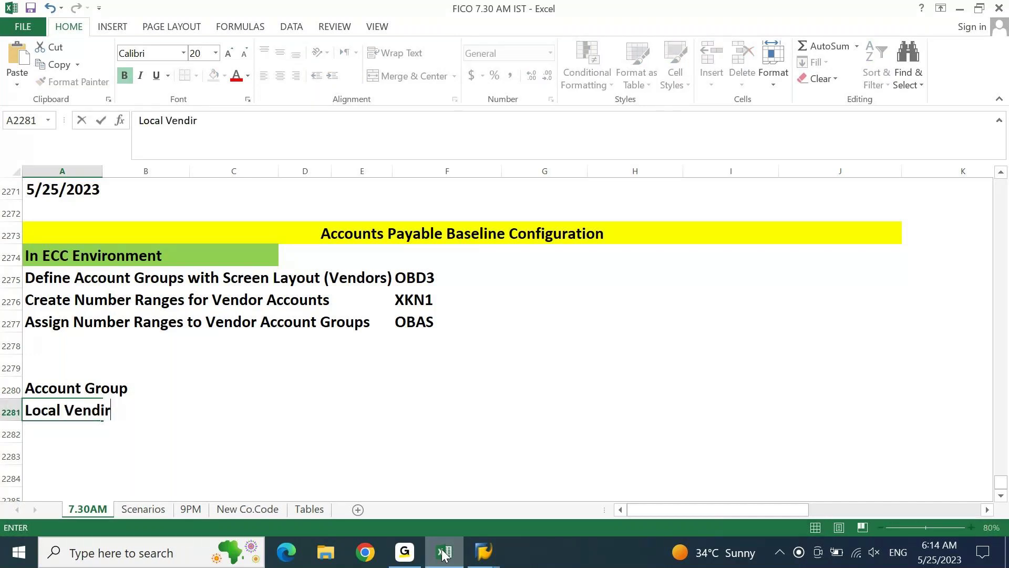
pyautogui.press('BackSpace')
pyautogui.press('BackSpace')
pyautogui.write('ors')
pyautogui.press('Tab')
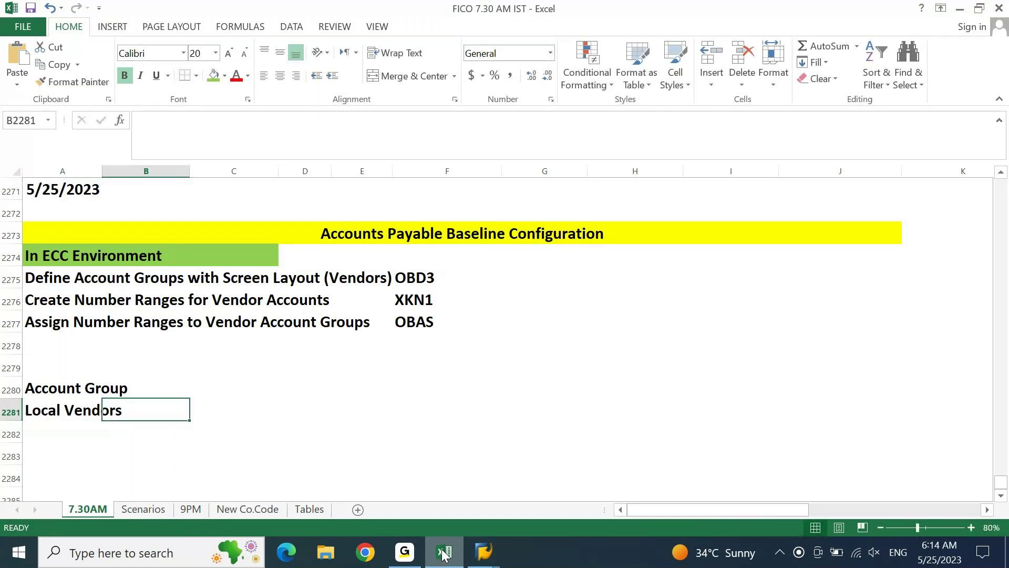
pyautogui.press('Tab')
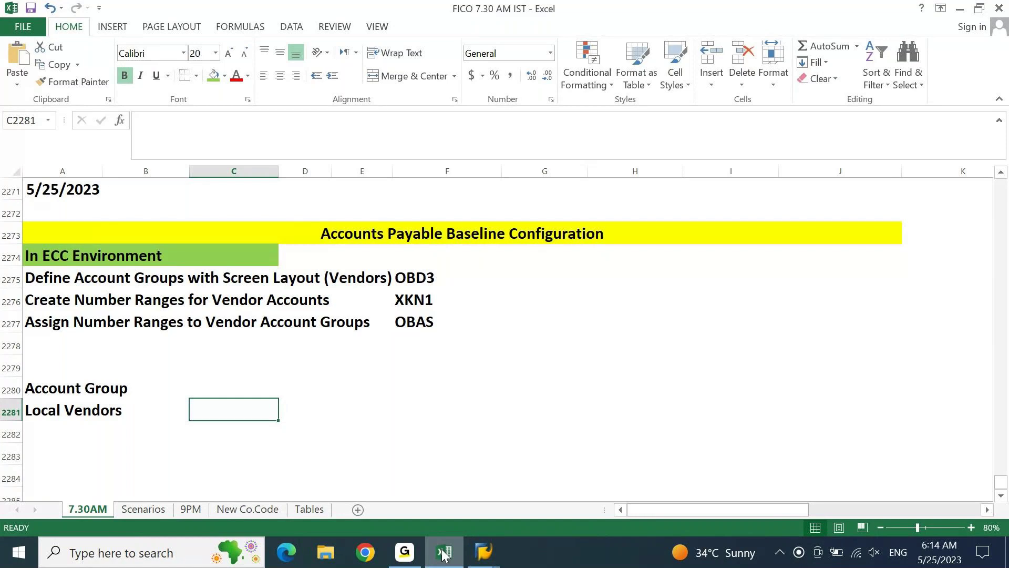
pyautogui.click(46, 284)
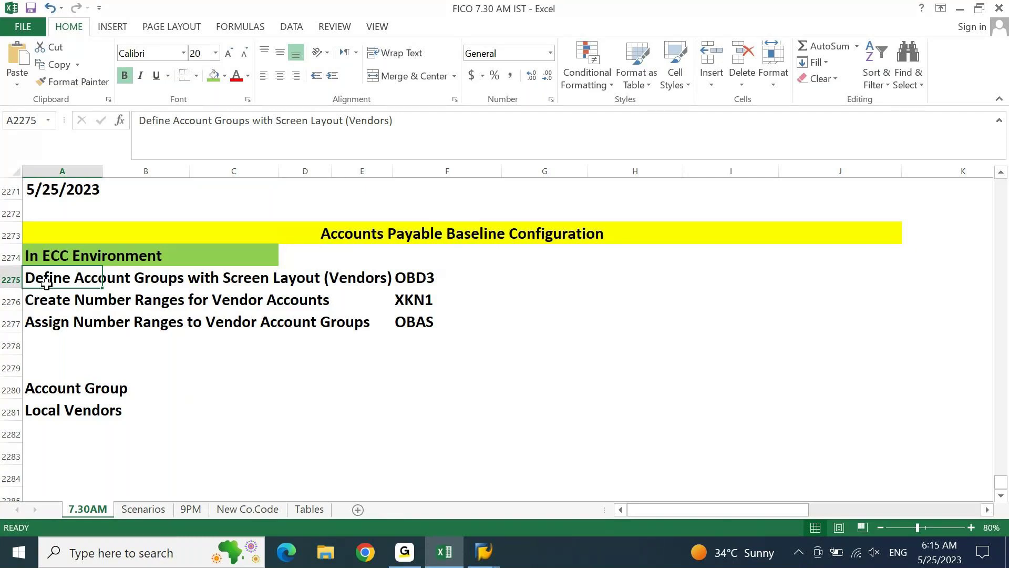
# Run Define Account Groups with Screen Layout (Vendors) from the SPRO tree and start a new entry.
pyautogui.click(455, 554)
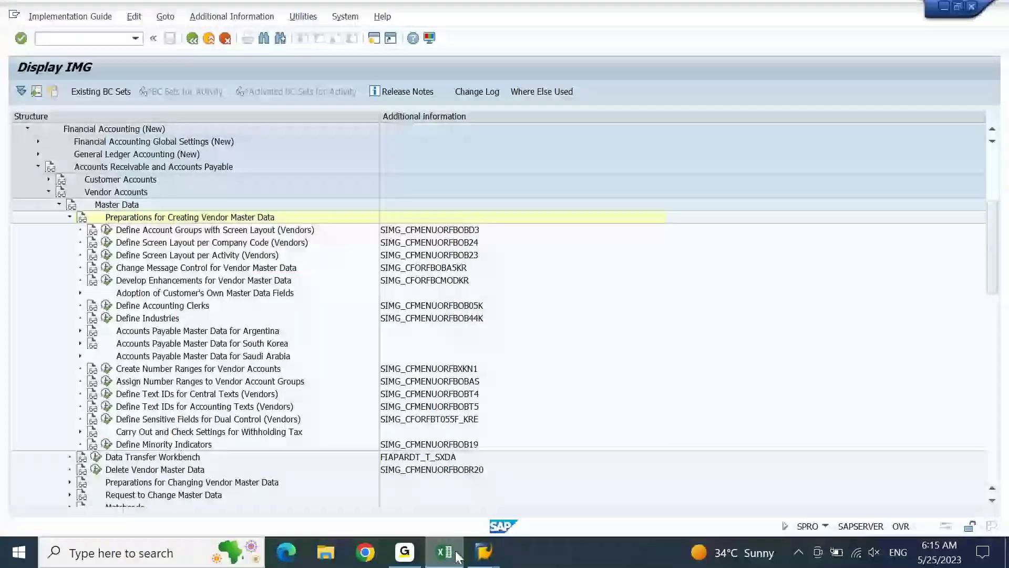
pyautogui.click(197, 233)
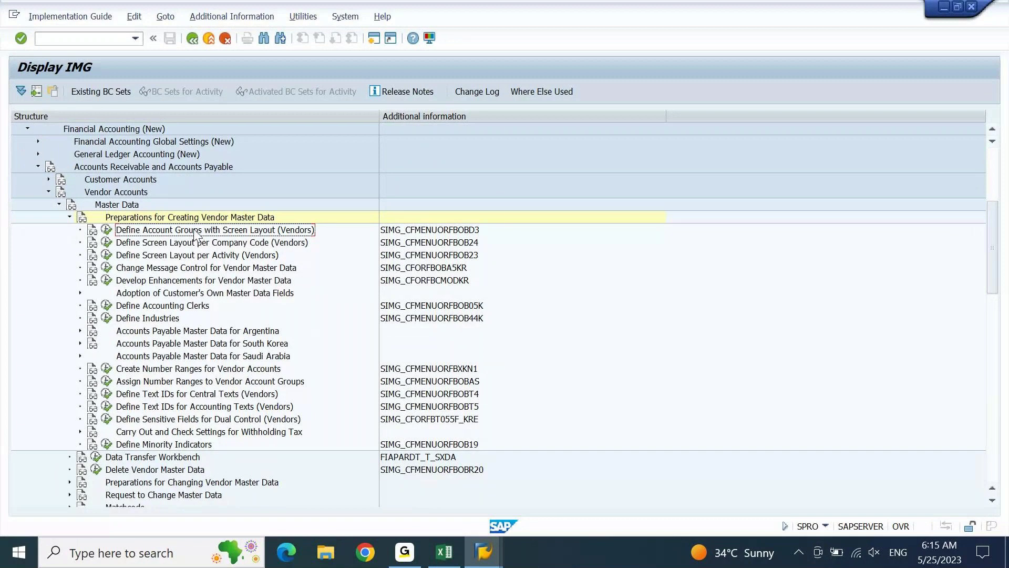
pyautogui.click(106, 231)
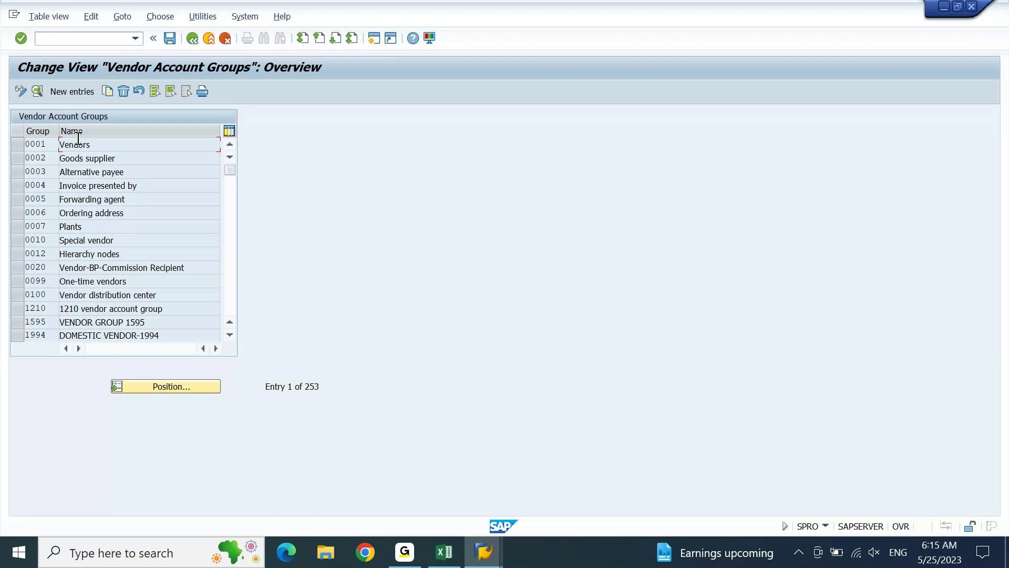
pyautogui.click(71, 93)
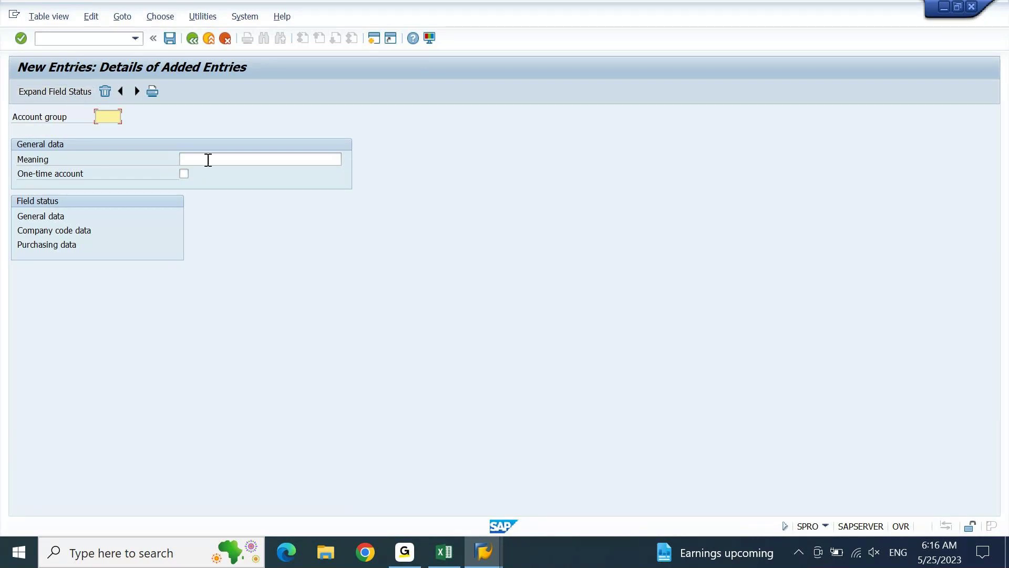
# Enter vendor account group TEST with the meaning 'TEST: LOCAL VENDORS'.
pyautogui.click(209, 159)
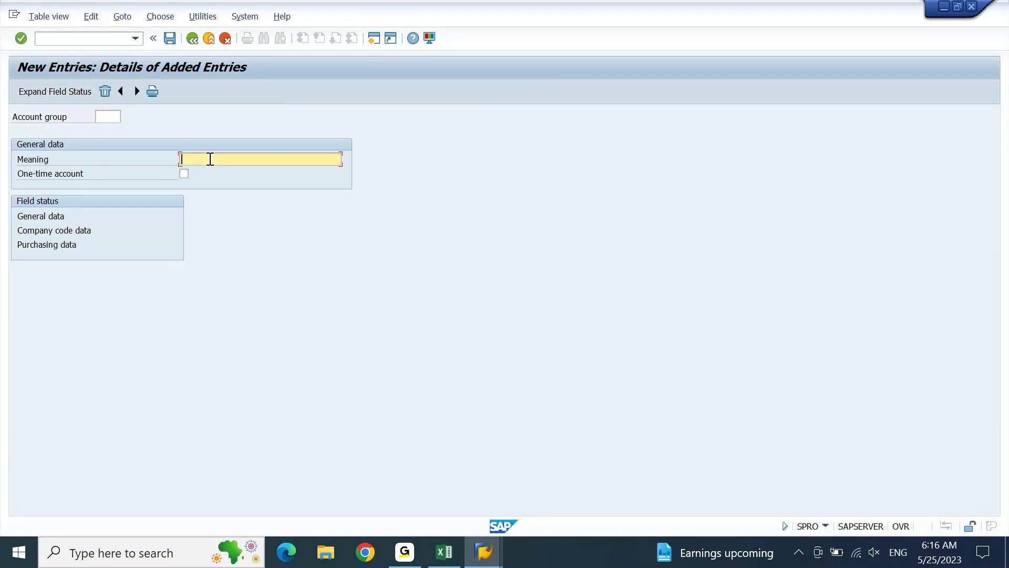
pyautogui.write('LOCAL V')
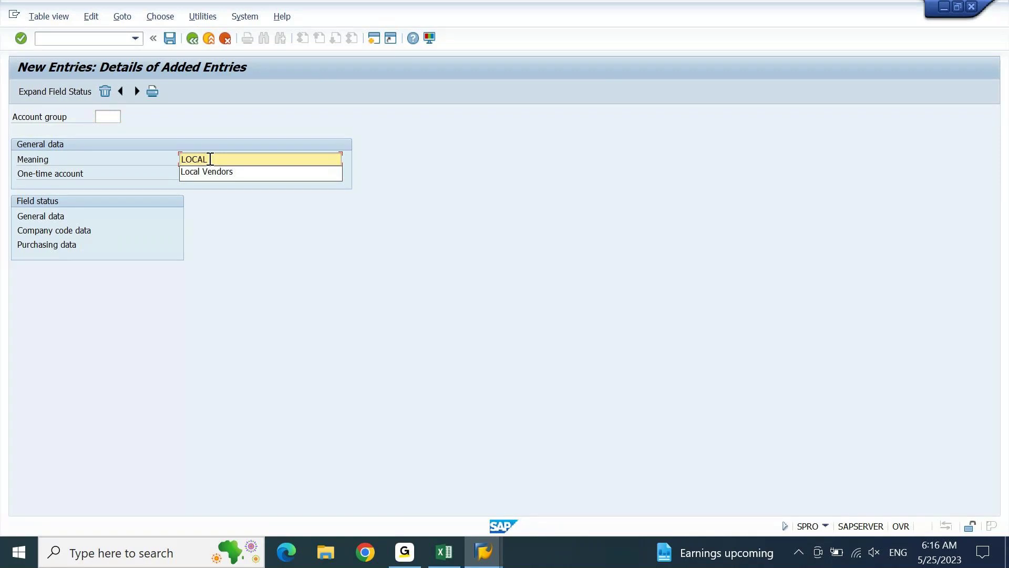
pyautogui.write('ENDORS FOR')
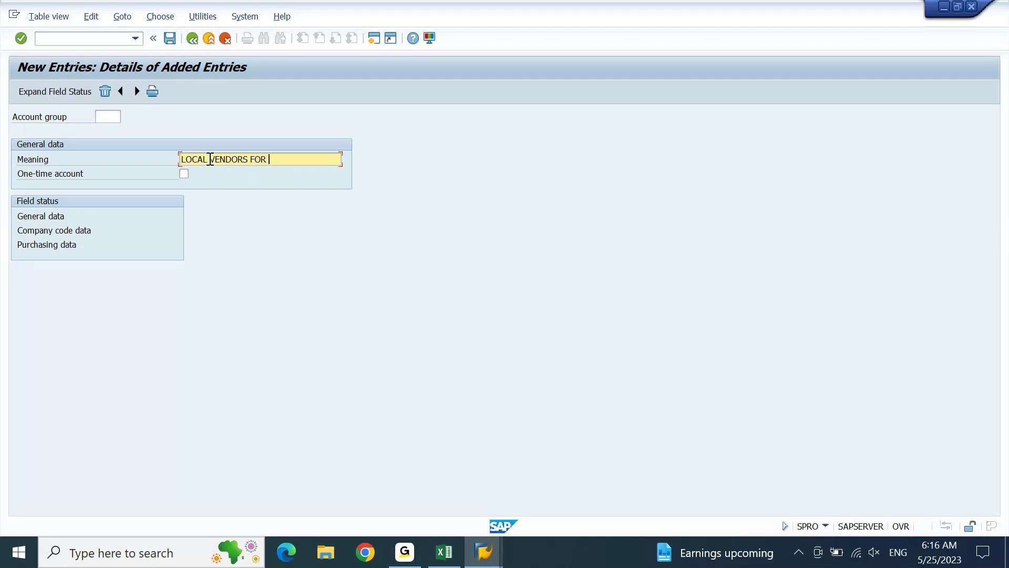
pyautogui.press('Home')
pyautogui.write('TEST:')
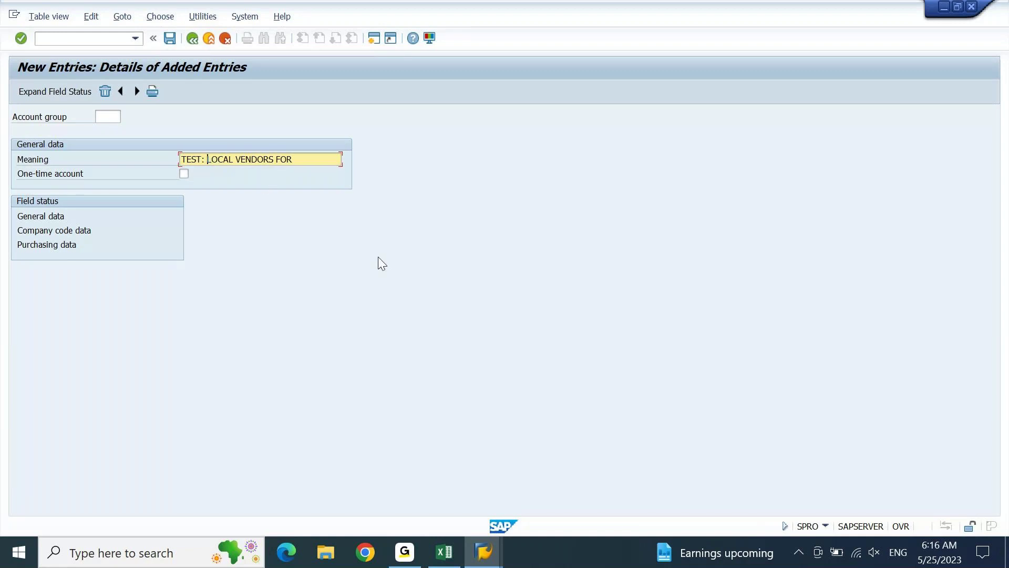
pyautogui.hotkey('ctrl', 'Right')
pyautogui.hotkey('shift', 'End')
pyautogui.press('Delete')
pyautogui.press('Return')
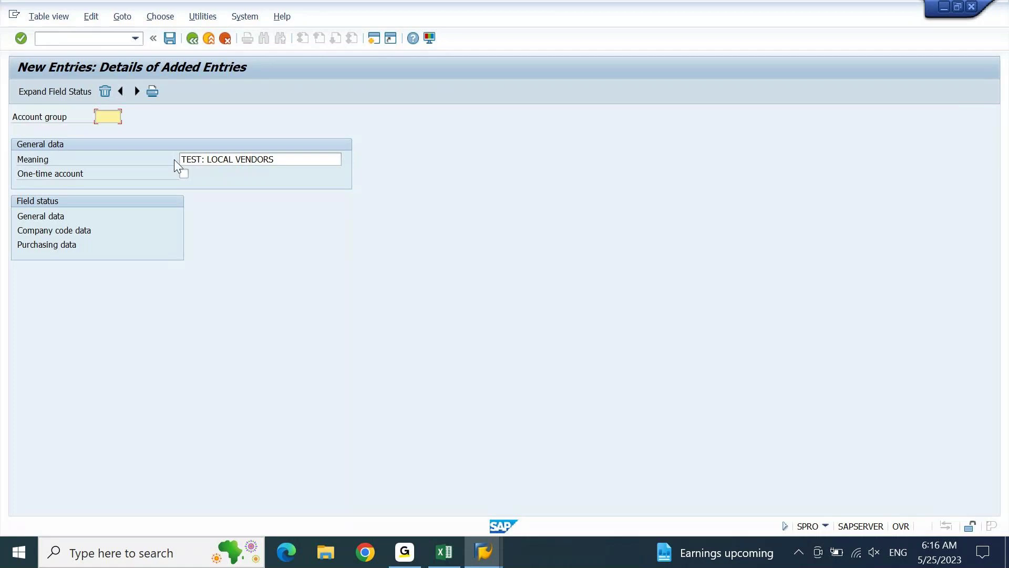
pyautogui.write('TEST')
pyautogui.press('Return')
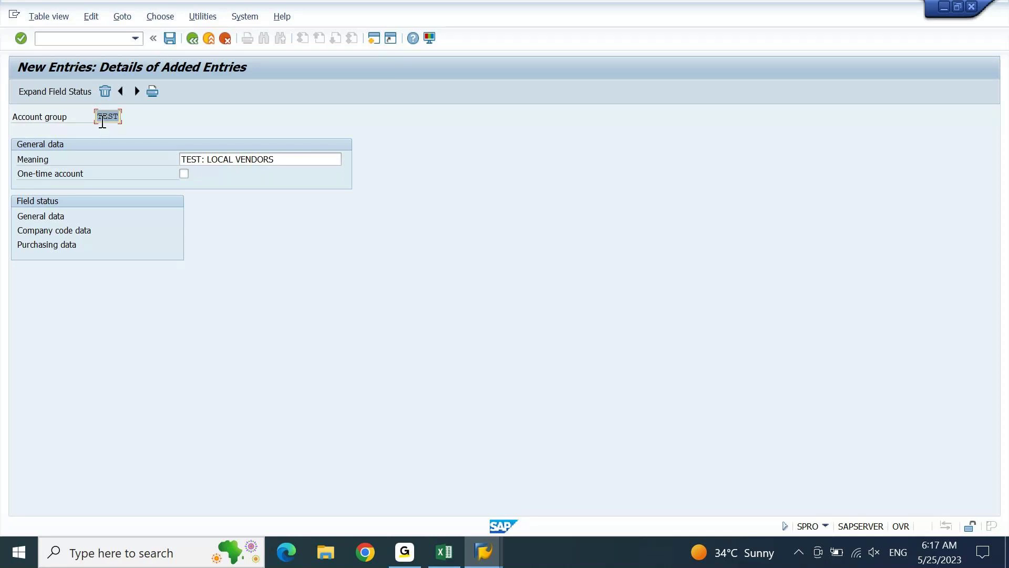
# Save account group TEST under the proposed customizing request and return to the Excel notes.
pyautogui.click(171, 42)
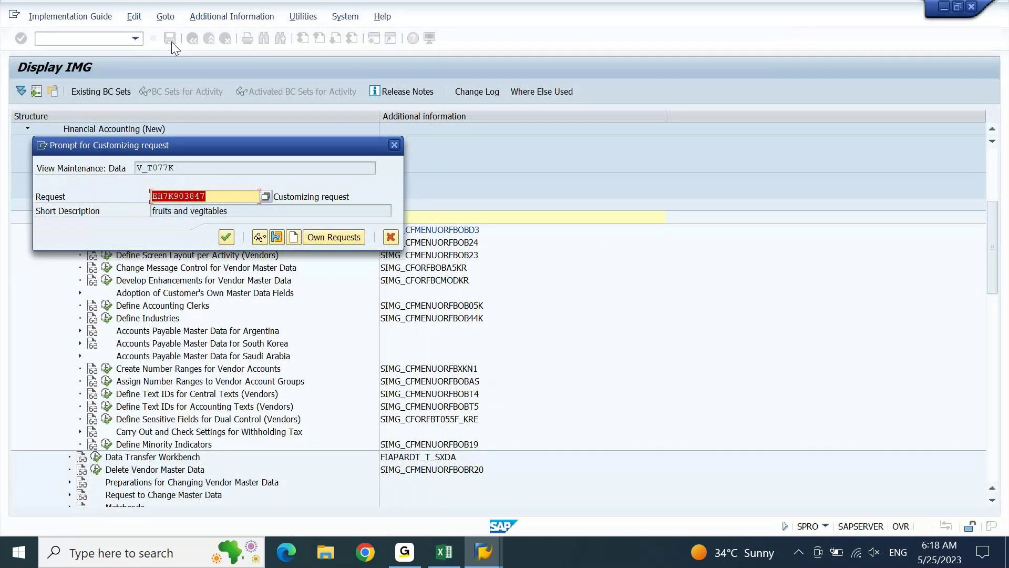
pyautogui.click(224, 241)
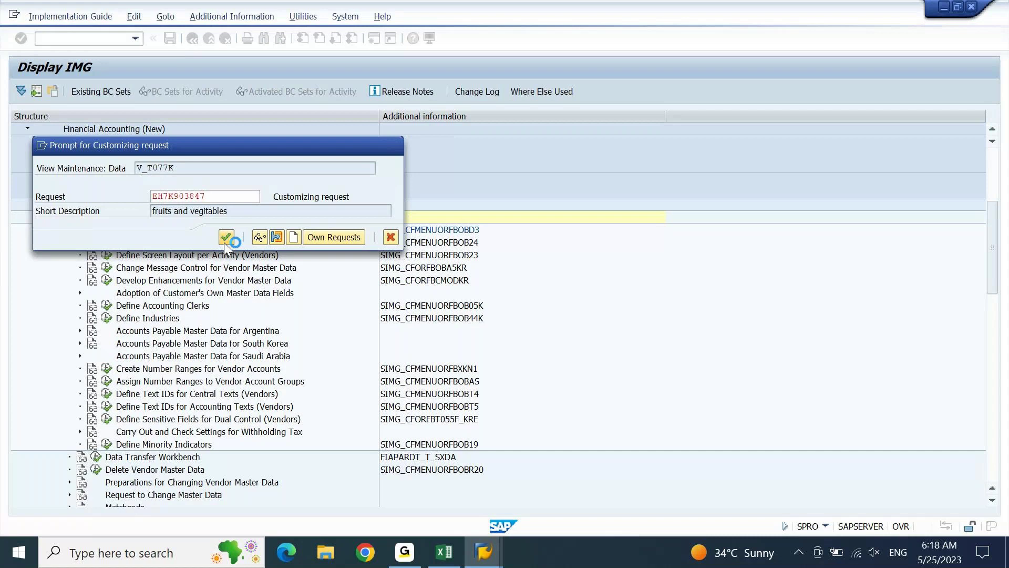
pyautogui.click(445, 552)
pyautogui.press('Right')
pyautogui.press('Right')
pyautogui.press('Right')
pyautogui.press('Right')
pyautogui.press('Right')
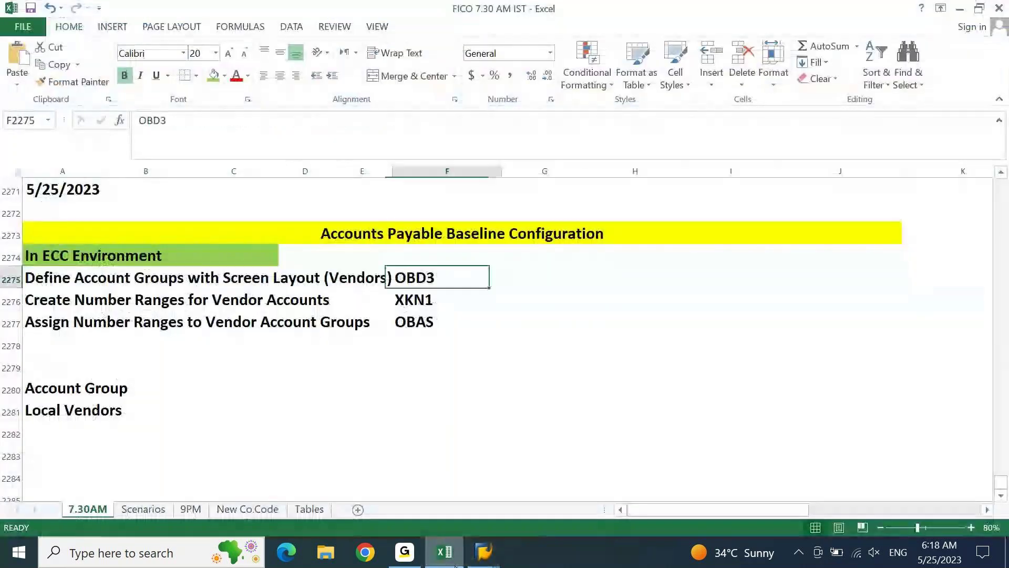
# Log TEST in cell G2275 beside the OBD3 transaction code.
pyautogui.press('Right')
pyautogui.write('TEST')
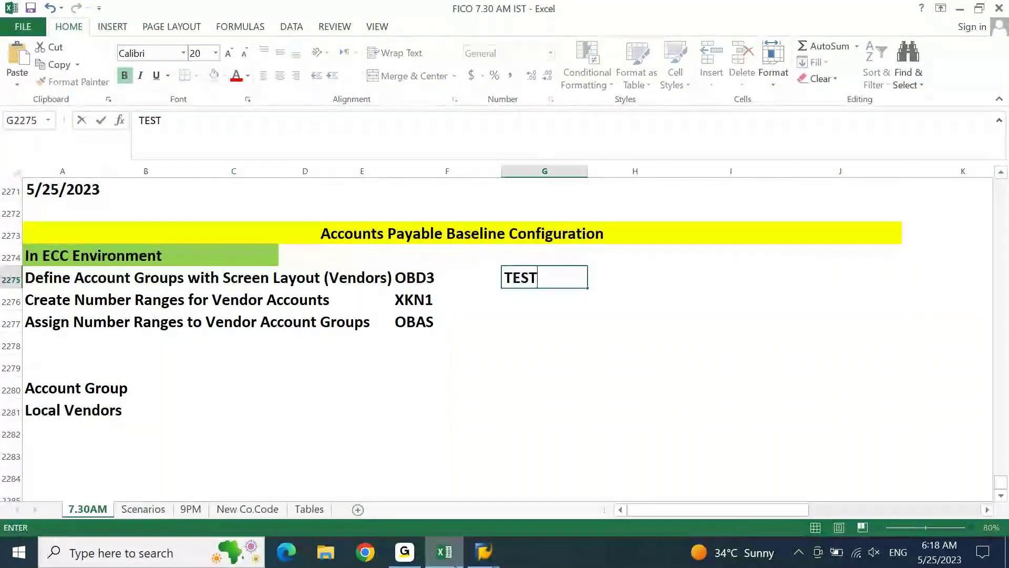
pyautogui.press('Return')
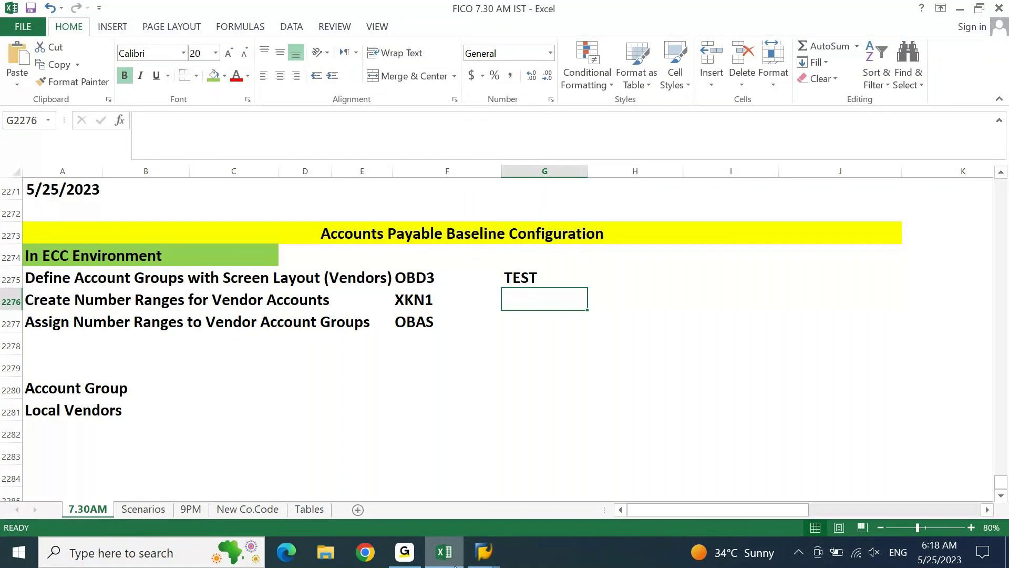
pyautogui.press('Left')
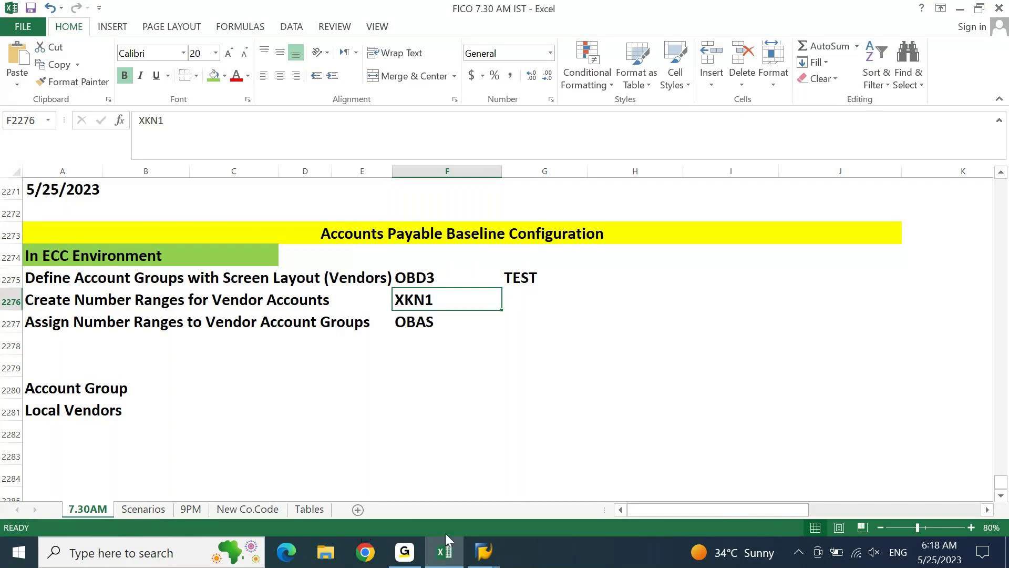
pyautogui.click(447, 553)
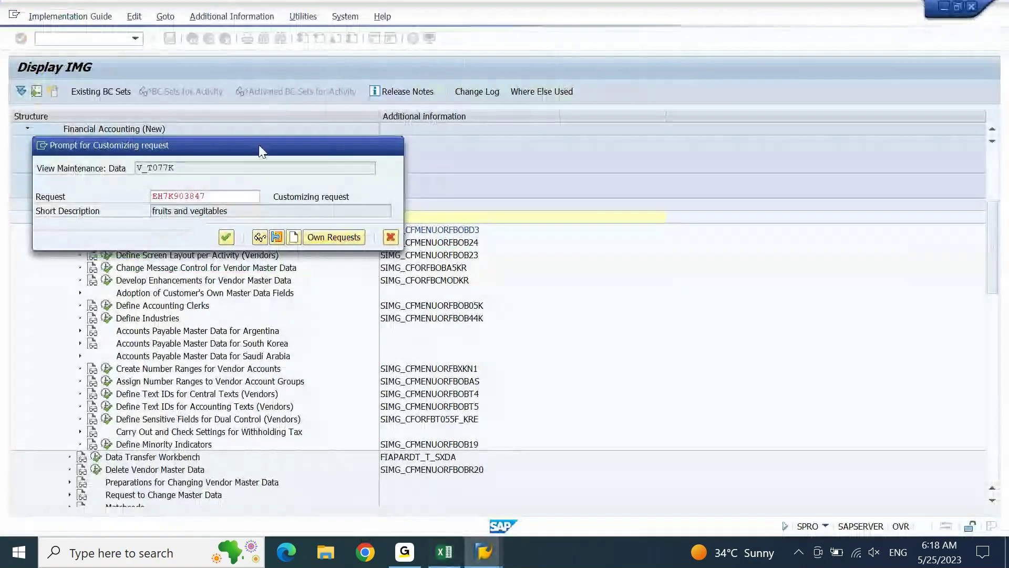
# Move the customizing request prompt aside and dismiss the connection-reset error without details.
pyautogui.moveTo(259, 146); pyautogui.dragTo(322, 135)
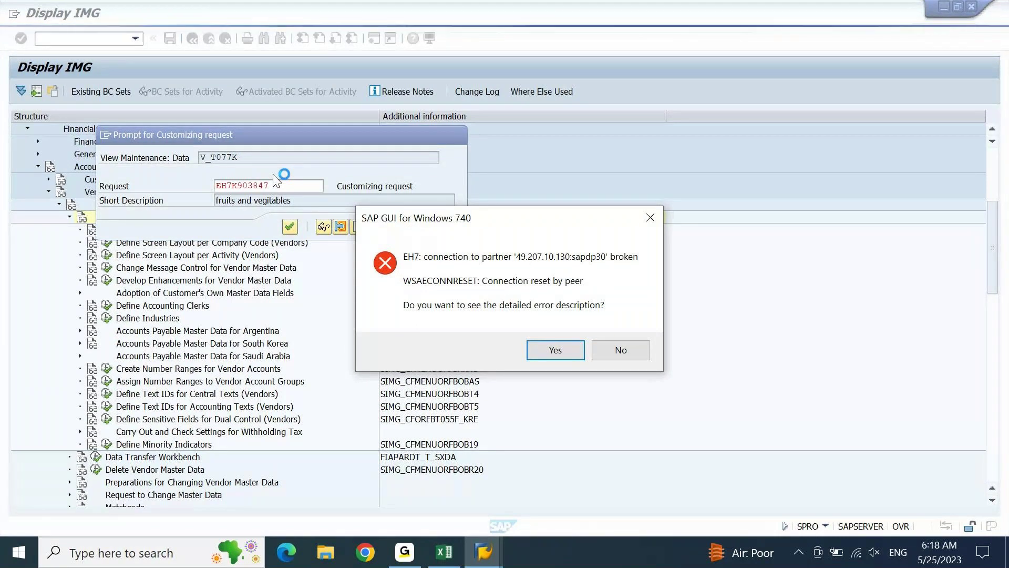
pyautogui.click(620, 348)
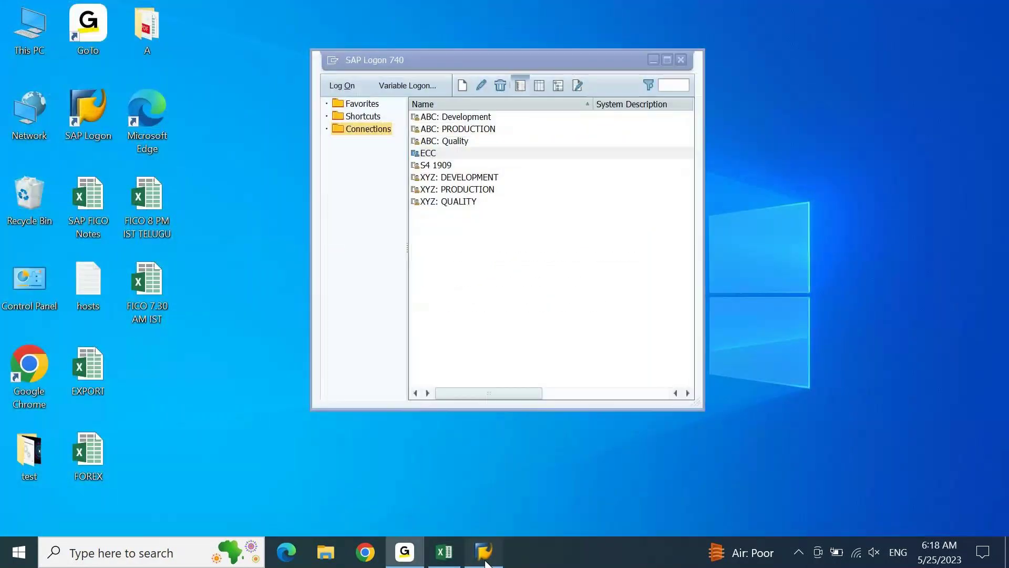
# Log back on to ECC client 800 with the user's credentials, ending the other session.
pyautogui.doubleClick(433, 154)
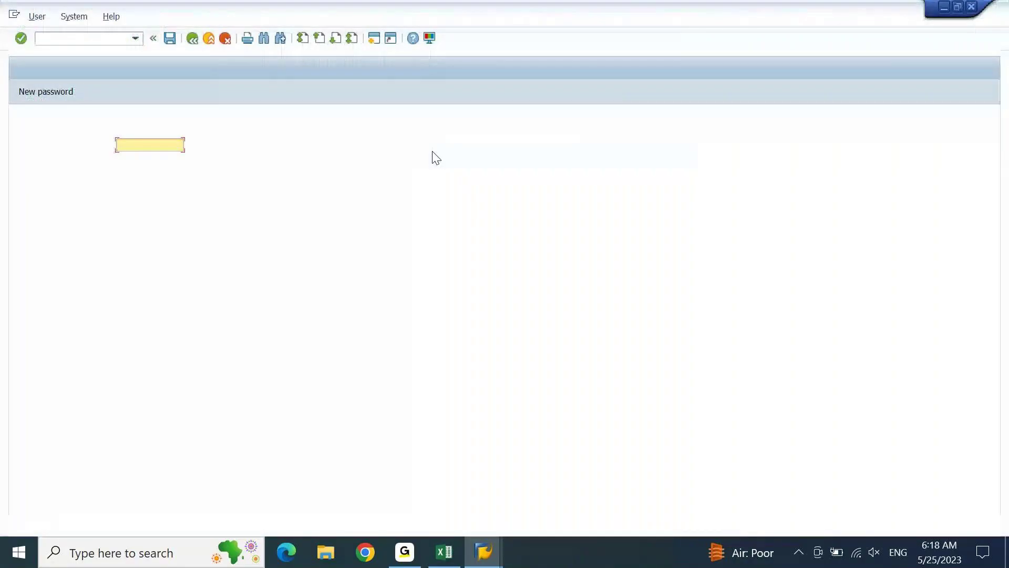
pyautogui.write('AJ01')
pyautogui.press('Tab')
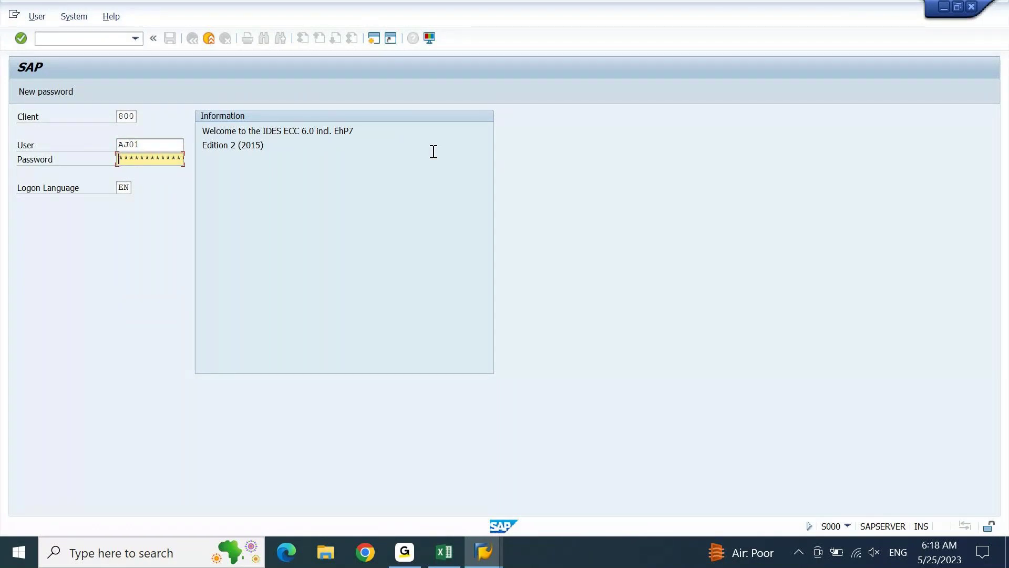
pyautogui.write('*************')
pyautogui.press('Return')
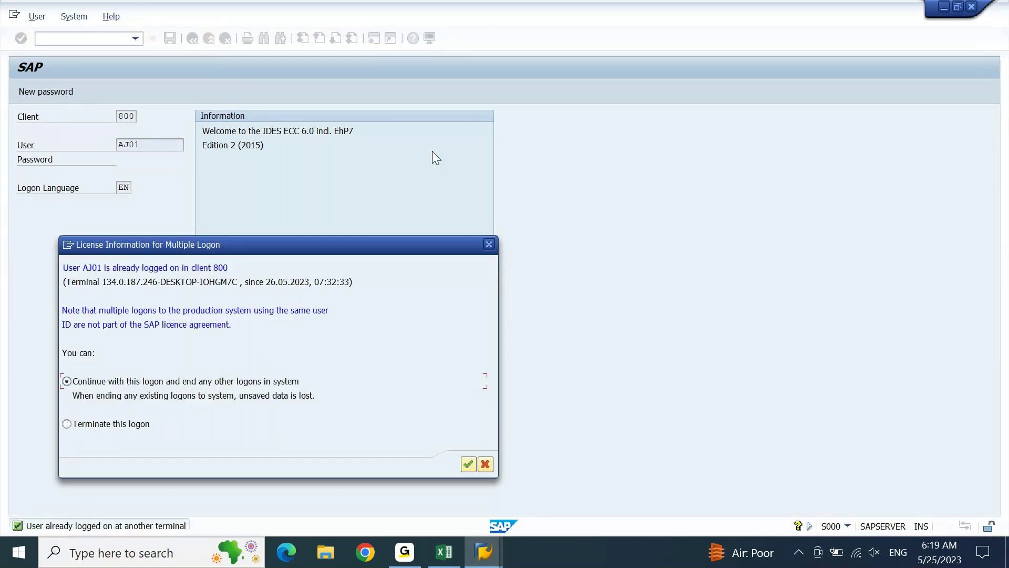
pyautogui.press('Return')
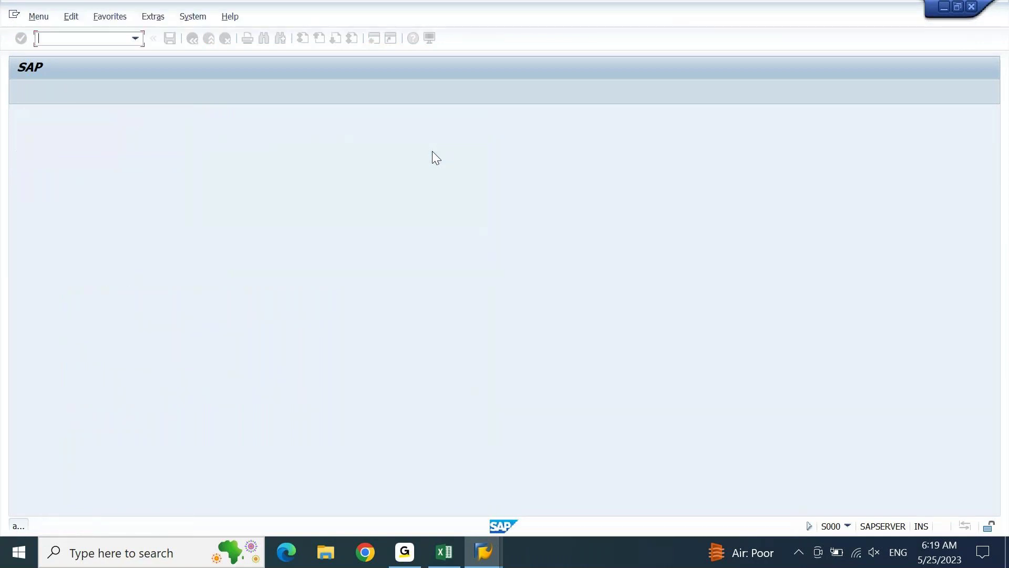
# Open OBD3, position the list on account group 'test', and start a new entry.
pyautogui.write('obd3')
pyautogui.press('Return')
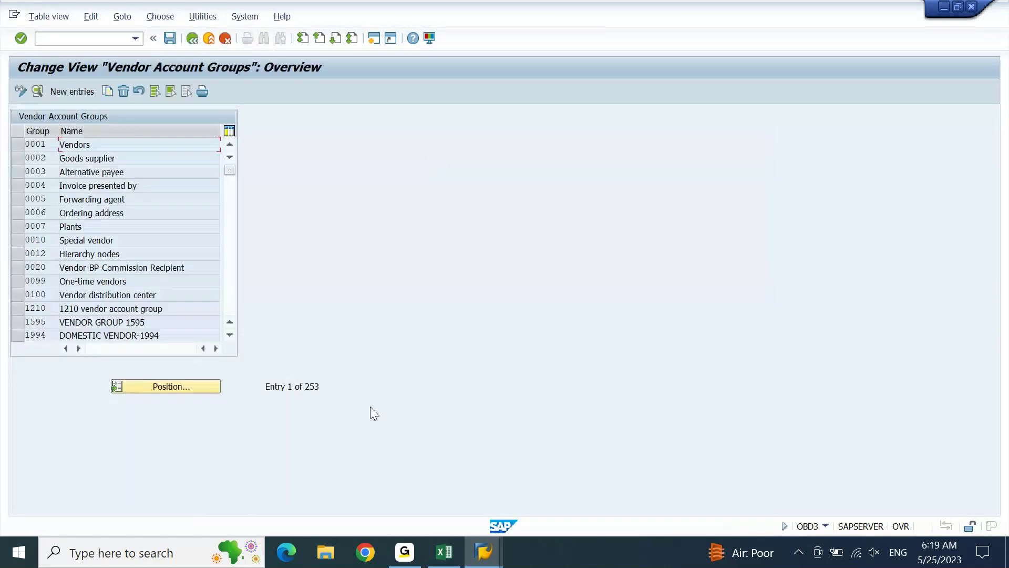
pyautogui.click(171, 386)
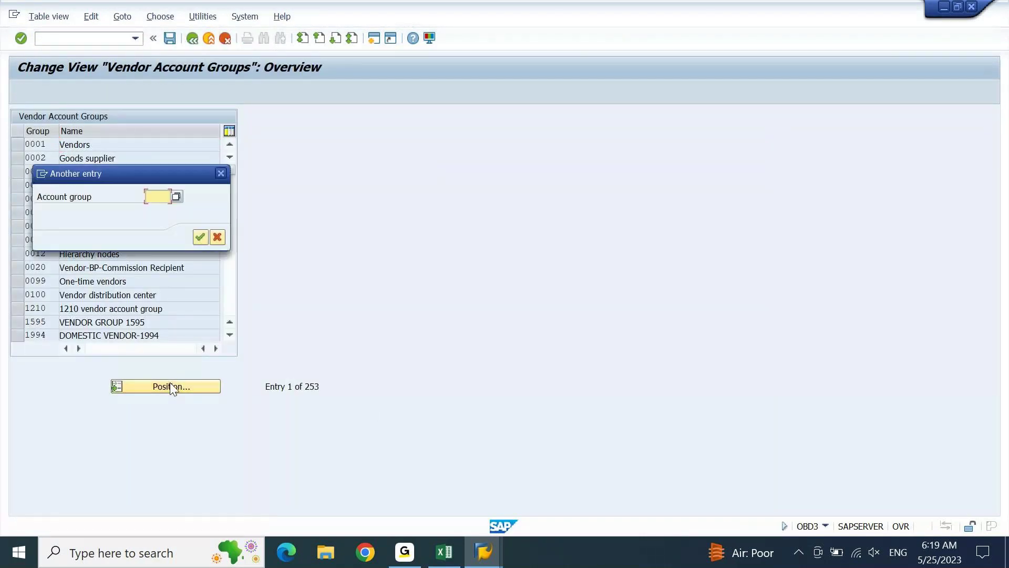
pyautogui.write('test')
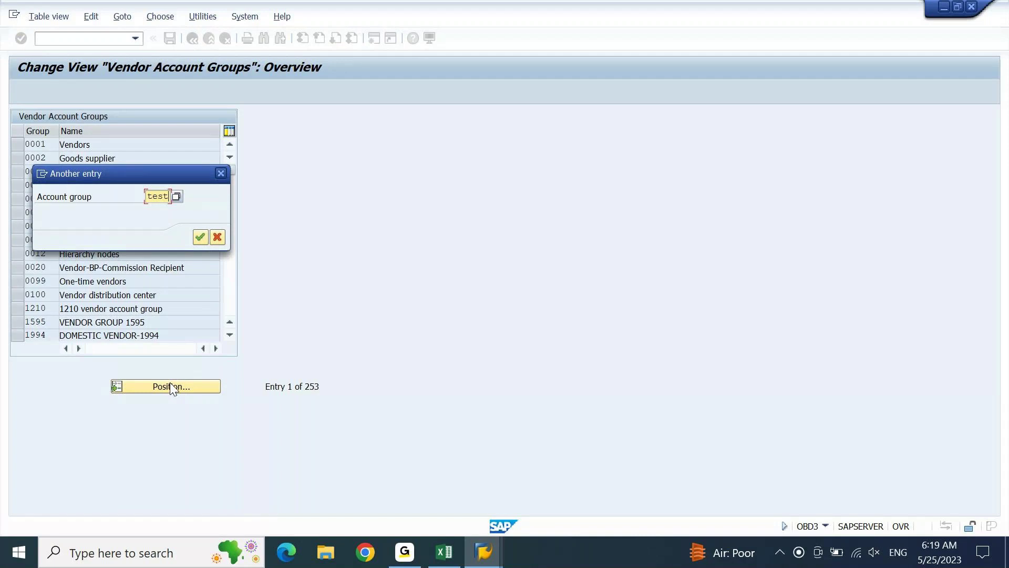
pyautogui.press('Return')
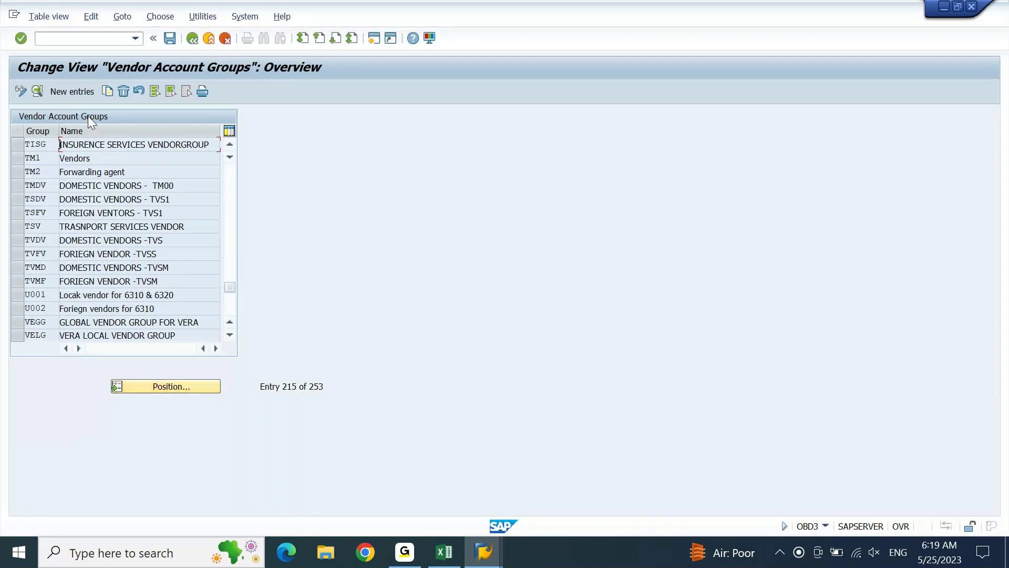
pyautogui.click(74, 91)
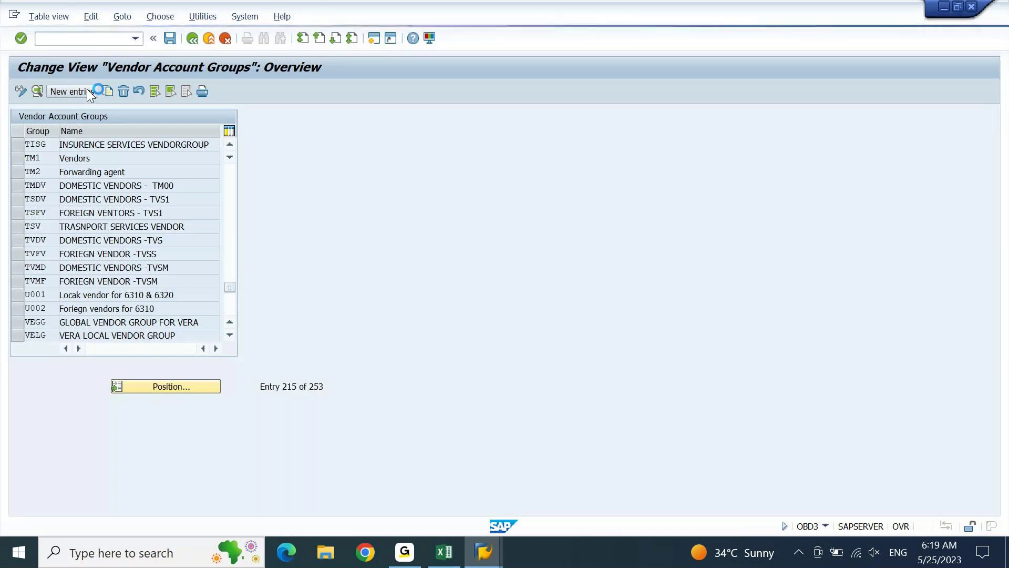
pyautogui.press('Return')
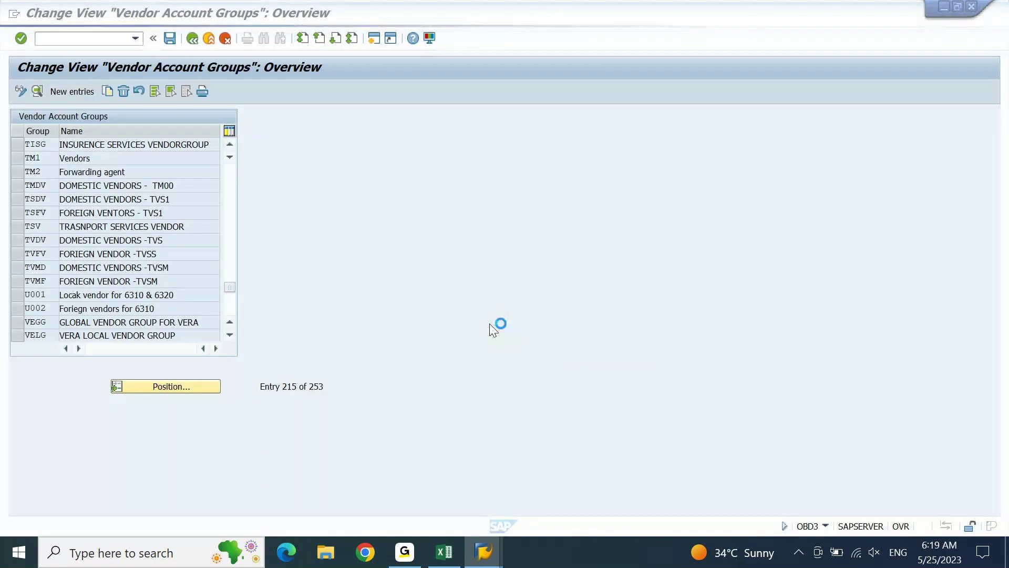
# Decline the error details and log on to ECC as a second user.
pyautogui.click(587, 476)
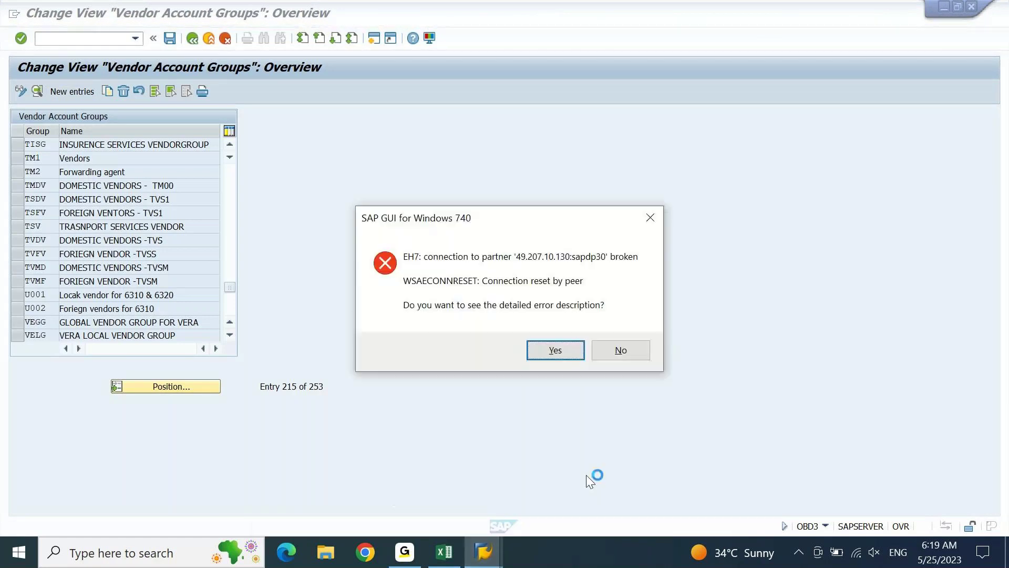
pyautogui.click(620, 346)
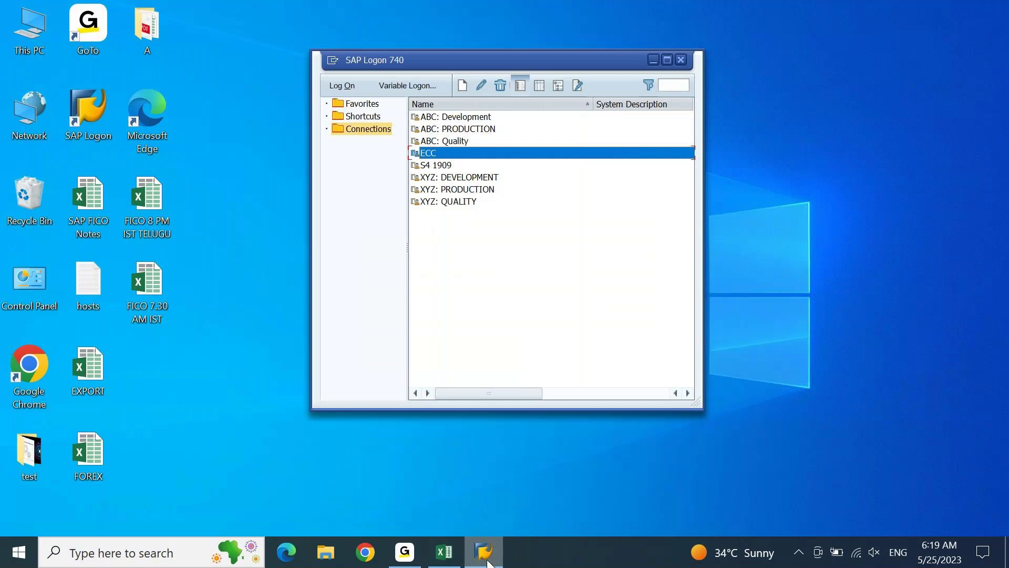
pyautogui.doubleClick(441, 152)
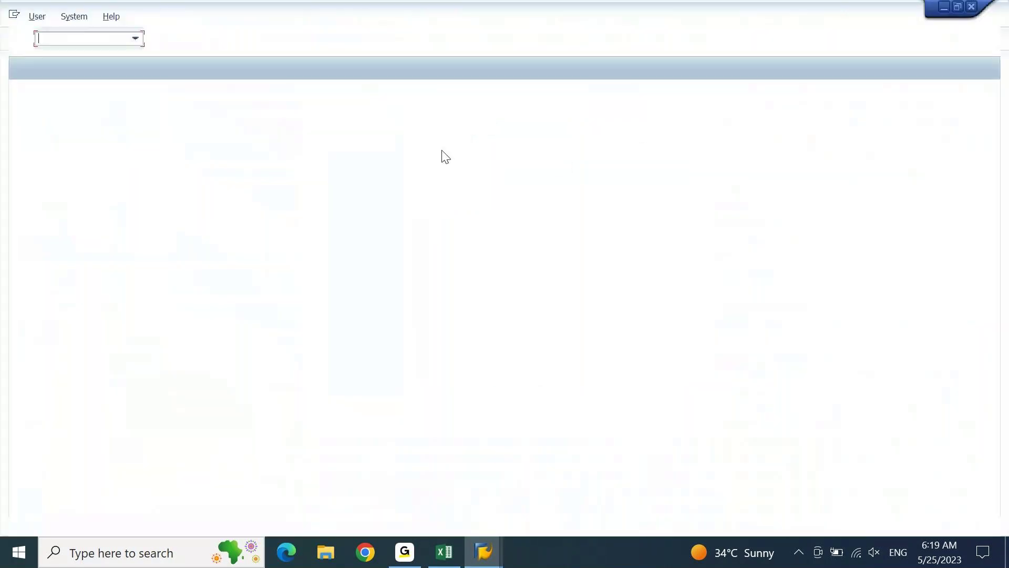
pyautogui.write('aj02')
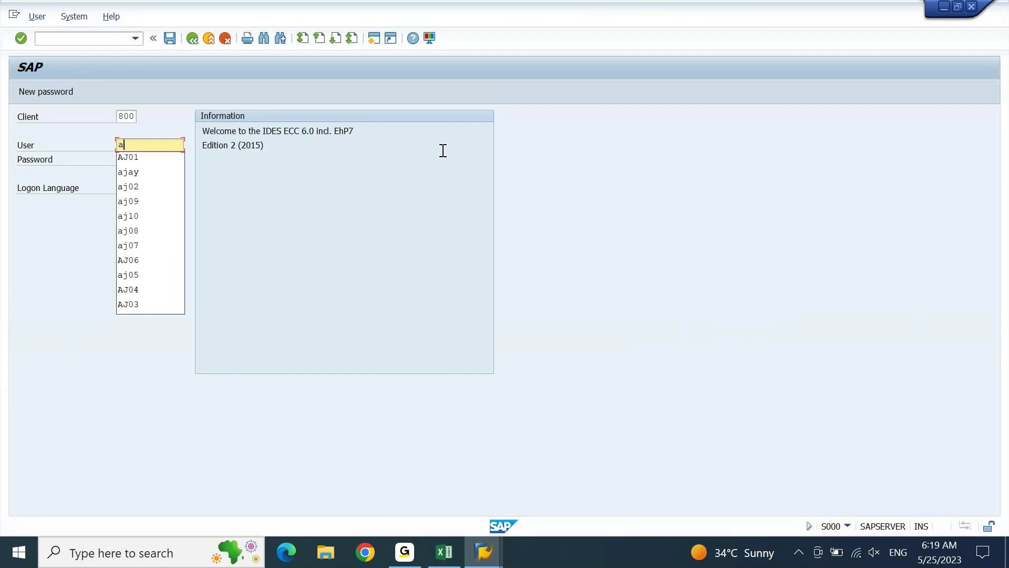
pyautogui.press('Tab')
pyautogui.write('***********')
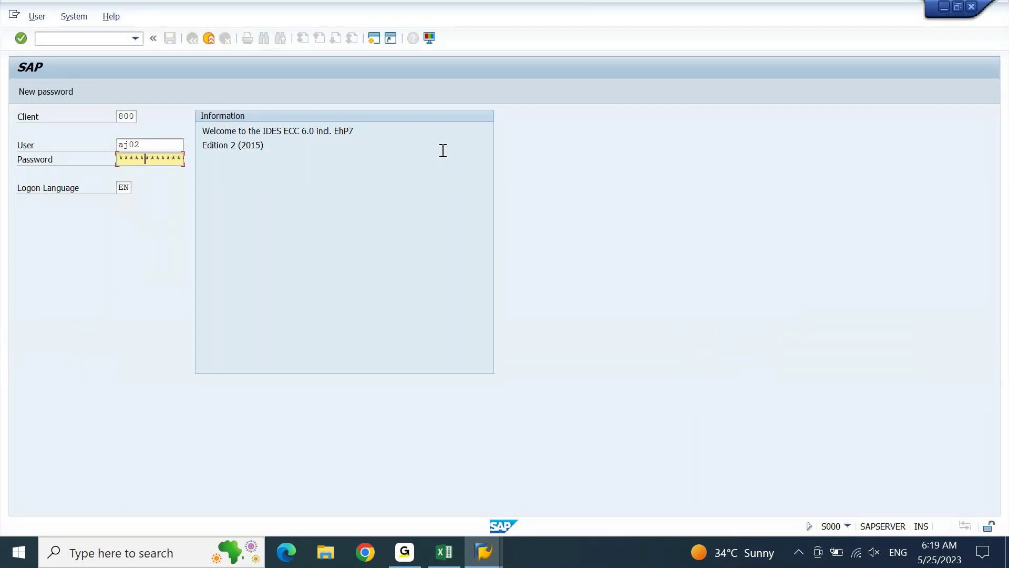
pyautogui.press('Return')
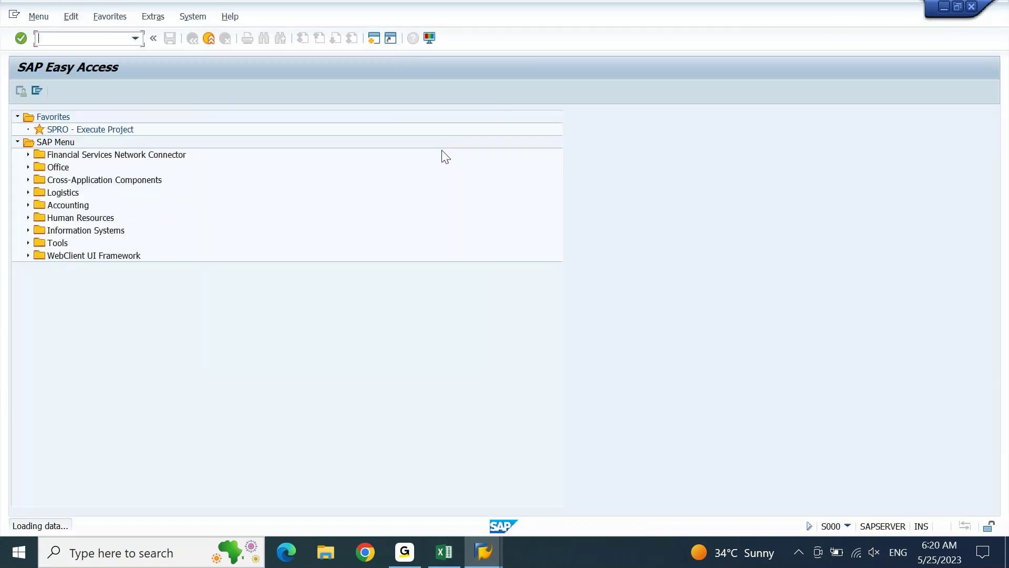
# Run OBD3 and close the Locked Data notice about the account-group table.
pyautogui.write('obd')
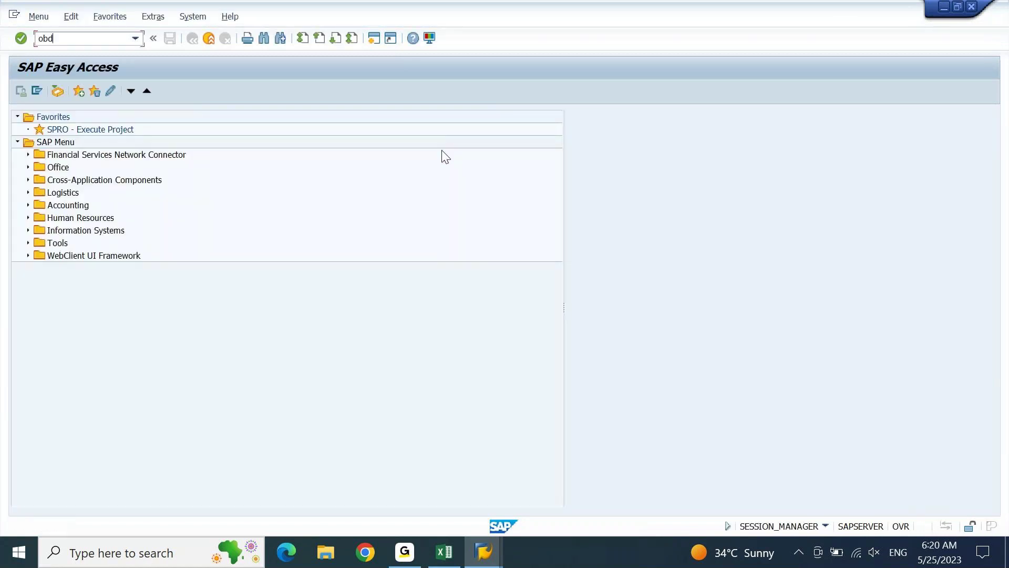
pyautogui.write('3')
pyautogui.press('Return')
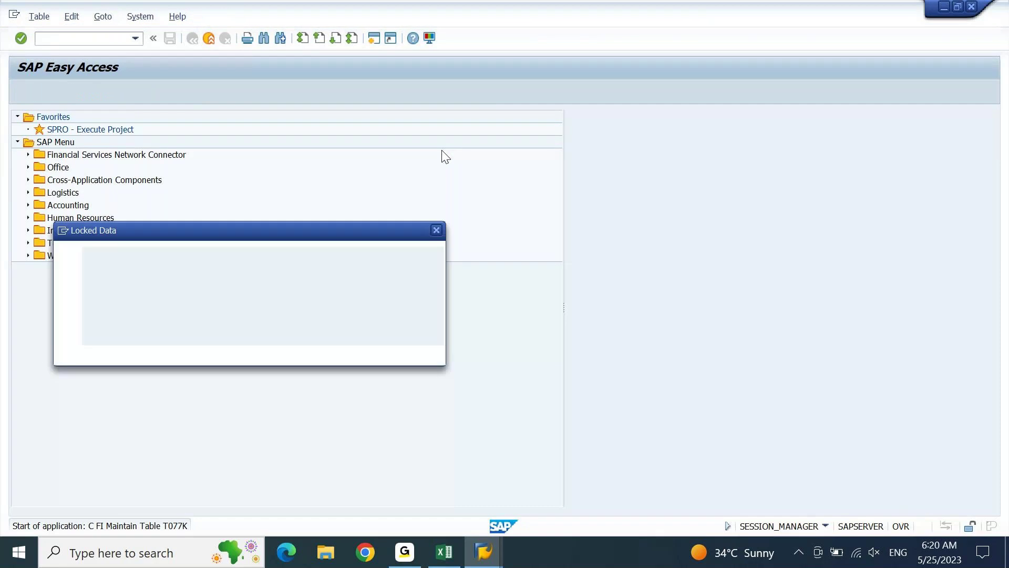
pyautogui.click(218, 353)
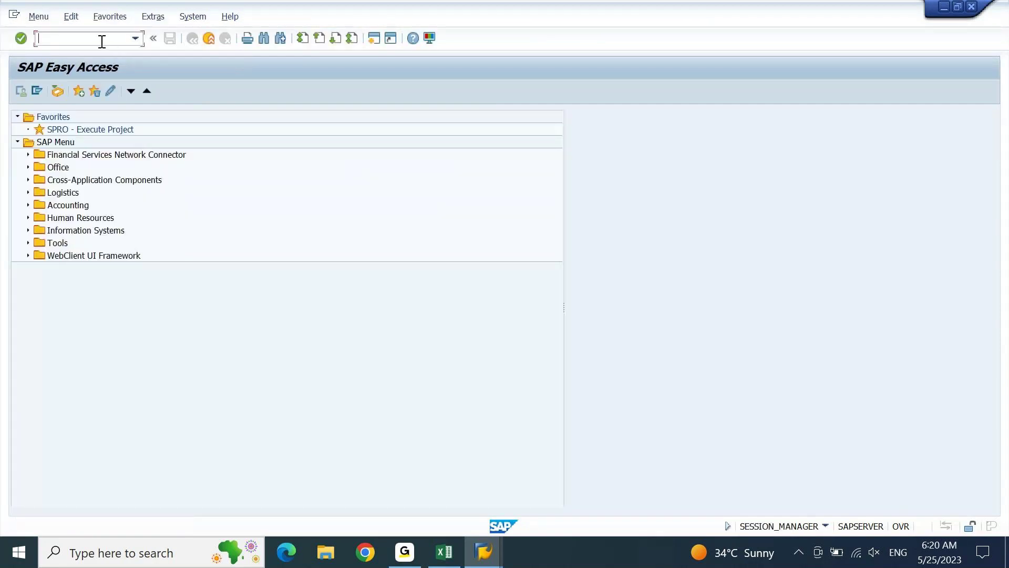
# In SM12, delete the first user's lock entries on T077K and T077Y.
pyautogui.write('sm12')
pyautogui.press('Return')
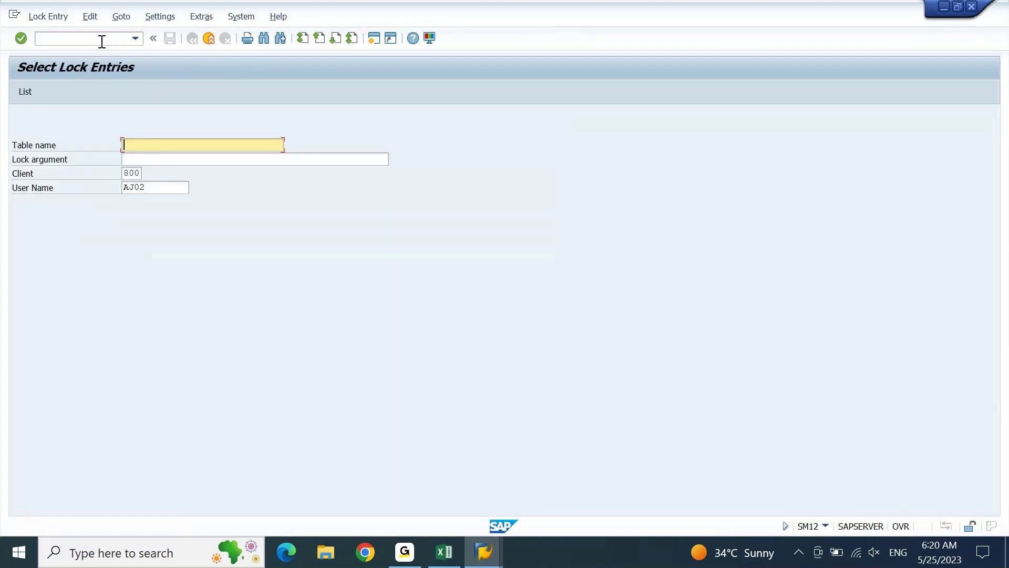
pyautogui.press('Tab')
pyautogui.press('Tab')
pyautogui.press('Tab')
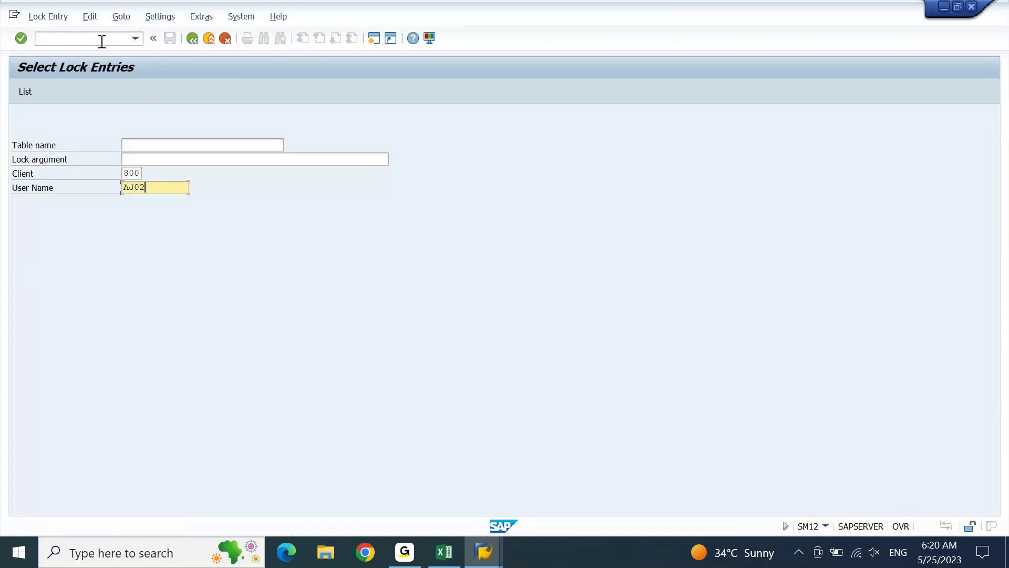
pyautogui.press('BackSpace')
pyautogui.write('1')
pyautogui.press('F8')
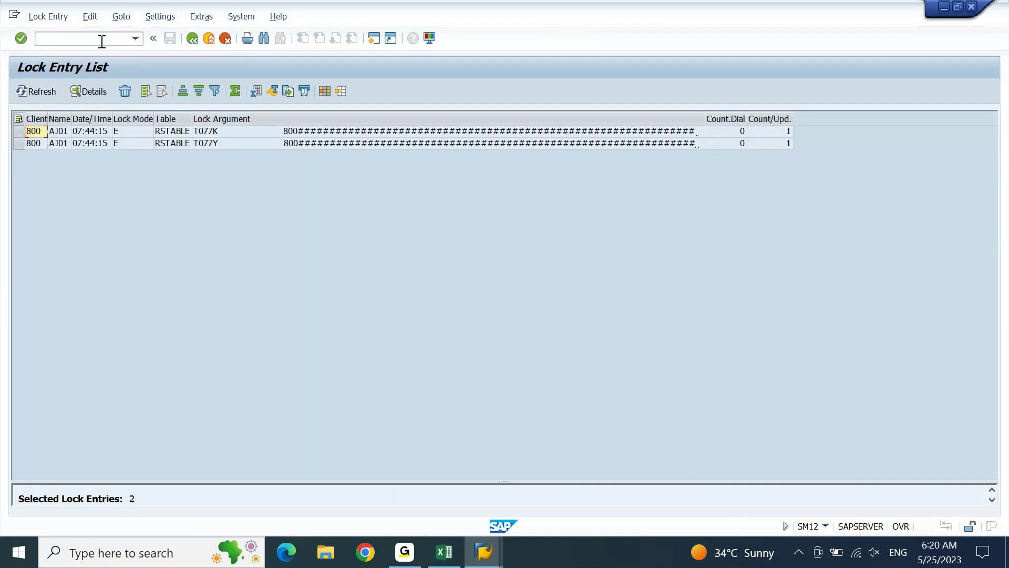
pyautogui.click(19, 118)
pyautogui.click(124, 91)
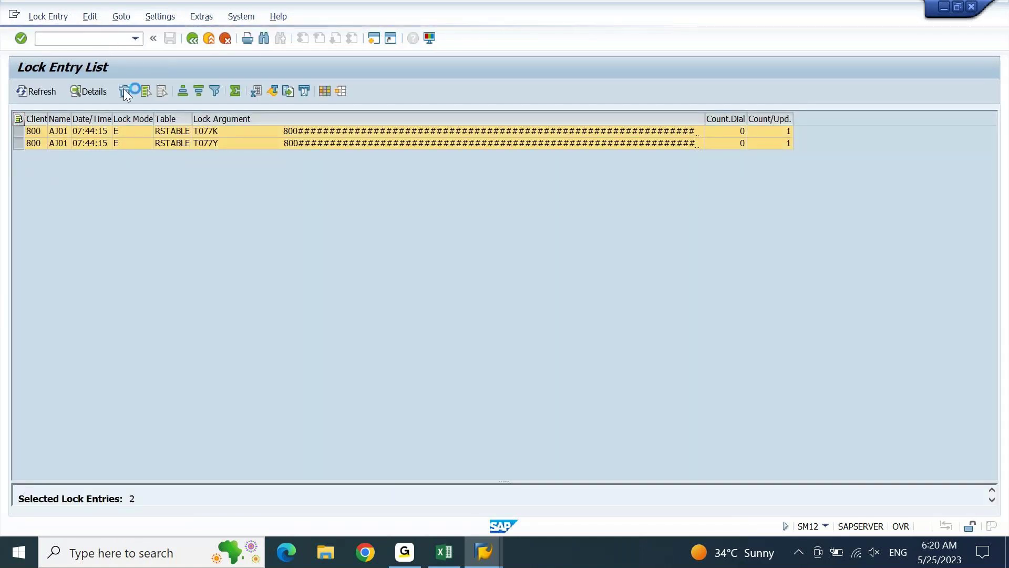
pyautogui.click(203, 253)
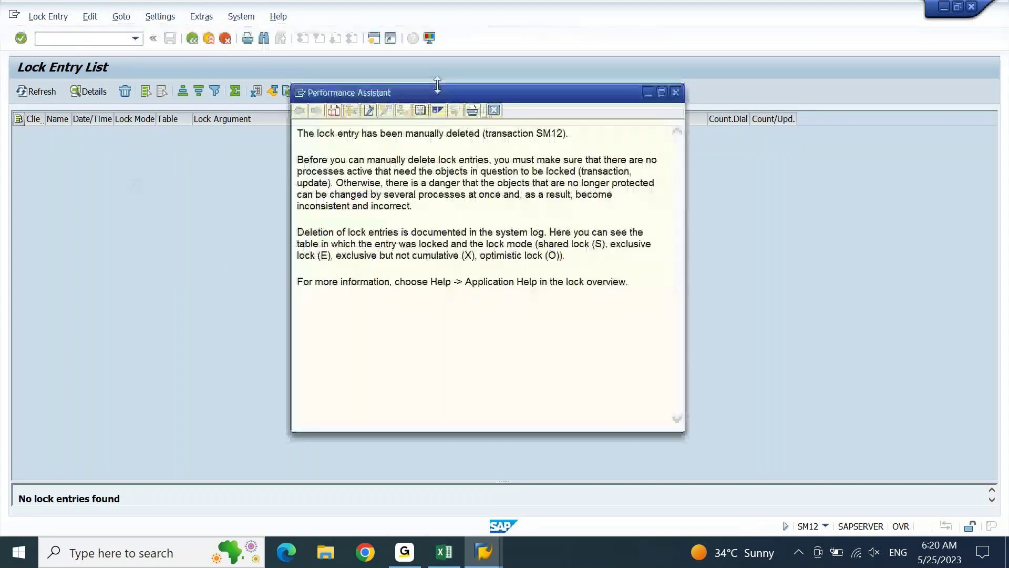
pyautogui.click(494, 110)
# Return to the SAP Easy Access main menu with /n.
pyautogui.click(99, 33)
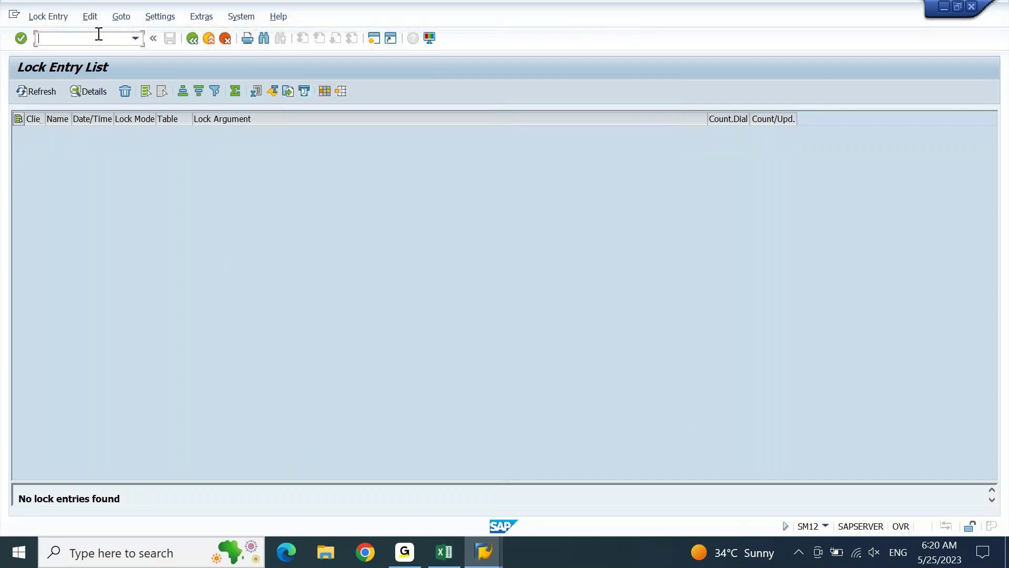
pyautogui.write('/n')
pyautogui.press('Return')
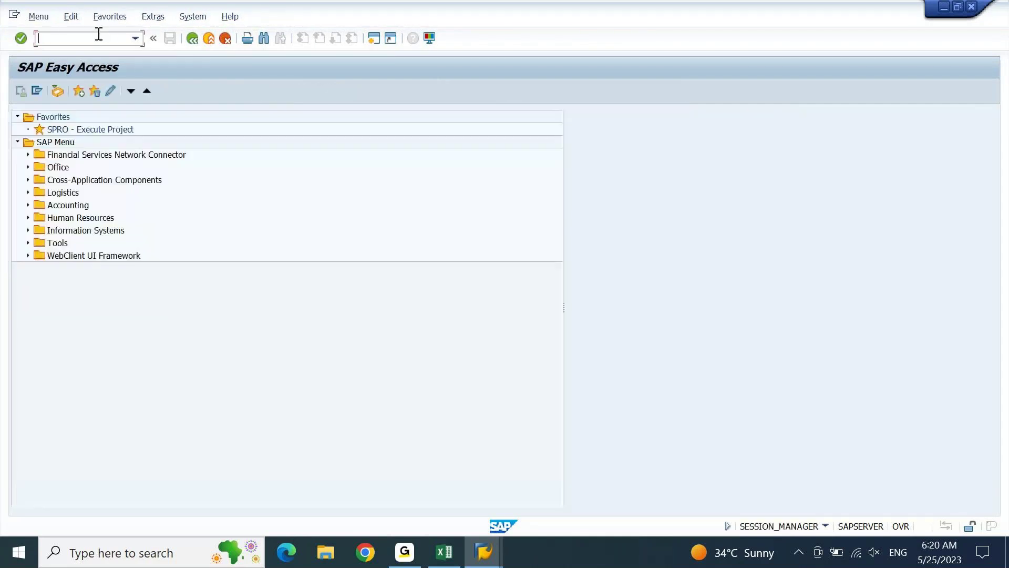
# In OBD3, add a new vendor account group TEST with meaning 'TEST: LOCAL VENDORS'.
pyautogui.write('obd3')
pyautogui.press('Return')
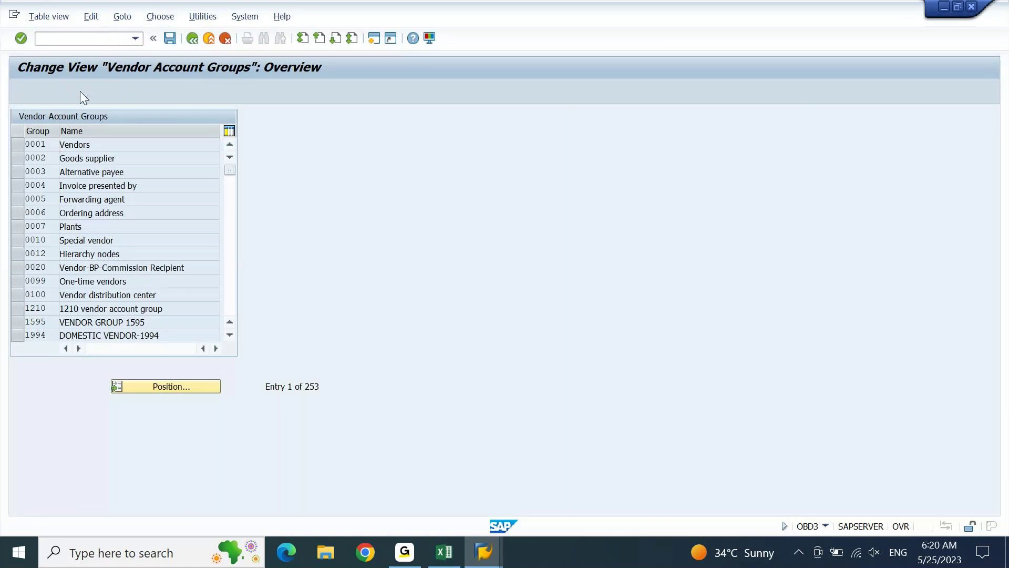
pyautogui.click(80, 90)
pyautogui.press('Down')
pyautogui.press('Tab')
pyautogui.press('Down')
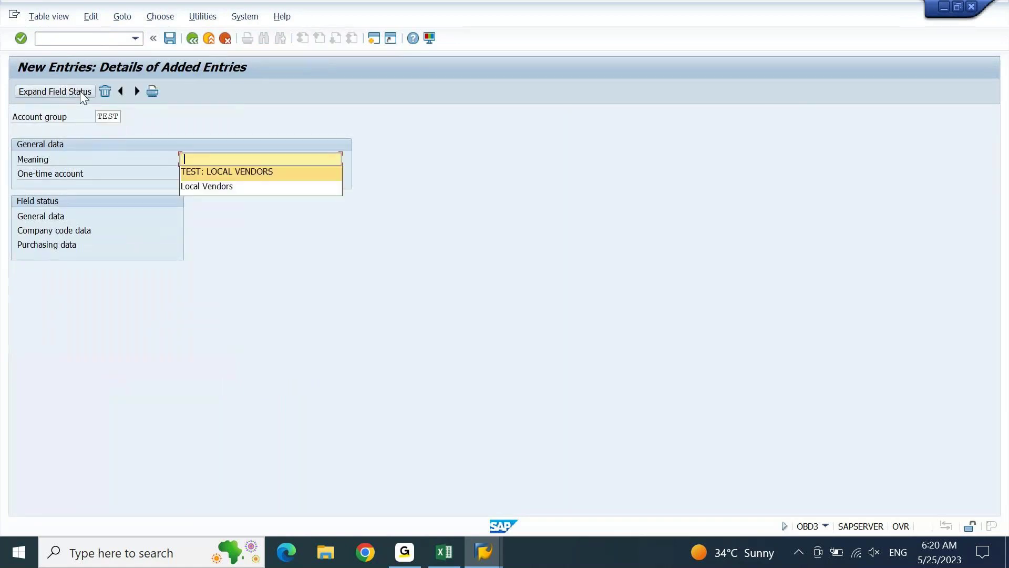
pyautogui.press('Return')
pyautogui.press('Return')
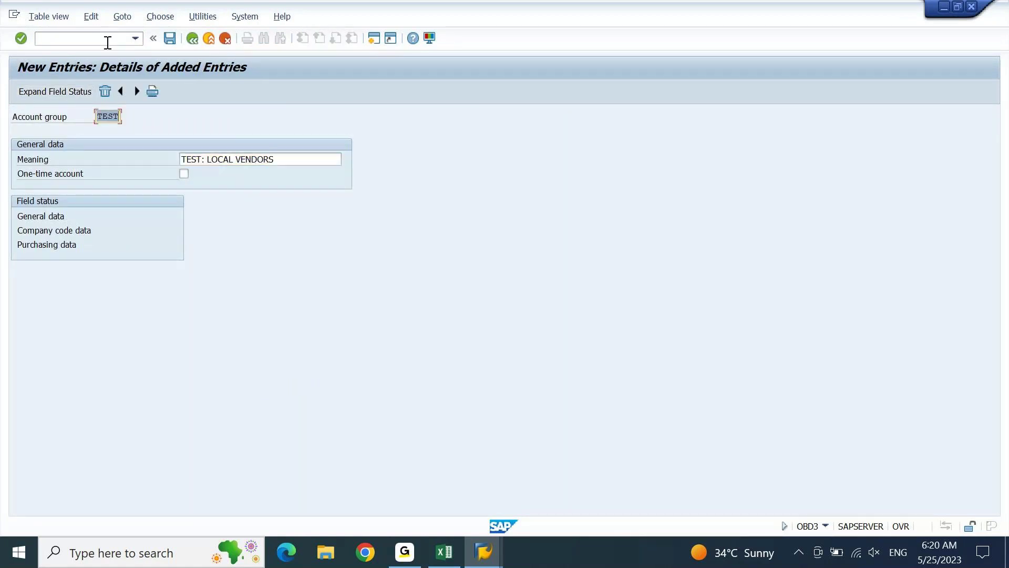
# Save the new account group under the customizing request and return to the main menu.
pyautogui.click(169, 41)
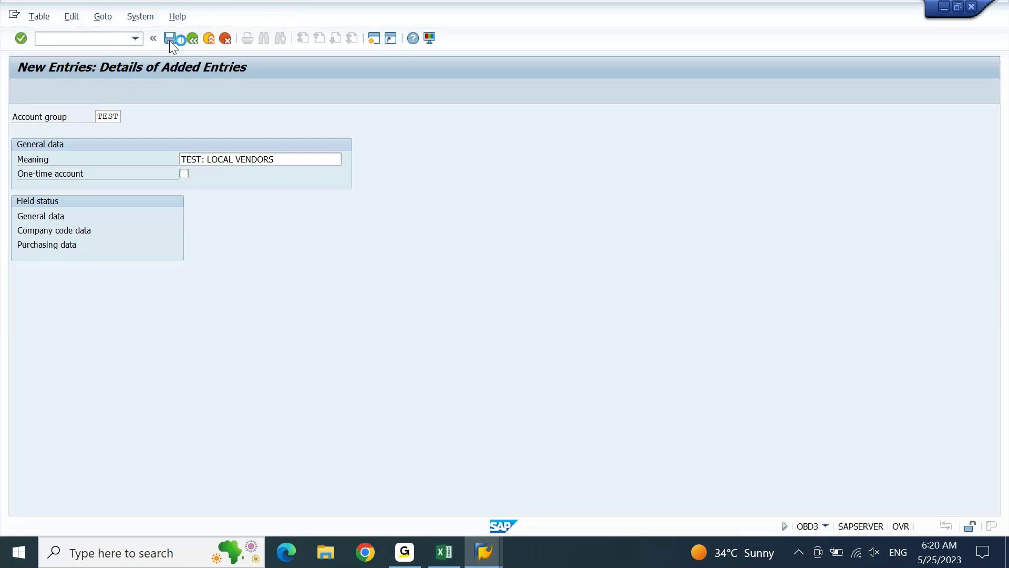
pyautogui.click(226, 238)
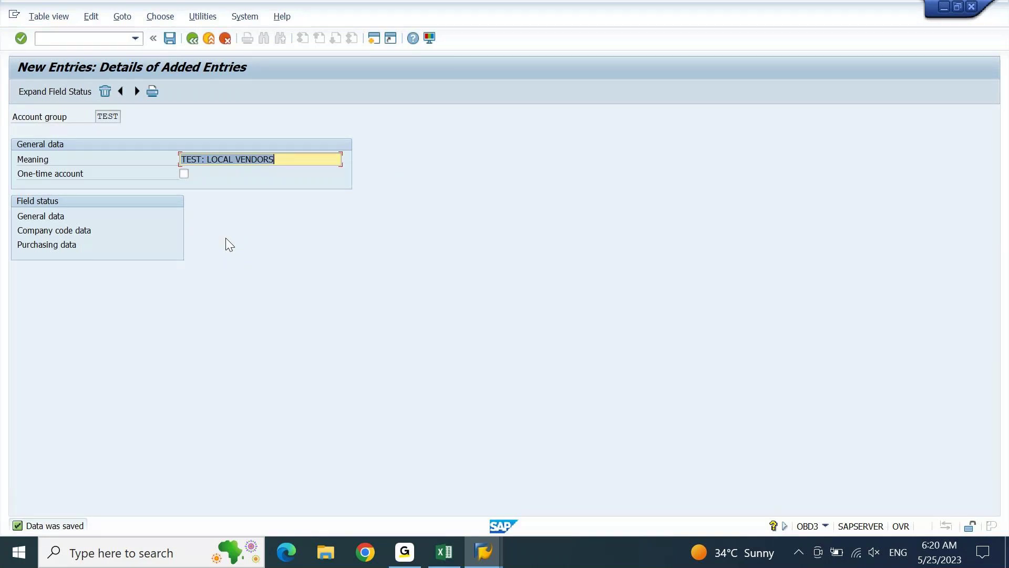
pyautogui.press('F3')
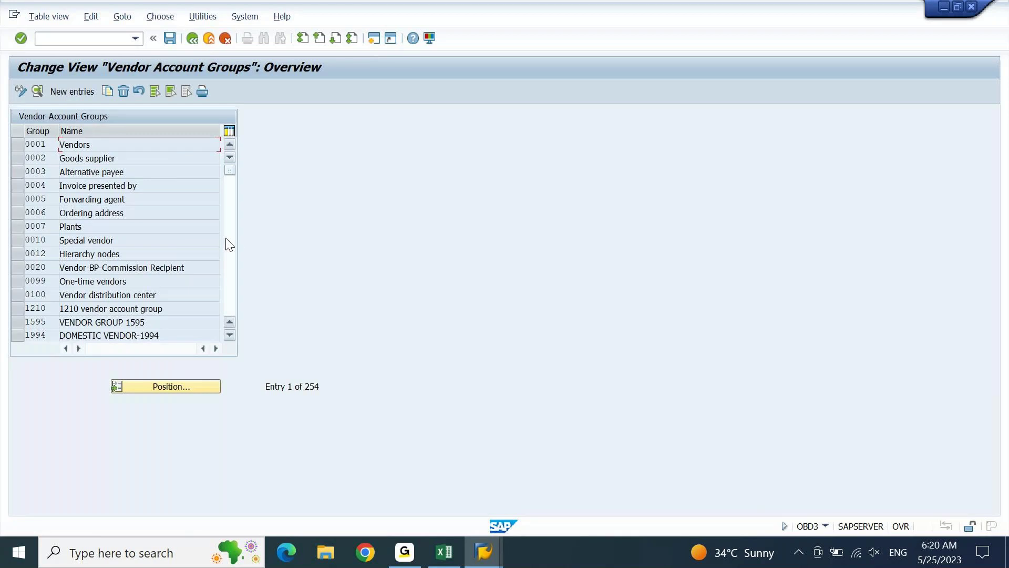
pyautogui.press('F3')
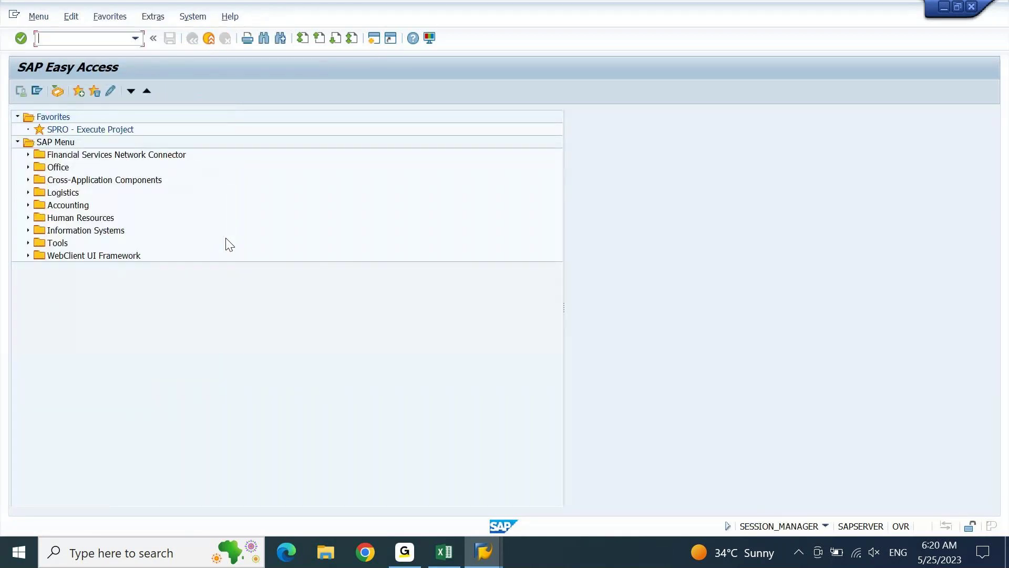
# Open the XKN1 vendor number range intervals in change mode and list the free intervals.
pyautogui.write('XKN1')
pyautogui.press('Return')
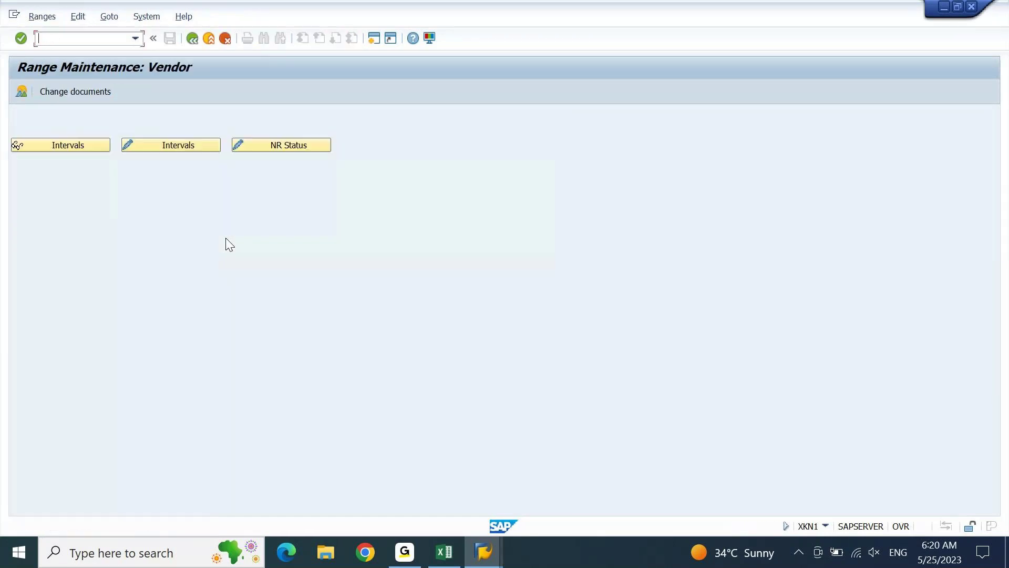
pyautogui.click(177, 145)
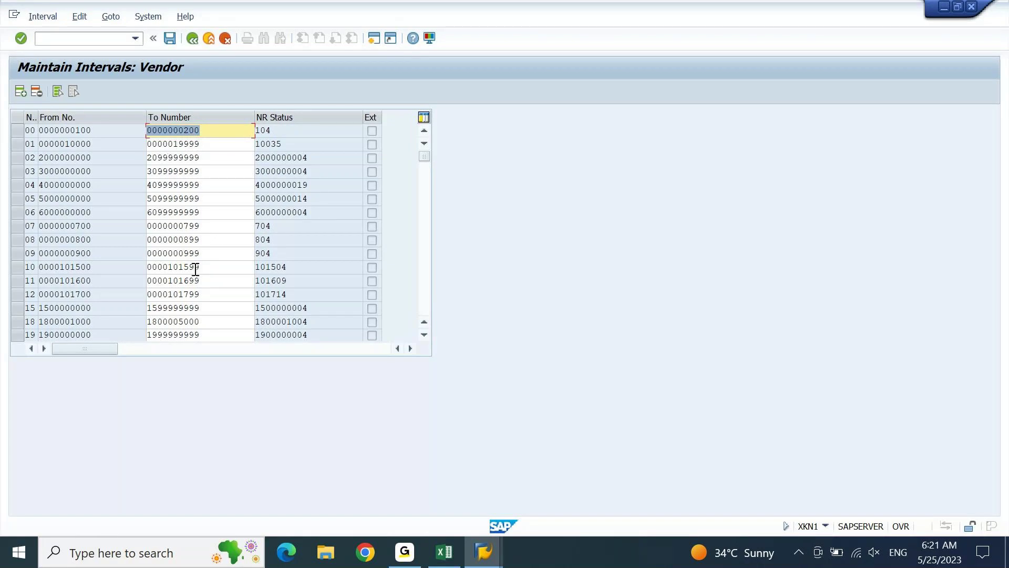
pyautogui.click(43, 17)
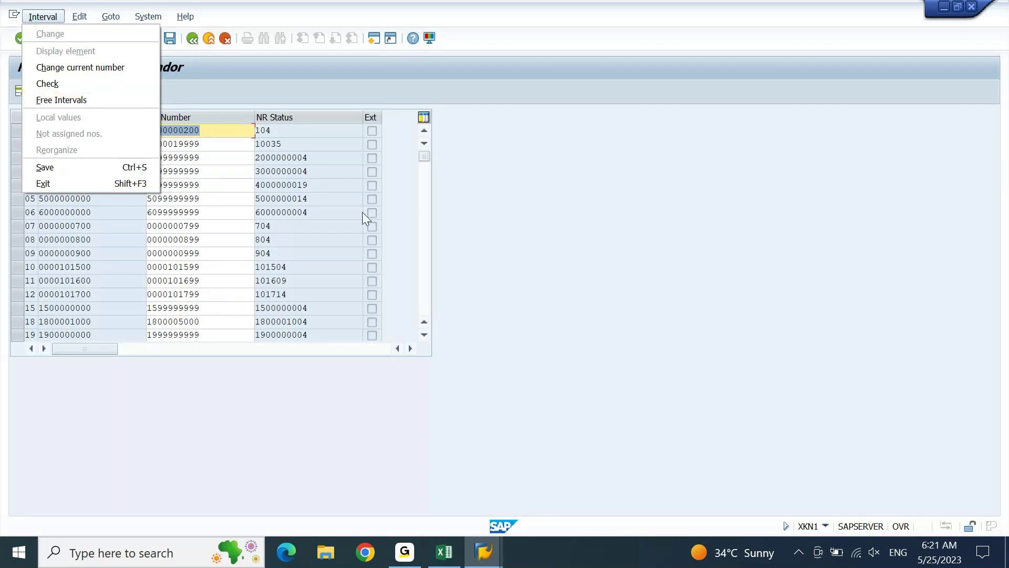
pyautogui.click(341, 217)
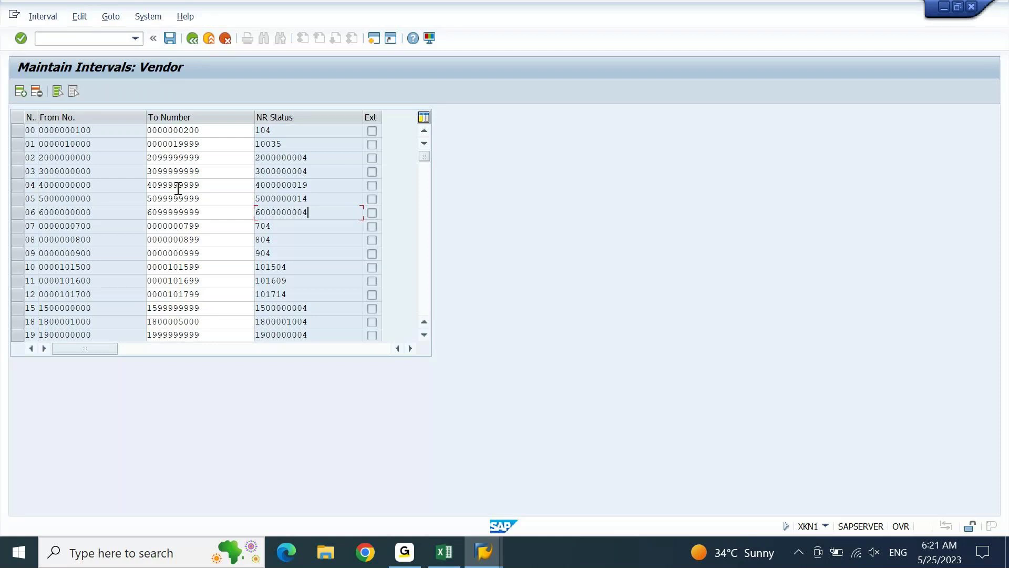
pyautogui.click(35, 18)
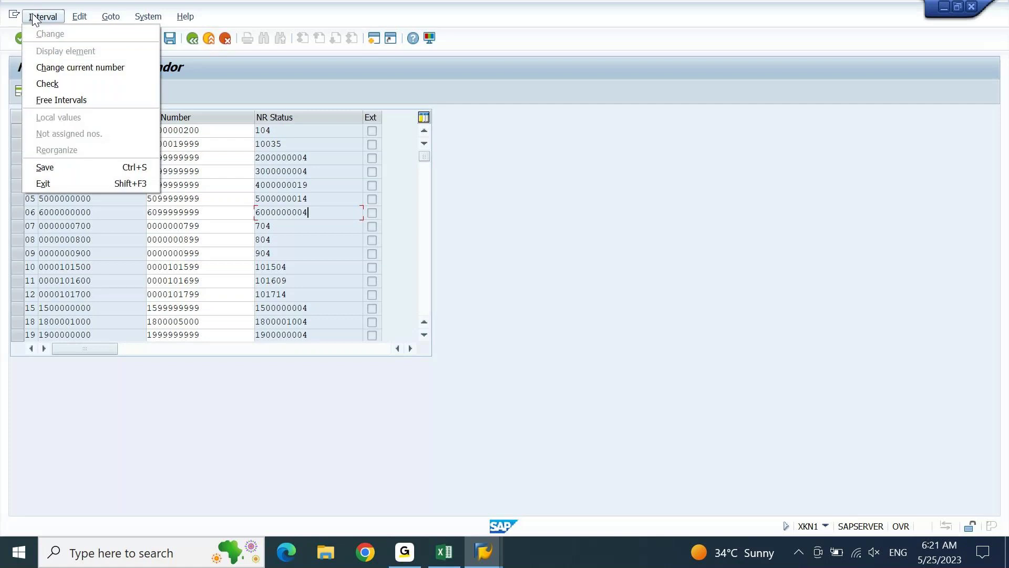
pyautogui.click(61, 98)
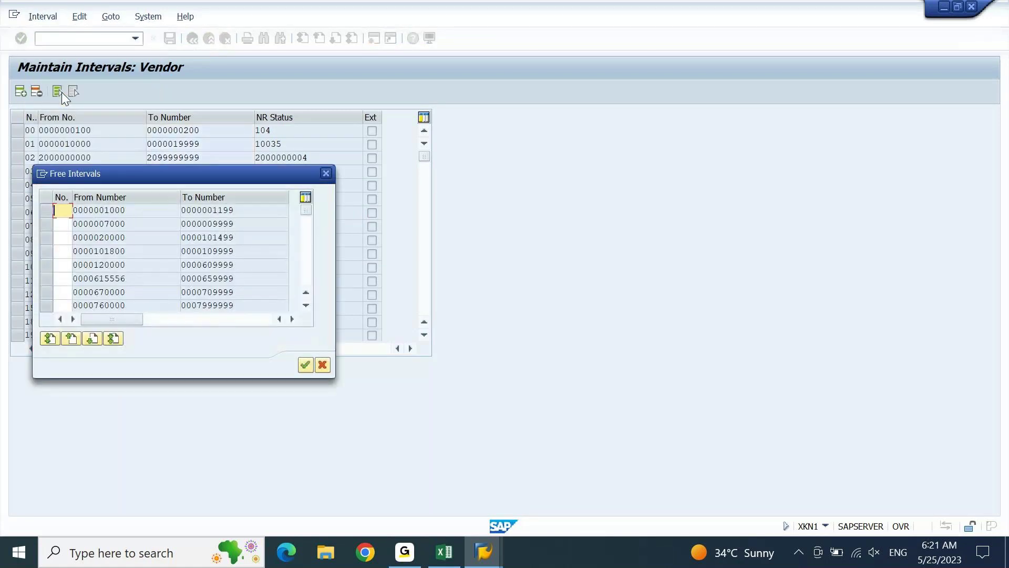
pyautogui.moveTo(246, 174); pyautogui.dragTo(290, 122)
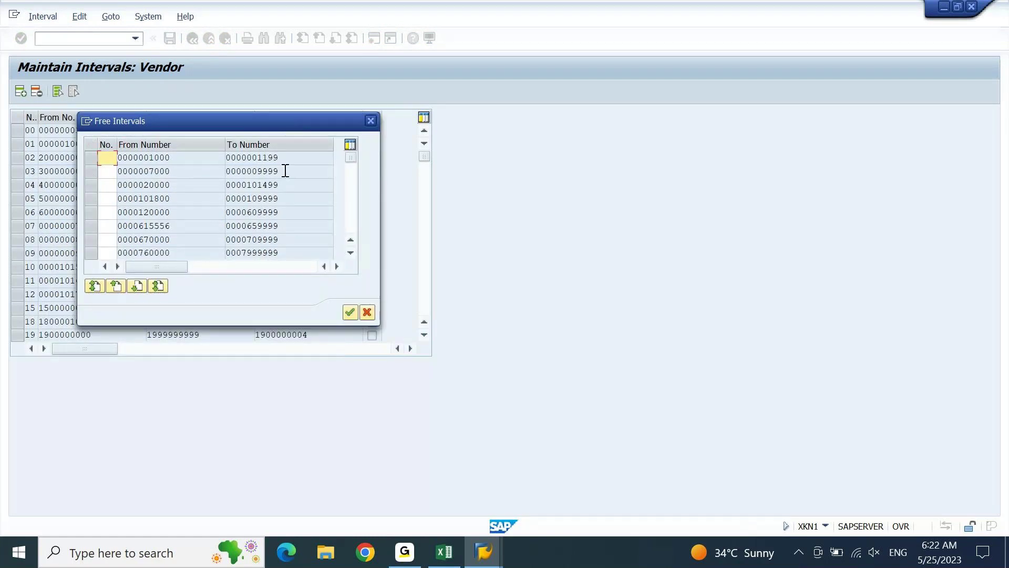
pyautogui.click(94, 158)
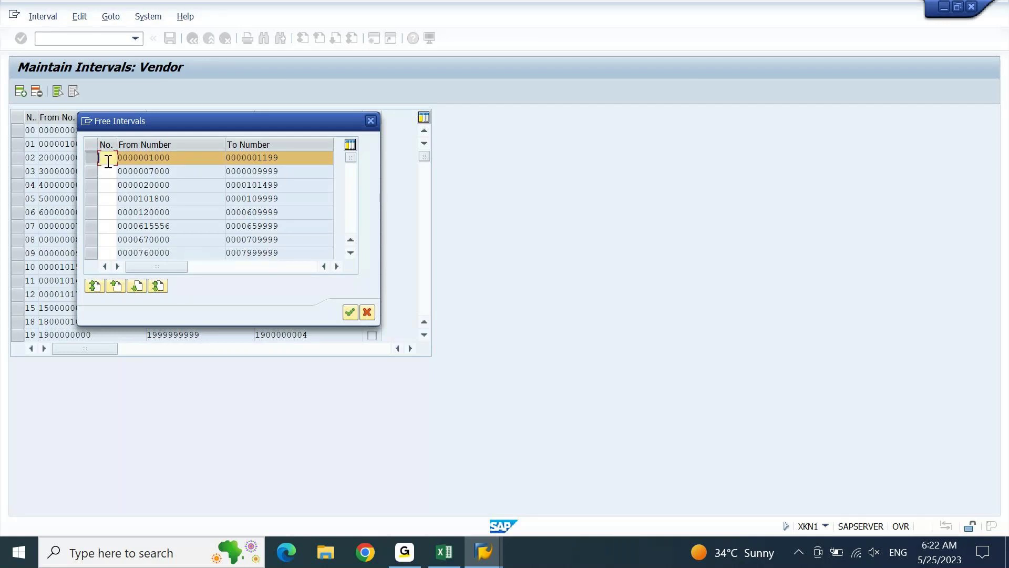
pyautogui.write('TE')
pyautogui.click(350, 312)
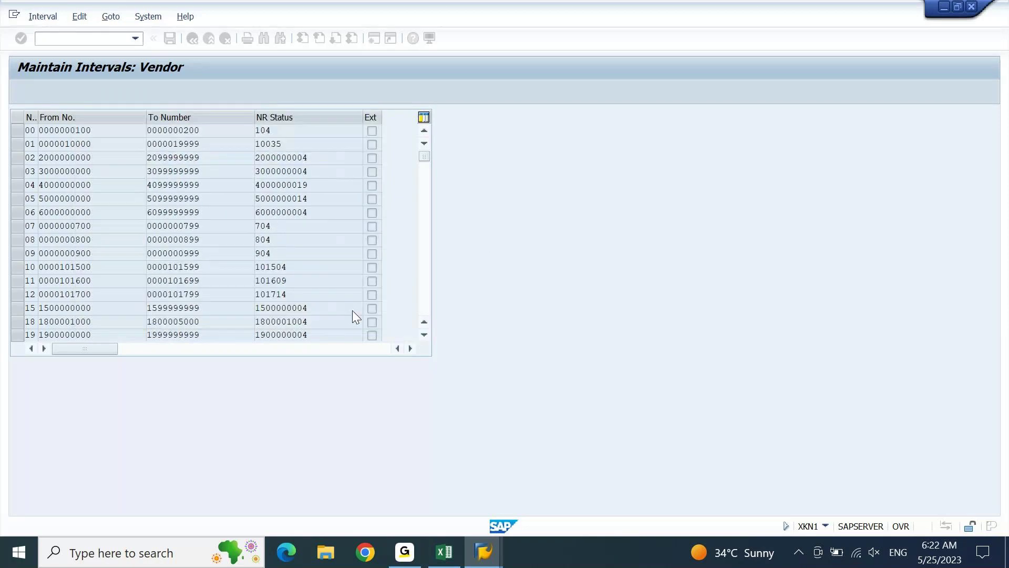
pyautogui.click(425, 299)
pyautogui.click(425, 299)
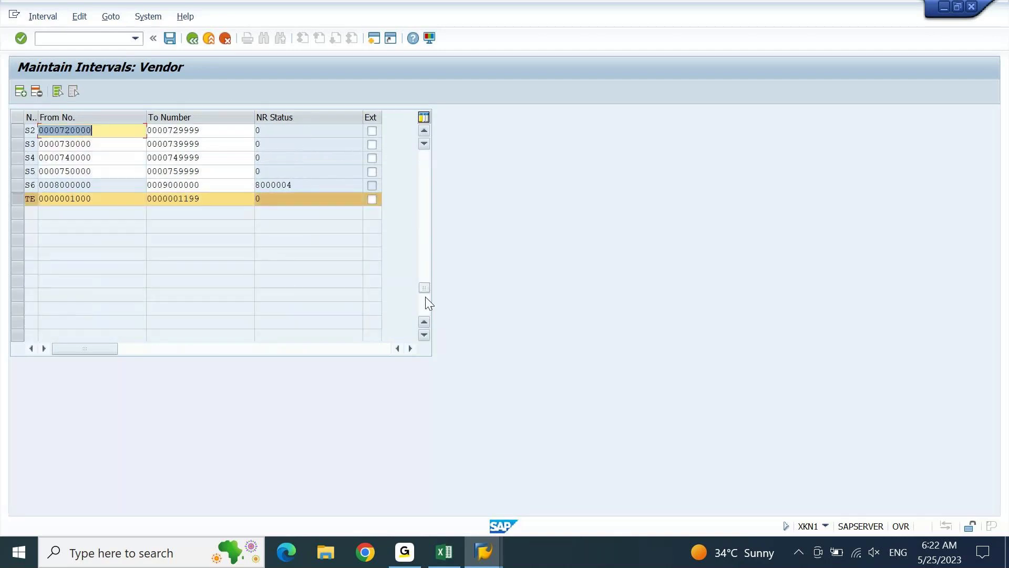
pyautogui.click(121, 200)
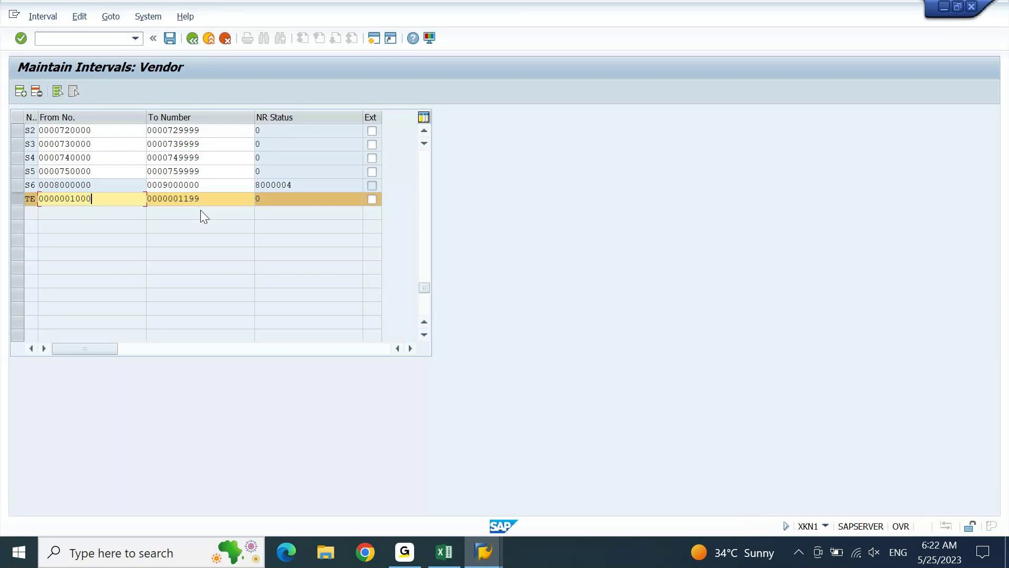
pyautogui.press('Tab')
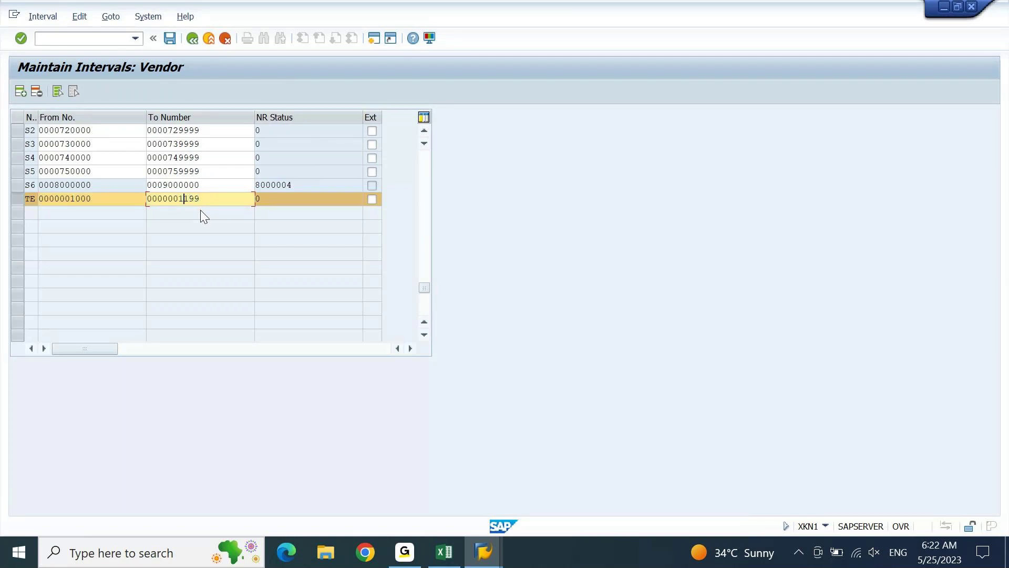
pyautogui.write('020')
pyautogui.hotkey('shift', 'Home')
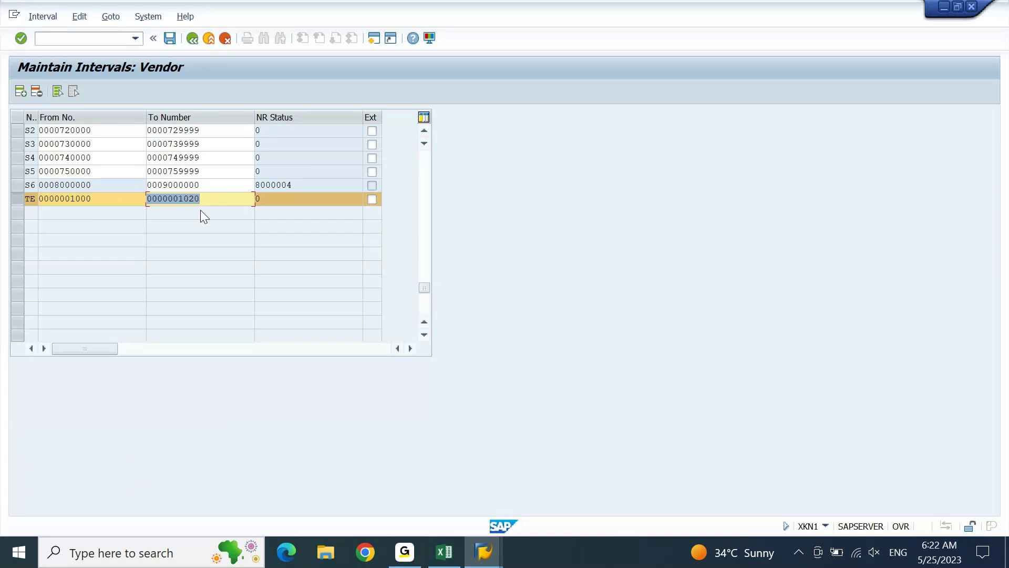
pyautogui.click(168, 39)
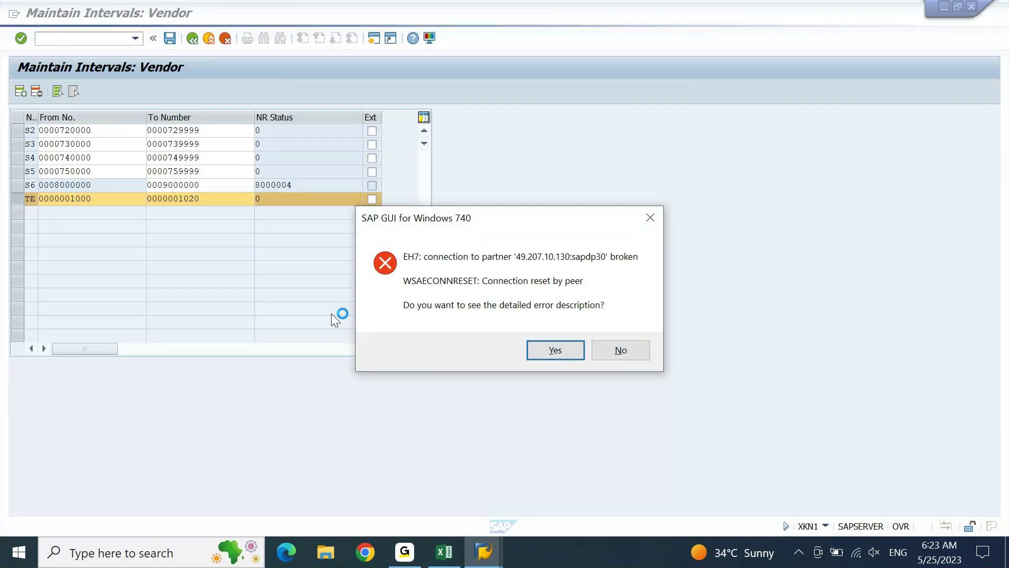
pyautogui.press('n')
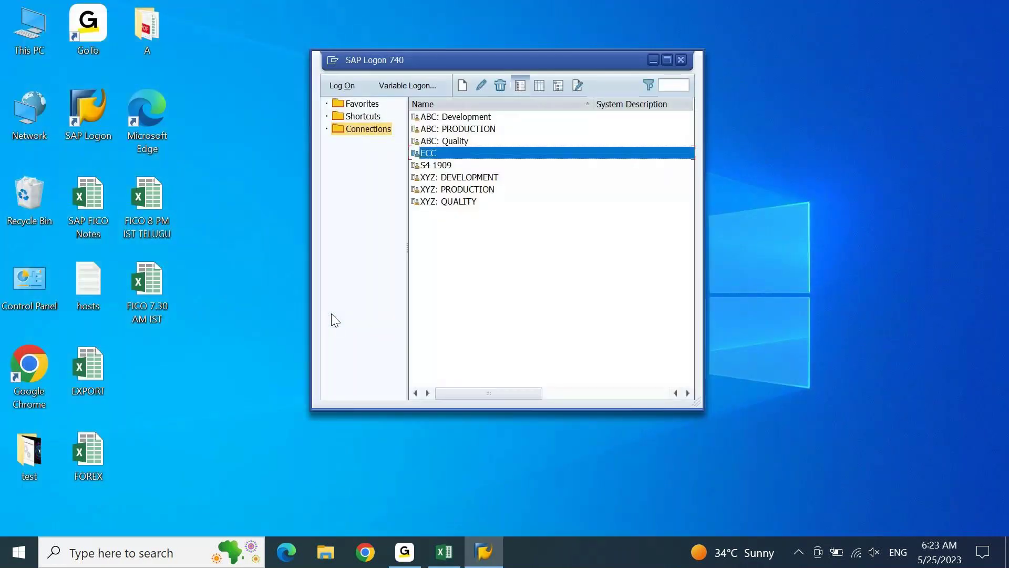
# Log back on to ECC with the saved user name and password, then reopen XKN1.
pyautogui.press('Return')
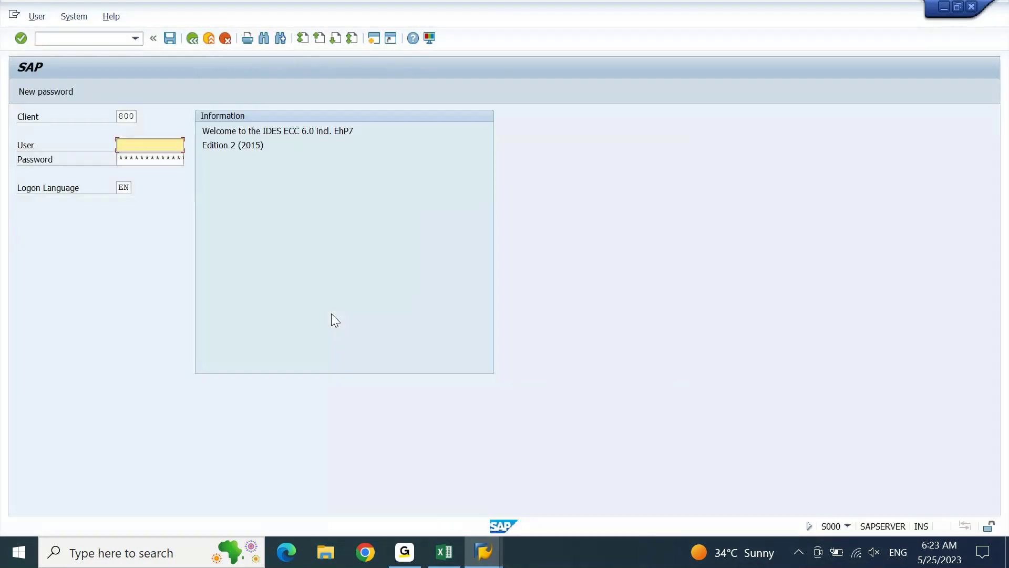
pyautogui.press('BackSpace')
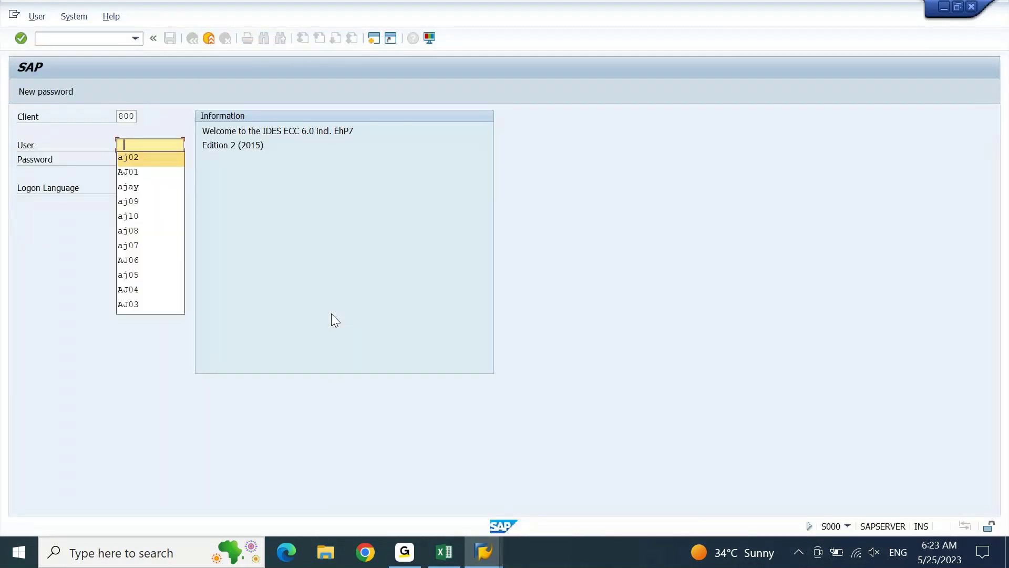
pyautogui.press('Return')
pyautogui.write('************')
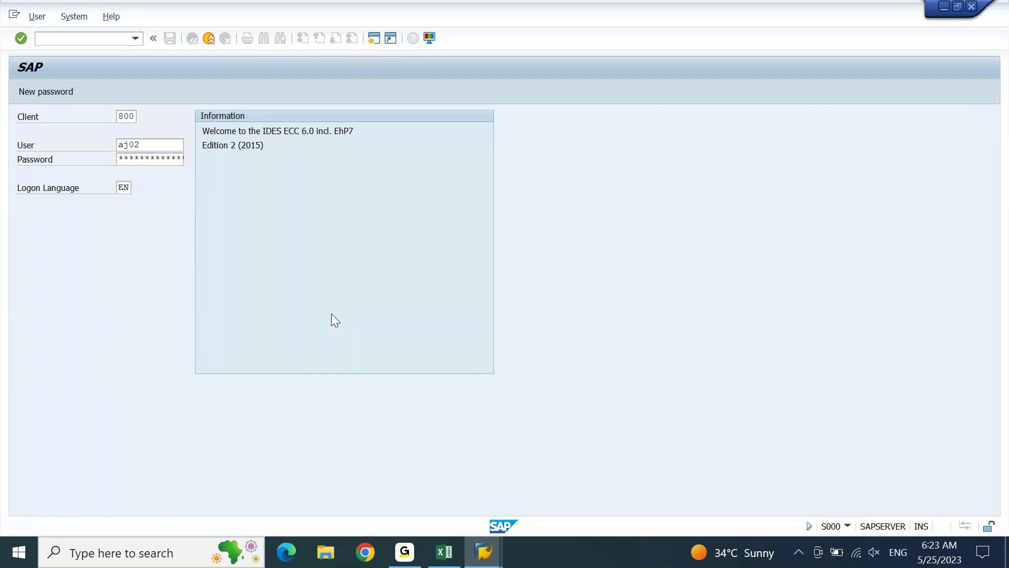
pyautogui.press('Return')
pyautogui.press('Return')
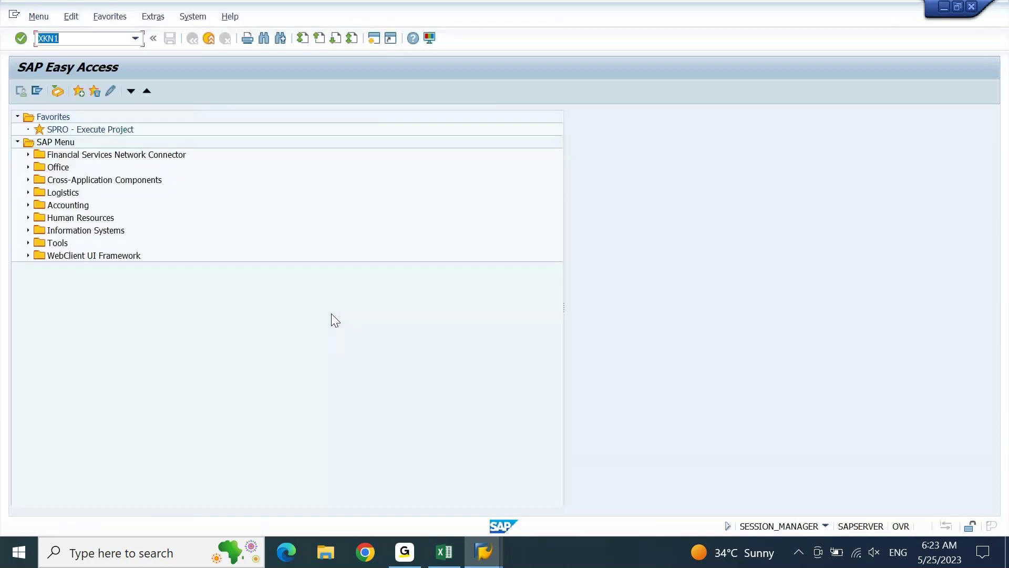
pyautogui.press('Return')
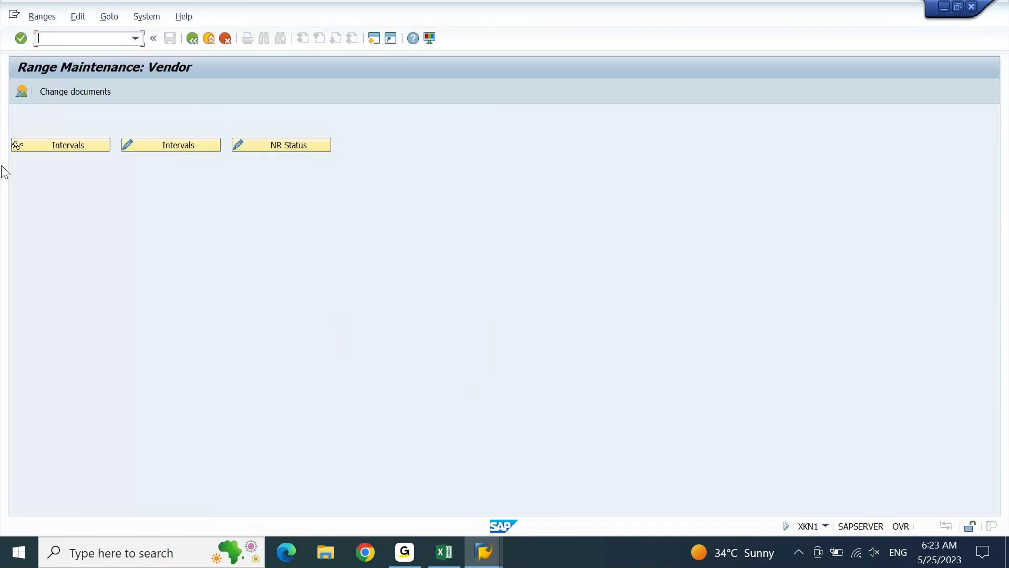
pyautogui.click(36, 17)
pyautogui.click(305, 114)
pyautogui.click(188, 146)
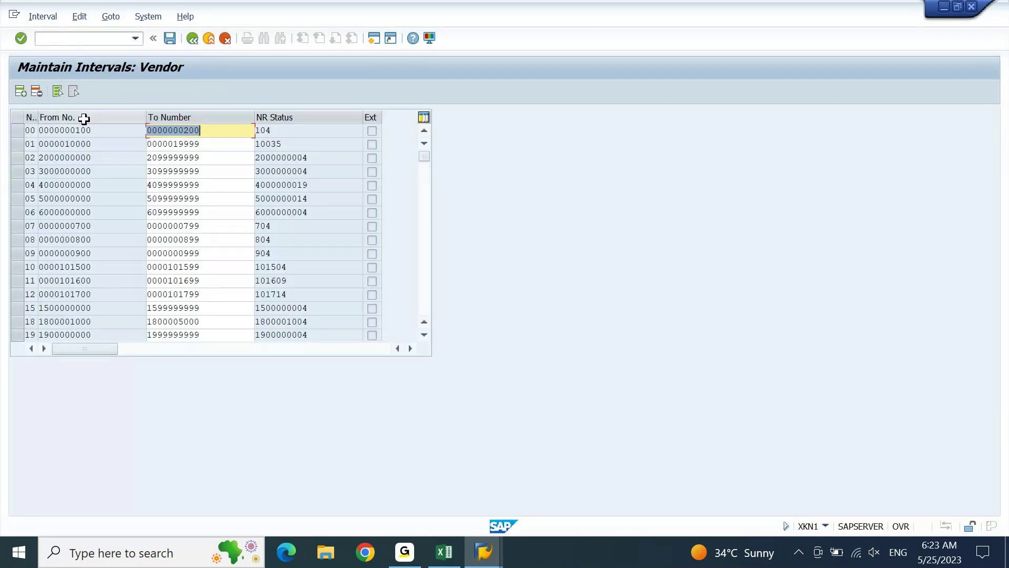
pyautogui.click(21, 92)
pyautogui.write('te')
pyautogui.press('Tab')
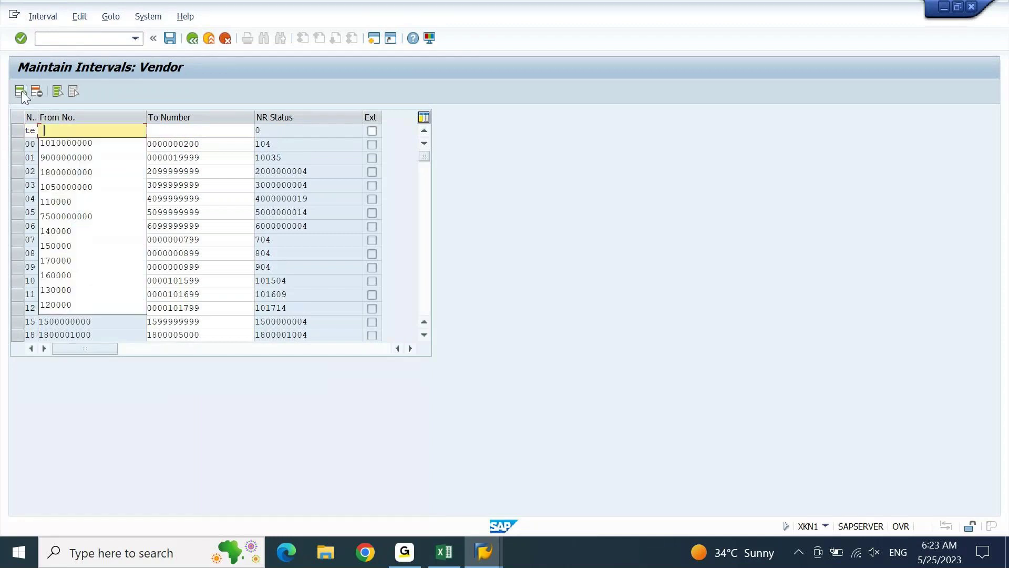
pyautogui.write('100')
pyautogui.press('Tab')
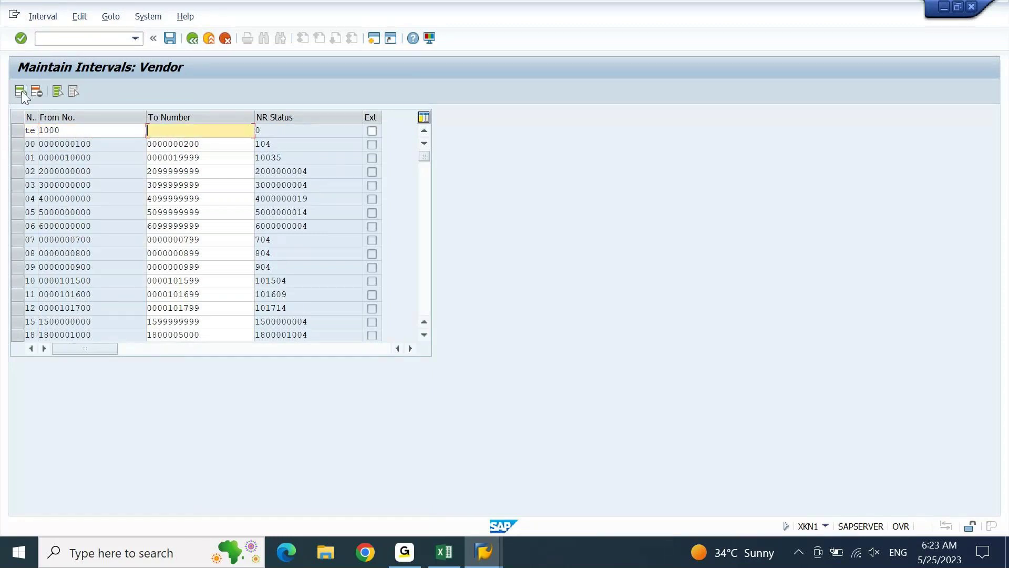
pyautogui.write('2000')
pyautogui.press('Return')
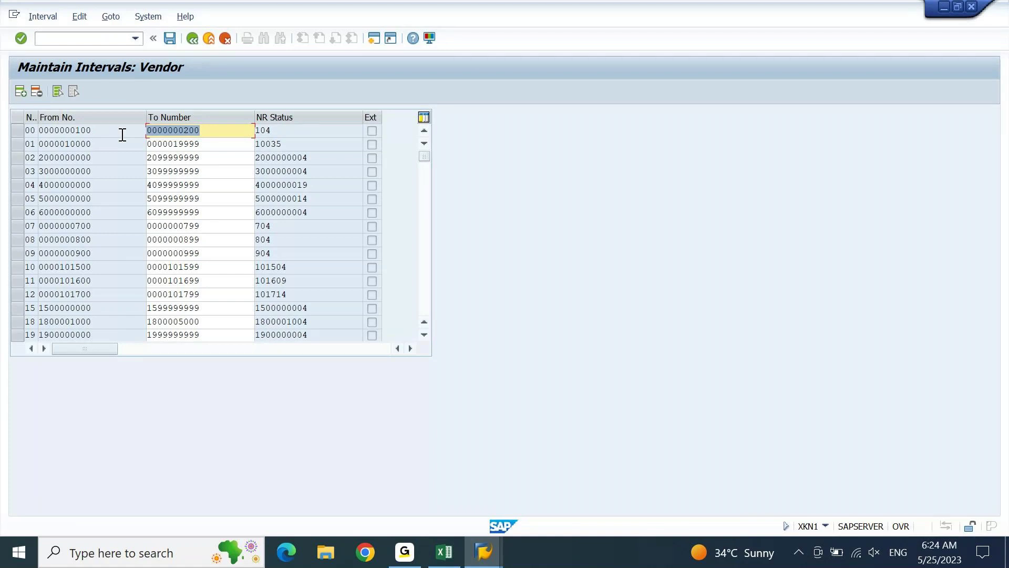
# Save the TE interval, acknowledge the transport notice, and return to SAP Easy Access with /n.
pyautogui.scroll(-10, 122, 135)
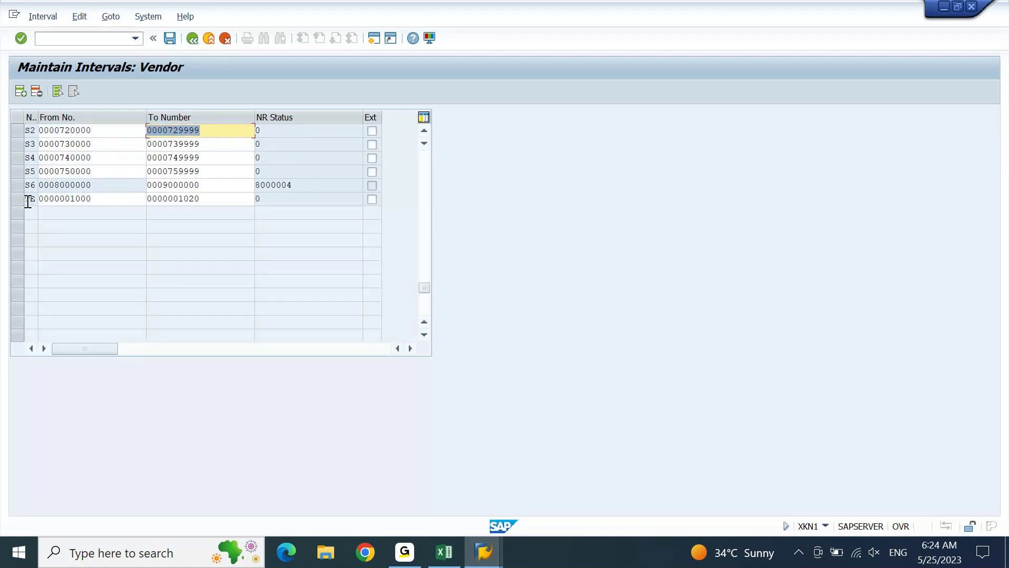
pyautogui.click(90, 198)
pyautogui.click(212, 199)
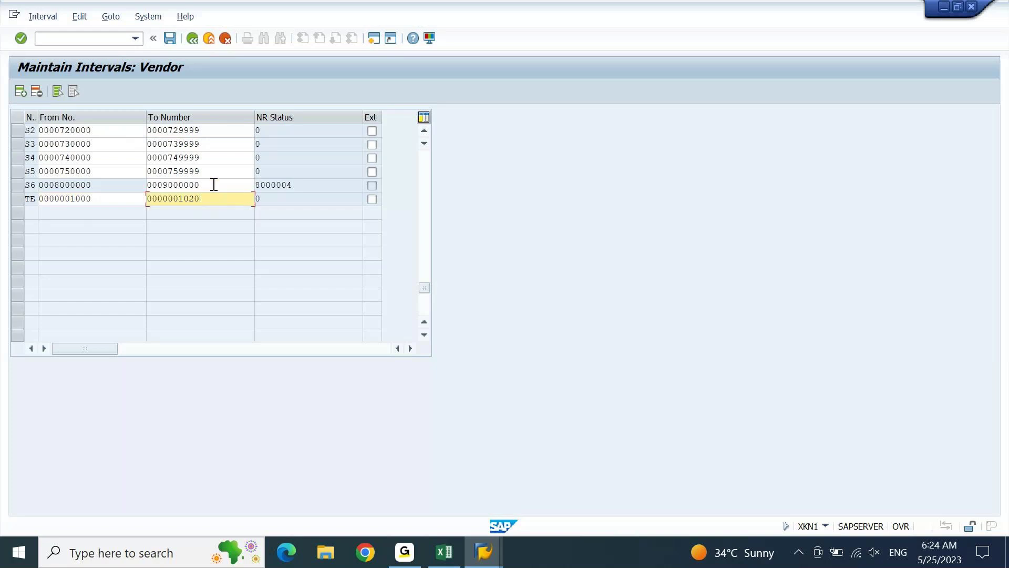
pyautogui.click(169, 38)
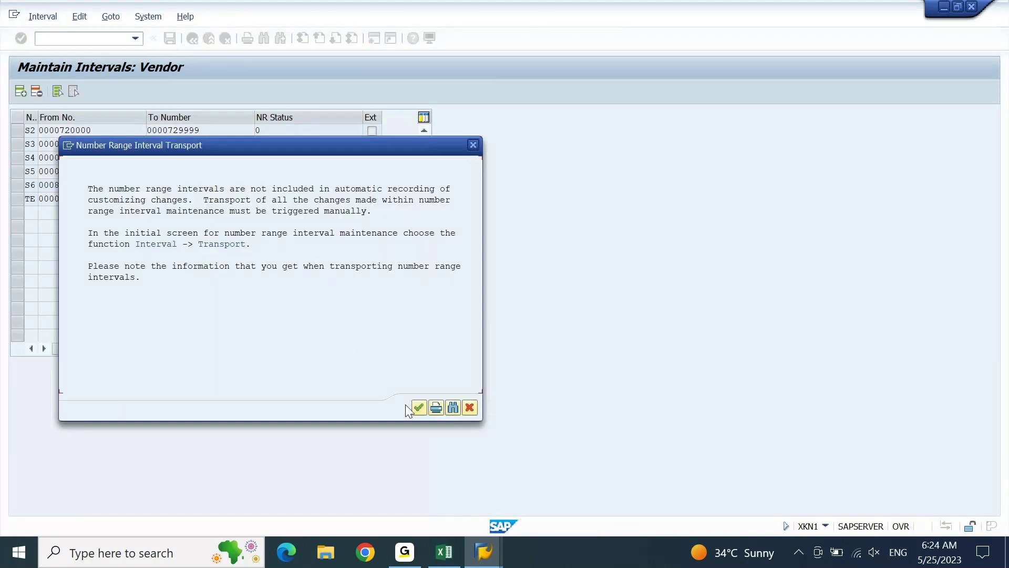
pyautogui.click(422, 406)
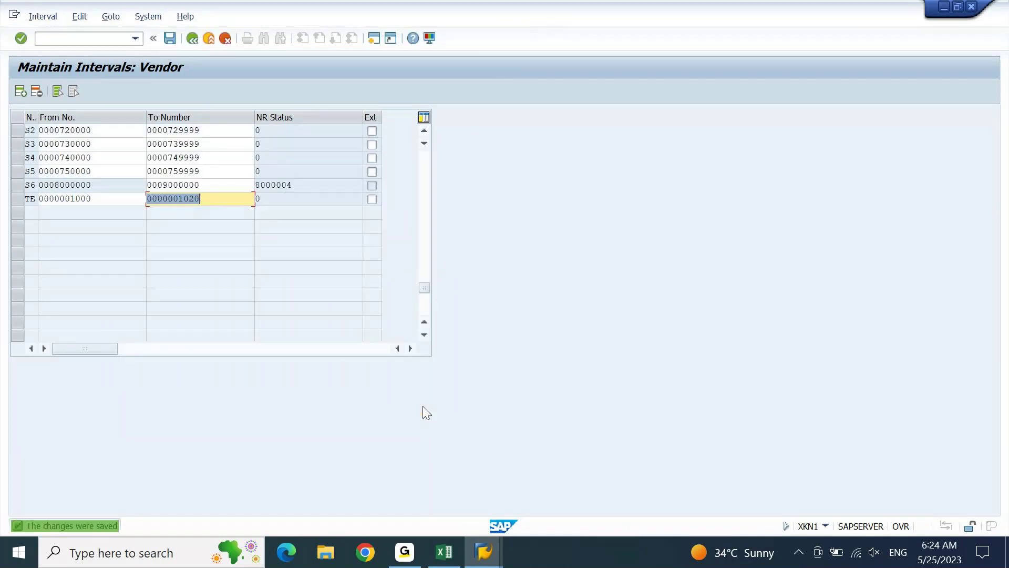
pyautogui.click(107, 36)
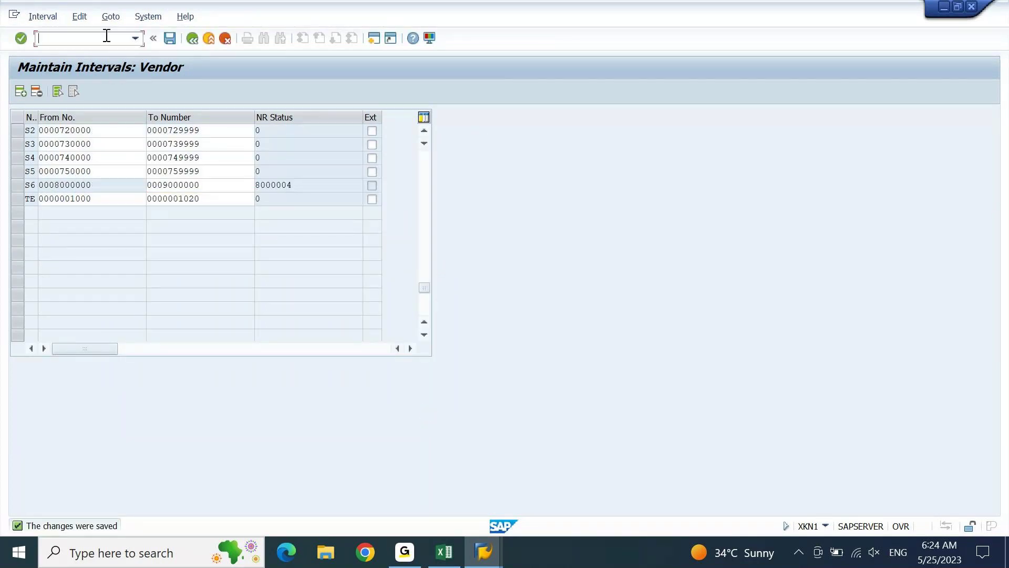
pyautogui.write('/n')
pyautogui.press('Return')
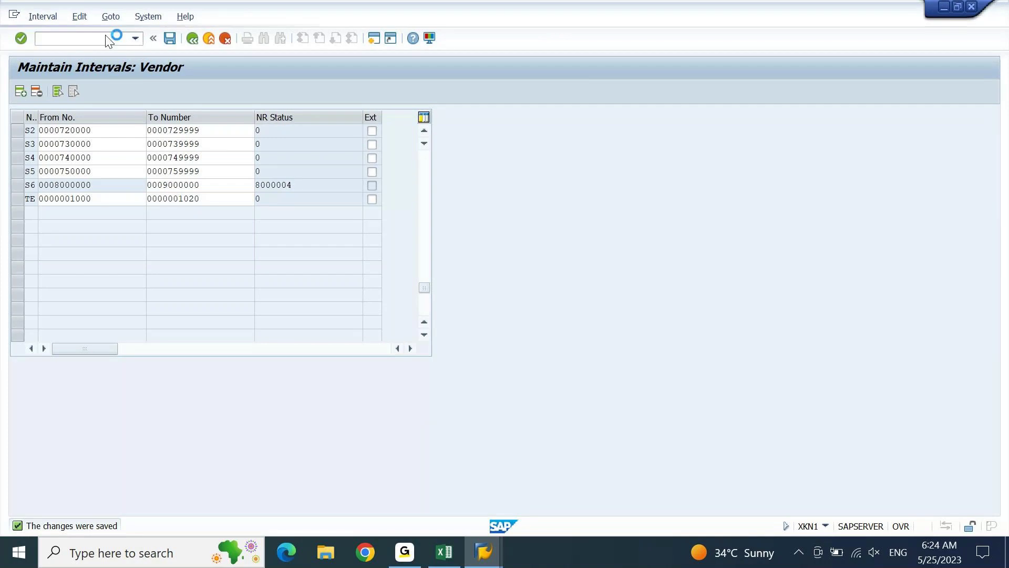
# Log TE in Excel cell G2276 beside XKN1 and check the notes for the next transaction, OBAS.
pyautogui.click(459, 544)
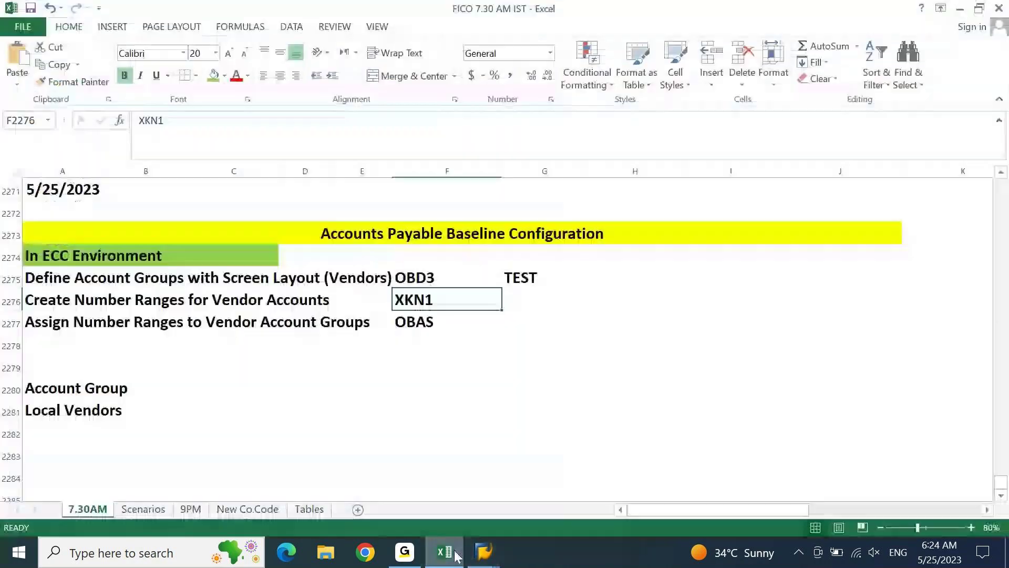
pyautogui.press('Right')
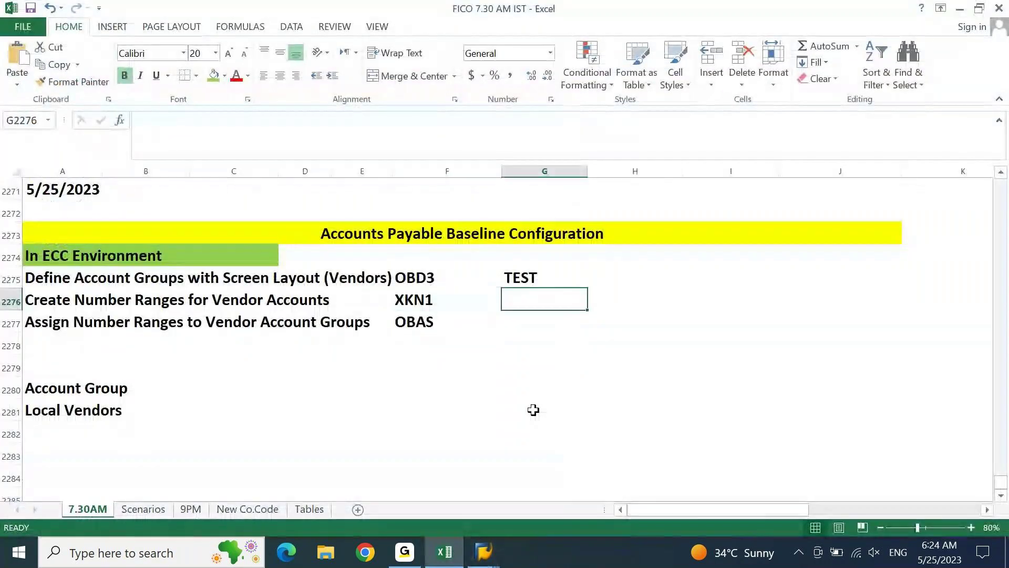
pyautogui.write('TE')
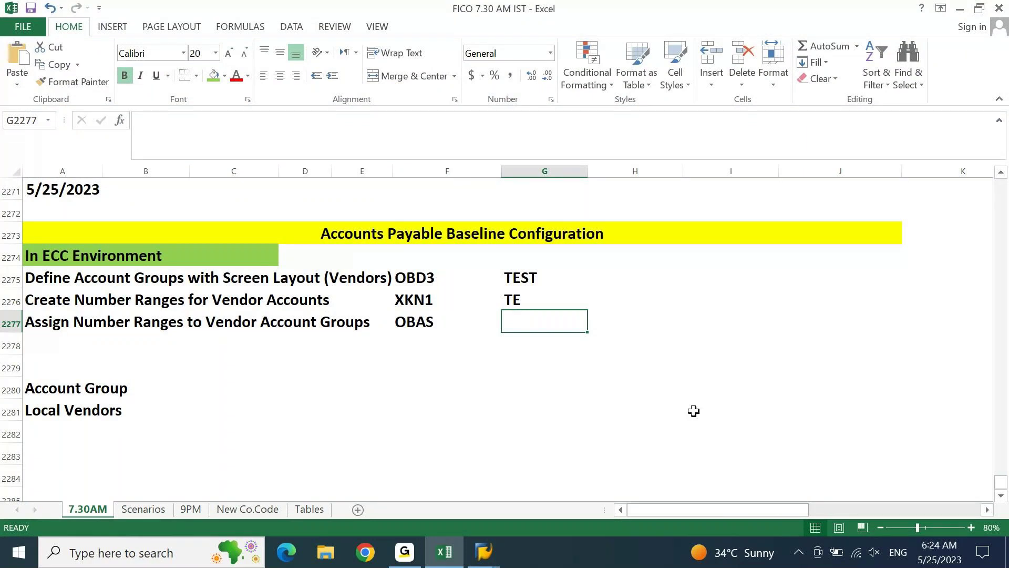
pyautogui.click(531, 277)
pyautogui.click(525, 298)
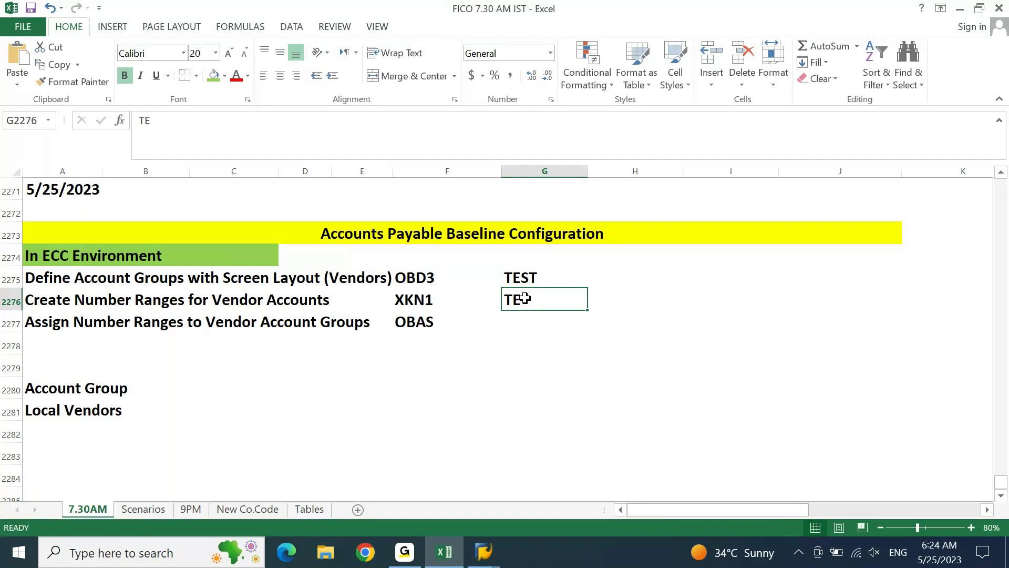
pyautogui.click(464, 317)
# Run OBAS in SAP Easy Access and decline the connection error details.
pyautogui.moveTo(484, 552)
pyautogui.click(540, 516)
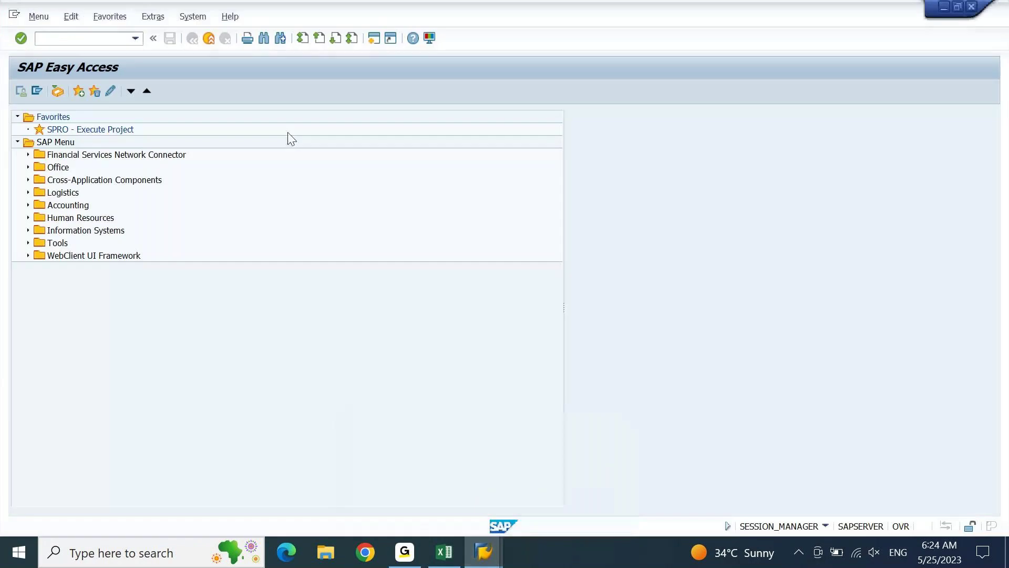
pyautogui.write('OBAS')
pyautogui.press('Return')
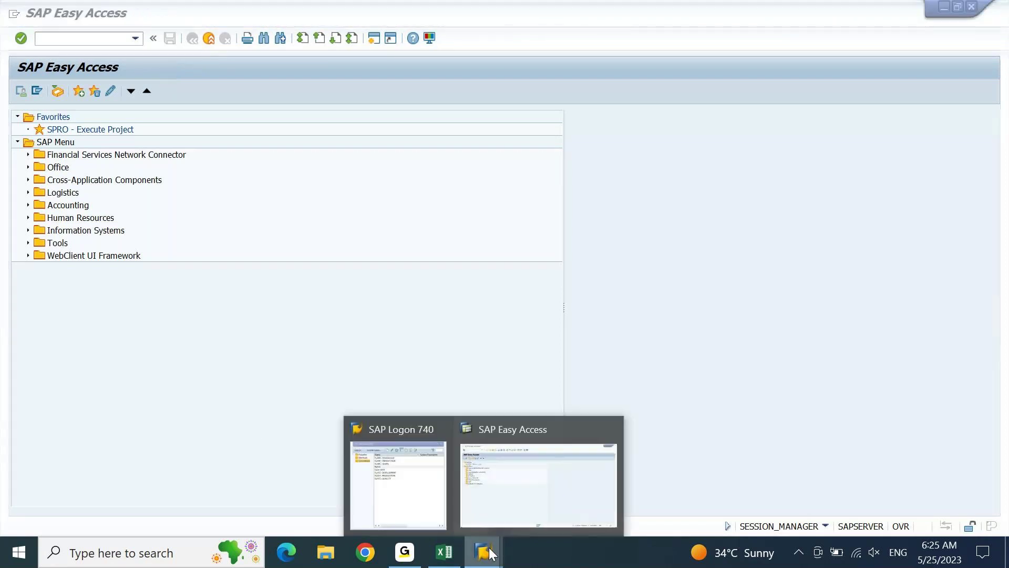
pyautogui.click(513, 468)
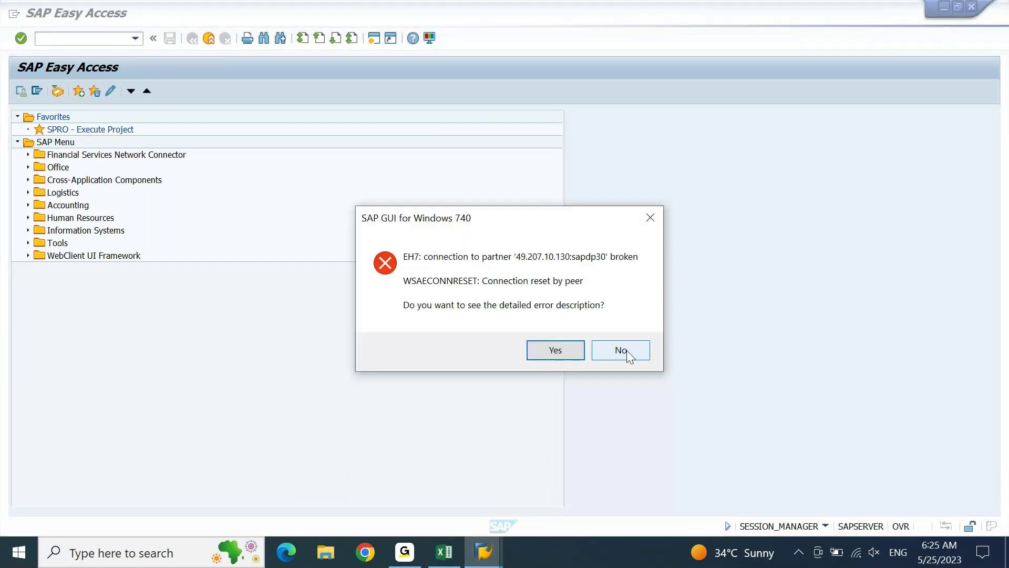
pyautogui.click(629, 355)
# Reopen SAP Logon and log on to ECC client 800, continuing despite the existing logon.
pyautogui.click(475, 556)
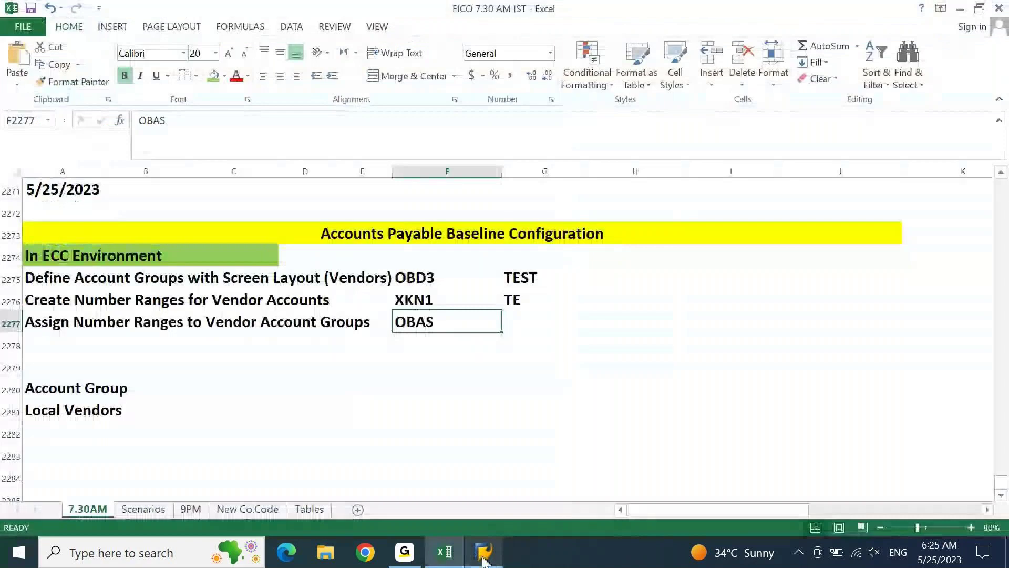
pyautogui.click(476, 555)
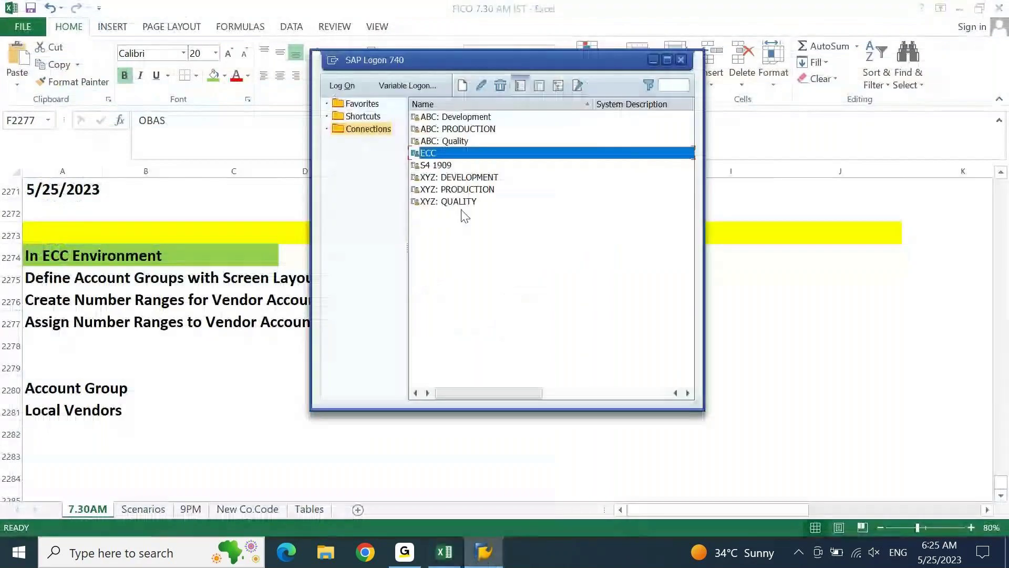
pyautogui.doubleClick(439, 158)
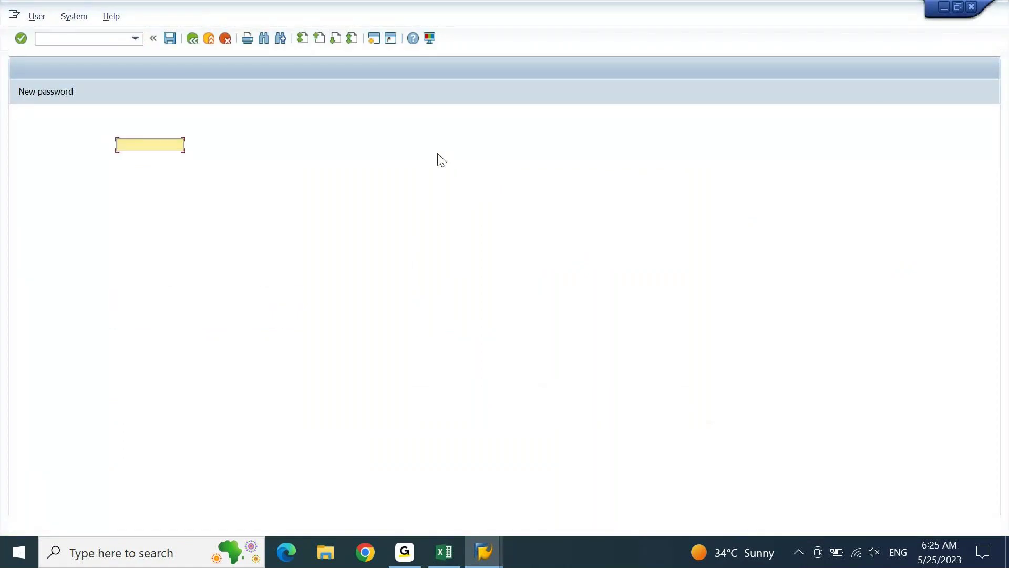
pyautogui.write('AJ01')
pyautogui.press('Tab')
pyautogui.hotkey('ctrl', 'v')
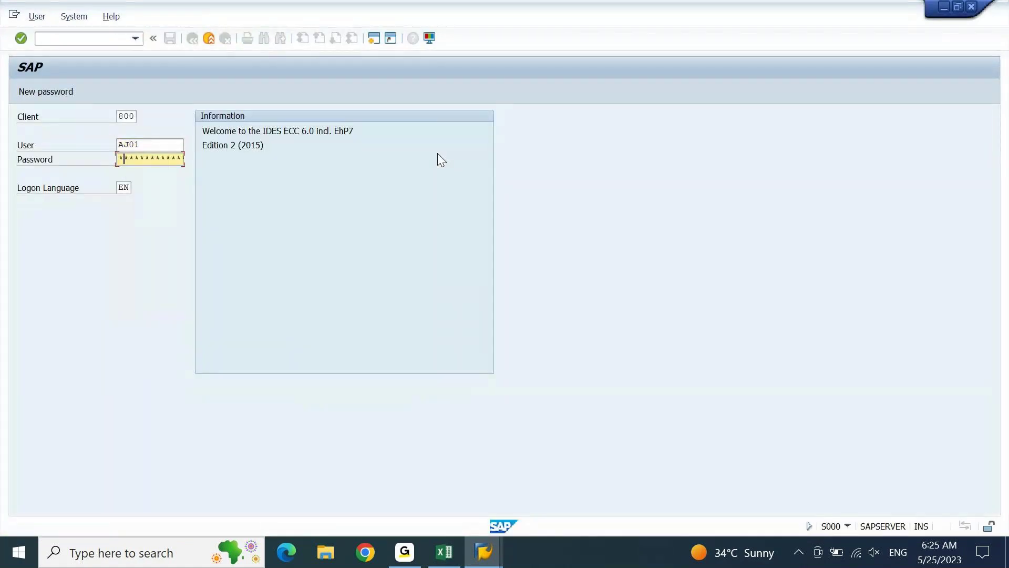
pyautogui.press('Right')
pyautogui.press('Right')
pyautogui.press('Right')
pyautogui.press('Right')
pyautogui.press('Right')
pyautogui.press('Right')
pyautogui.press('Right')
pyautogui.press('Right')
pyautogui.press('Right')
pyautogui.press('Right')
pyautogui.press('Right')
pyautogui.press('Return')
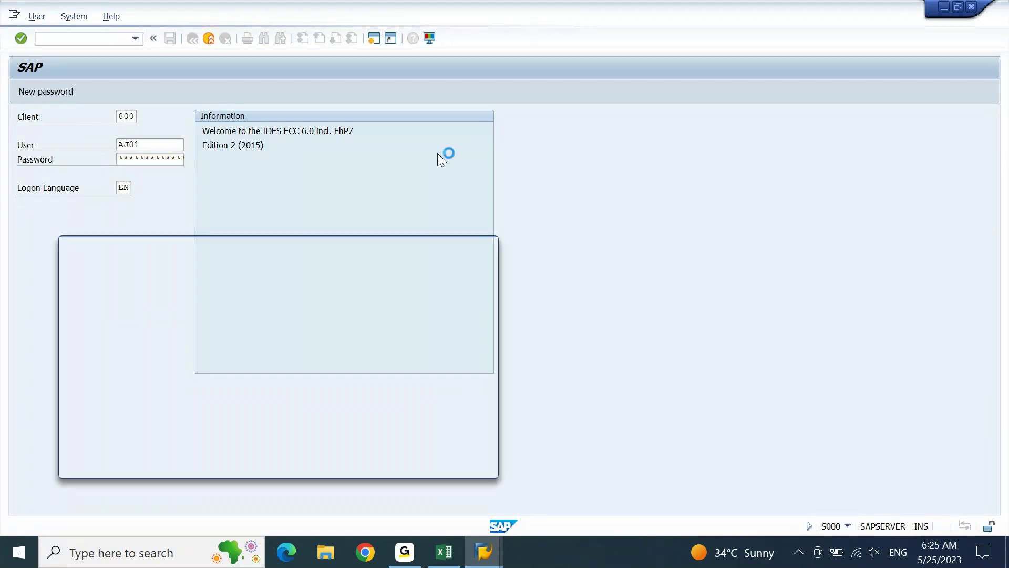
pyautogui.press('Up')
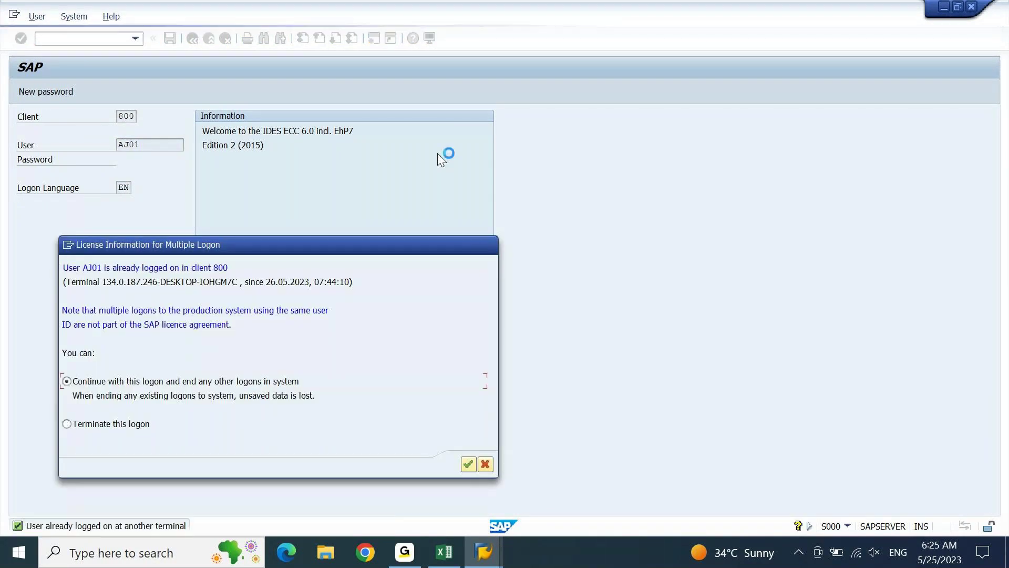
# Confirm continuing with this logon and run transaction oba.
pyautogui.press('Return')
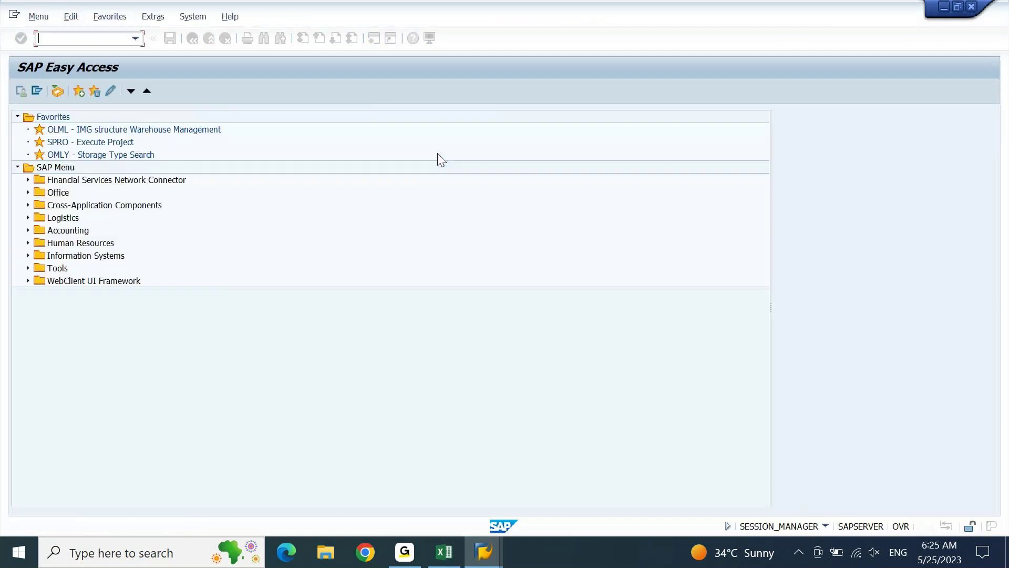
pyautogui.write('oba')
pyautogui.press('Return')
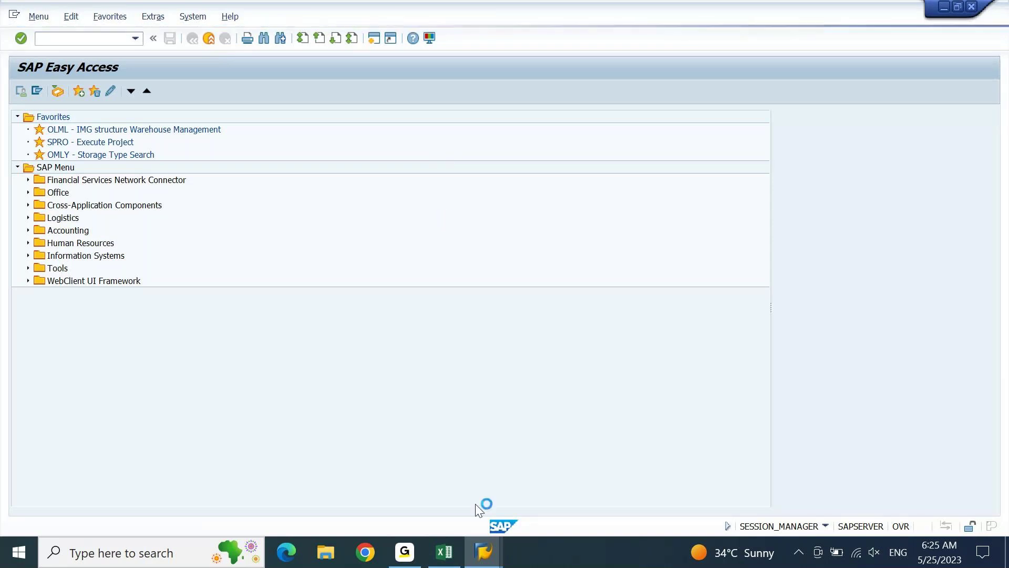
# Reopen SAP Logon, dismiss the connection error, and log on to ECC client 800 again.
pyautogui.click(487, 551)
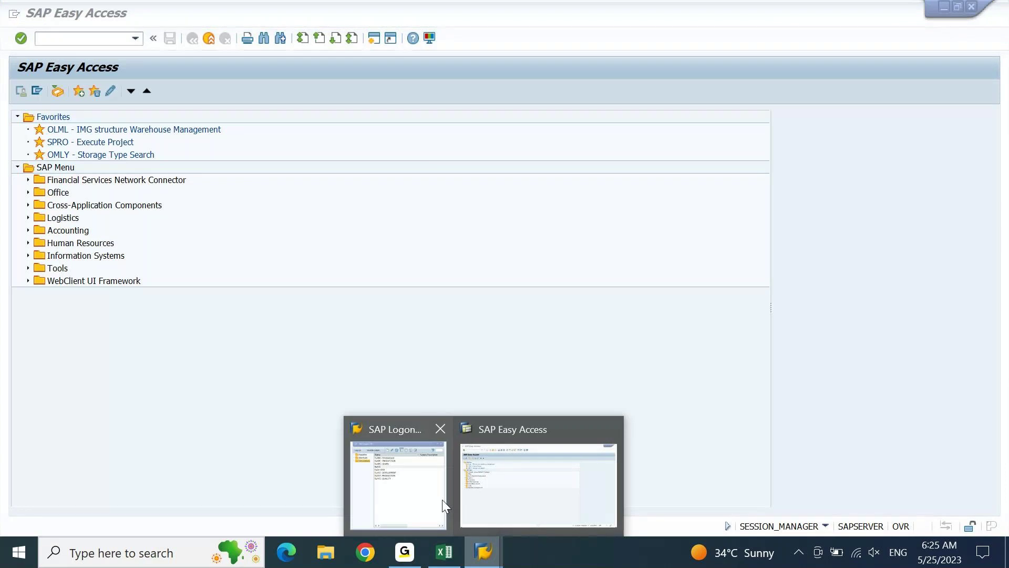
pyautogui.click(443, 499)
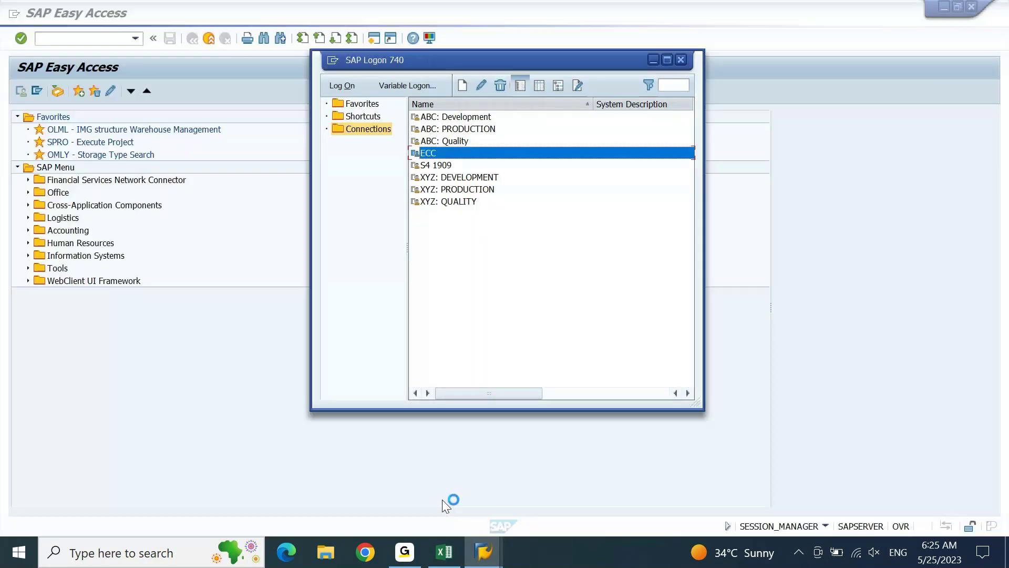
pyautogui.click(430, 153)
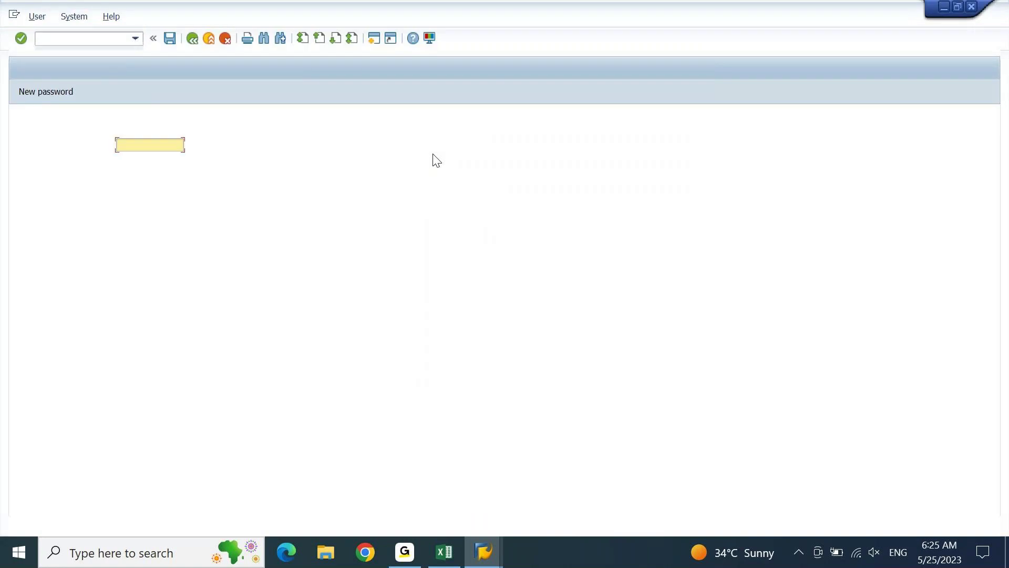
pyautogui.press('Tab')
pyautogui.press('Return')
pyautogui.write('03')
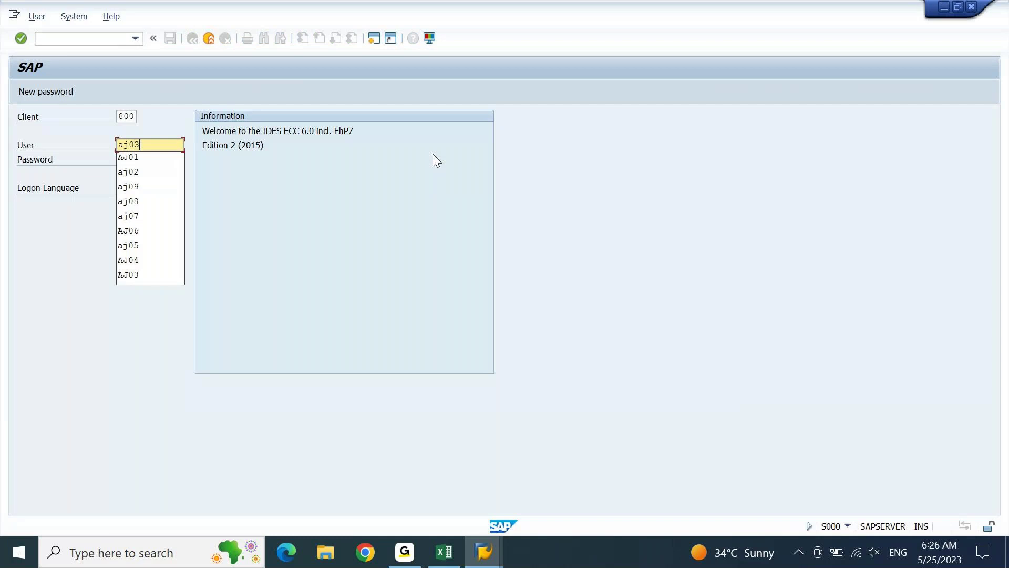
pyautogui.press('Tab')
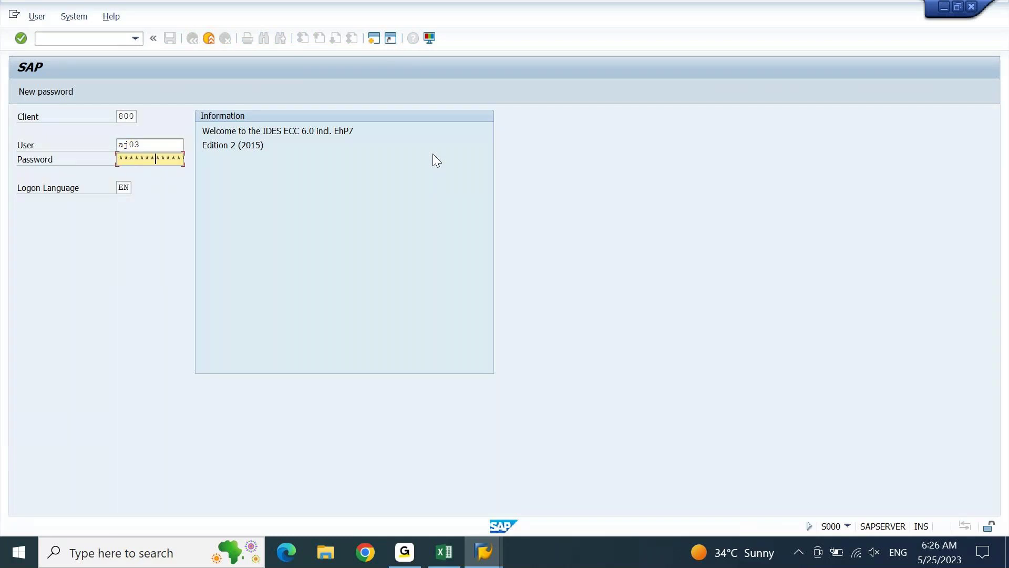
pyautogui.press('Return')
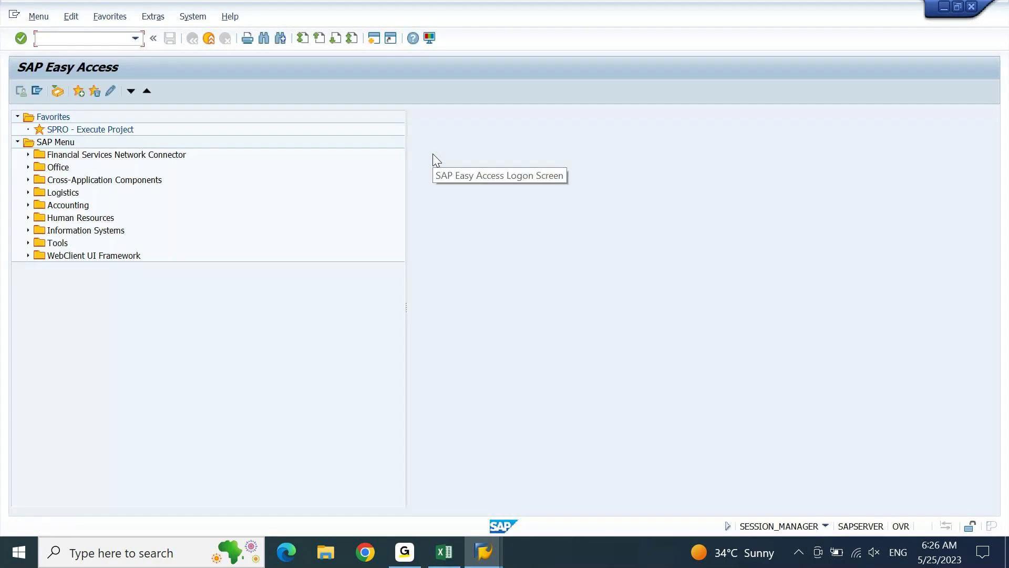
# Open the account group number range assignment table and position it at account group TEST.
pyautogui.write('obd3')
pyautogui.press('Return')
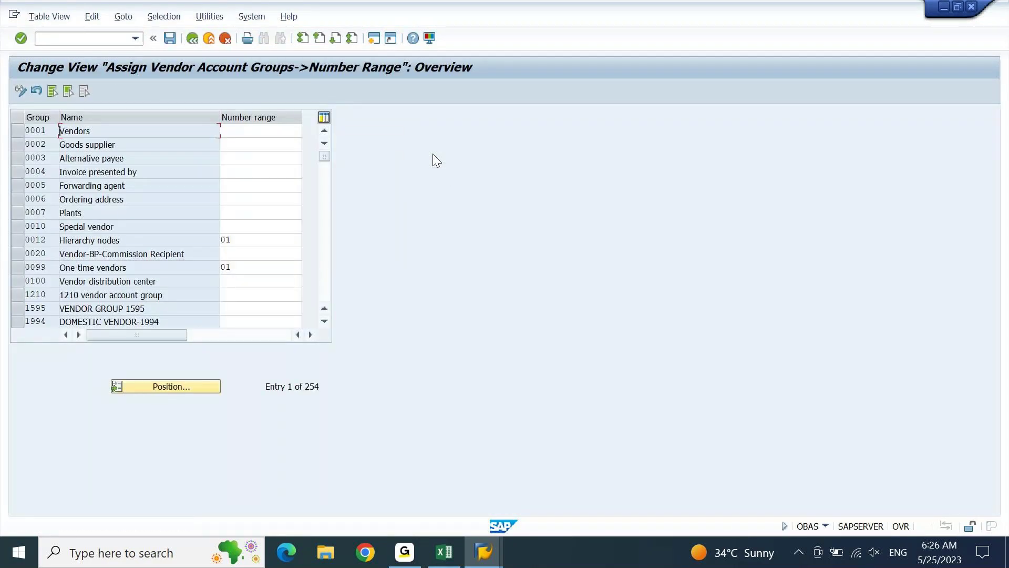
pyautogui.click(218, 388)
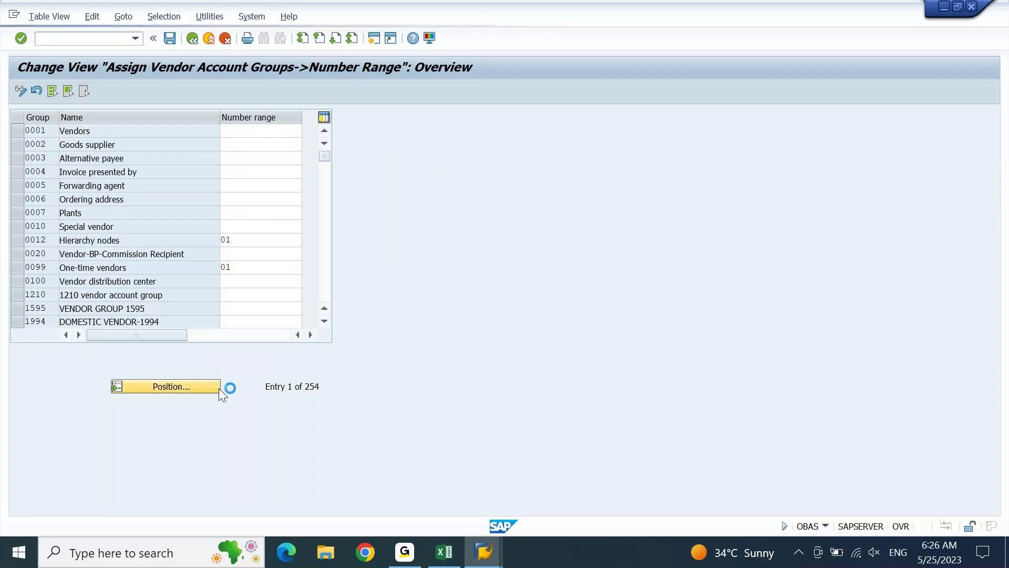
pyautogui.write('test')
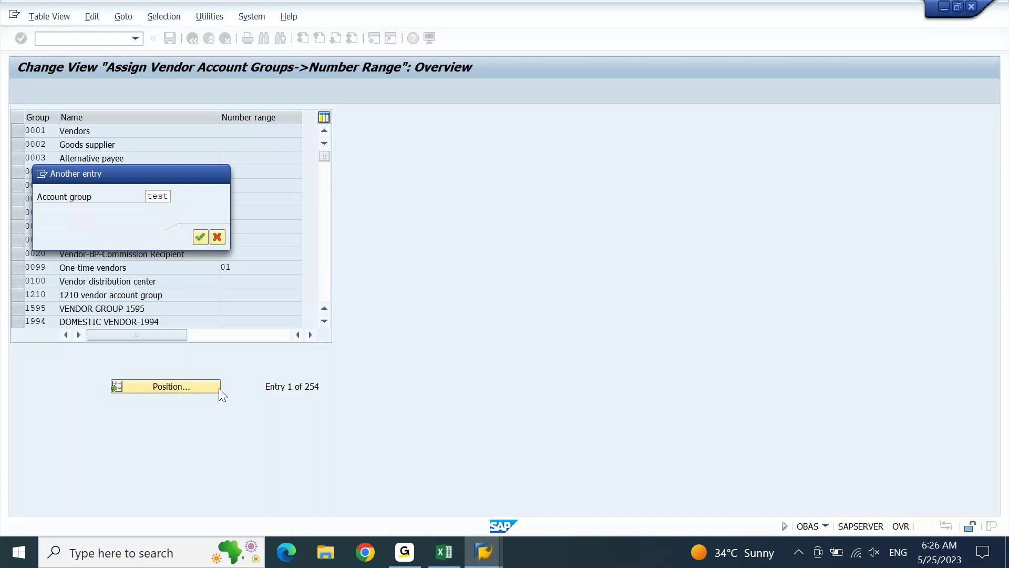
pyautogui.press('Return')
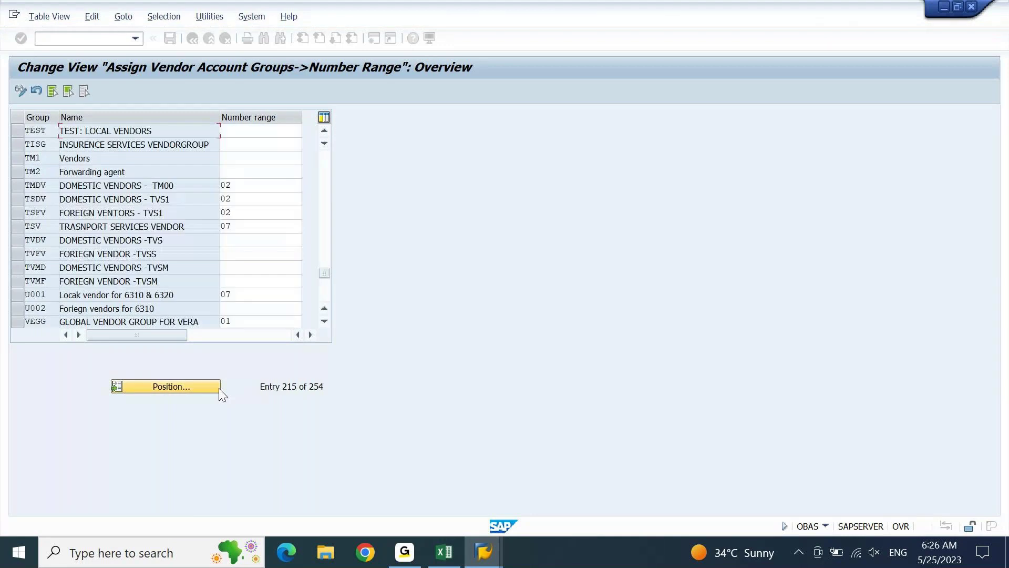
# Assign number range TE to account group TEST, save under the customizing request, and exit to Easy Access.
pyautogui.click(265, 135)
pyautogui.write('te')
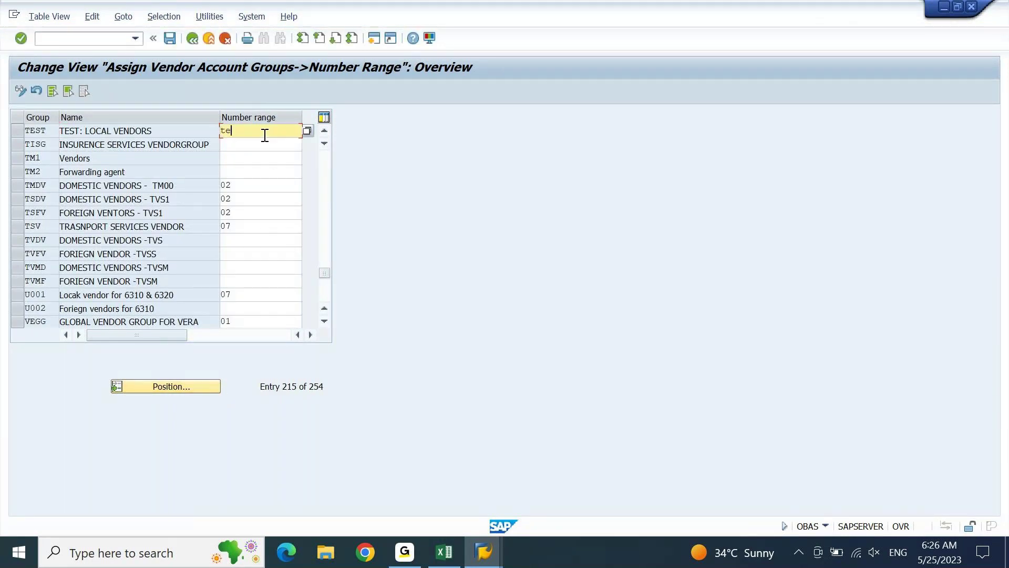
pyautogui.press('Return')
pyautogui.click(171, 38)
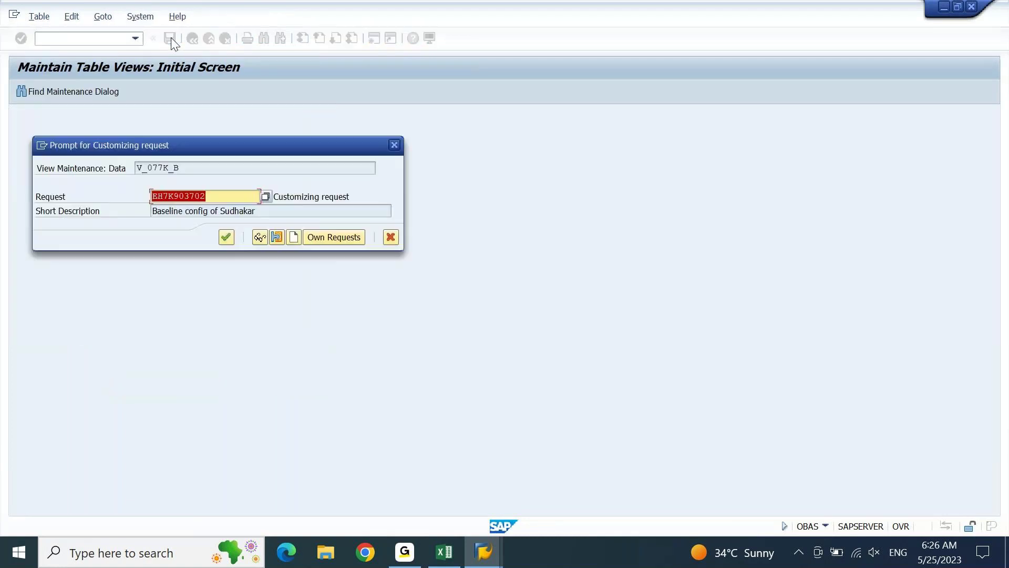
pyautogui.press('Return')
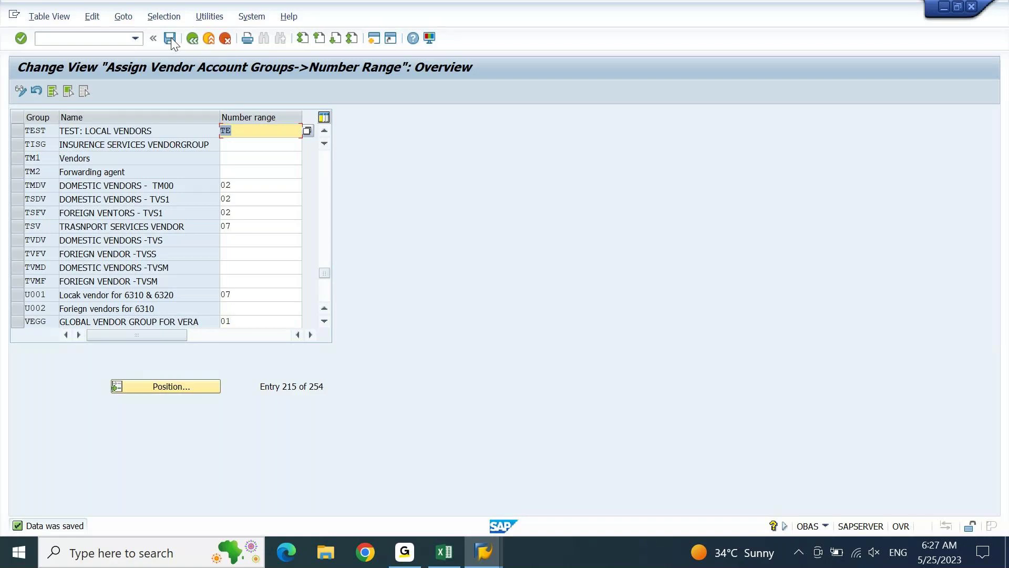
pyautogui.press('F3')
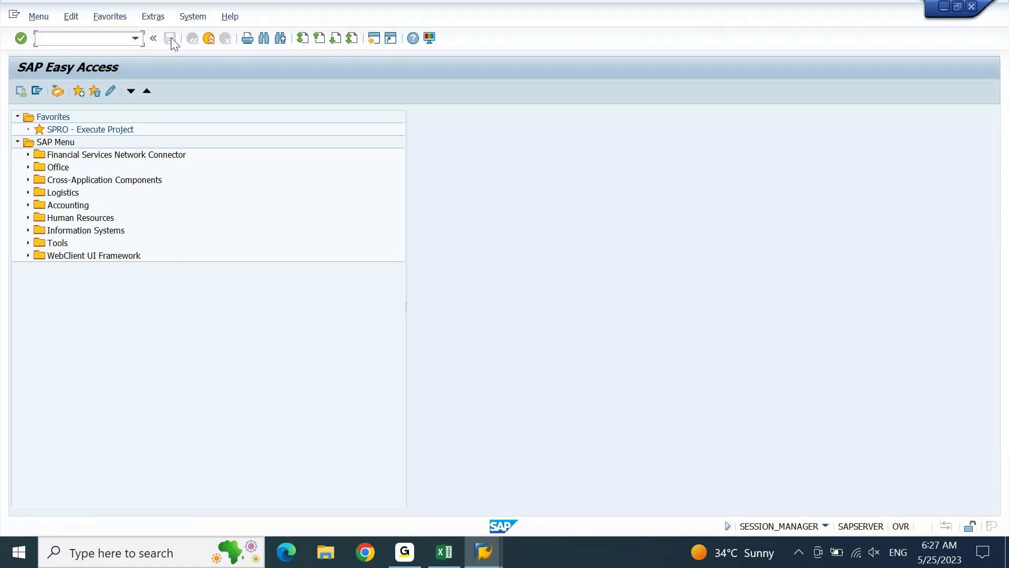
# In the FICO workbook, delete the empty rows 2278–2279.
pyautogui.click(441, 559)
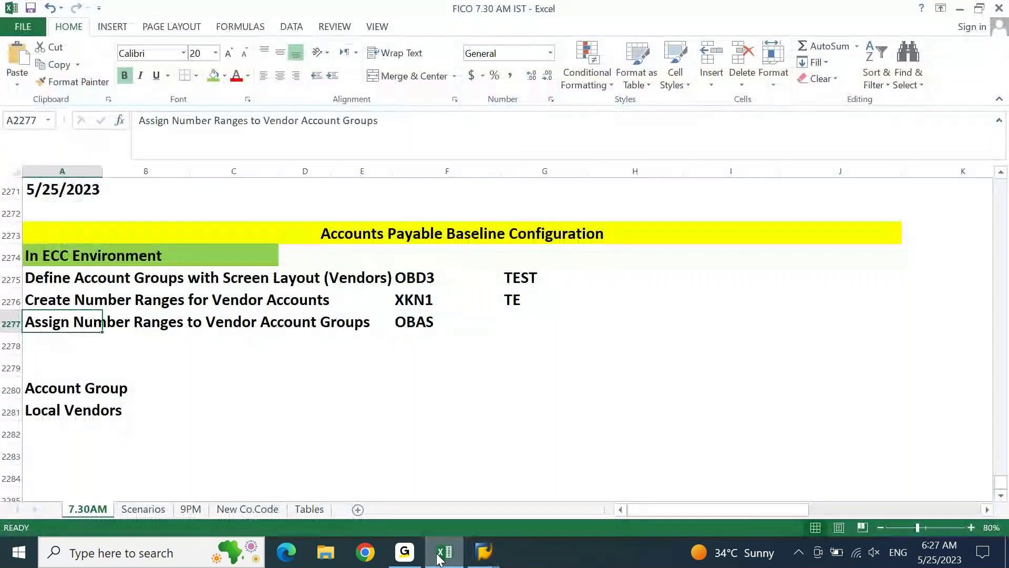
pyautogui.press('Down')
pyautogui.press('Down')
pyautogui.press('Down')
pyautogui.press('Up')
pyautogui.hotkey('shift', 'space')
pyautogui.hotkey('shift', 'Up')
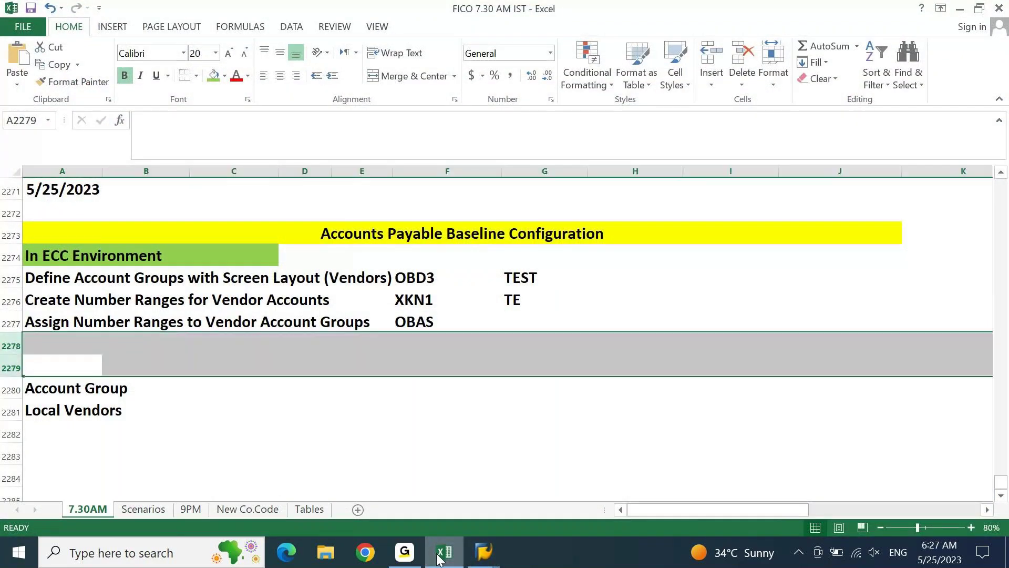
pyautogui.hotkey('ctrl', '-')
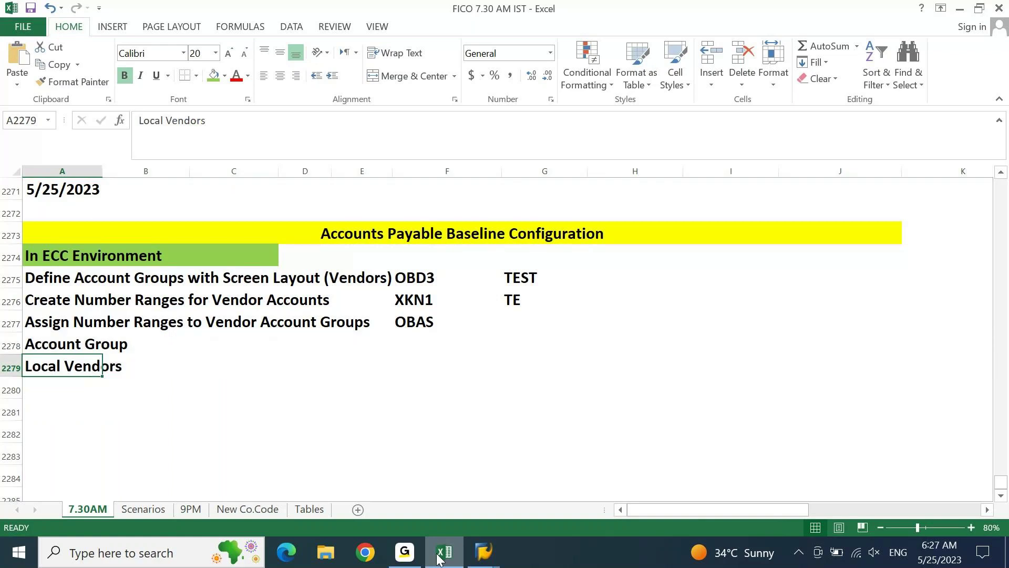
pyautogui.press('Up')
# Fill the Account Group and Local Vendors cells green.
pyautogui.hotkey('shift', 'Right')
pyautogui.hotkey('shift', 'Down')
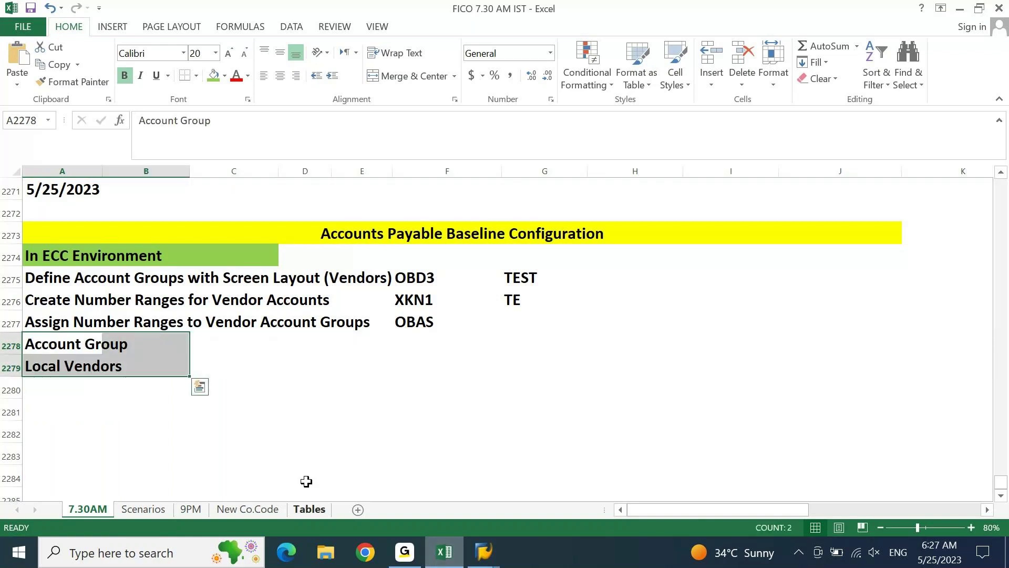
pyautogui.click(214, 76)
# Enter 'Vendor Master Creation' in A2280 and shade A2280:C2280 tan.
pyautogui.press('Down')
pyautogui.press('Down')
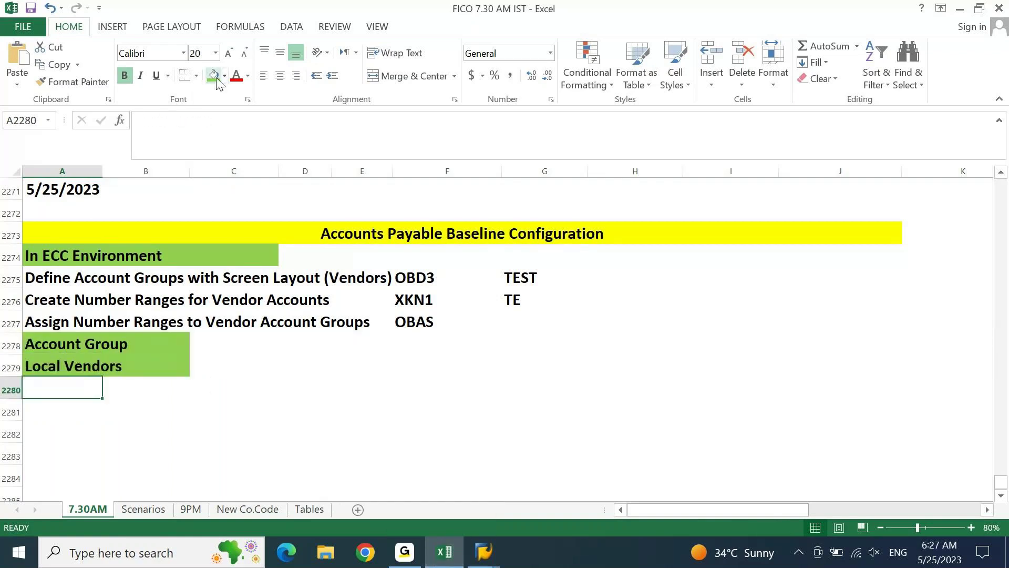
pyautogui.write('Vend')
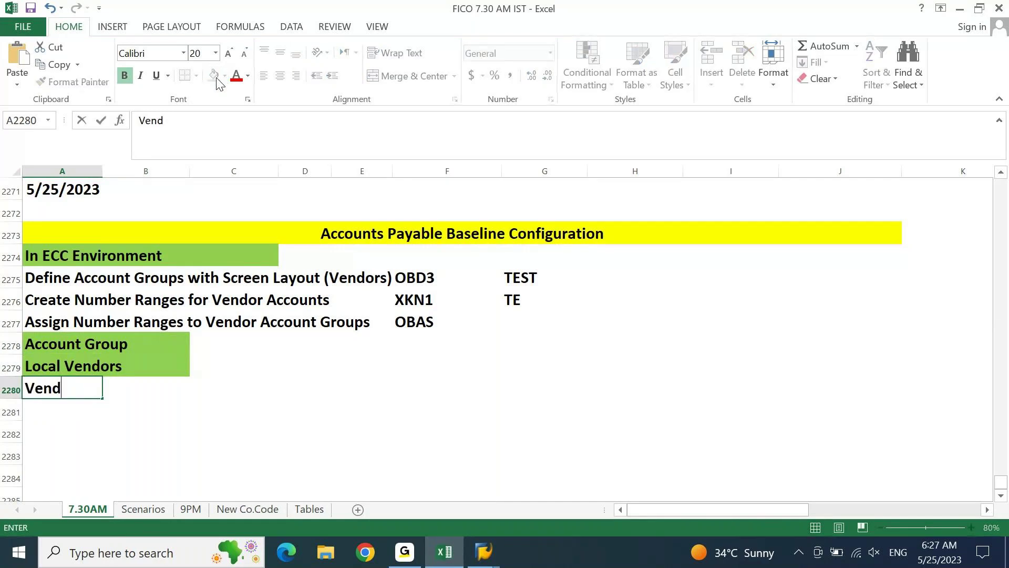
pyautogui.write('or Master Crea')
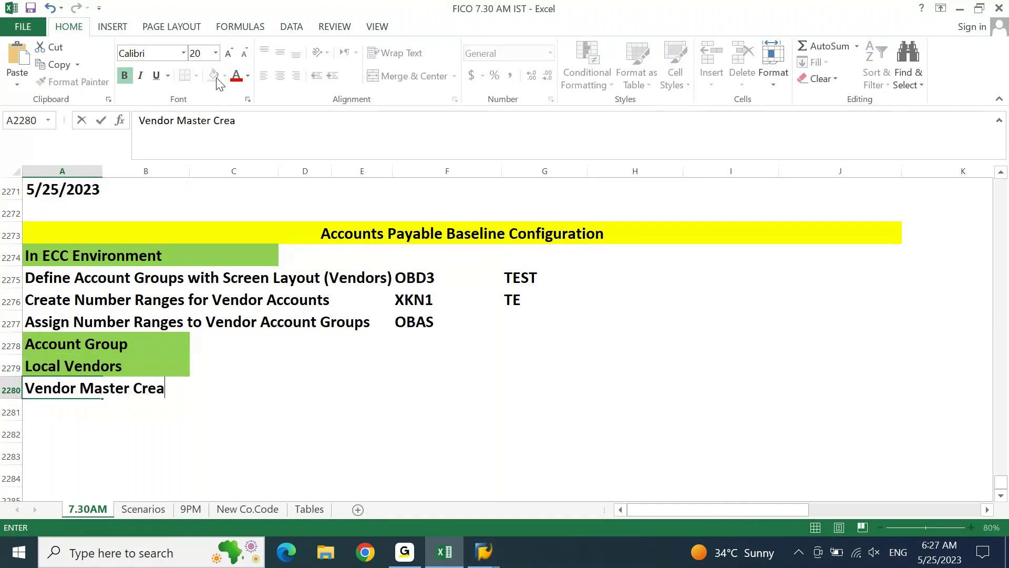
pyautogui.write('tion')
pyautogui.press('Return')
pyautogui.moveTo(63, 388); pyautogui.dragTo(234, 388)
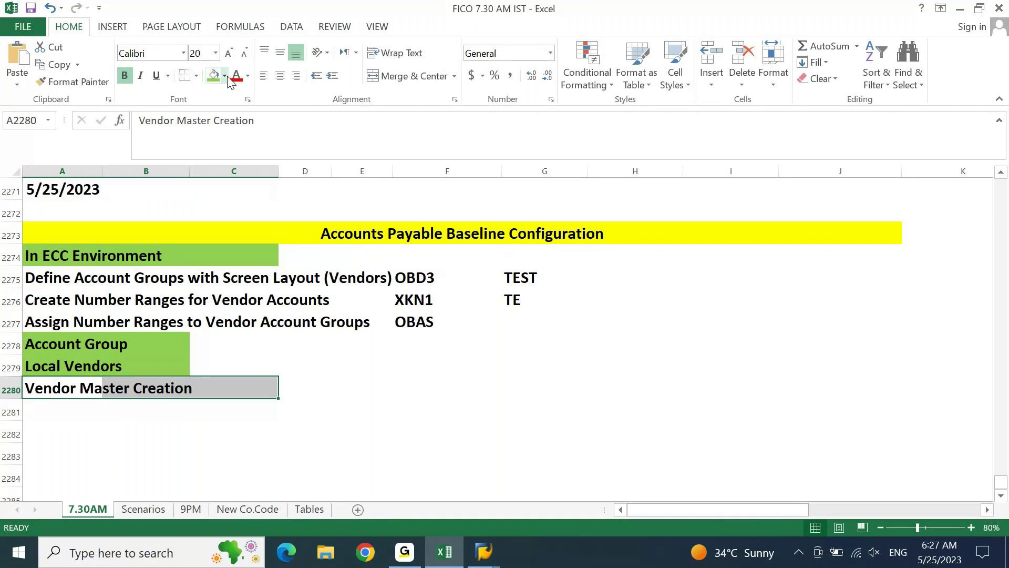
pyautogui.click(226, 76)
pyautogui.click(295, 133)
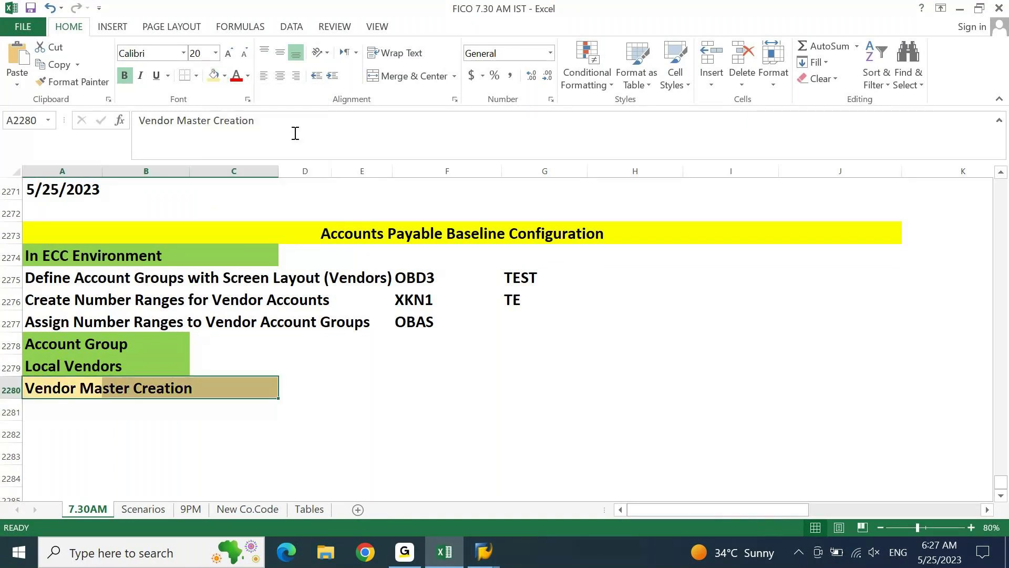
# Enter the heading 'Accounts Payable Reconciliation GL Account' in A2281.
pyautogui.press('Down')
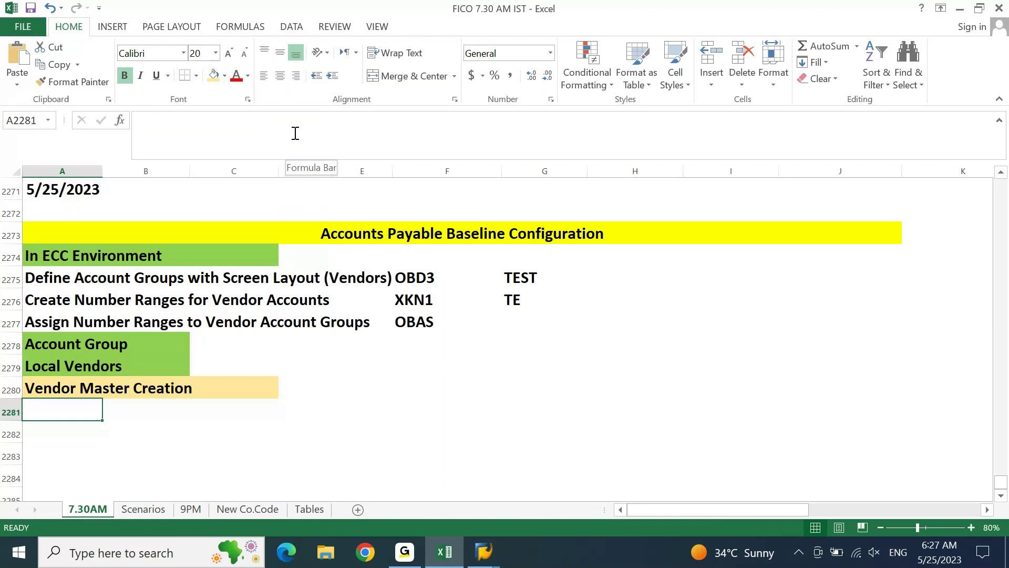
pyautogui.write('Accounts')
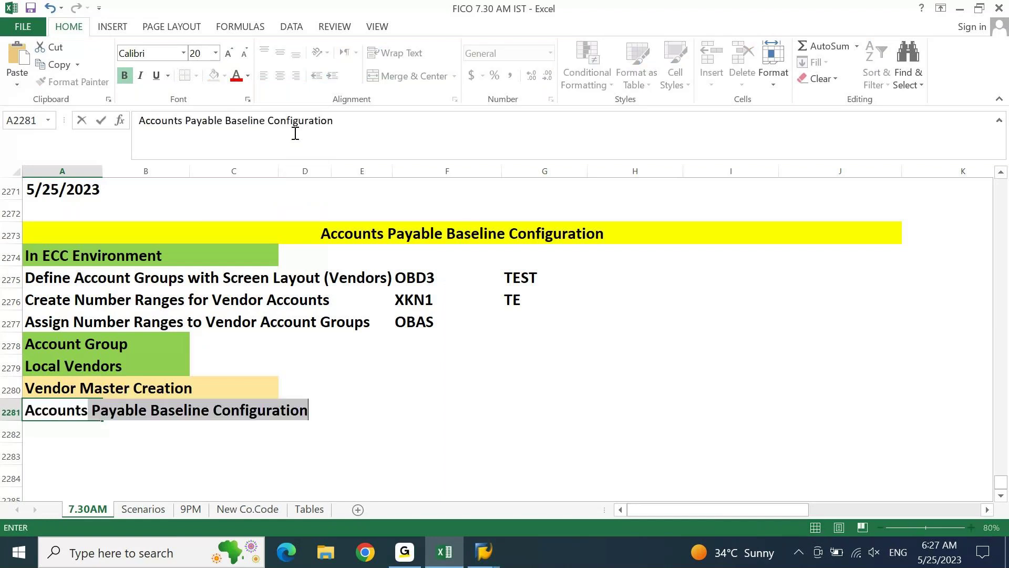
pyautogui.press('F2')
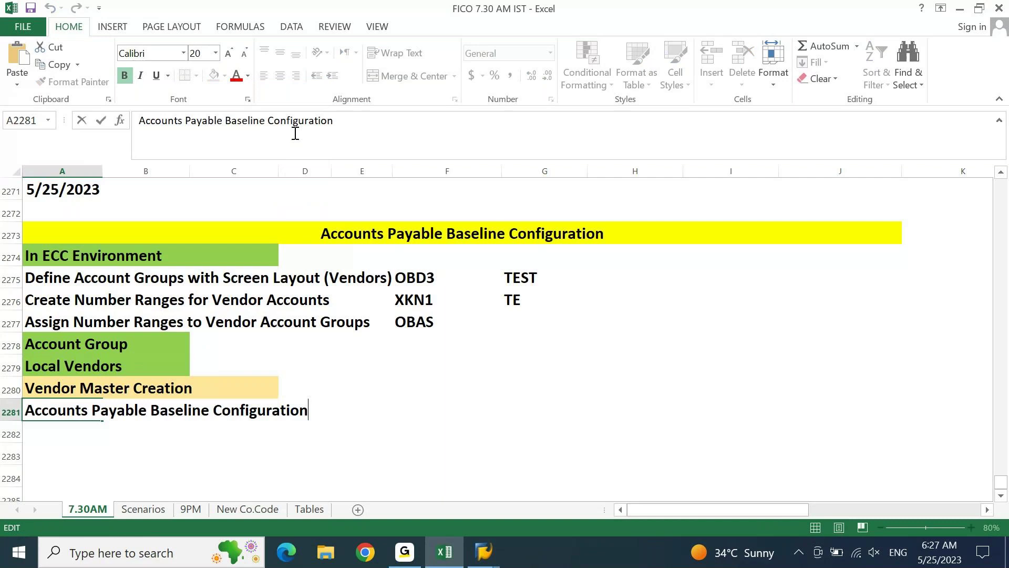
pyautogui.hotkey('ctrl', 'shift', 'Left')
pyautogui.hotkey('ctrl', 'shift', 'Left')
pyautogui.write('Reco')
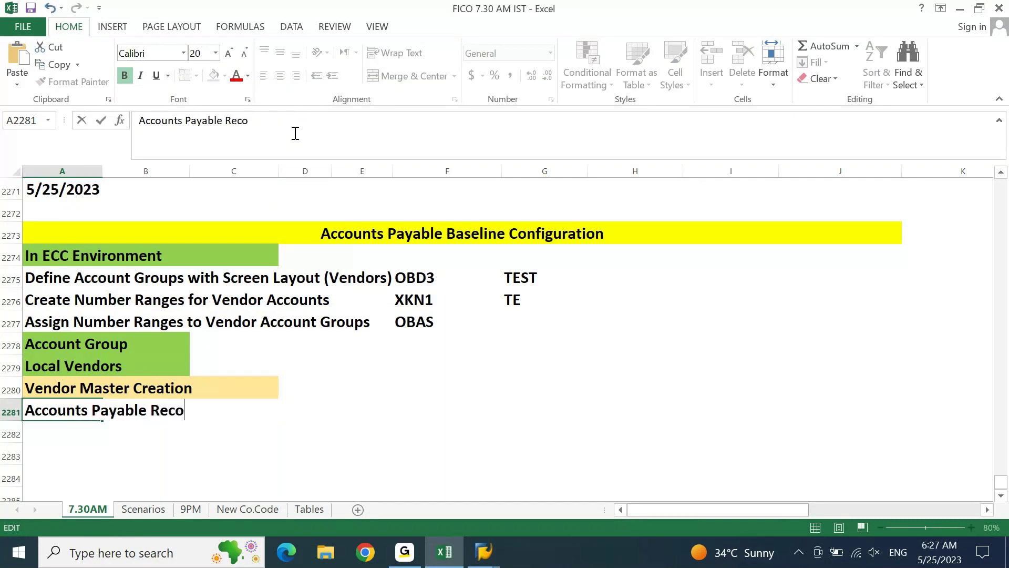
pyautogui.write('nciliation GL ')
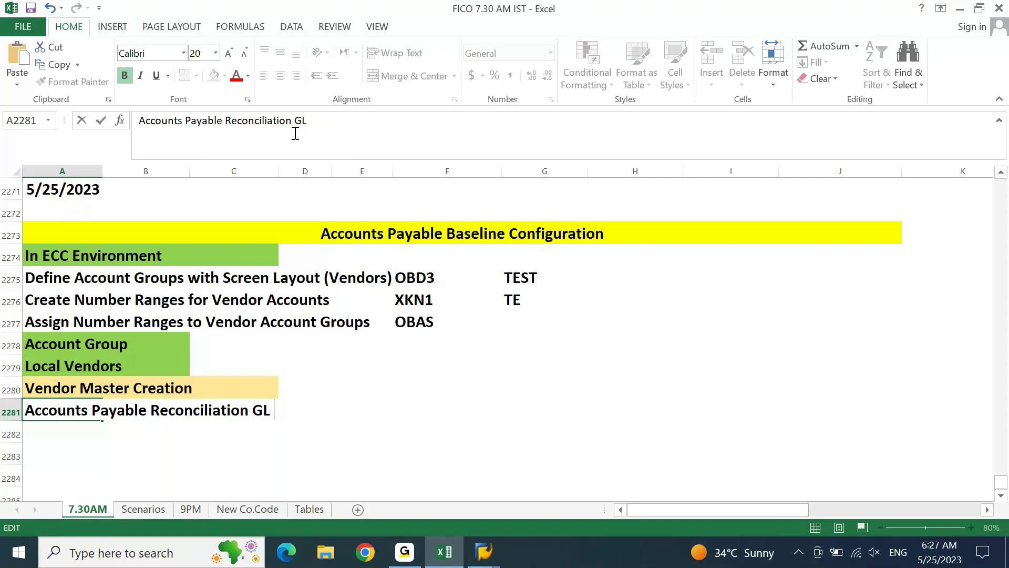
pyautogui.write('Account')
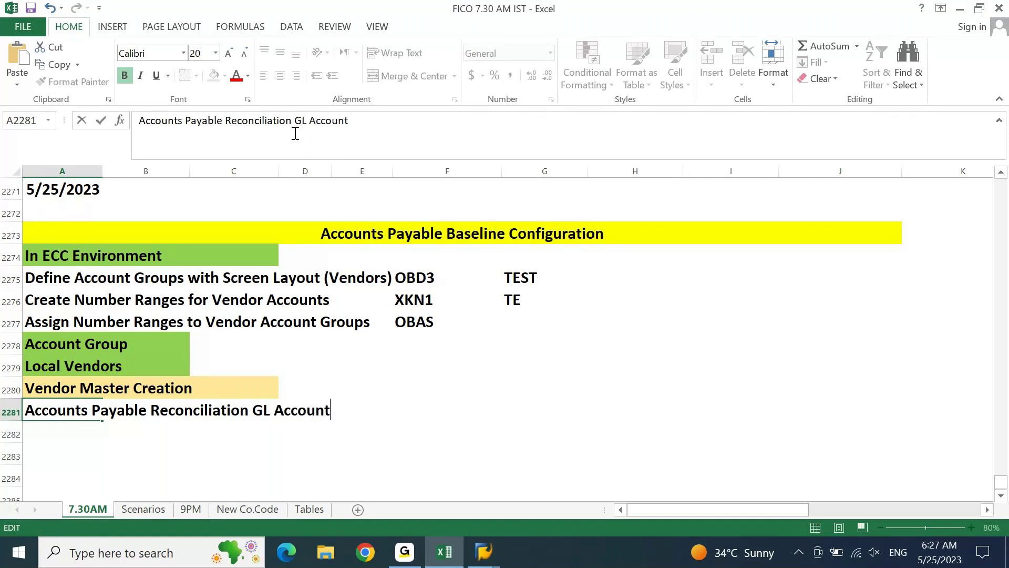
pyautogui.press('Return')
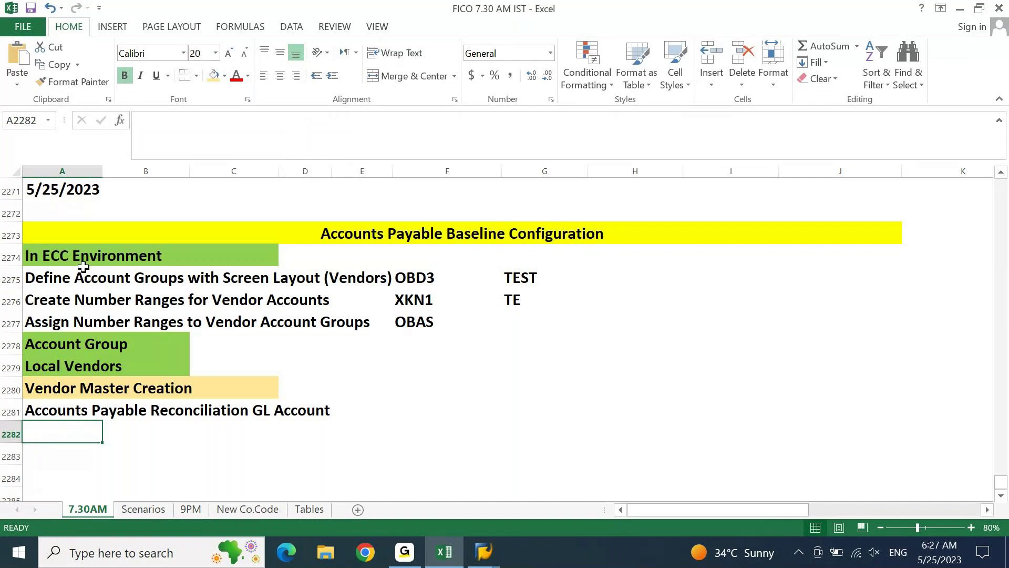
pyautogui.click(65, 366)
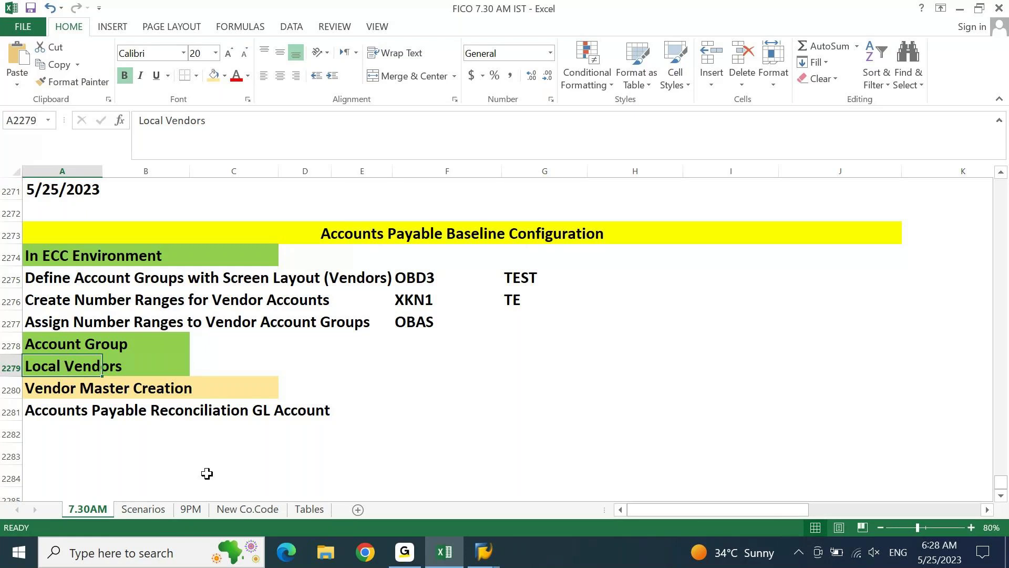
pyautogui.click(496, 565)
# Run transaction OBD4 in SAP and scroll down through the company code table.
pyautogui.click(535, 493)
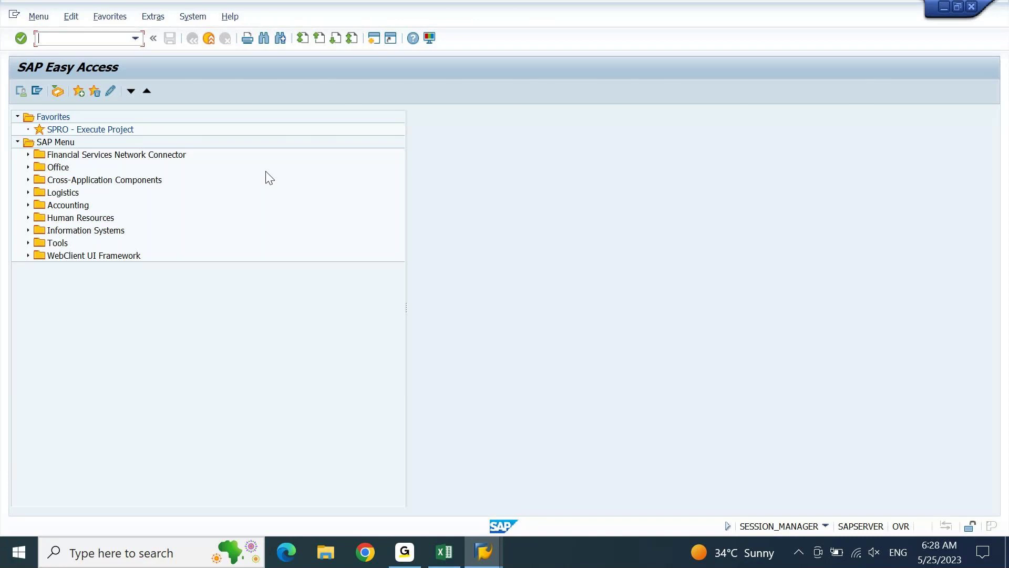
pyautogui.write('obd4')
pyautogui.press('Return')
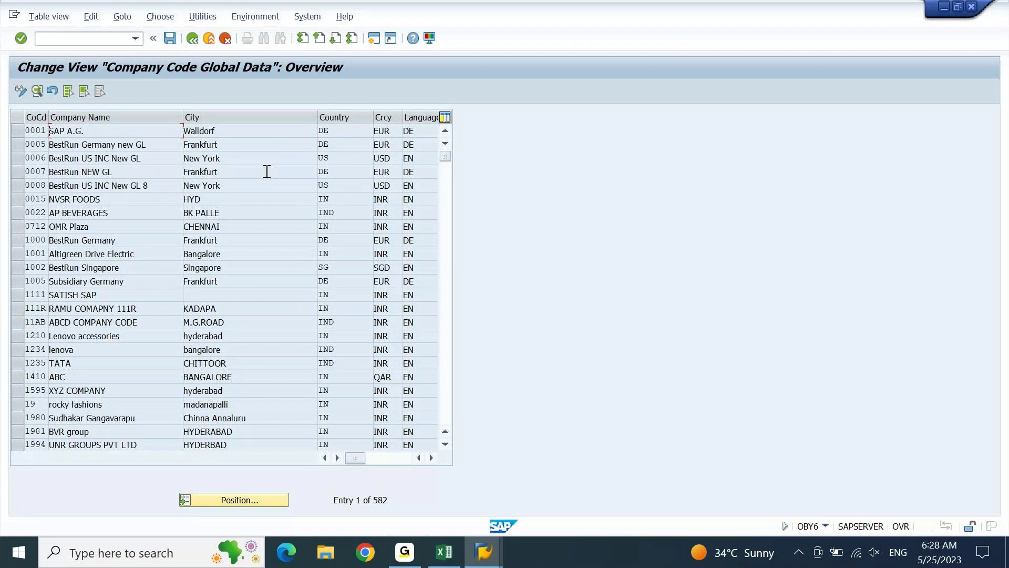
pyautogui.scroll(-1, 267, 171)
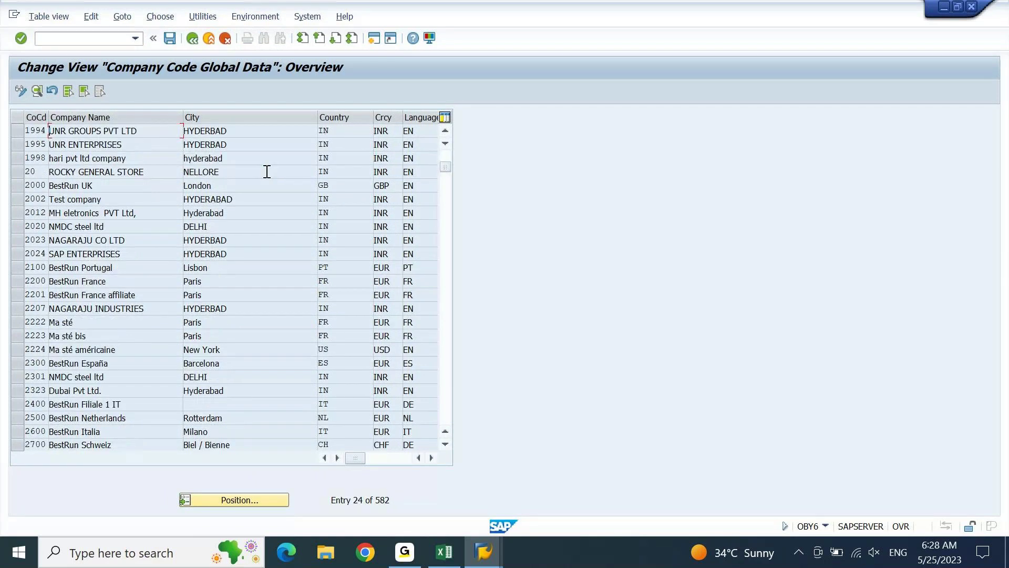
pyautogui.scroll(-1, 268, 172)
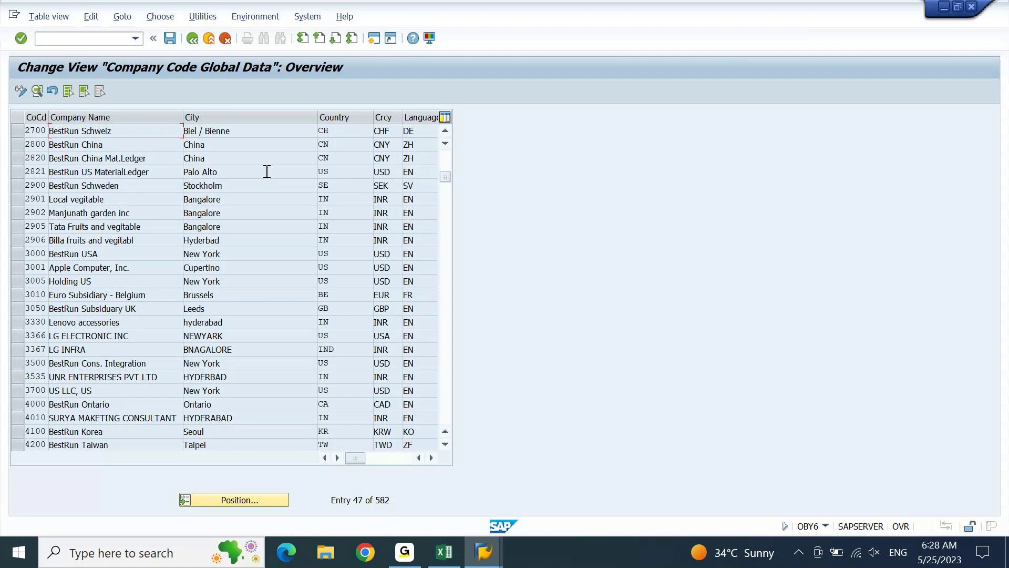
pyautogui.scroll(-1, 267, 171)
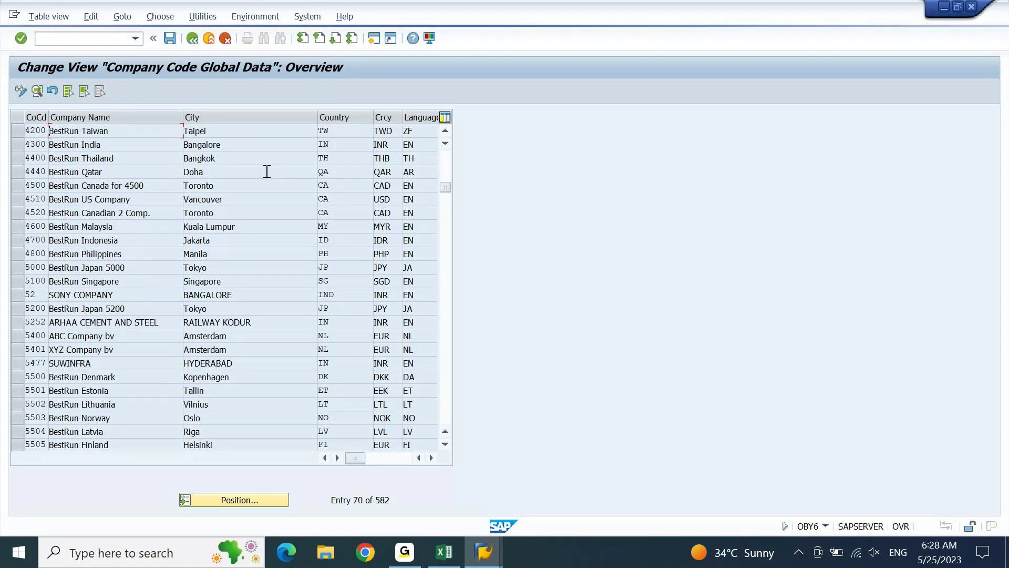
pyautogui.scroll(-2, 267, 171)
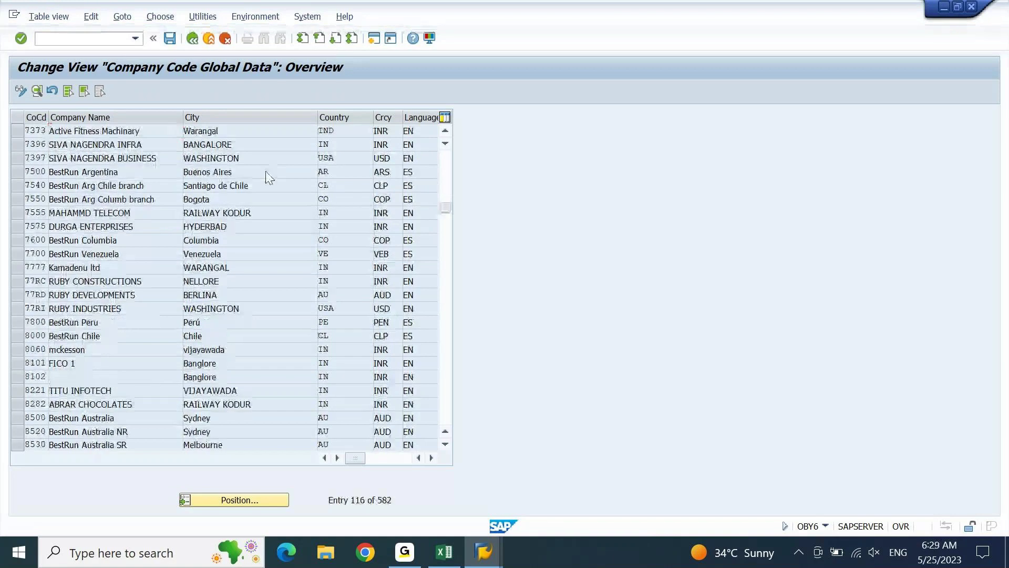
pyautogui.scroll(-1, 267, 171)
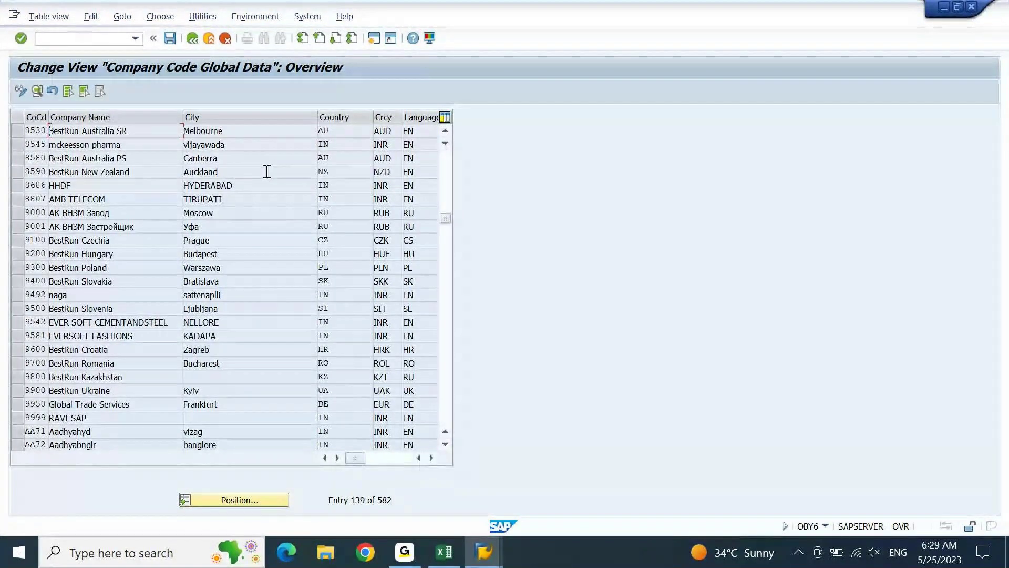
pyautogui.scroll(-1, 267, 171)
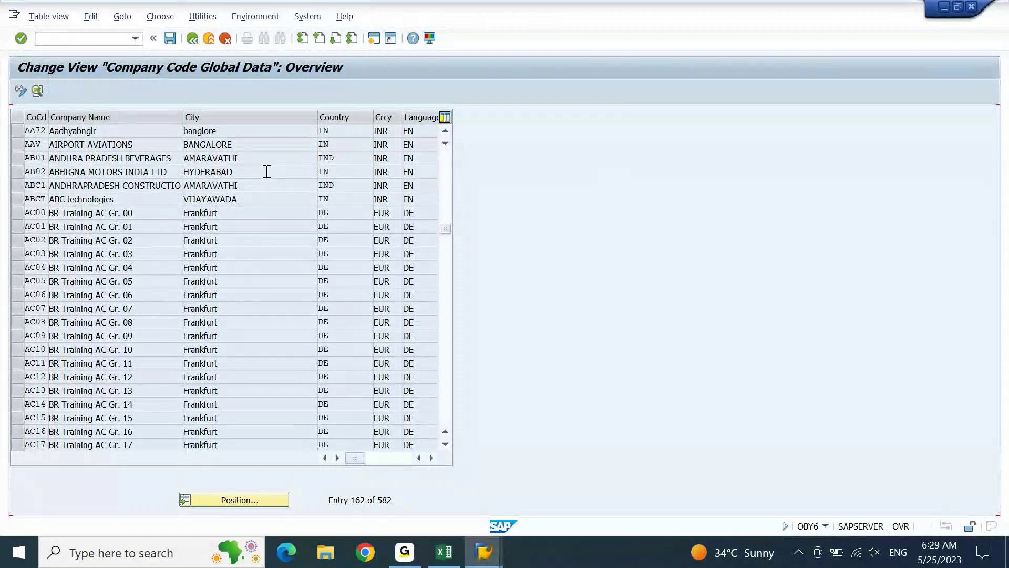
pyautogui.scroll(-1, 267, 172)
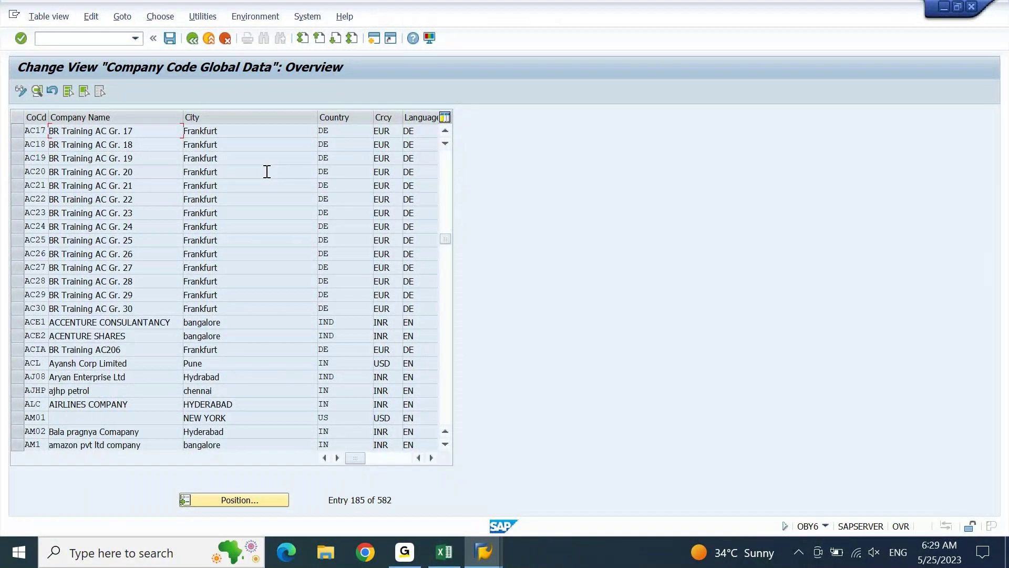
pyautogui.scroll(-1, 267, 171)
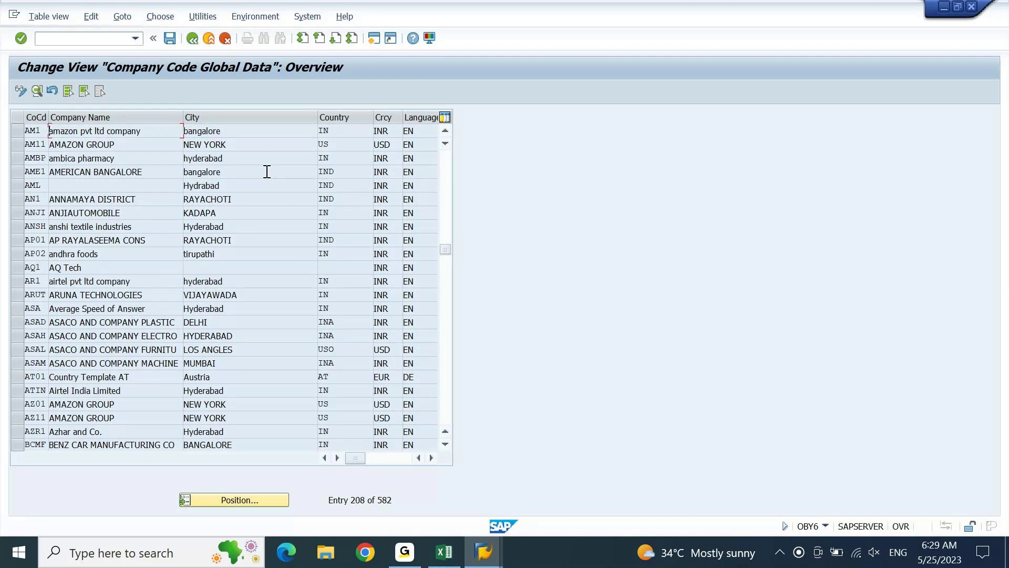
# Page further through the company code list, then exit back to SAP Easy Access.
pyautogui.press('pagedown')
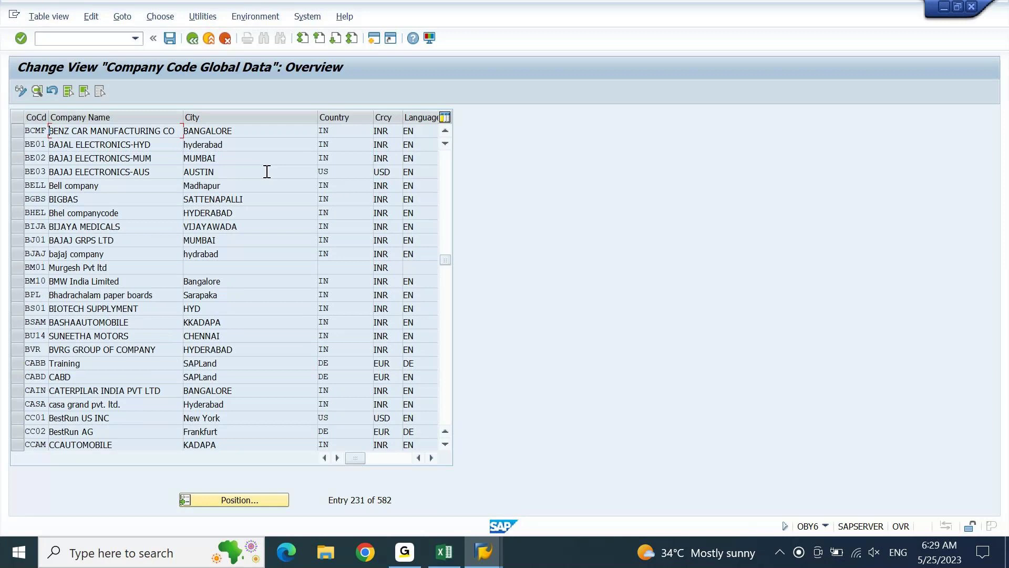
pyautogui.press('pagedown')
pyautogui.press('pagedown')
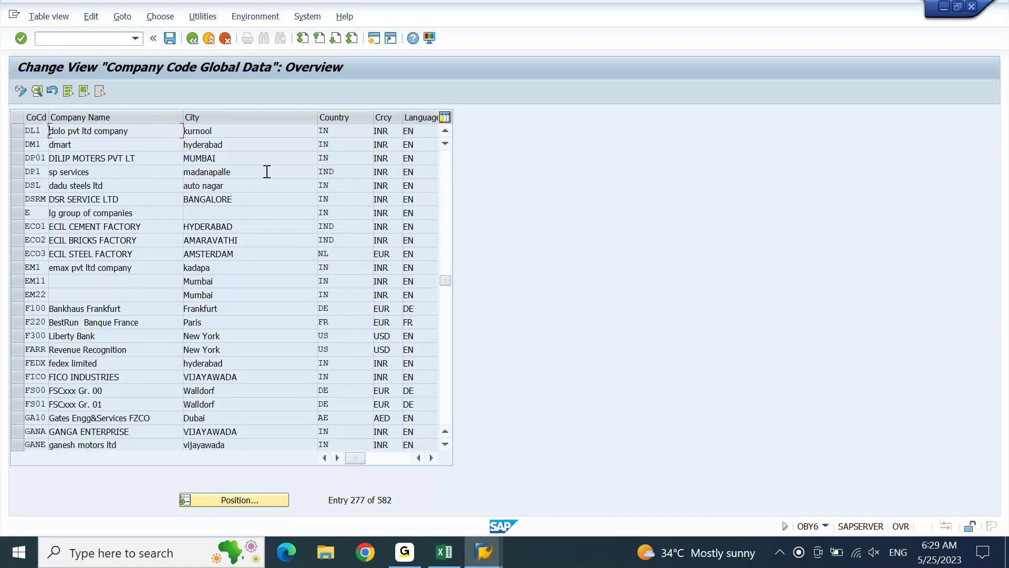
pyautogui.click(146, 319)
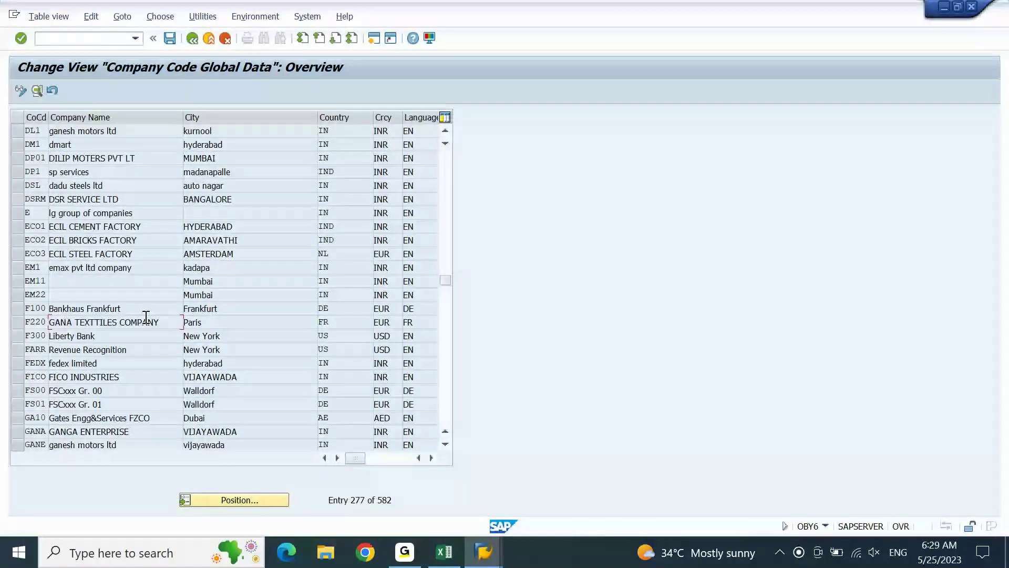
pyautogui.scroll(-1, 325, 267)
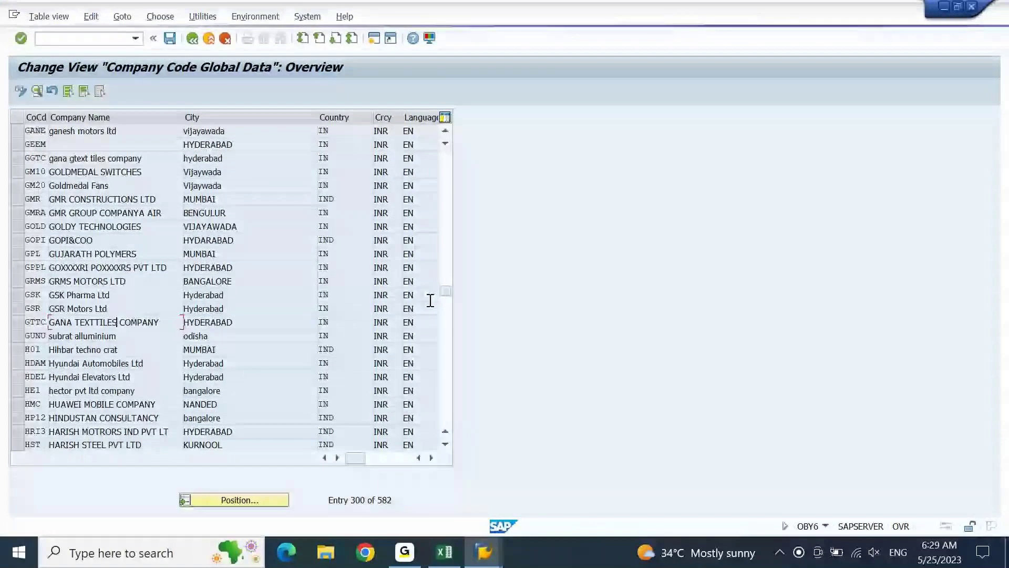
pyautogui.scroll(-1, 446, 225)
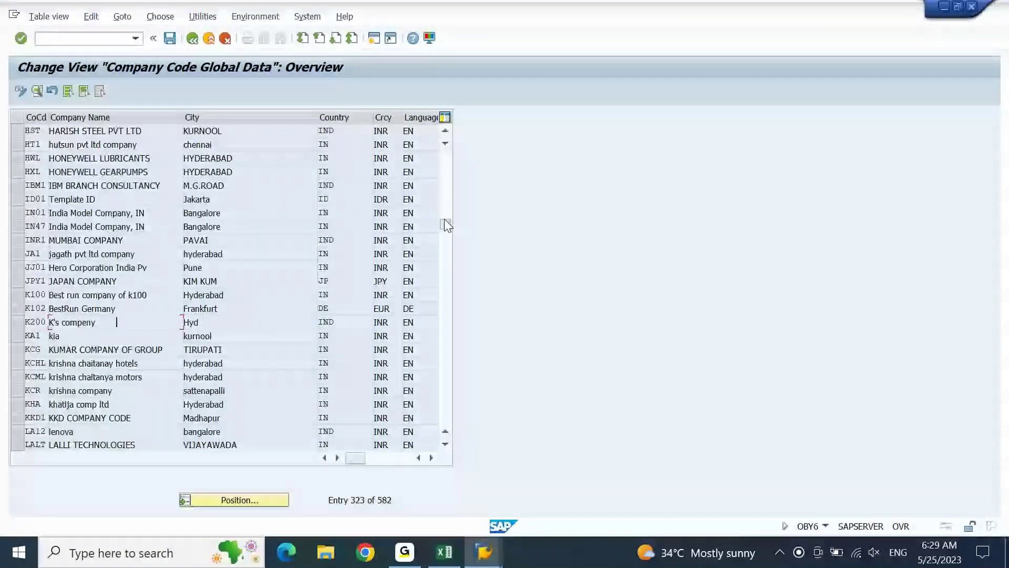
pyautogui.scroll(-1, 446, 225)
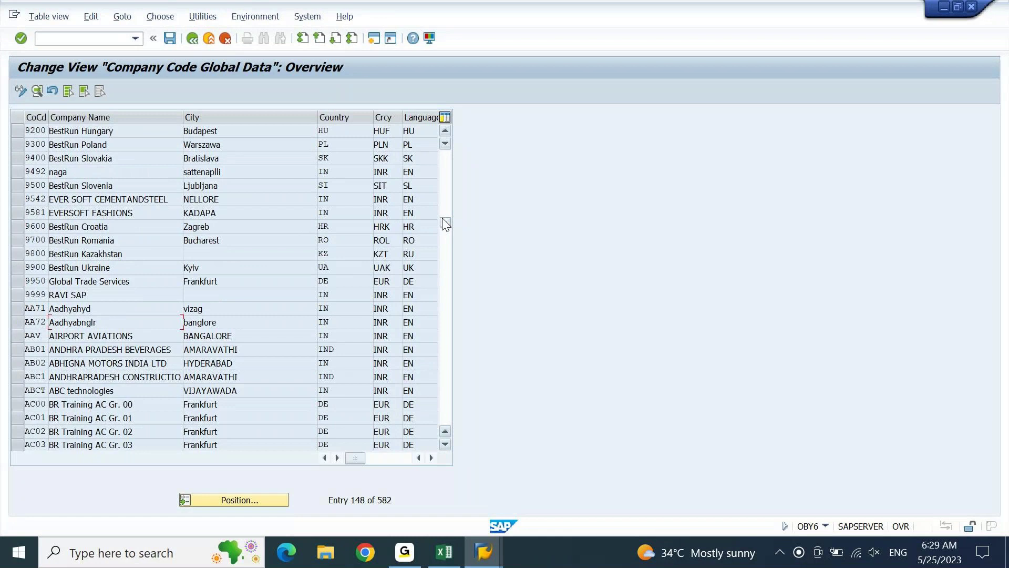
pyautogui.click(445, 224)
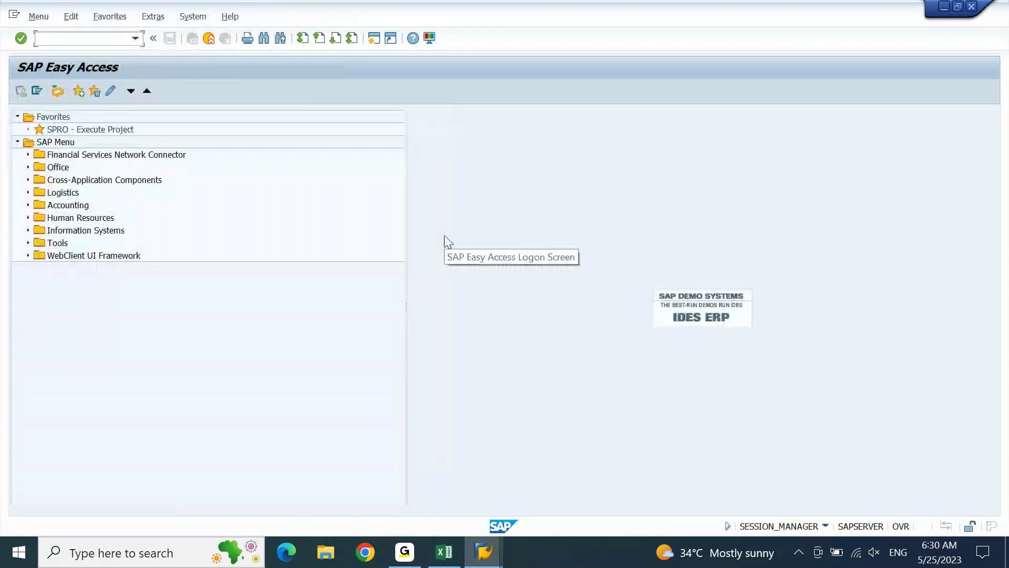
# Launch FS00 for company code GSK and select 21000000 AP - Domestic vendor under Accounts Payables - S Crs.
pyautogui.write('fs00')
pyautogui.press('Return')
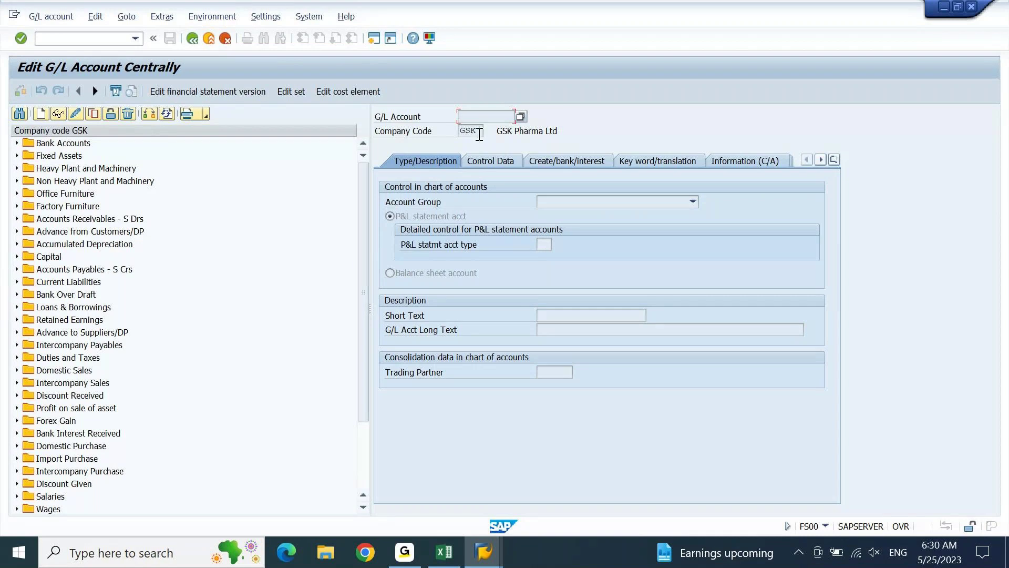
pyautogui.doubleClick(479, 135)
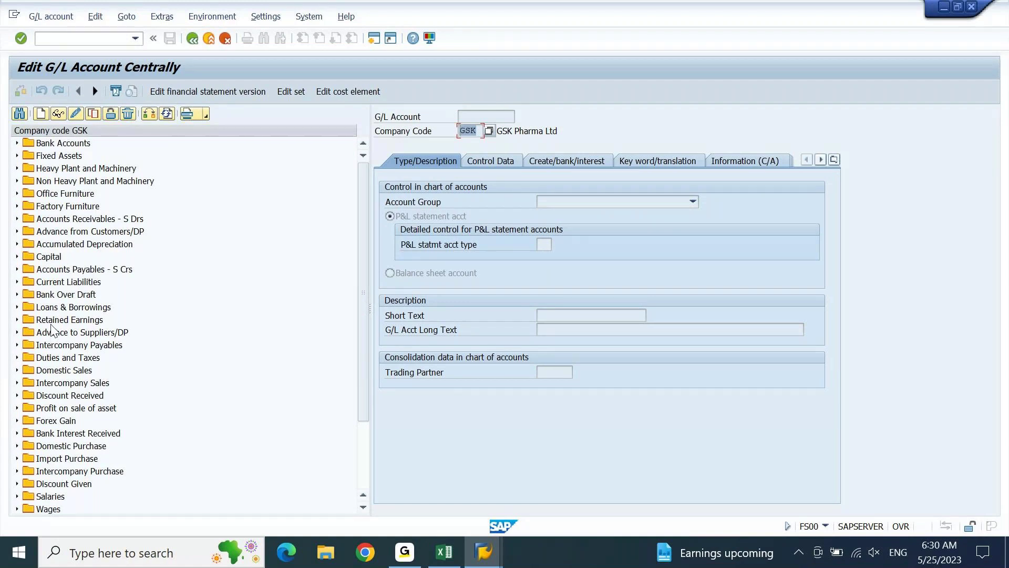
pyautogui.click(50, 270)
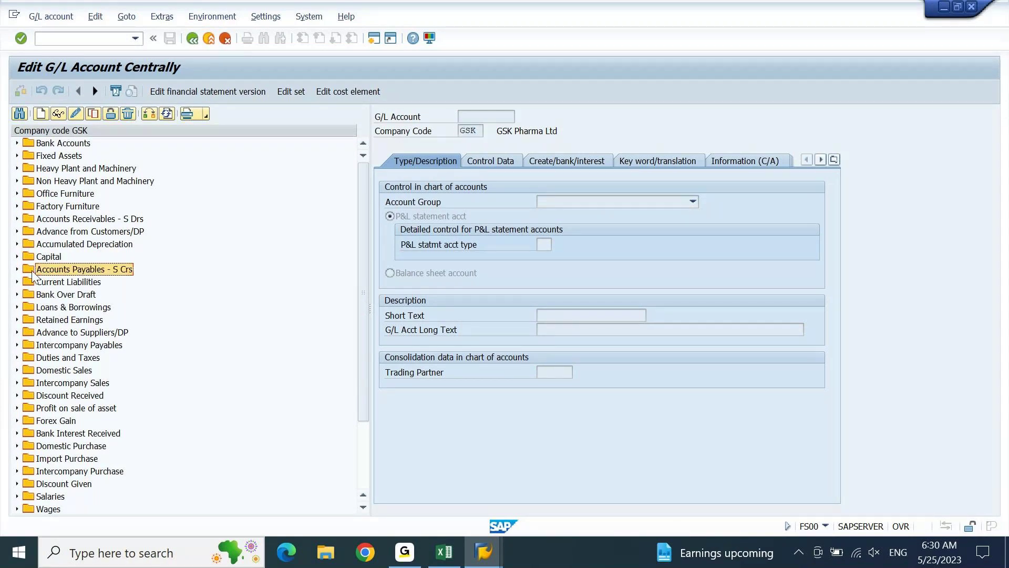
pyautogui.click(17, 269)
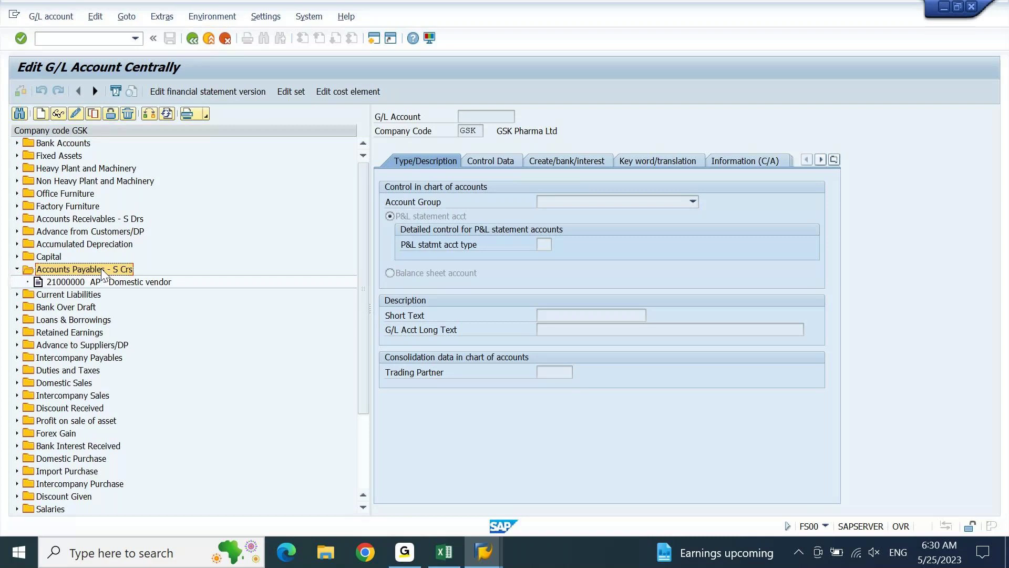
pyautogui.click(74, 283)
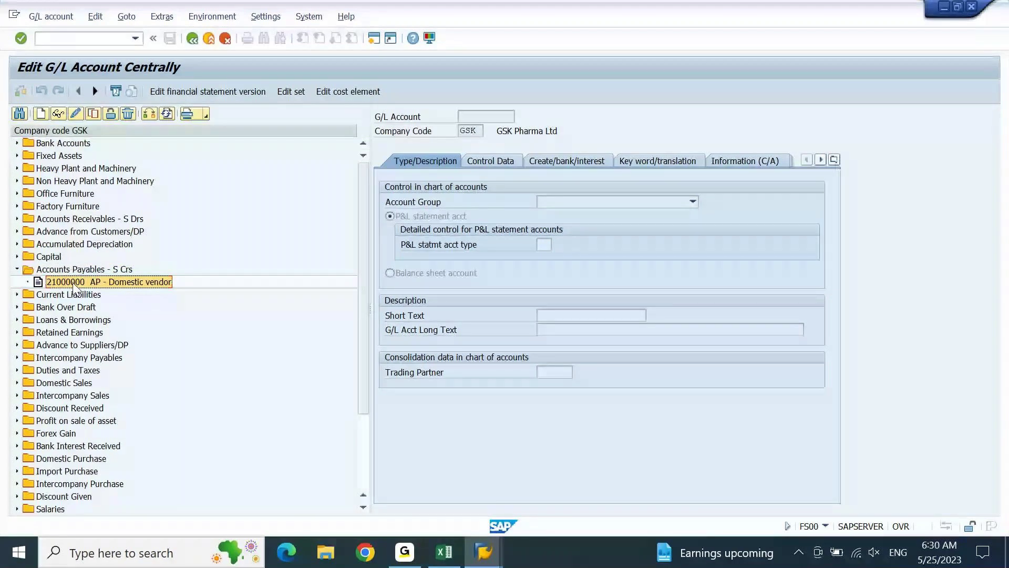
# Copy G/L account 21000000 into new account 21000001.
pyautogui.click(94, 113)
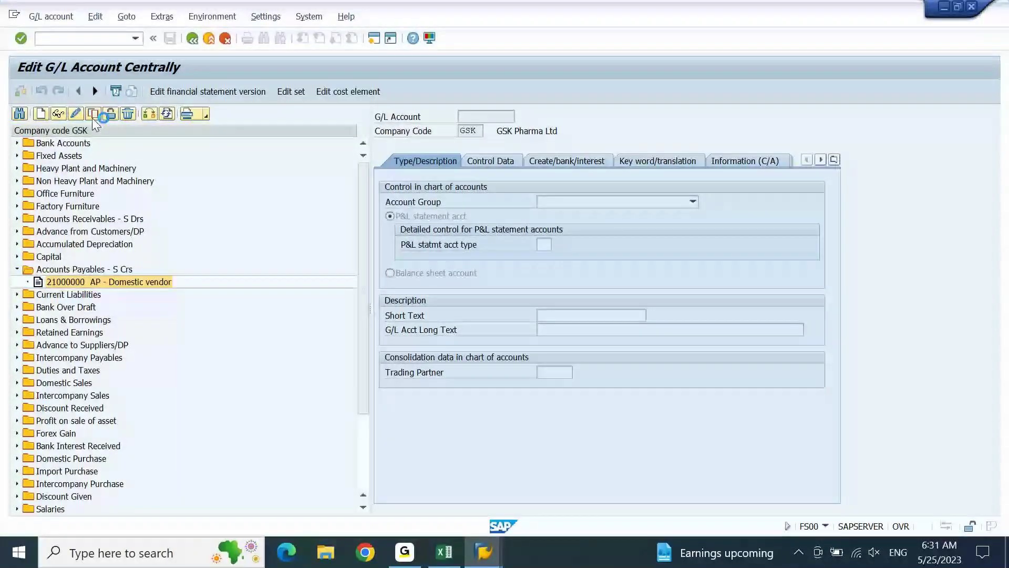
pyautogui.write('1000000')
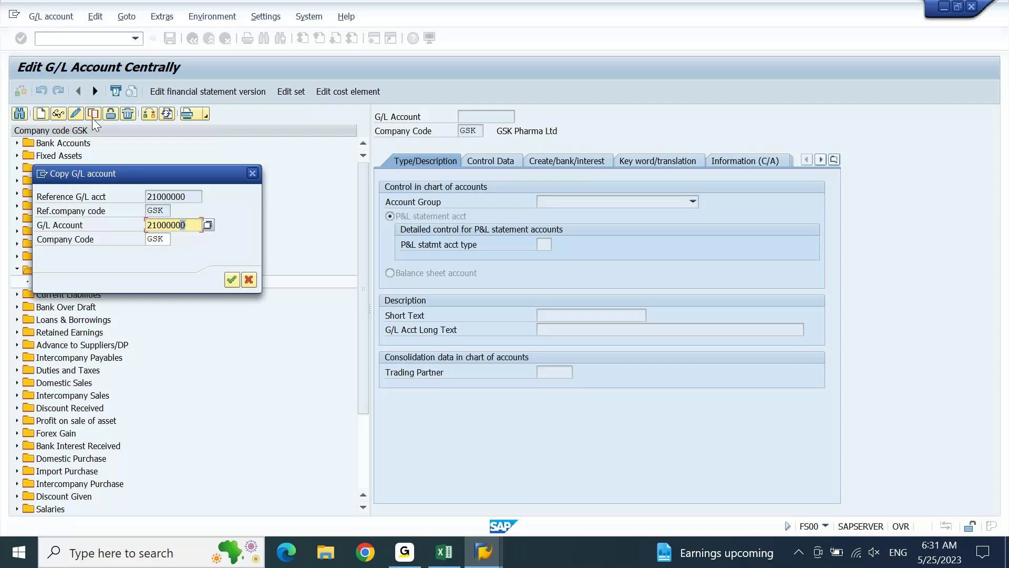
pyautogui.press('Return')
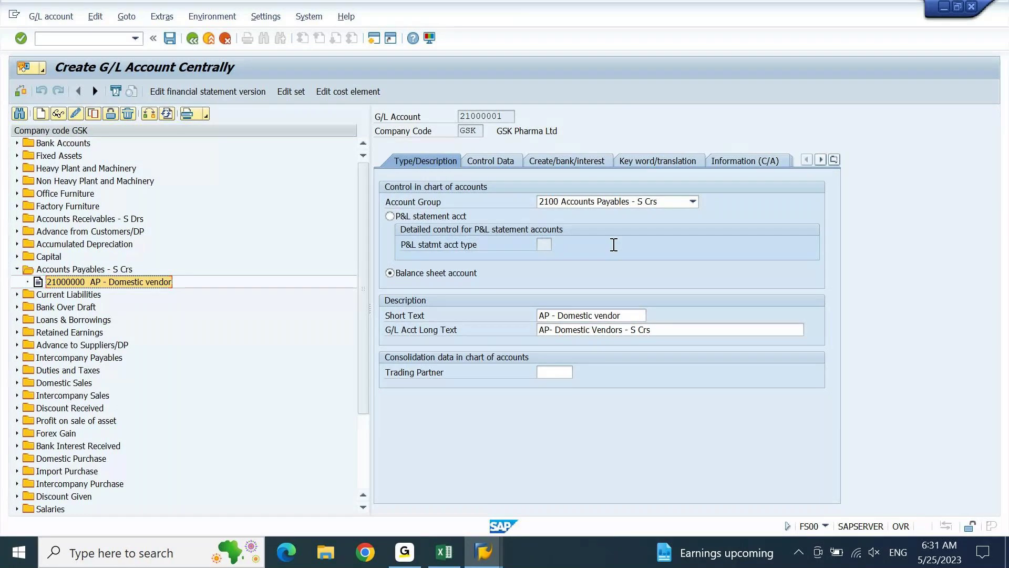
pyautogui.click(589, 315)
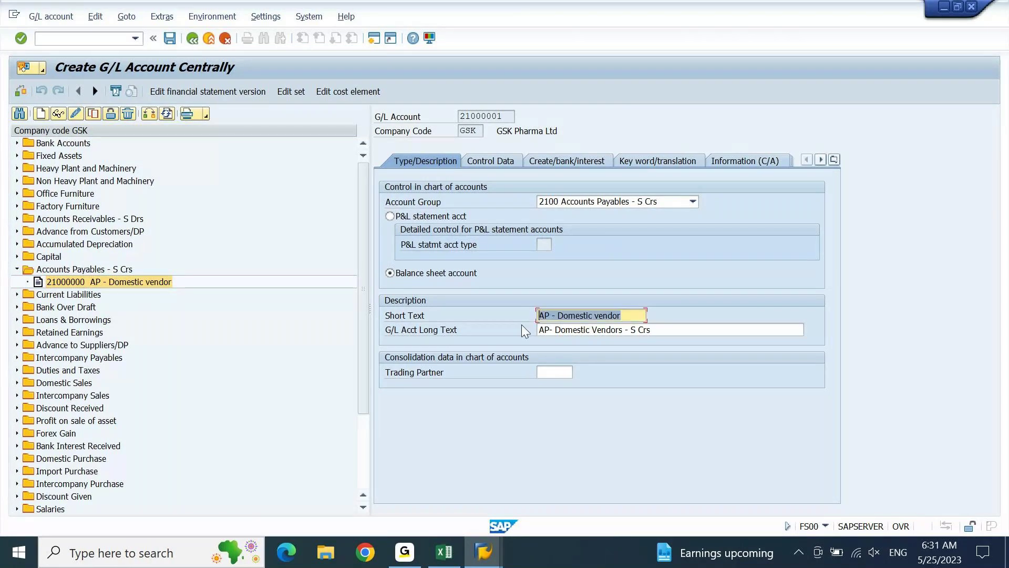
# Clear the copied description texts and copy the Local Vendors label from the Excel notes.
pyautogui.press('Delete')
pyautogui.press('Tab')
pyautogui.press('Delete')
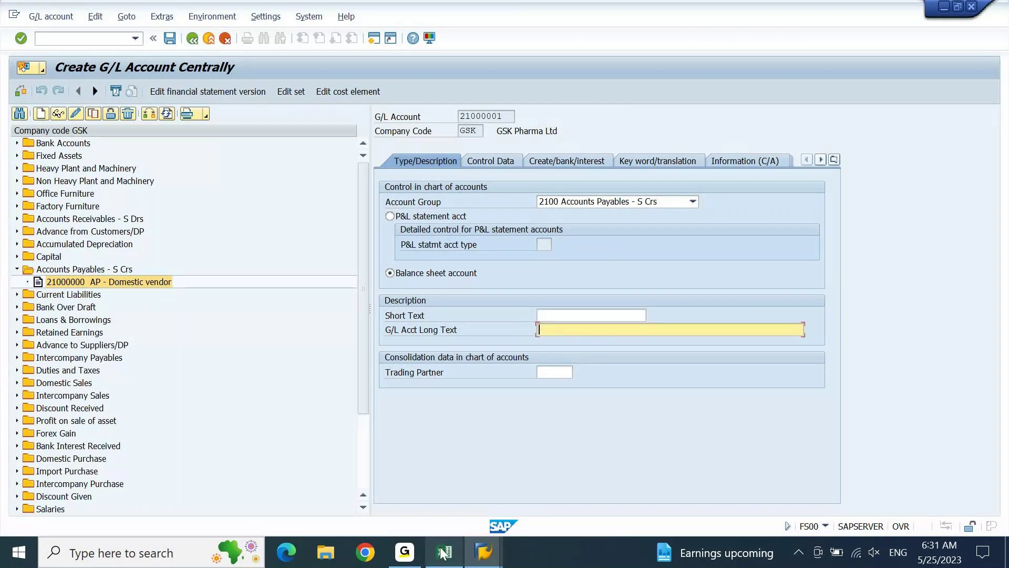
pyautogui.click(443, 552)
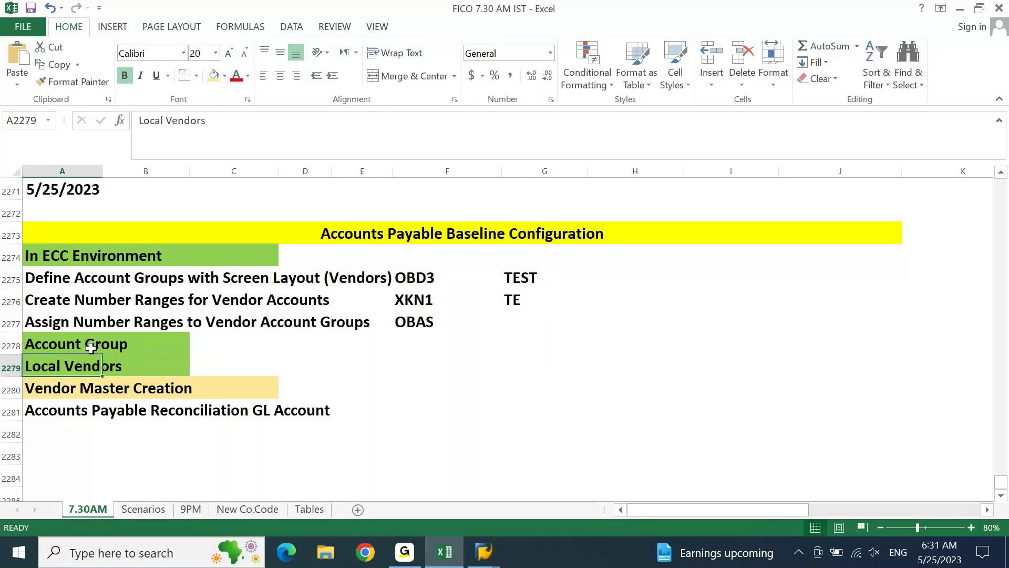
pyautogui.hotkey('ctrl', 'c')
pyautogui.hotkey('alt', 'Tab')
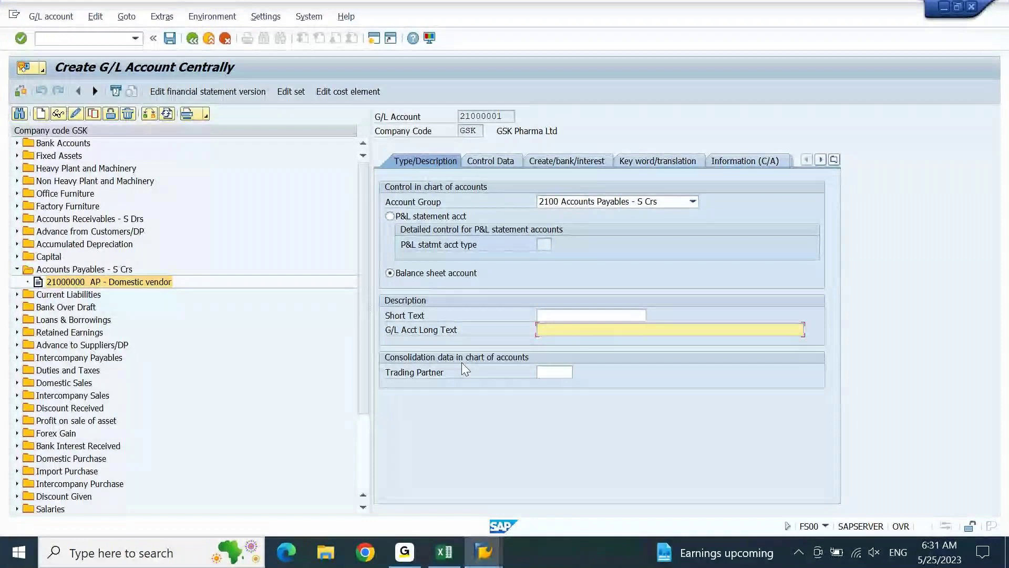
# Set the short text of account 21000001 to 'Acc Pay Local Vendor'.
pyautogui.click(564, 313)
pyautogui.write('Acc. A')
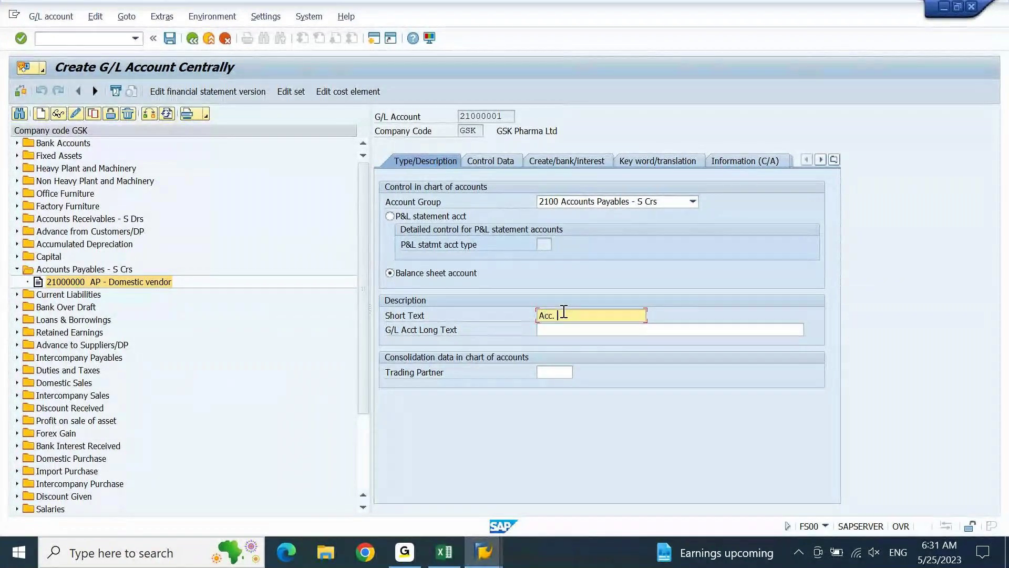
pyautogui.press('BackSpace')
pyautogui.write('Pay. Local Vend')
pyautogui.click(555, 315)
pyautogui.press('BackSpace')
pyautogui.click(572, 316)
pyautogui.press('BackSpace')
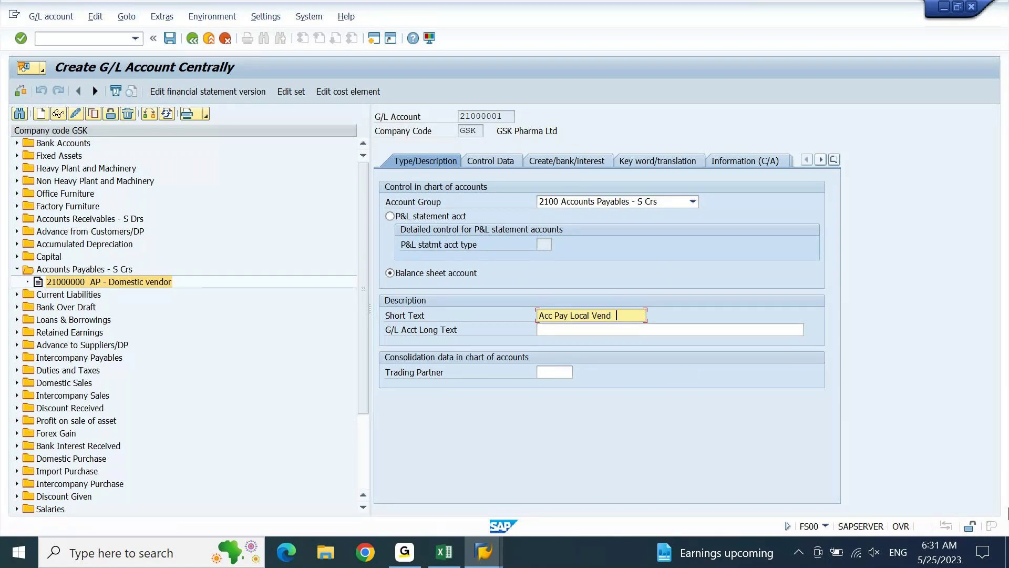
pyautogui.write('or')
# Set the long text to 'Accounts Payable Local Vendors' and confirm the descriptions.
pyautogui.press('Tab')
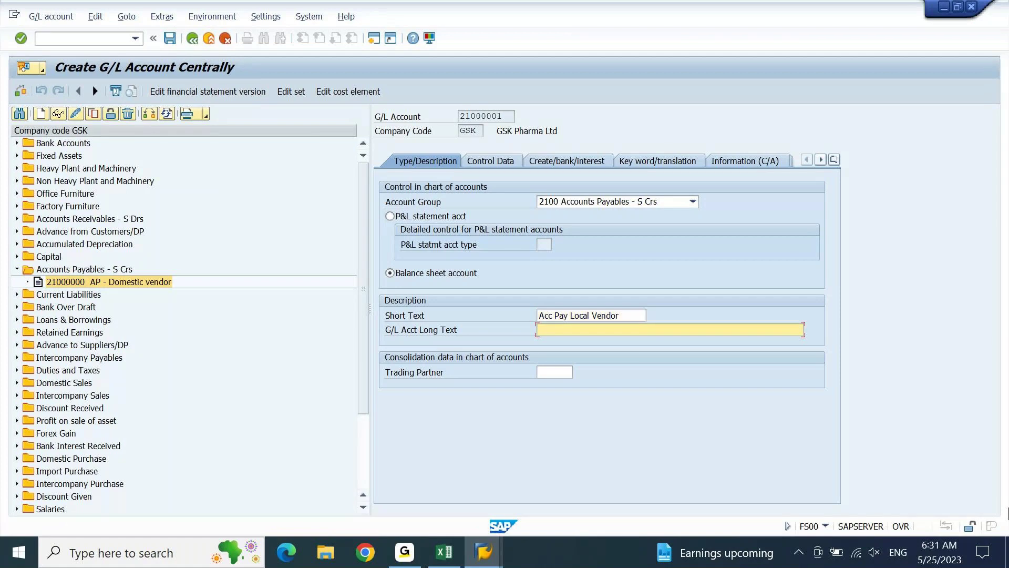
pyautogui.hotkey('shift', 'Tab')
pyautogui.press('Tab')
pyautogui.hotkey('ctrl', 'v')
pyautogui.click(571, 330)
pyautogui.click(554, 330)
pyautogui.write('ounts Payable')
pyautogui.press('Return')
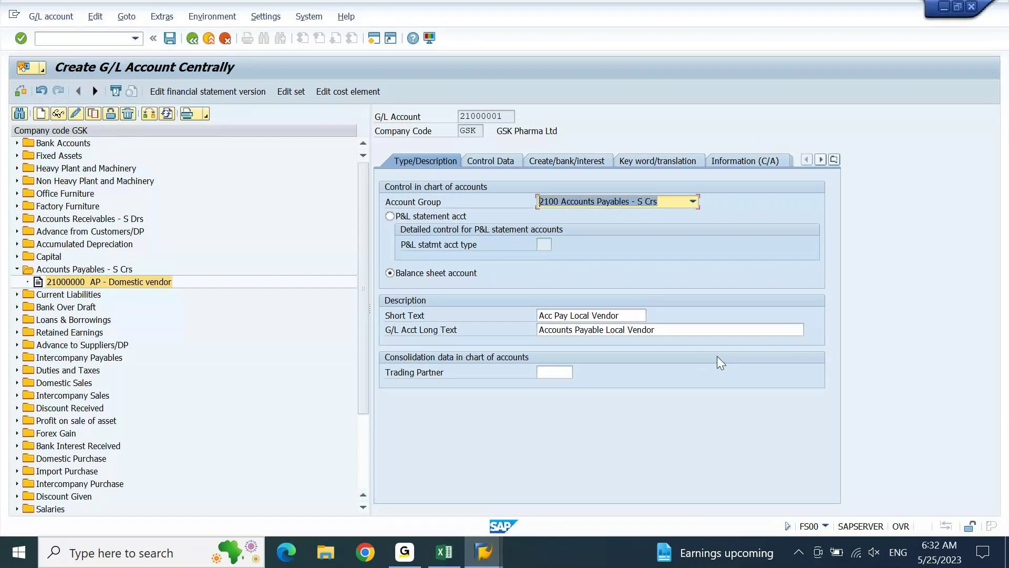
pyautogui.click(703, 333)
pyautogui.write('s')
pyautogui.press('Return')
pyautogui.press('Return')
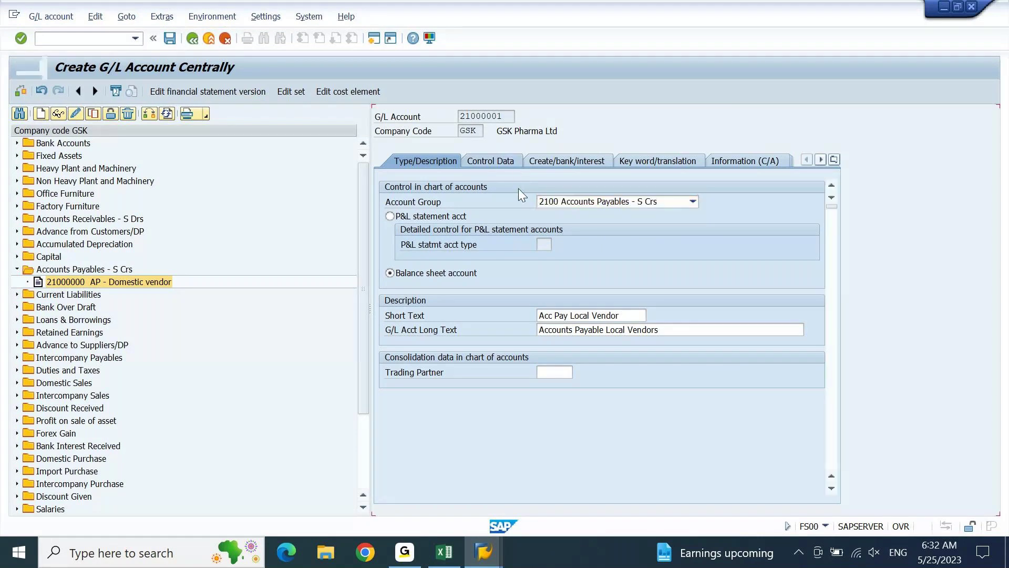
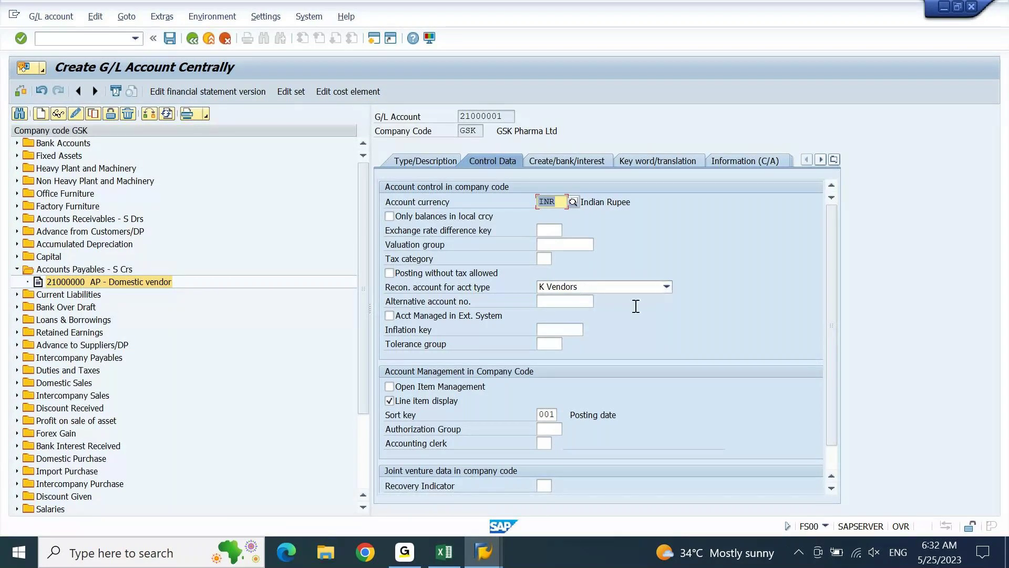
# Keep K Vendors as the reconciliation type, review the bank/interest settings, and save G/L account 21000001.
pyautogui.click(666, 287)
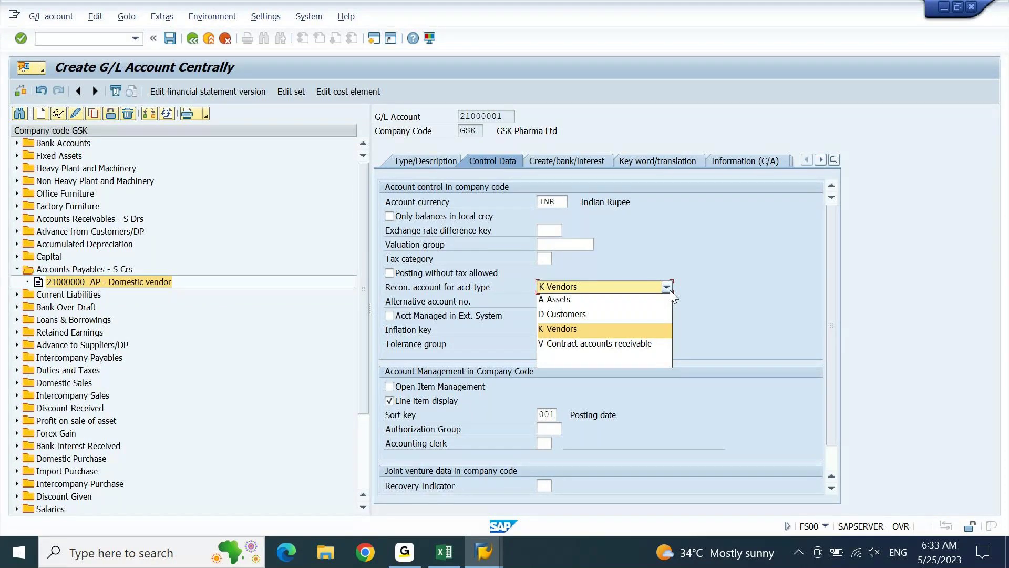
pyautogui.click(717, 263)
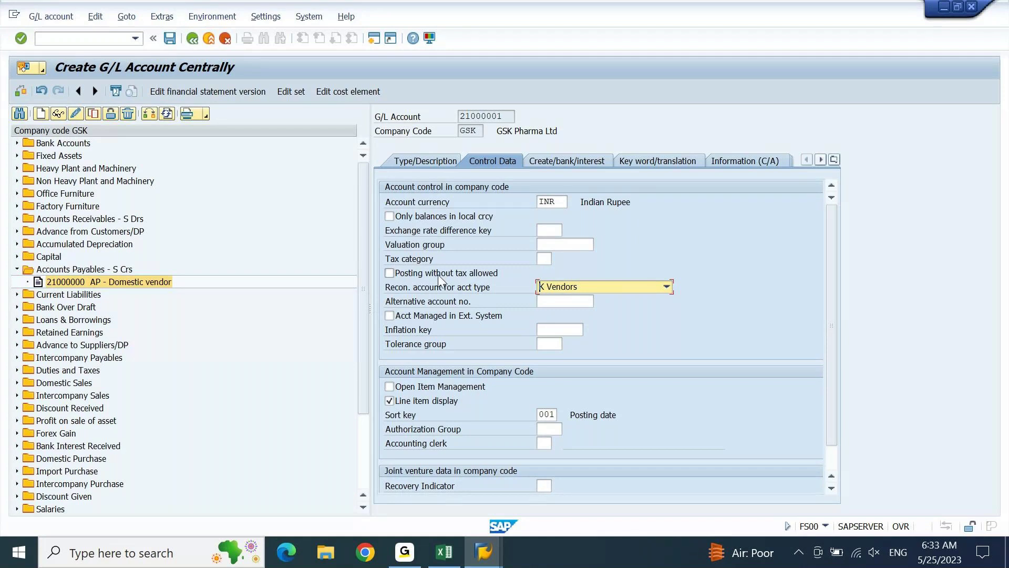
pyautogui.click(563, 163)
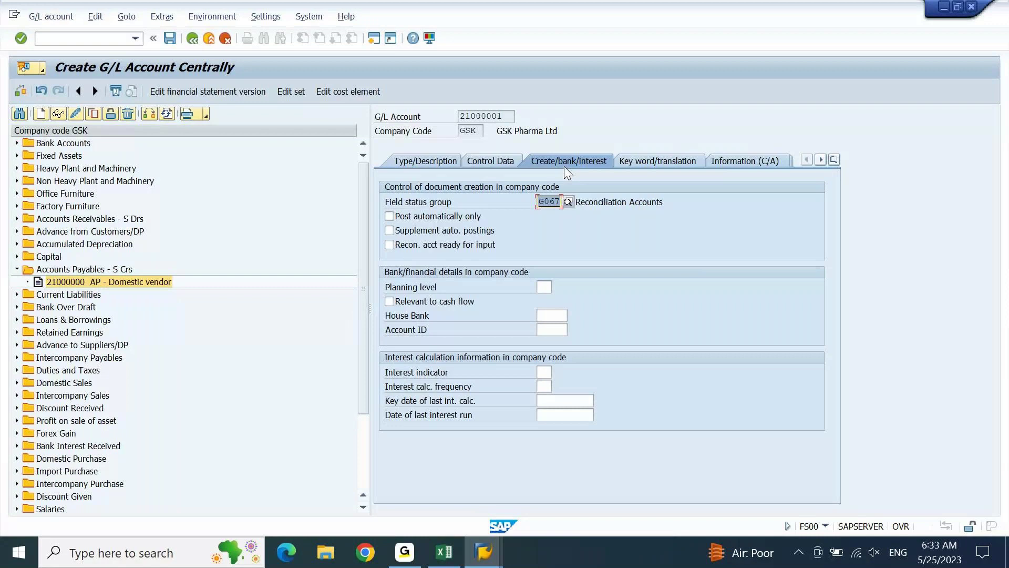
pyautogui.click(503, 160)
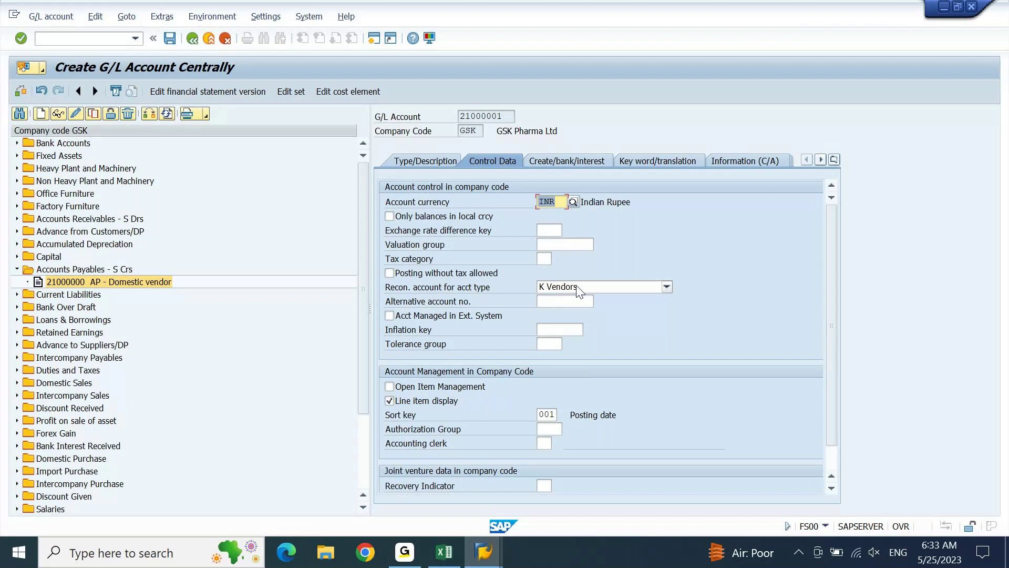
pyautogui.click(577, 161)
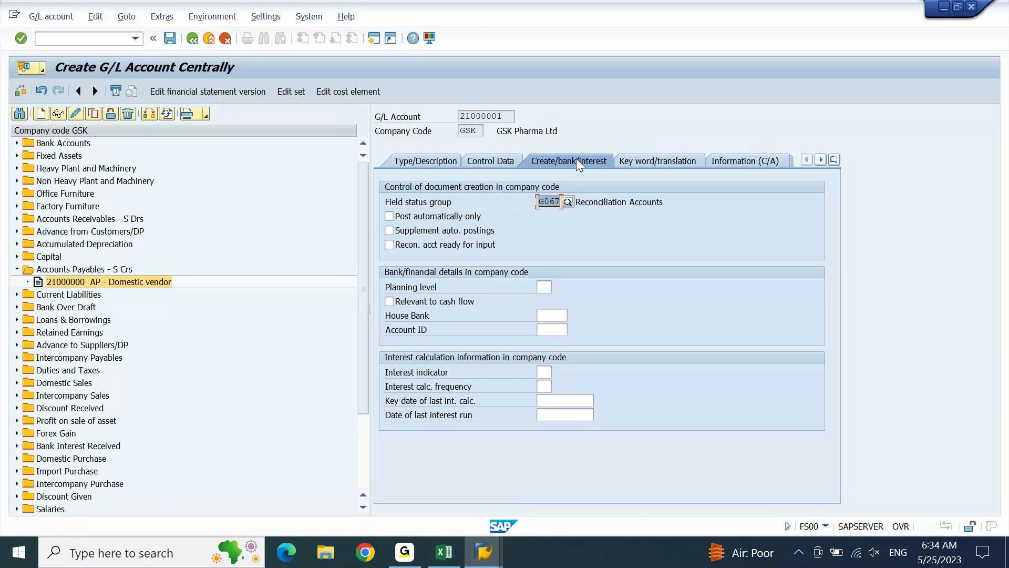
pyautogui.hotkey('ctrl', 's')
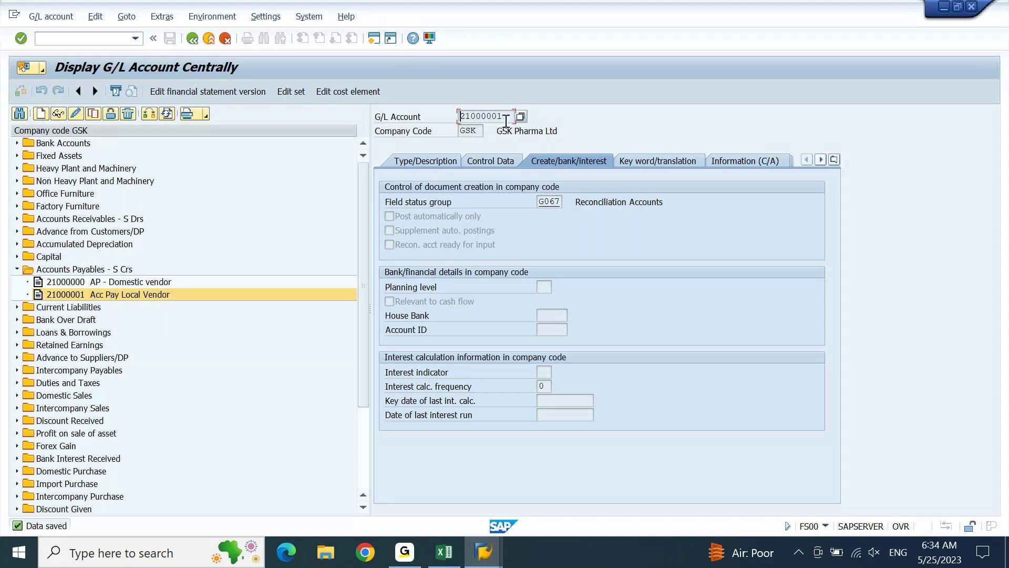
pyautogui.click(445, 552)
# Log '21000001 in GSK' in G2281 and FS00 in F2281 of the notes.
pyautogui.press('Down')
pyautogui.press('Down')
pyautogui.press('Right')
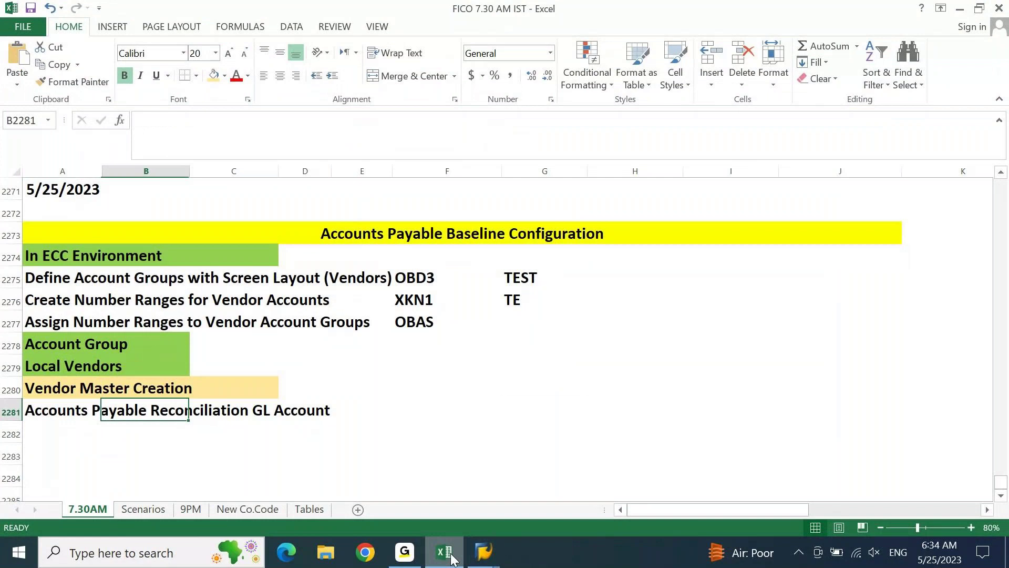
pyautogui.press('Right')
pyautogui.press('Right')
pyautogui.press('Right')
pyautogui.press('Right')
pyautogui.press('Right')
pyautogui.write('21000001')
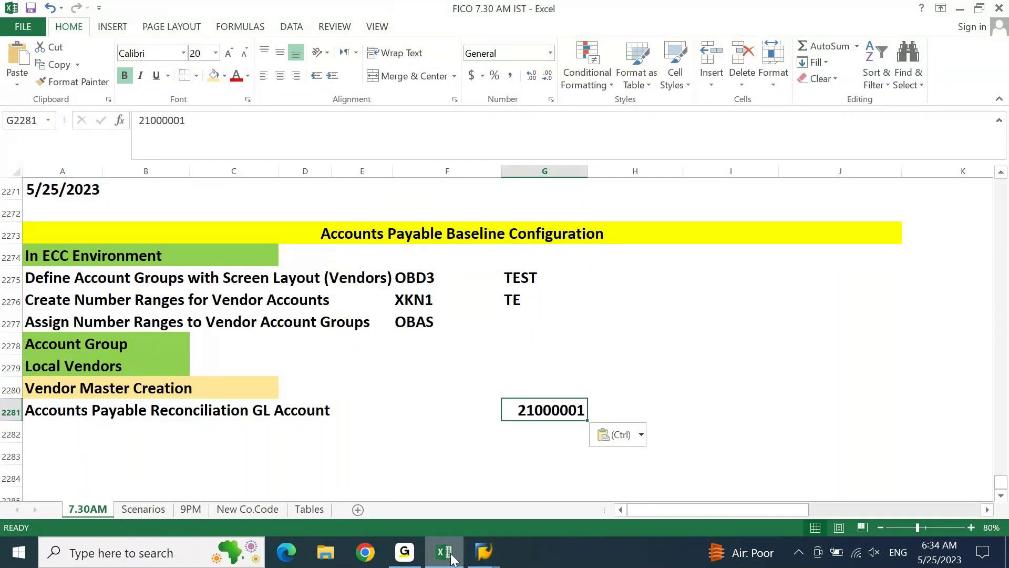
pyautogui.press('F2')
pyautogui.write('in')
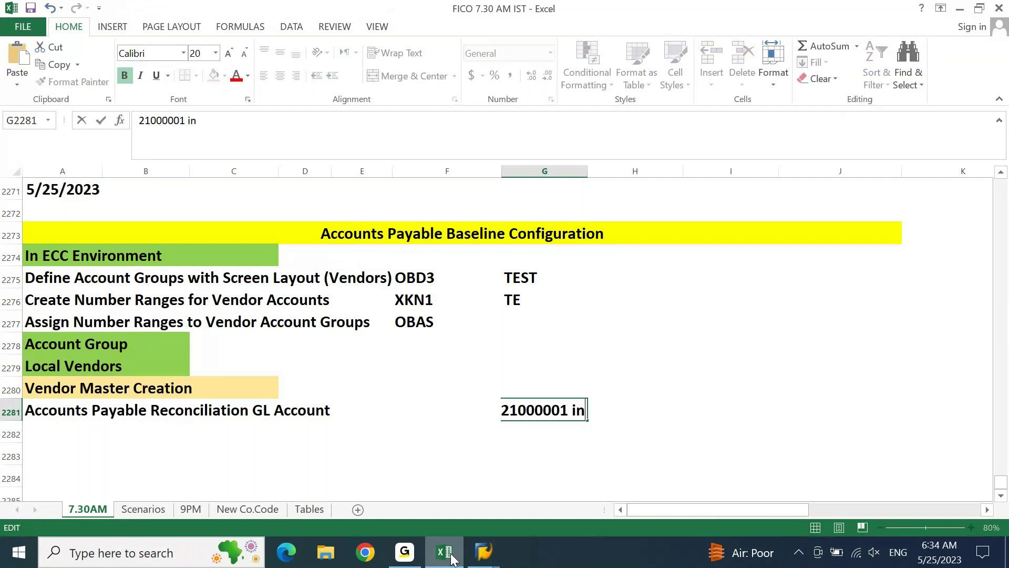
pyautogui.write(' GSK')
pyautogui.press('Return')
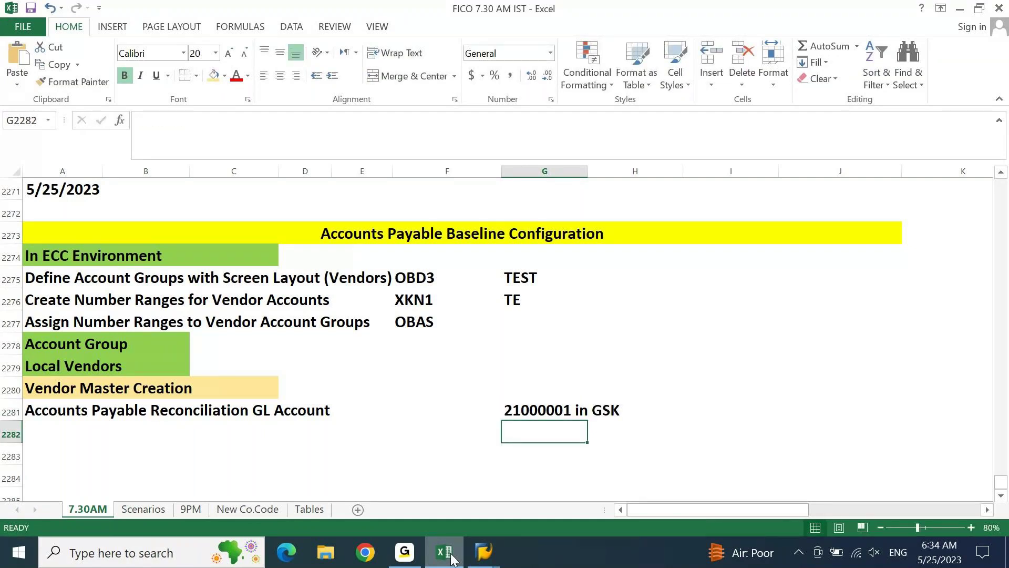
pyautogui.press('Left')
pyautogui.press('Up')
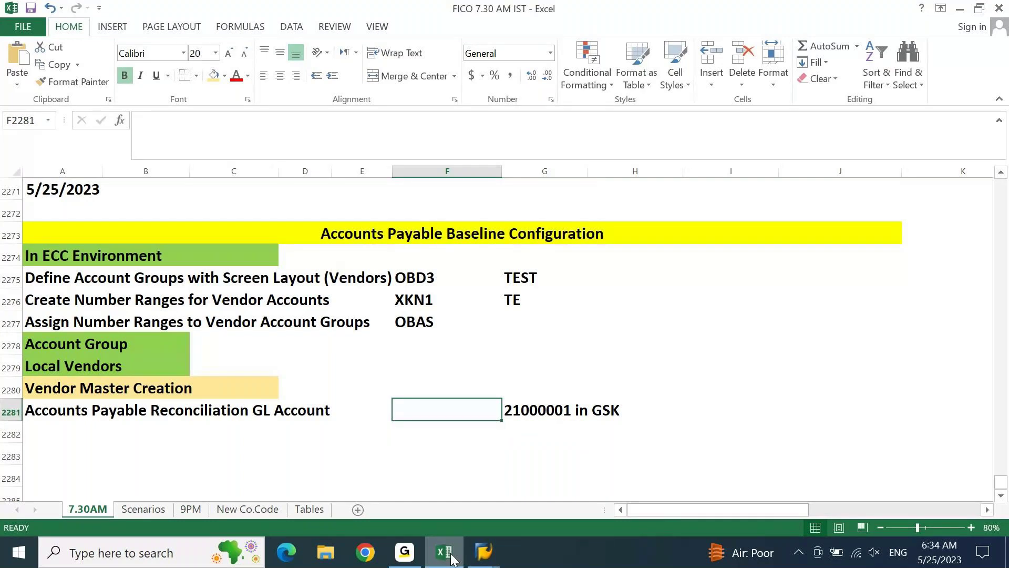
pyautogui.write('FS0')
pyautogui.press('Return')
pyautogui.press('Return')
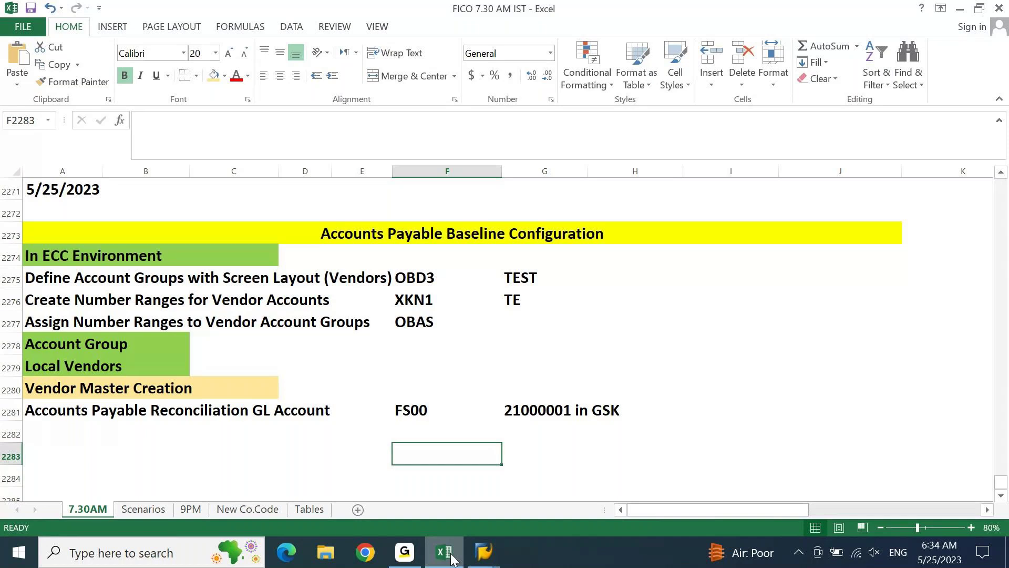
# Add a 'Vendor Master Creation' row in A2282 with FK01/XK01 in F2282.
pyautogui.press('Up')
pyautogui.press('Home')
pyautogui.write('Vendor Master Creation')
pyautogui.press('Escape')
pyautogui.write('Vend')
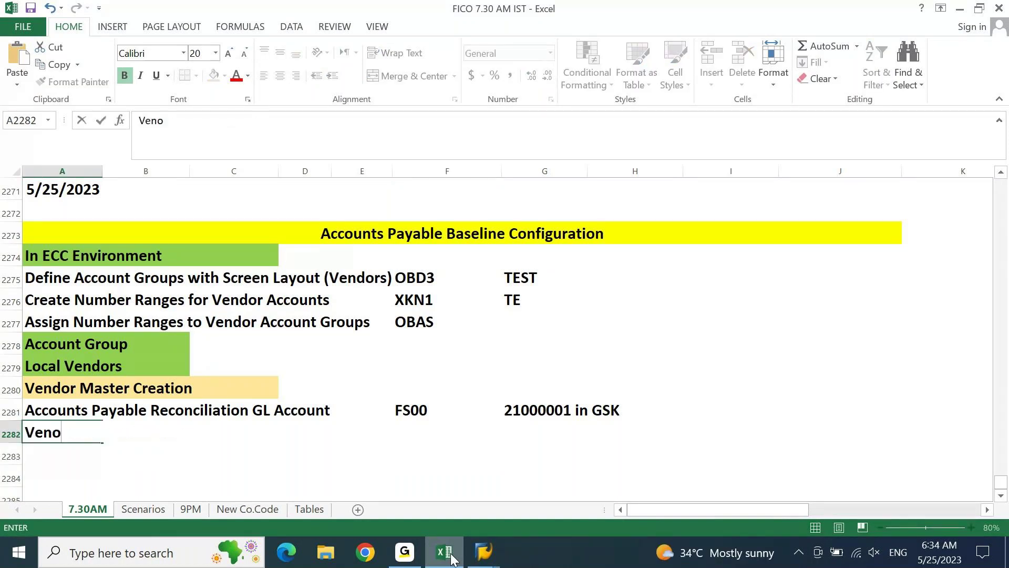
pyautogui.press('Tab')
pyautogui.press('Tab')
pyautogui.press('Tab')
pyautogui.press('Tab')
pyautogui.press('Tab')
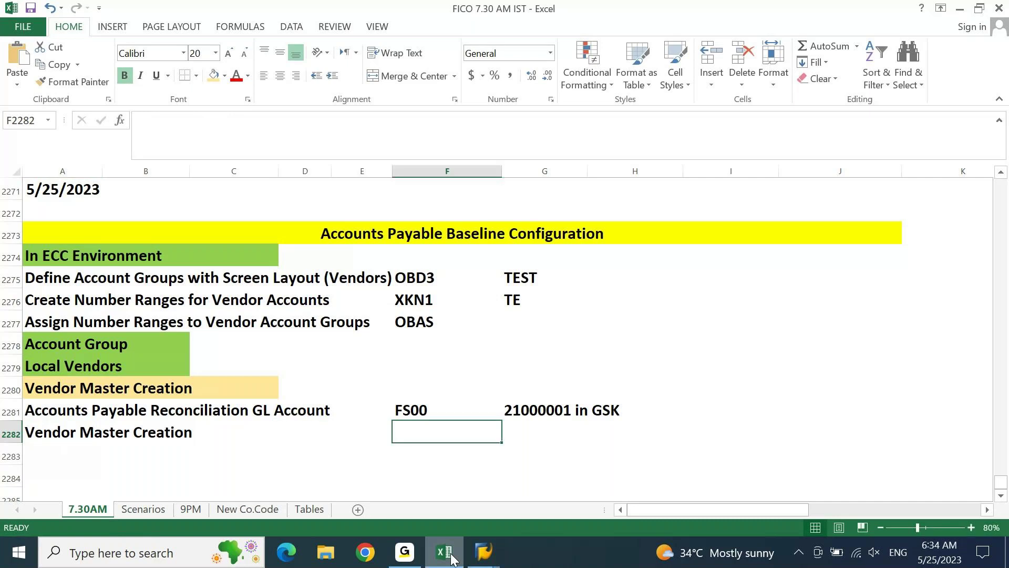
pyautogui.write('FK01/XK01')
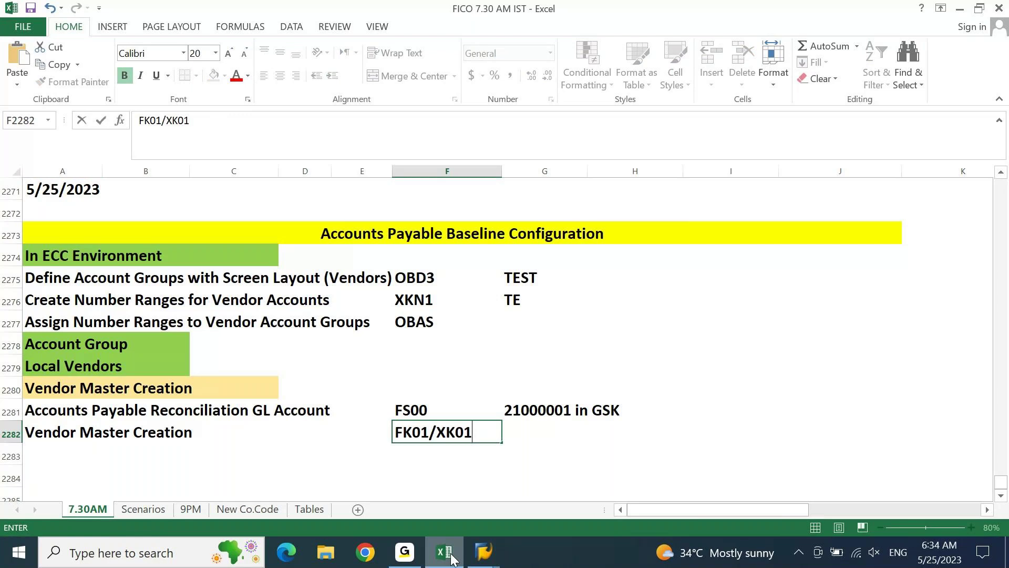
pyautogui.press('Return')
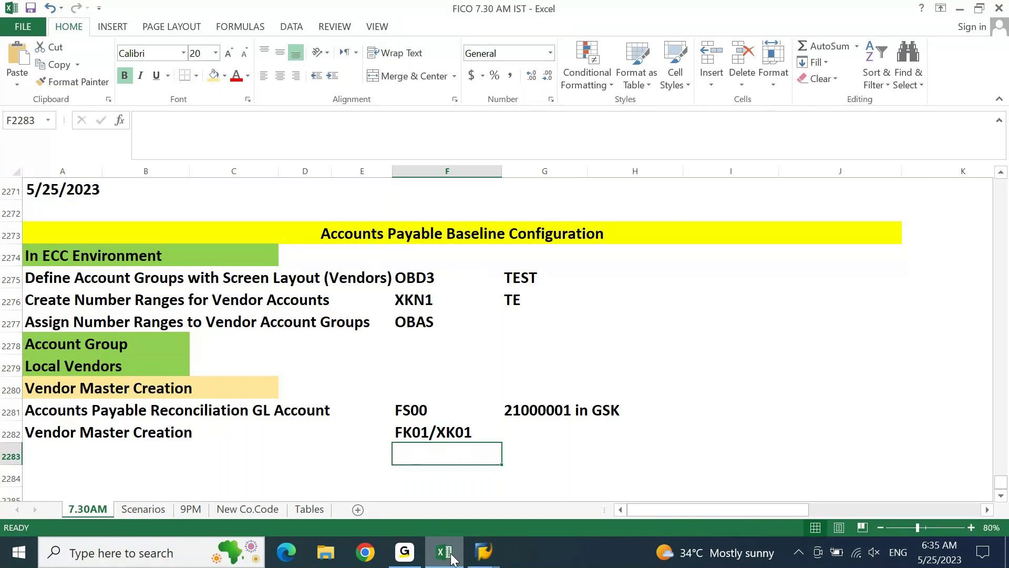
# Back in SAP, leave the current screen with /n and start transaction FK01.
pyautogui.click(484, 552)
pyautogui.click(498, 484)
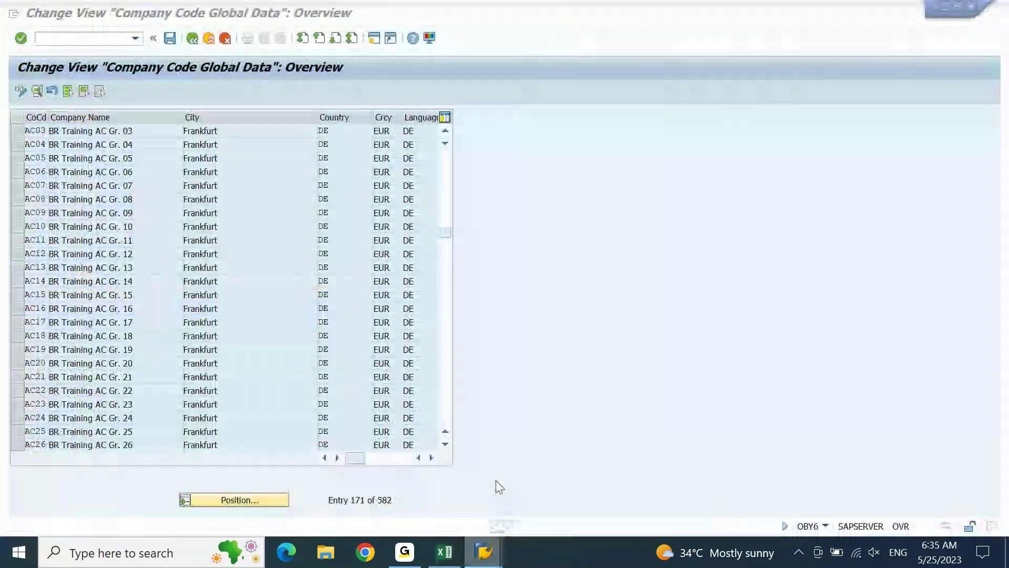
pyautogui.click(113, 37)
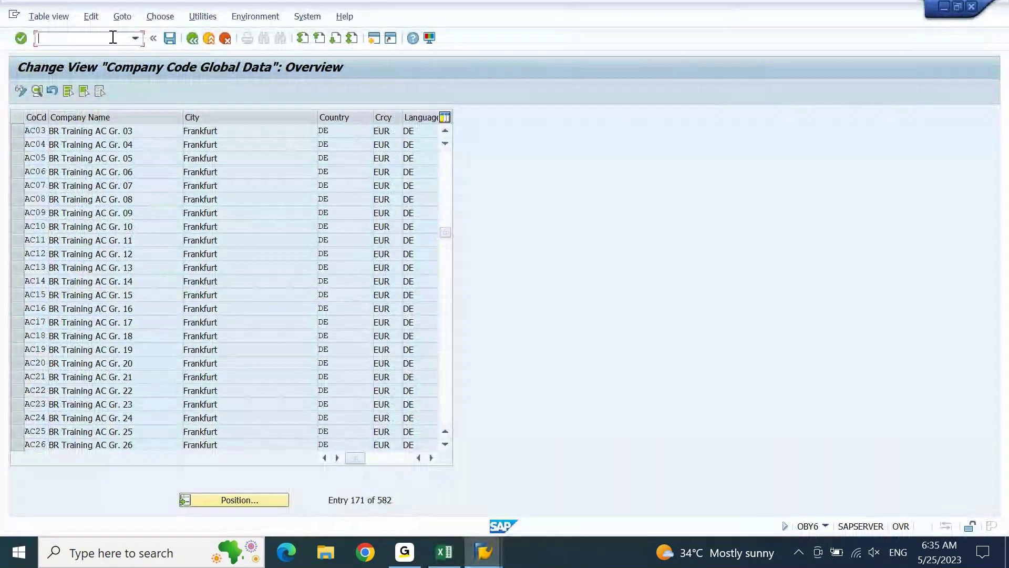
pyautogui.write('/n')
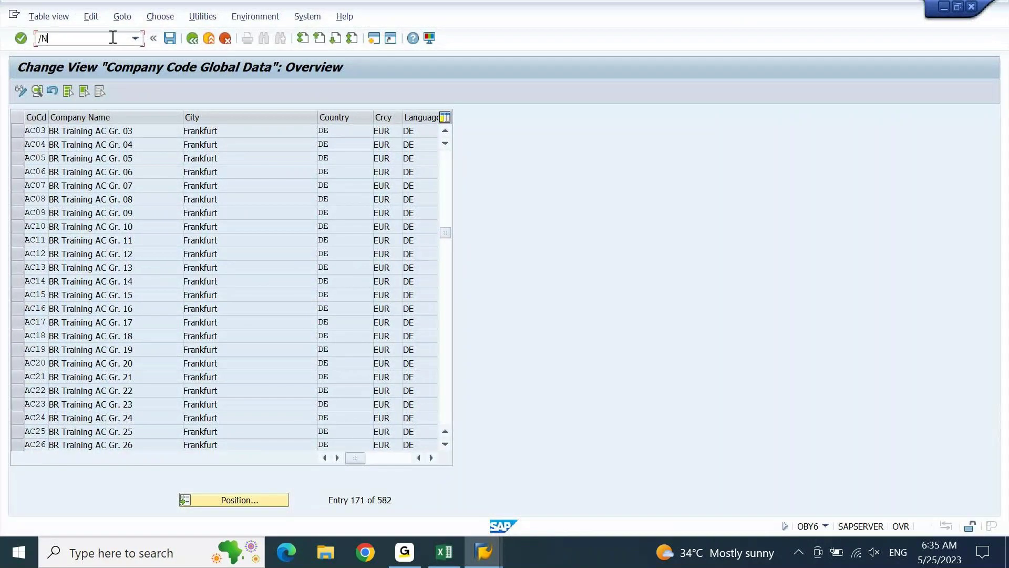
pyautogui.press('Return')
pyautogui.write('FK01')
pyautogui.press('Return')
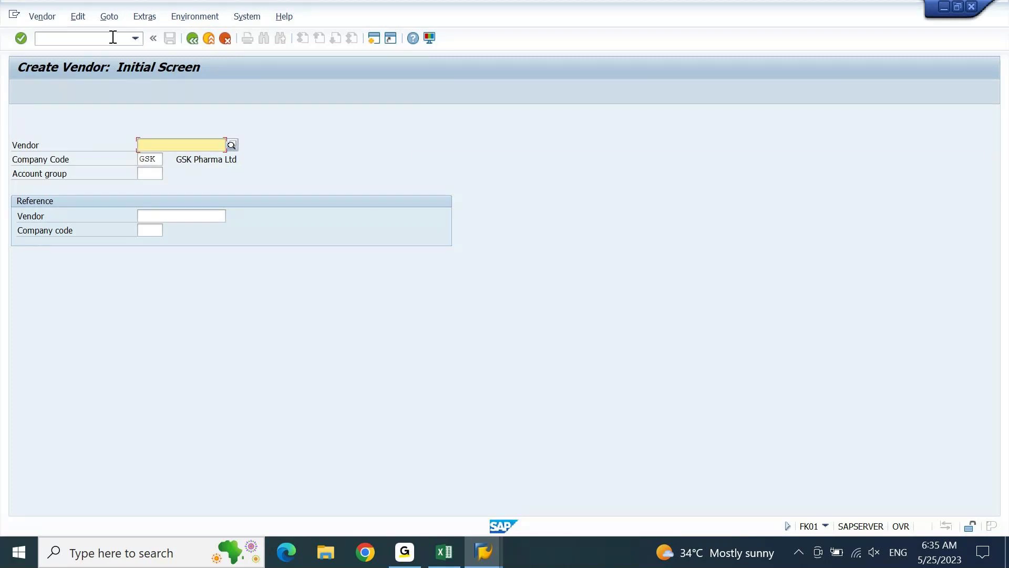
# Choose account group TEST for the new vendor and continue to the address screen.
pyautogui.press('Tab')
pyautogui.press('Tab')
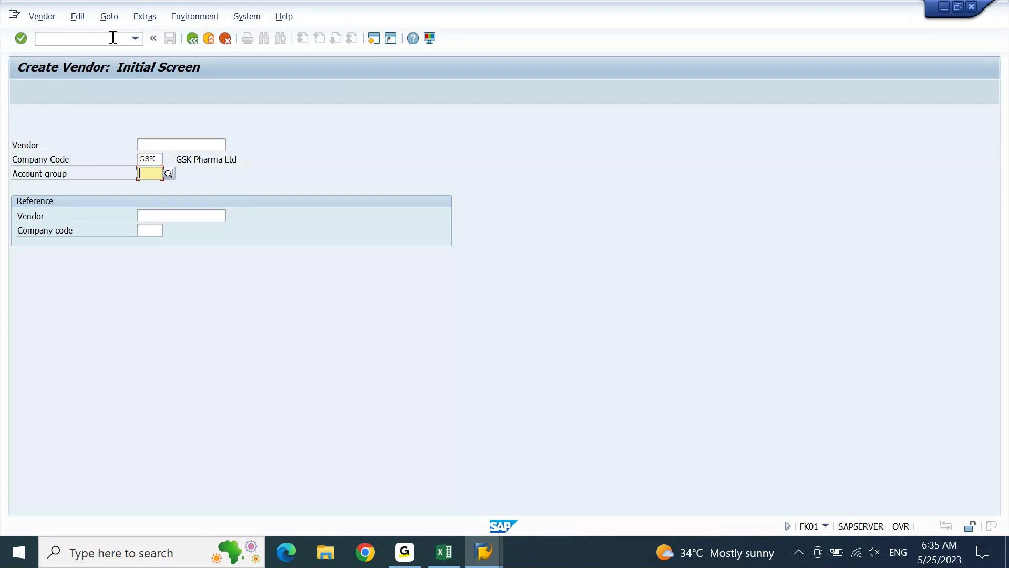
pyautogui.write('TEST')
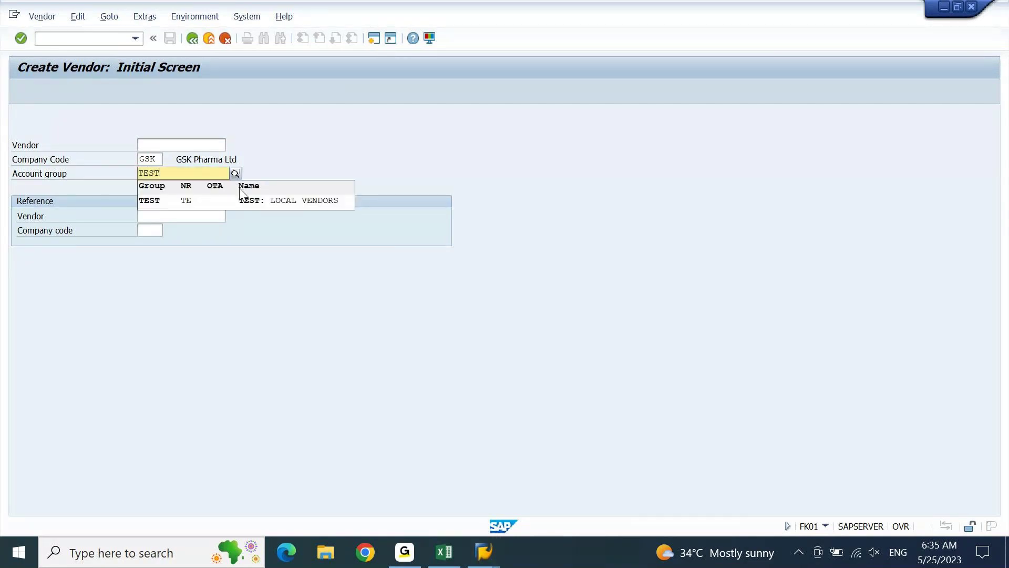
pyautogui.click(245, 202)
pyautogui.click(216, 146)
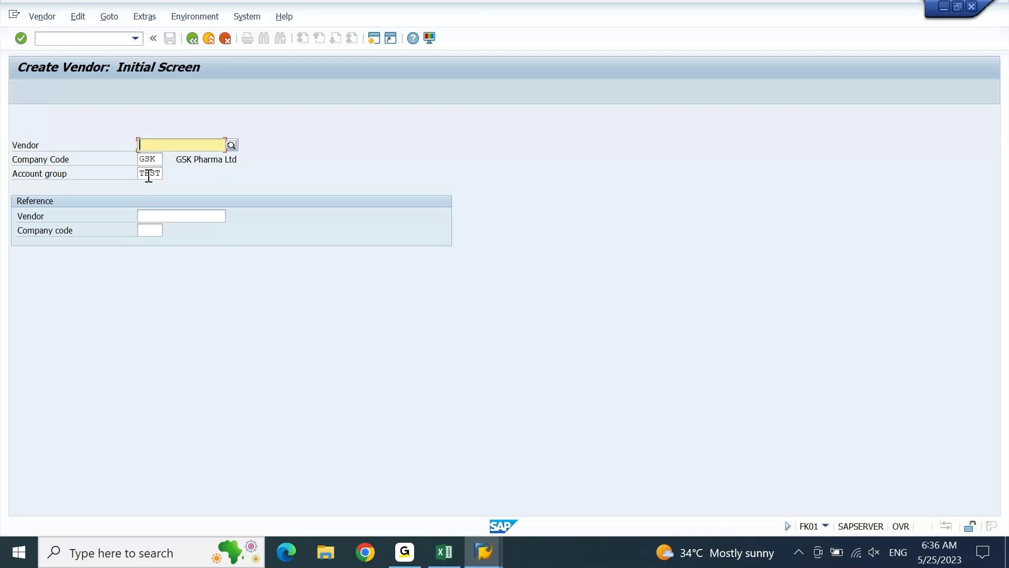
pyautogui.click(22, 37)
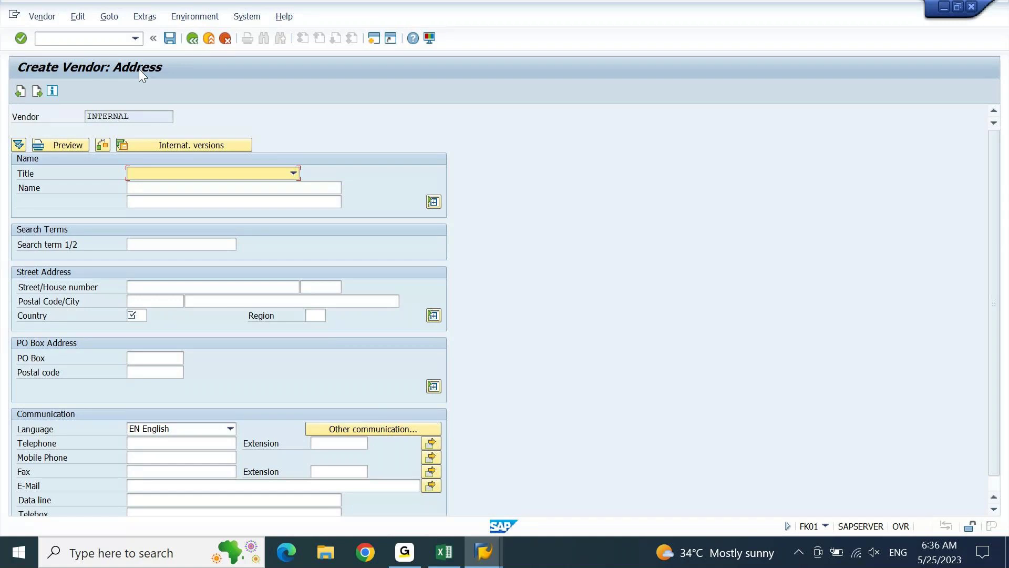
# Set the vendor's title to Company and its name to D-MART INDIA.
pyautogui.click(284, 174)
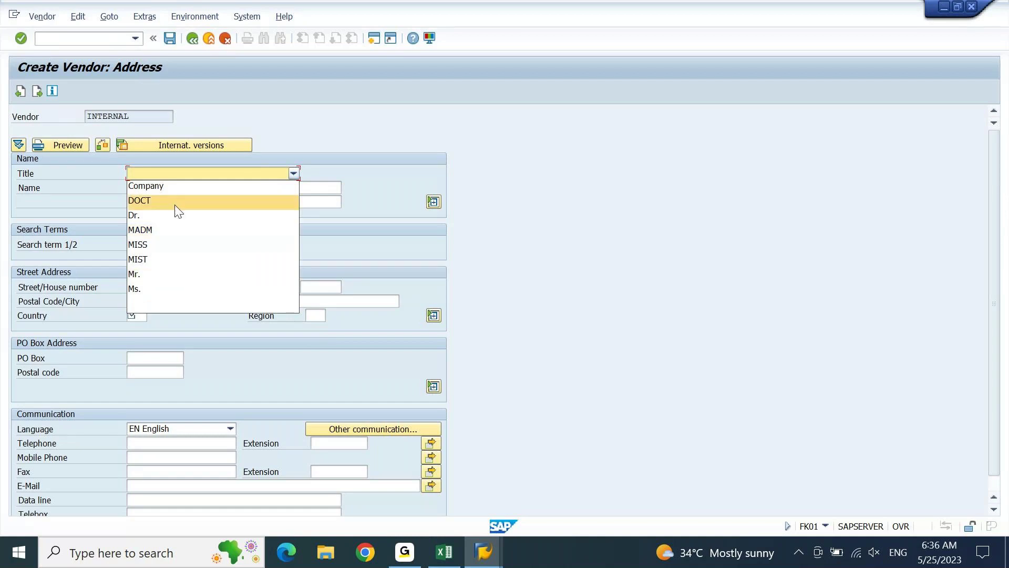
pyautogui.click(176, 185)
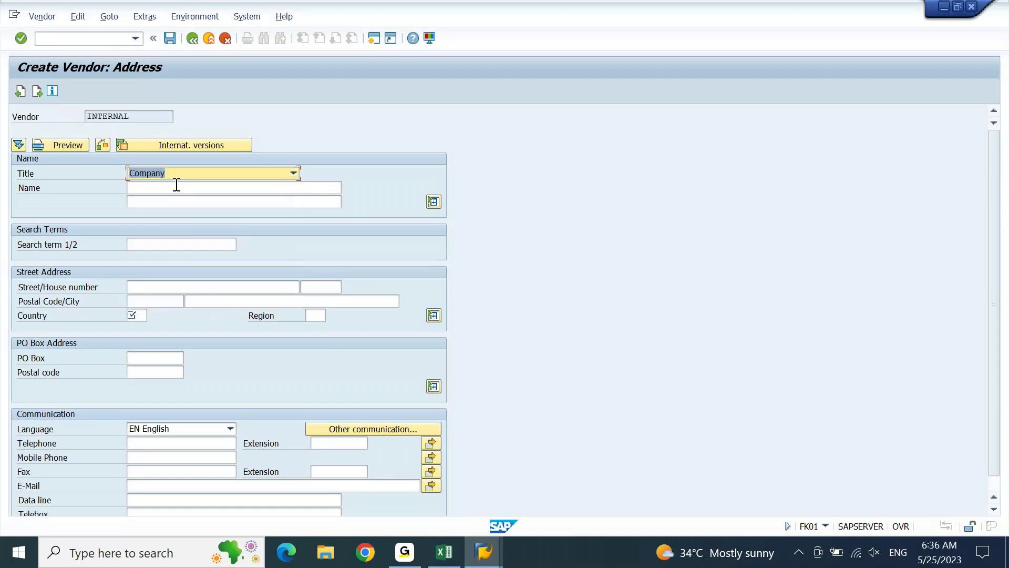
pyautogui.click(177, 185)
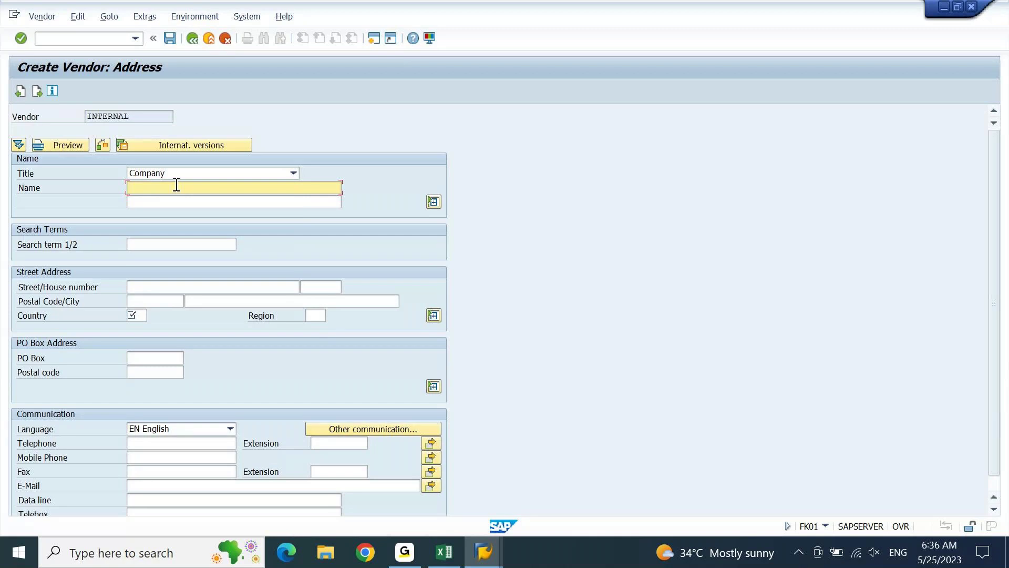
pyautogui.write('D-MART INDIA')
# Enter search term D-MART, street GROCERIES STREET and house number 10.
pyautogui.press('Tab')
pyautogui.press('Tab')
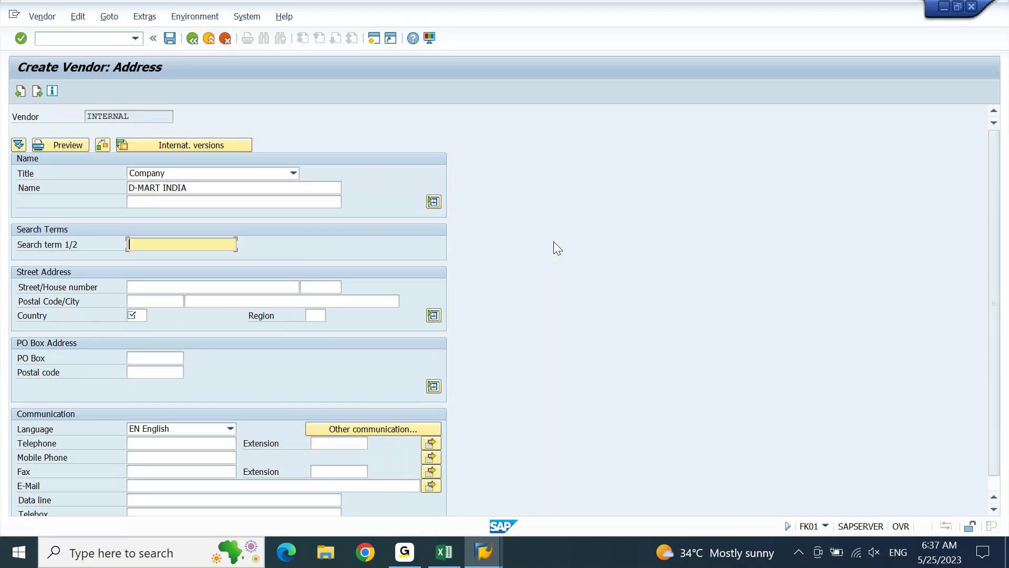
pyautogui.write('D0')
pyautogui.press('BackSpace')
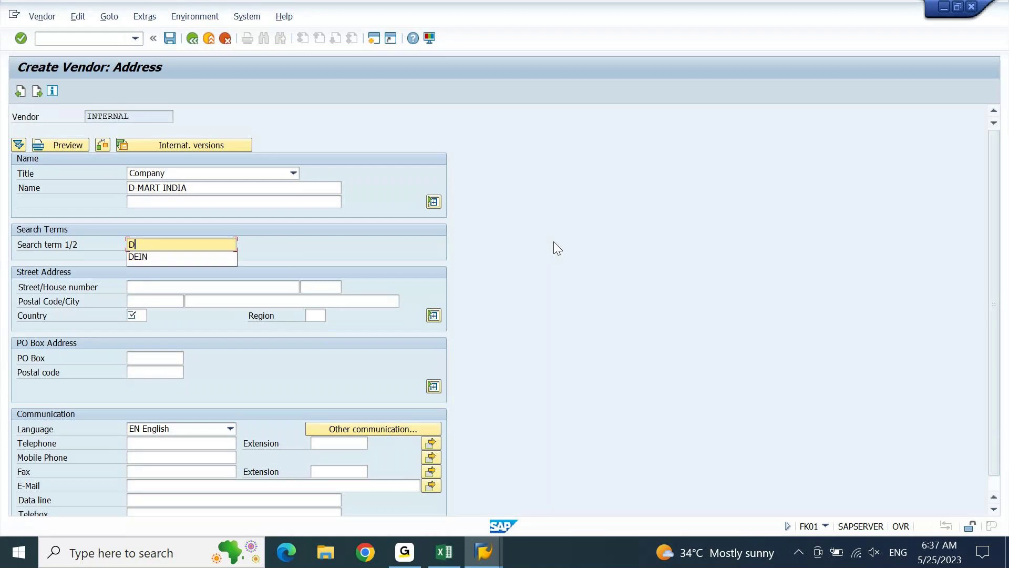
pyautogui.write('-MART')
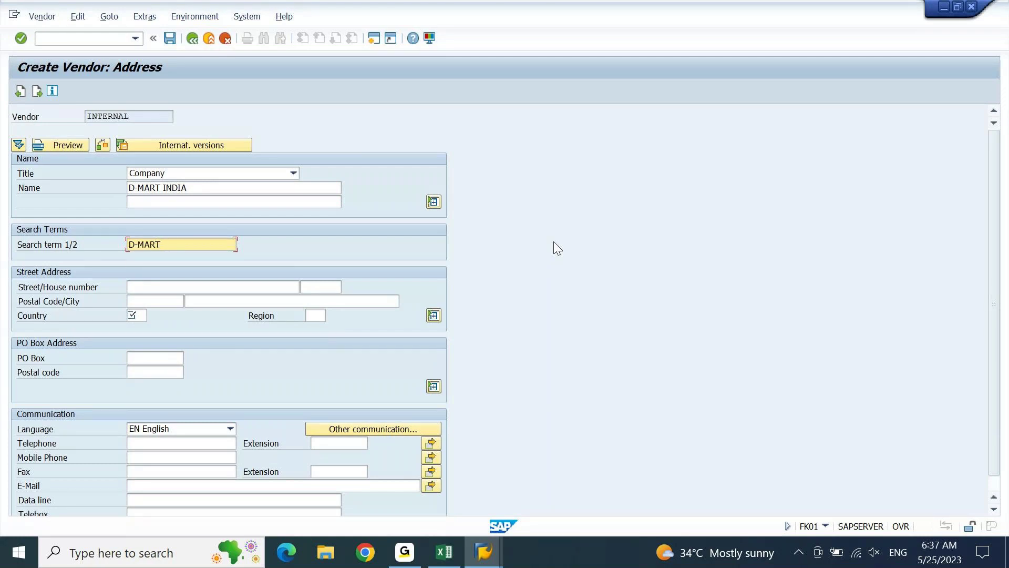
pyautogui.press('Tab')
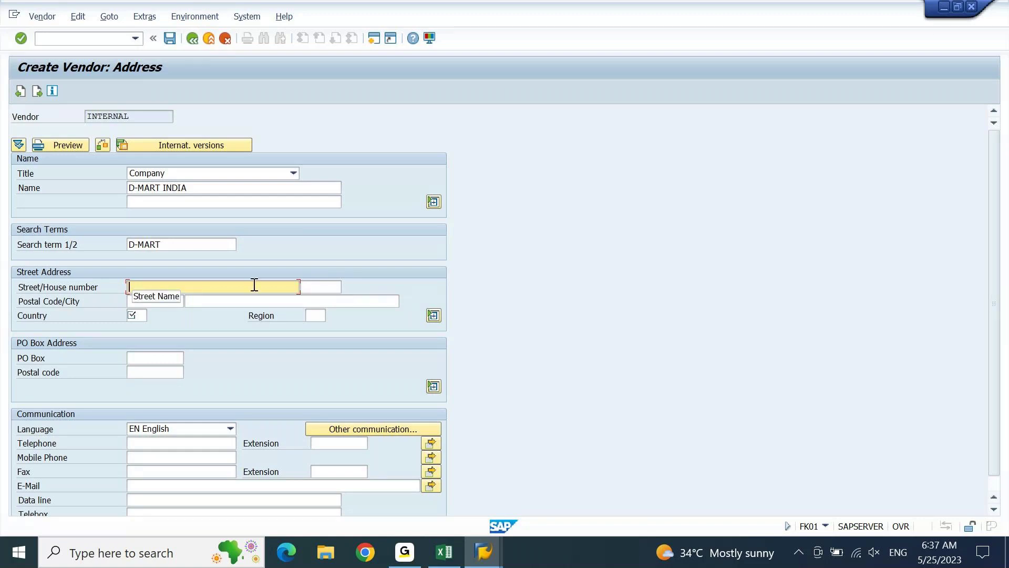
pyautogui.write('GROCERIES STREET')
pyautogui.press('Tab')
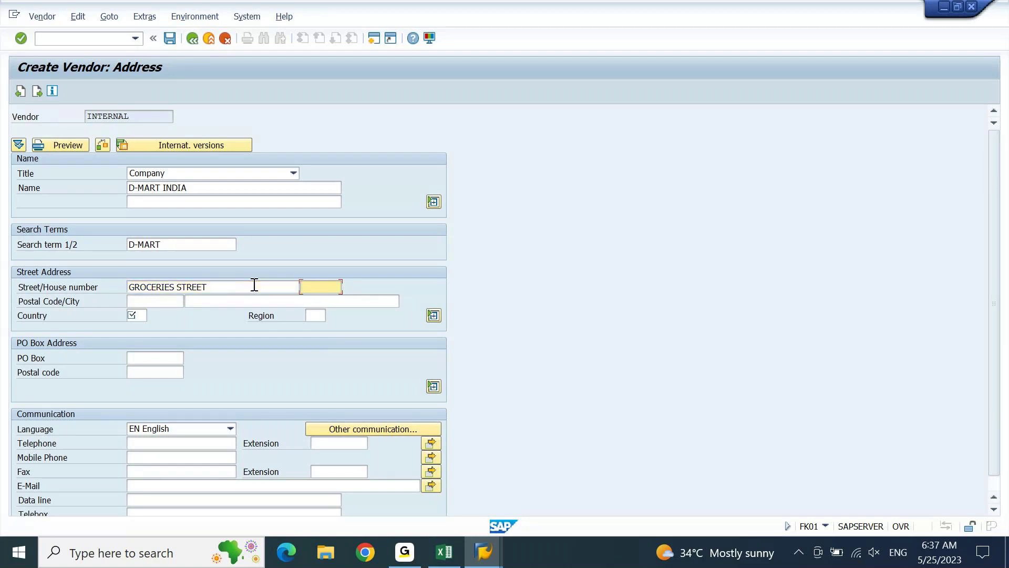
pyautogui.write('10')
pyautogui.click(195, 304)
# Enter postal code 400800 and city MUMBAI in the vendor address.
pyautogui.click(158, 303)
pyautogui.click(228, 301)
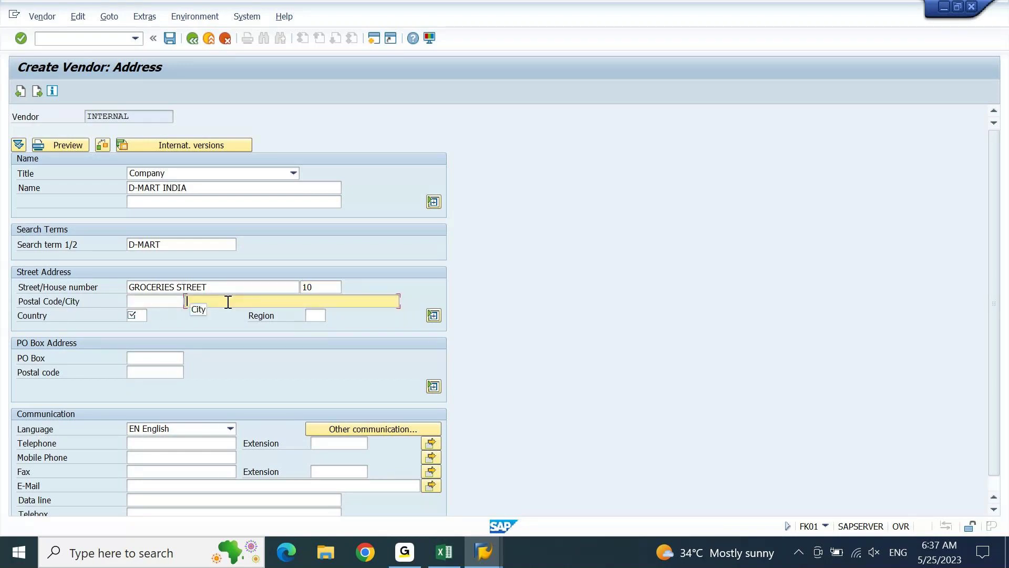
pyautogui.click(164, 300)
pyautogui.write('MUMBAI')
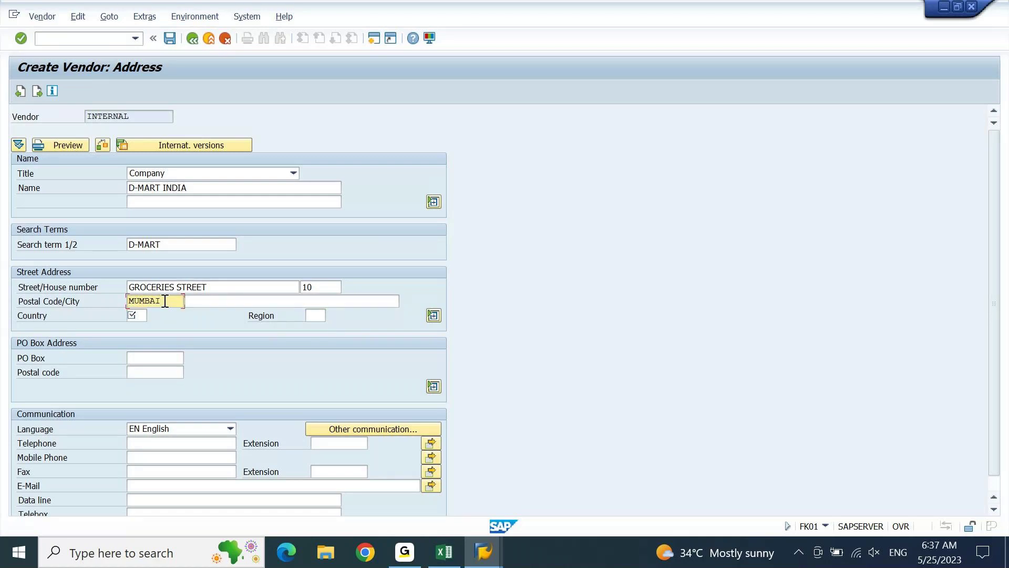
pyautogui.doubleClick(165, 301)
pyautogui.write('400800')
pyautogui.press('Tab')
pyautogui.write('MUMBAI')
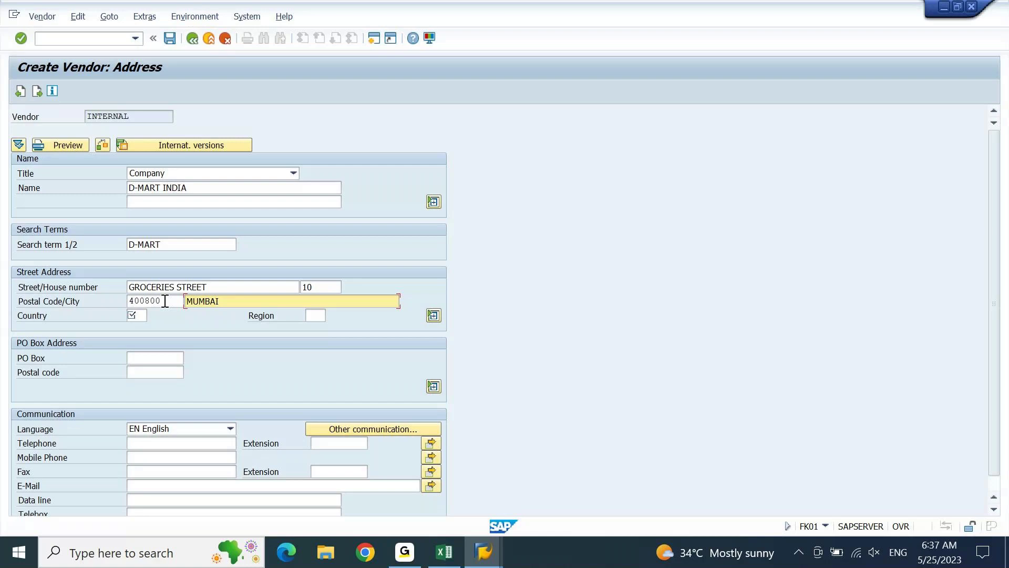
# Set country IN India and region 13 for the address.
pyautogui.click(138, 315)
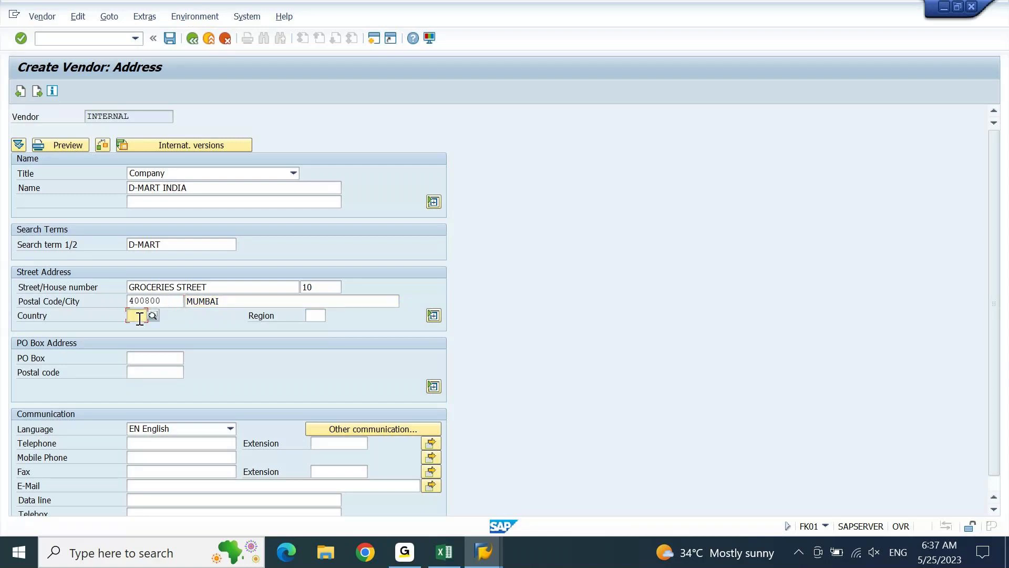
pyautogui.write('IN')
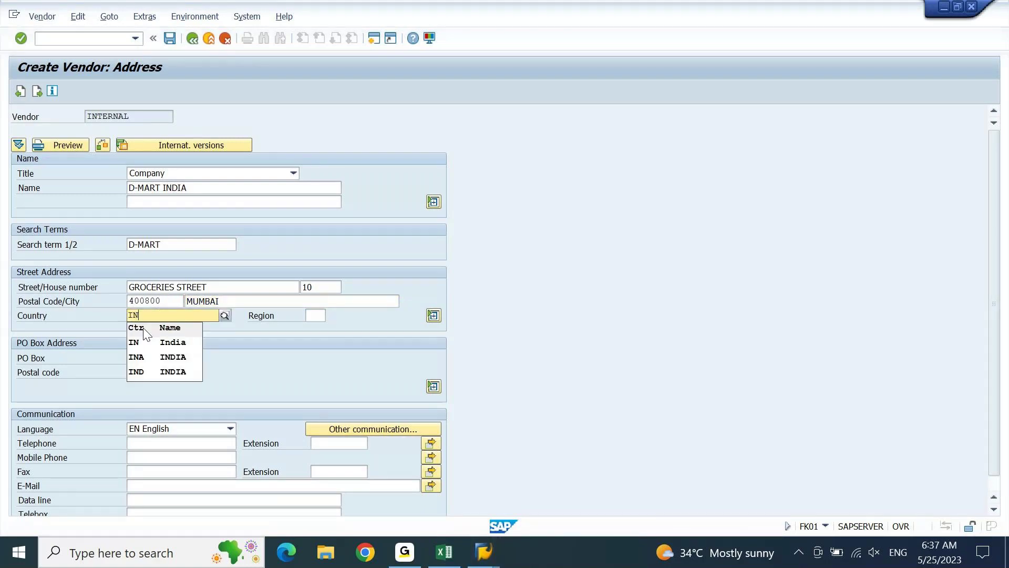
pyautogui.click(153, 342)
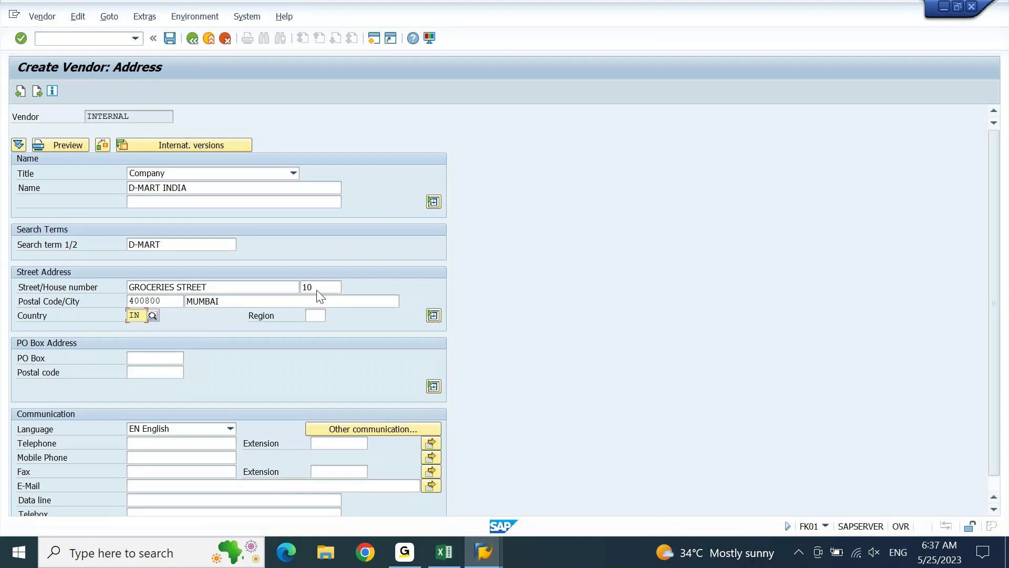
pyautogui.click(322, 316)
pyautogui.click(333, 316)
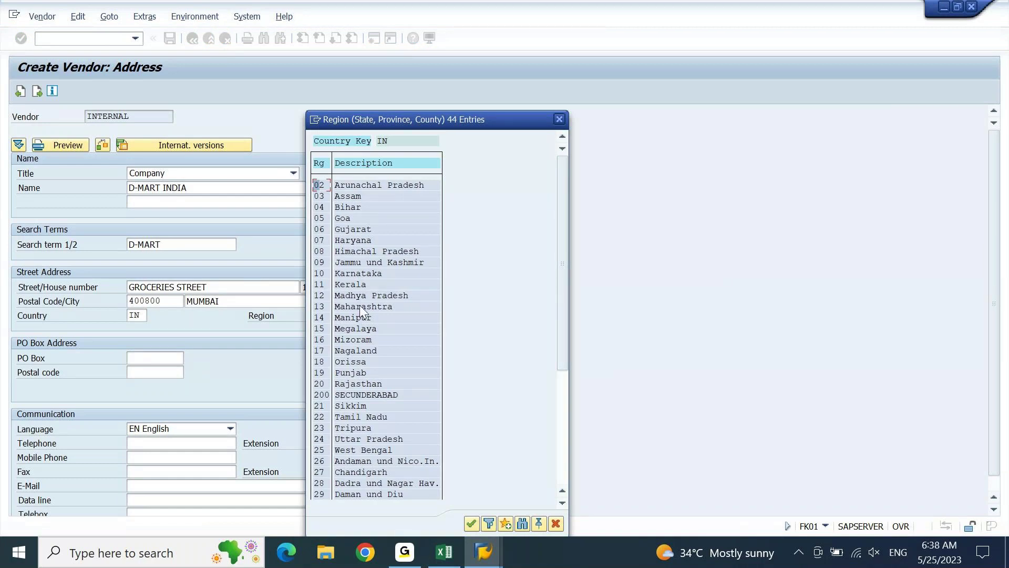
pyautogui.press('Escape')
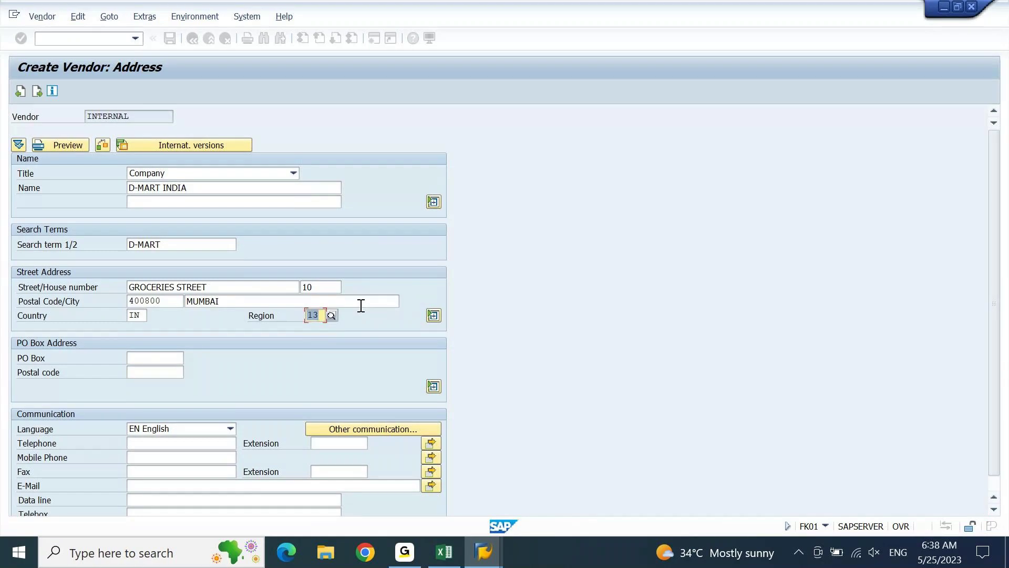
pyautogui.write('13')
pyautogui.press('Return')
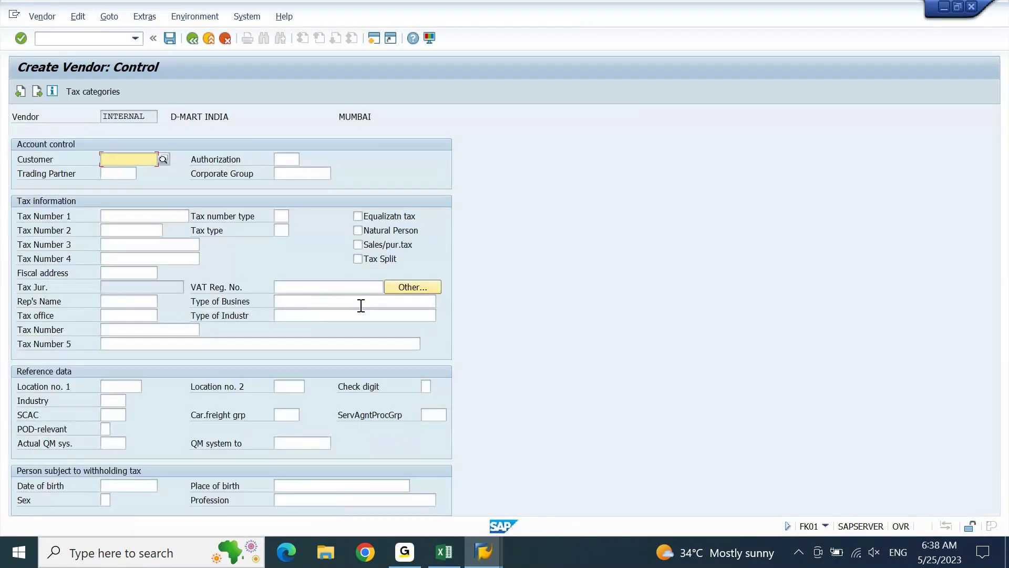
# Recheck the address screen, then confirm it to reach the Create Vendor: Control screen.
pyautogui.click(21, 90)
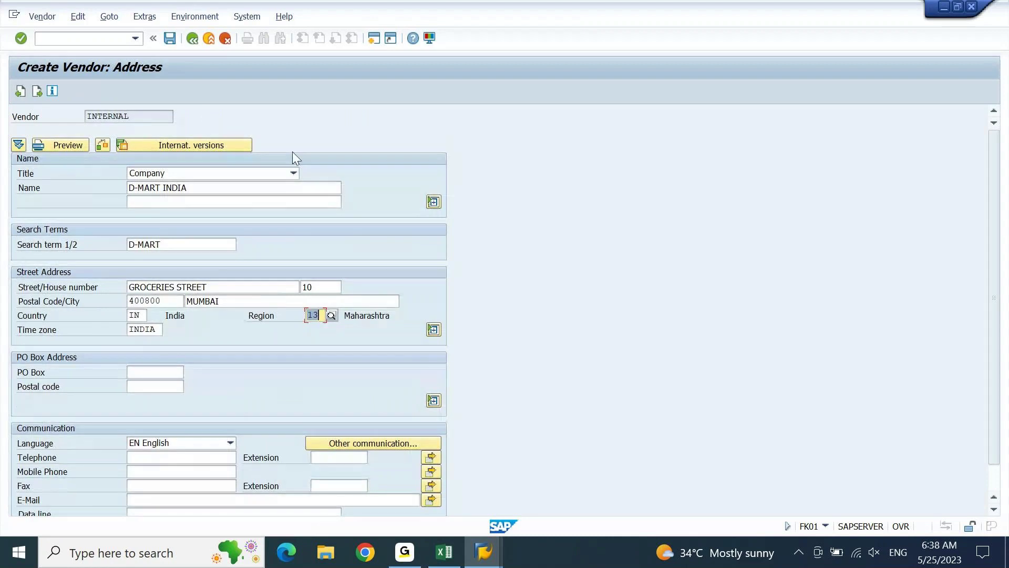
pyautogui.scroll(-2, 1004, 163)
pyautogui.scroll(2, 1004, 163)
pyautogui.press('Return')
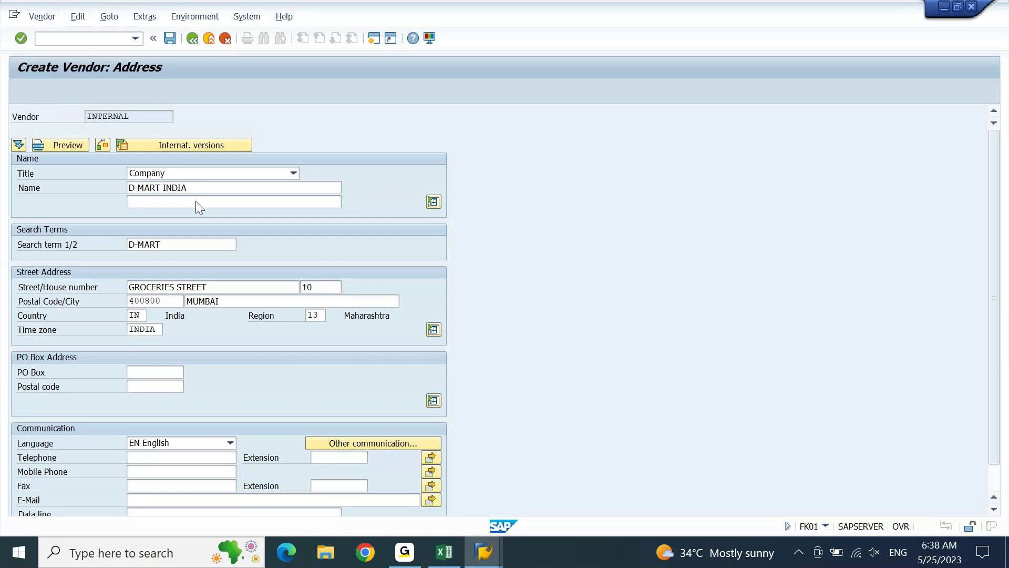
pyautogui.press('Return')
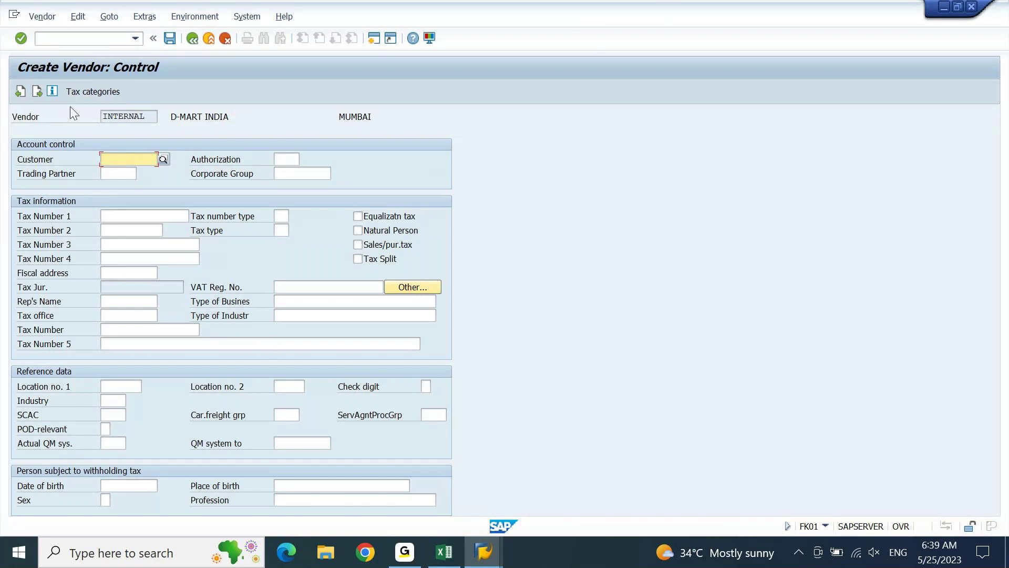
# Move past Contact persons to the GSK Accounting information screen.
pyautogui.click(38, 92)
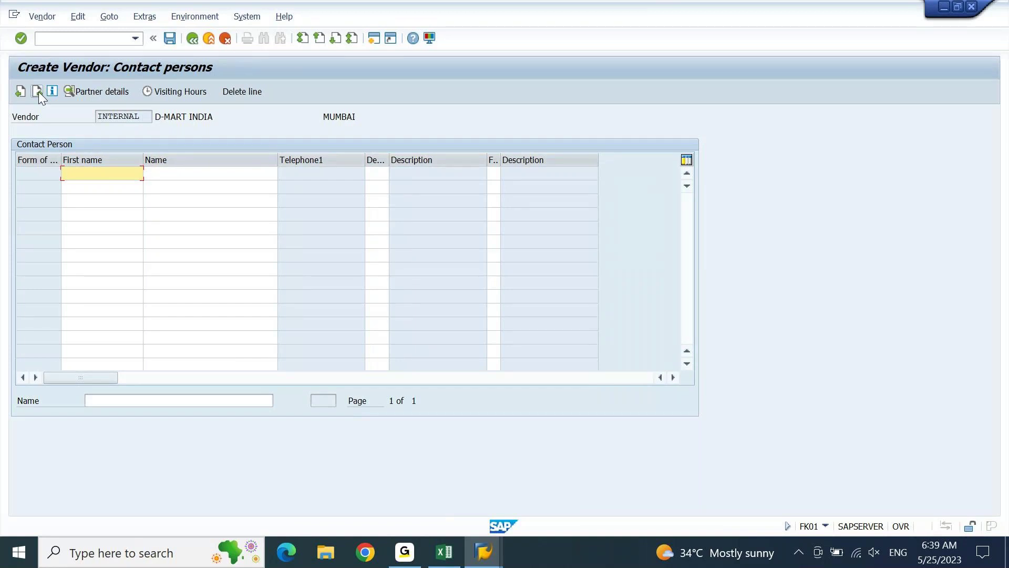
pyautogui.click(37, 92)
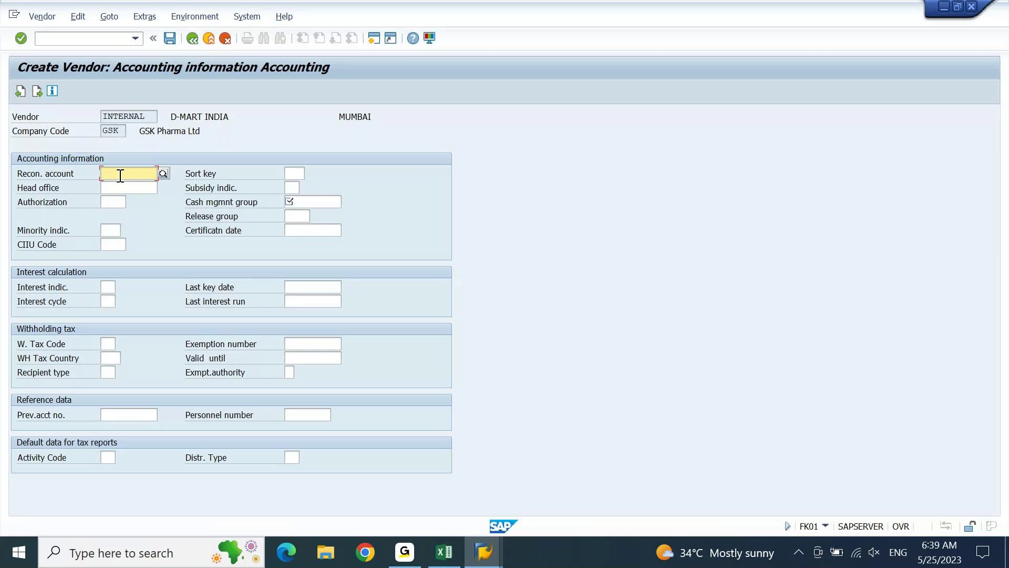
# Pick 21000001 Accounts Payable Local Vendors from the reconciliation account list.
pyautogui.click(164, 173)
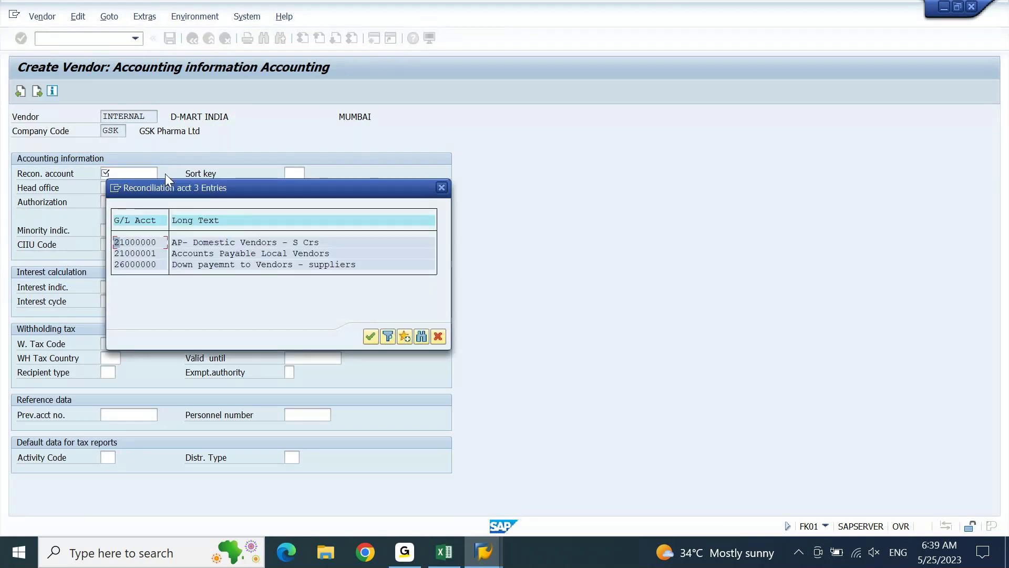
pyautogui.moveTo(224, 188); pyautogui.dragTo(386, 107)
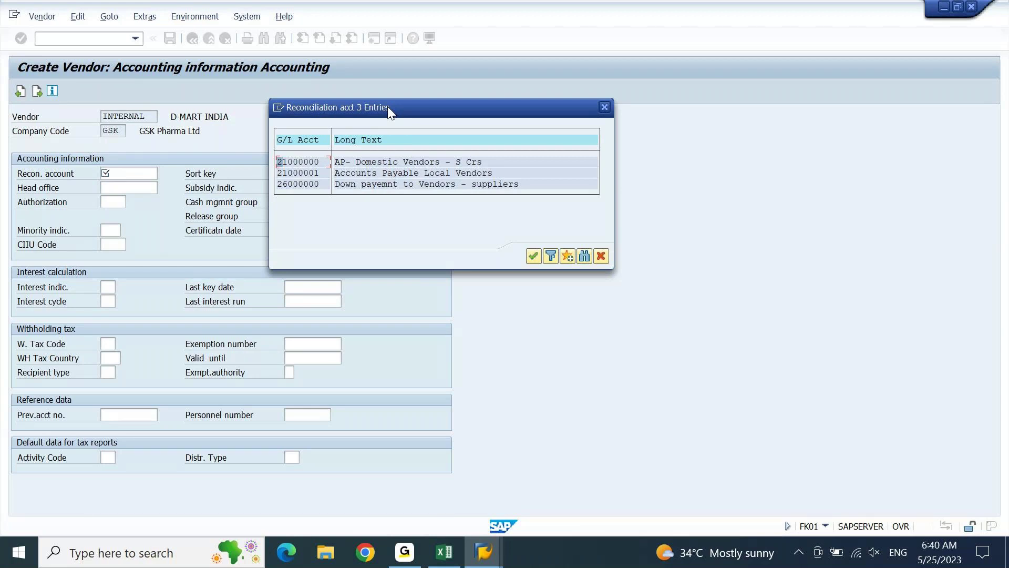
pyautogui.moveTo(388, 104); pyautogui.dragTo(445, 131)
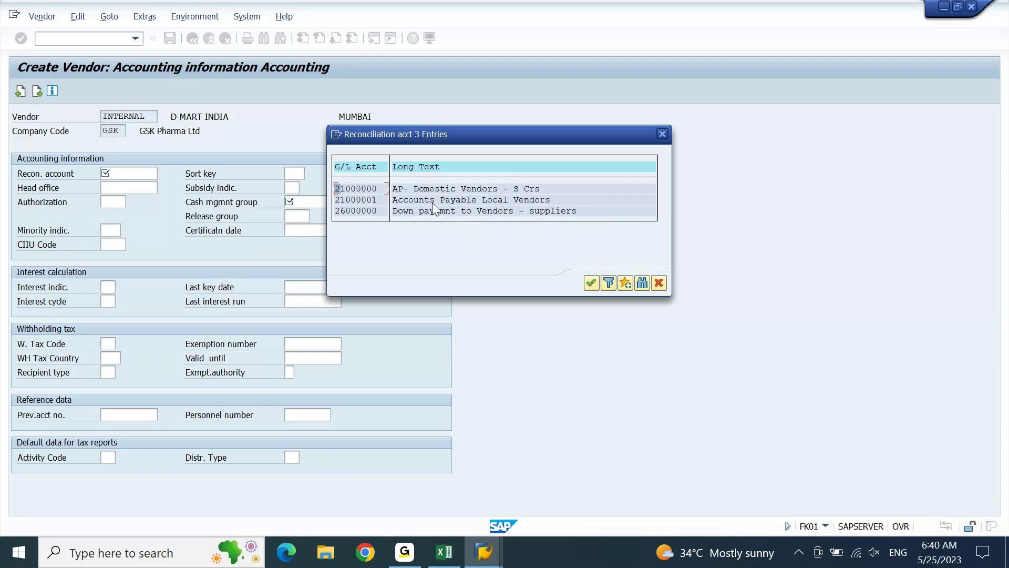
pyautogui.click(360, 200)
pyautogui.doubleClick(359, 200)
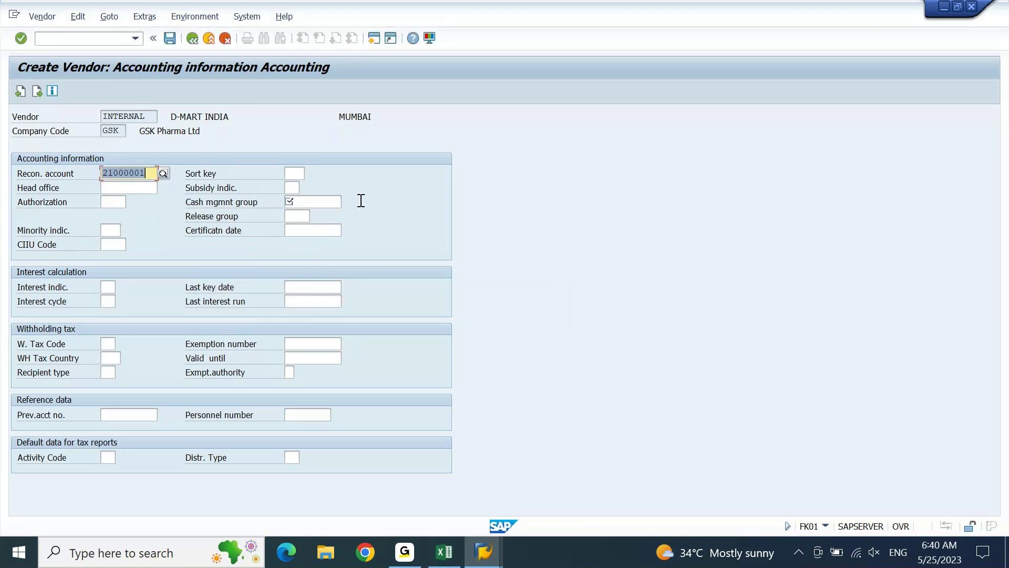
# Enter sort key 001 and choose cash management group A1 Domestic.
pyautogui.click(294, 173)
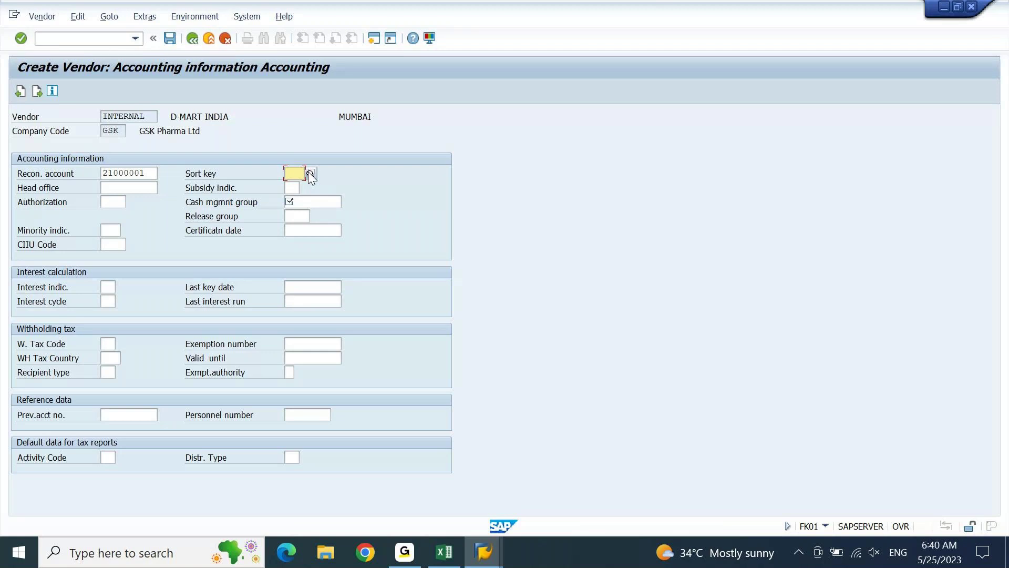
pyautogui.write('001')
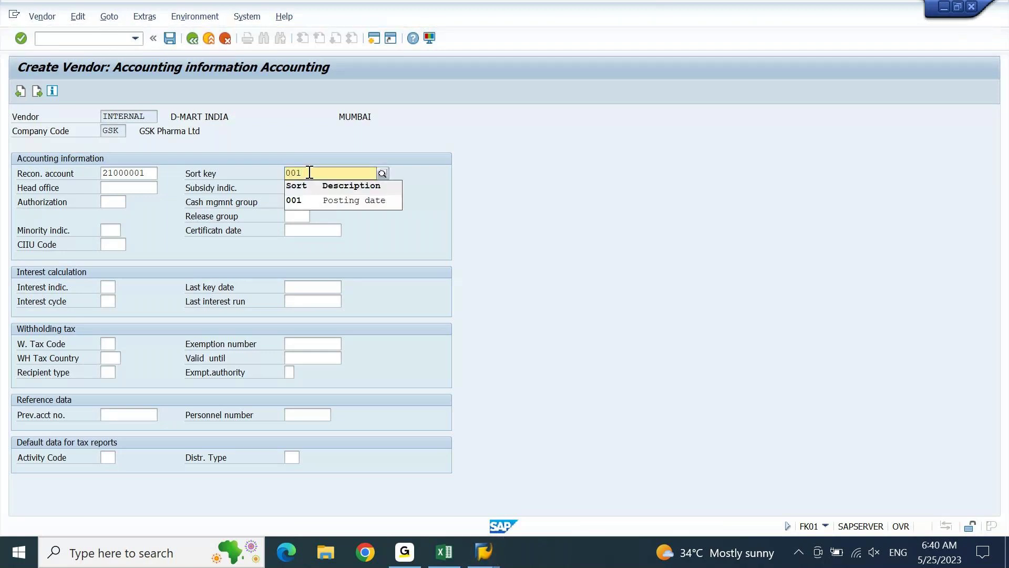
pyautogui.press('Return')
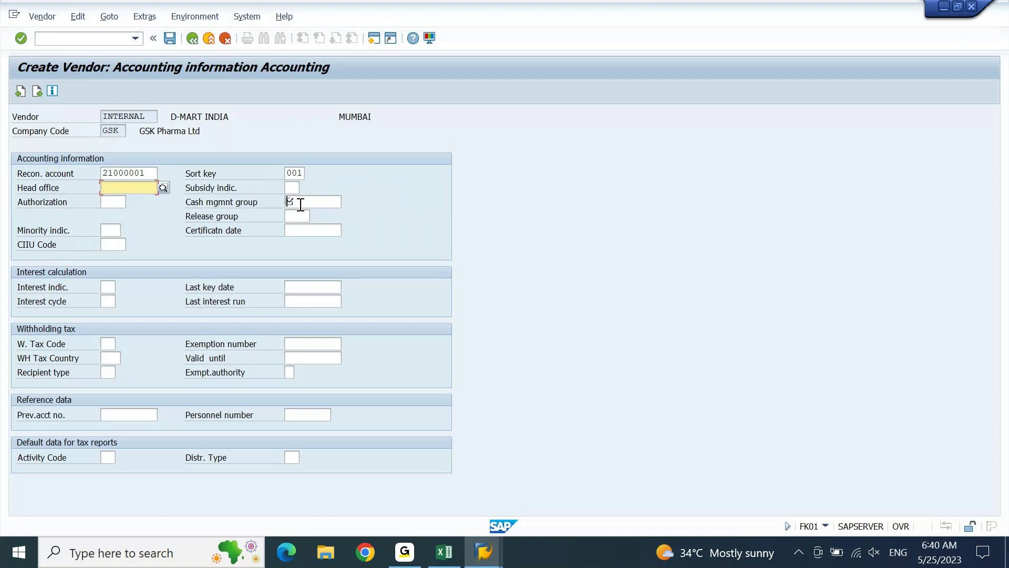
pyautogui.click(300, 204)
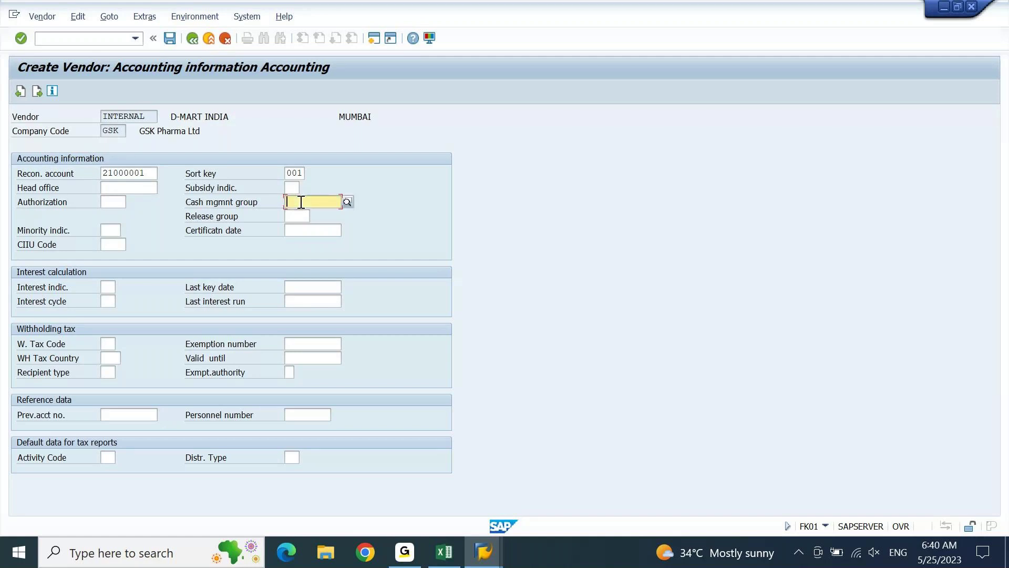
pyautogui.click(346, 203)
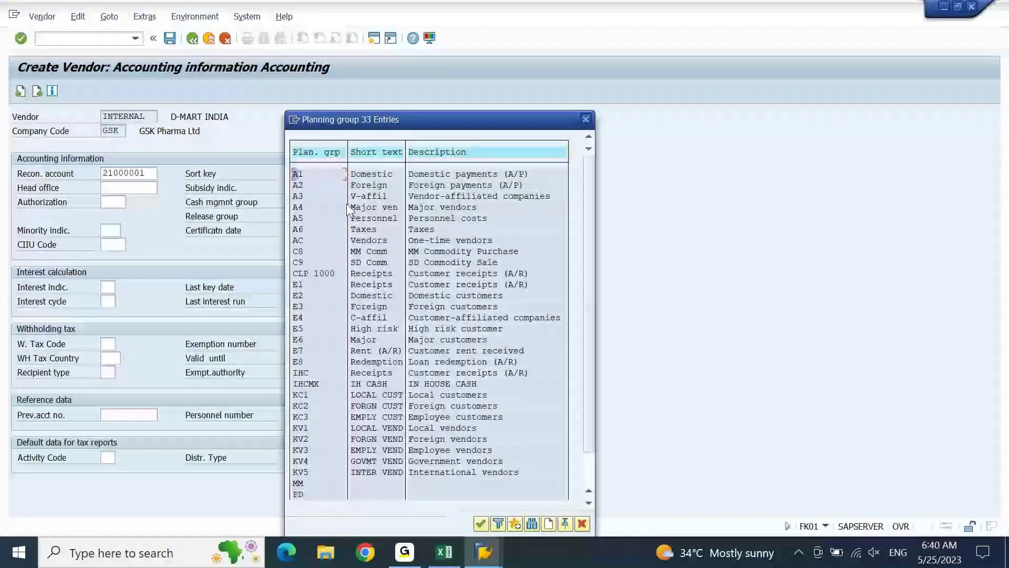
pyautogui.doubleClick(370, 178)
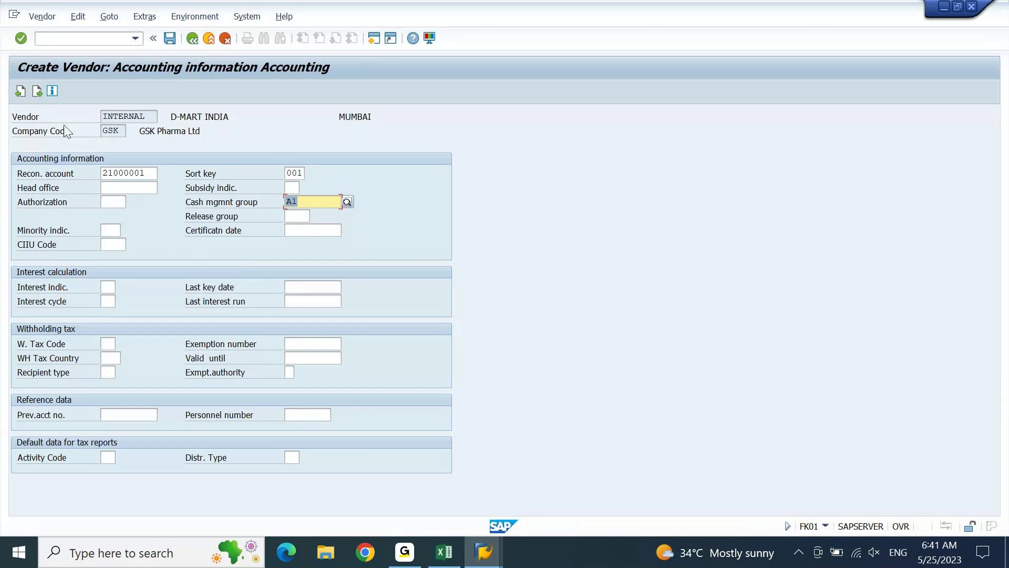
pyautogui.click(39, 96)
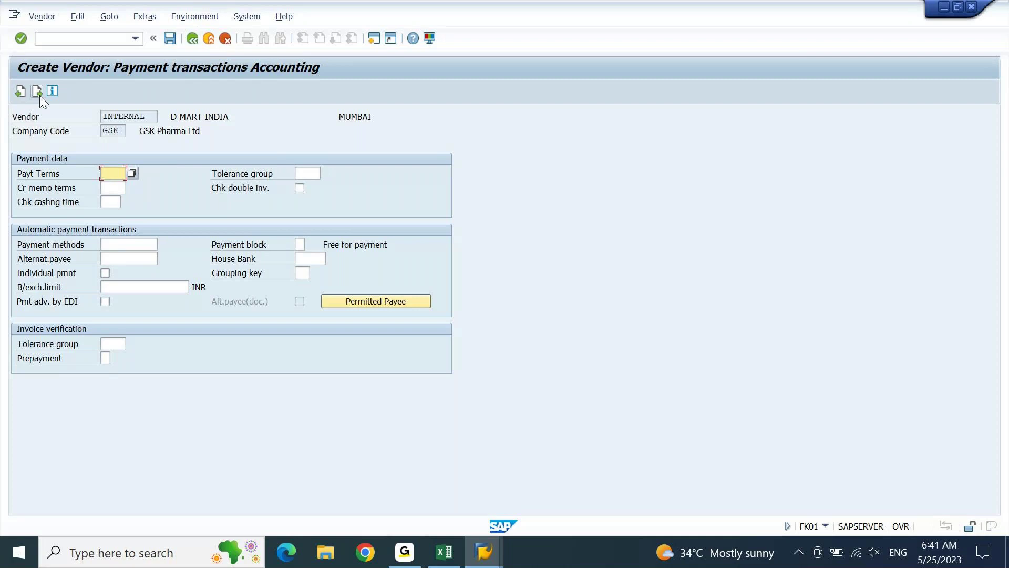
# Advance through Correspondence Accounting until the 'Last data screen reached' save prompt appears.
pyautogui.click(39, 95)
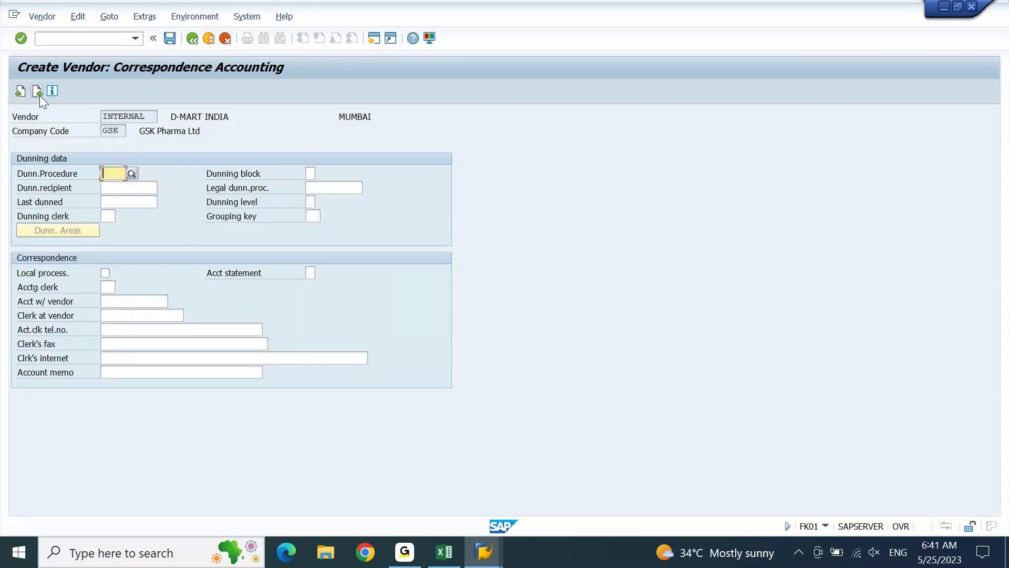
pyautogui.click(40, 95)
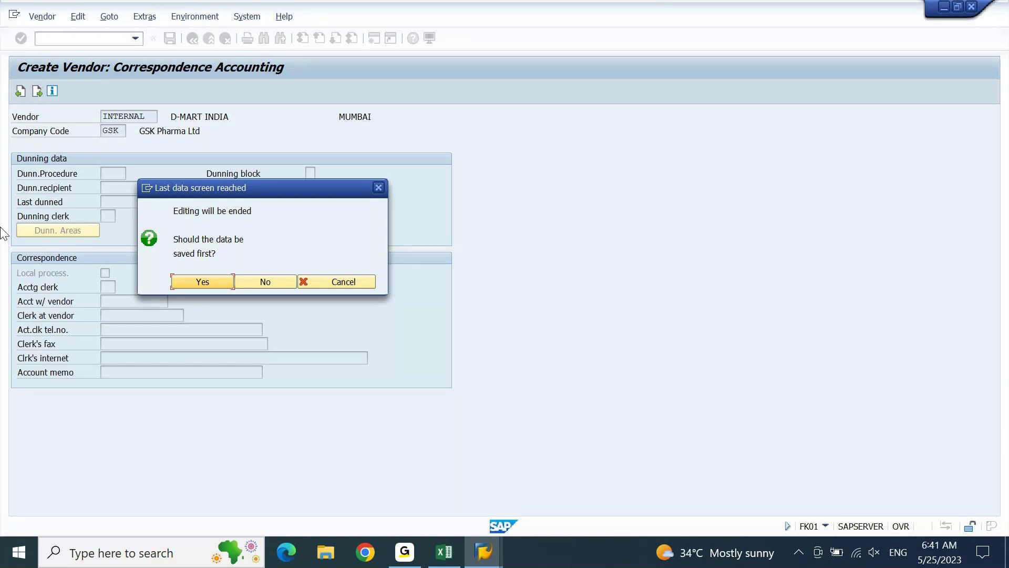
# Confirm saving the vendor, then dismiss the 'Account 1000 already exists' error.
pyautogui.click(194, 282)
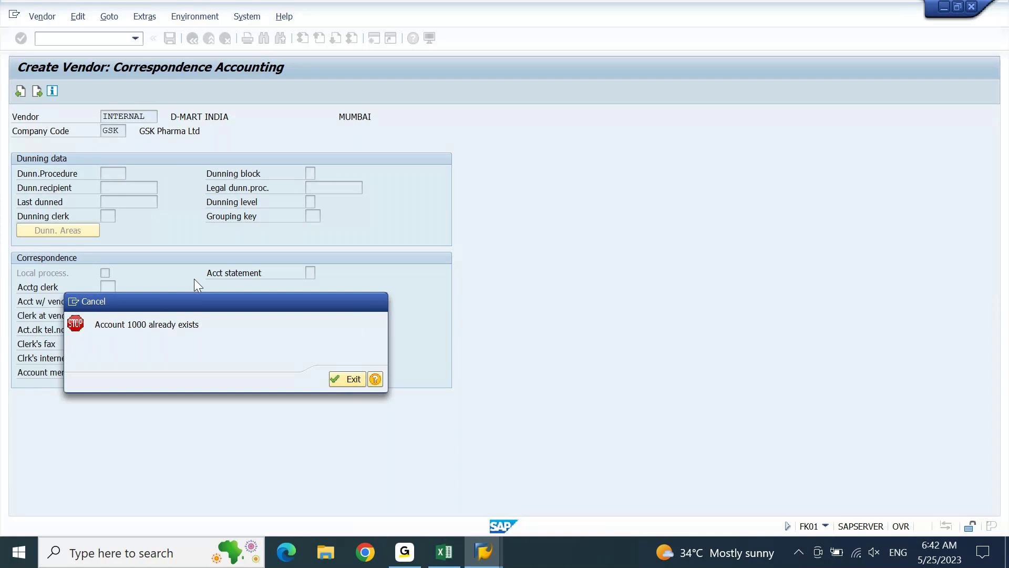
pyautogui.press('Return')
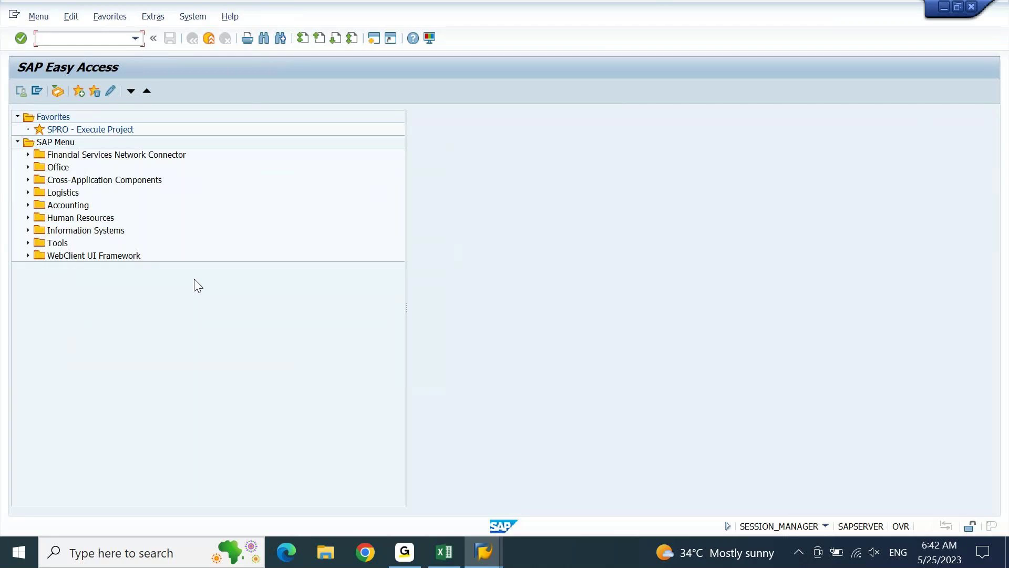
# Display the vendor number range intervals via XKN1 and select interval TE's current number 1004.
pyautogui.write('XKN1')
pyautogui.press('Return')
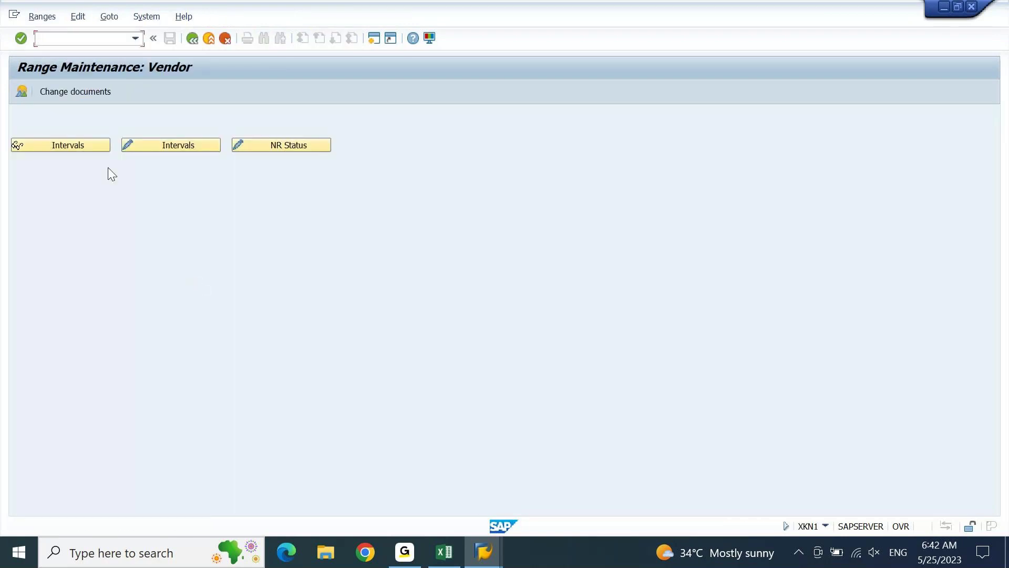
pyautogui.click(84, 145)
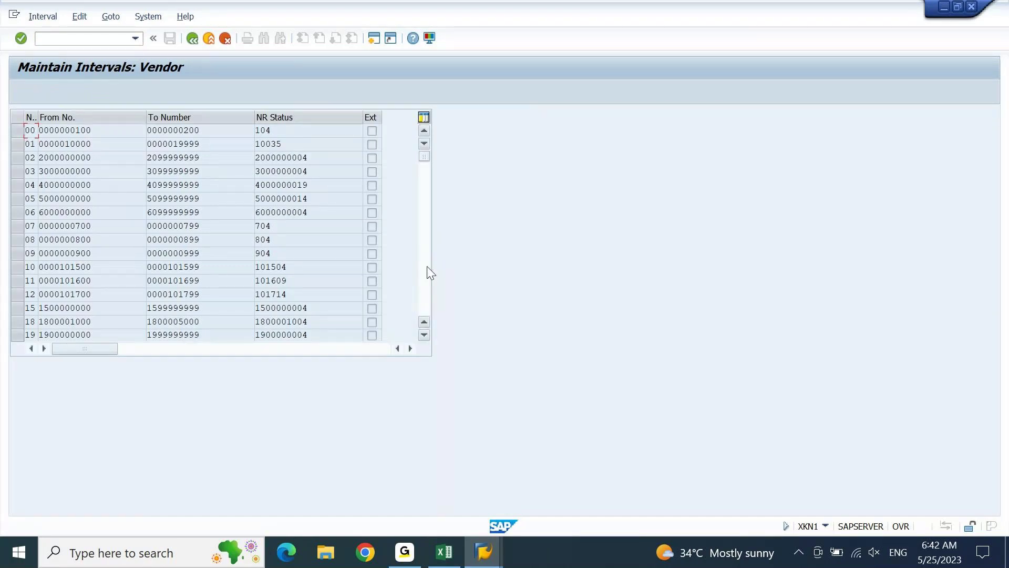
pyautogui.scroll(-10, 429, 272)
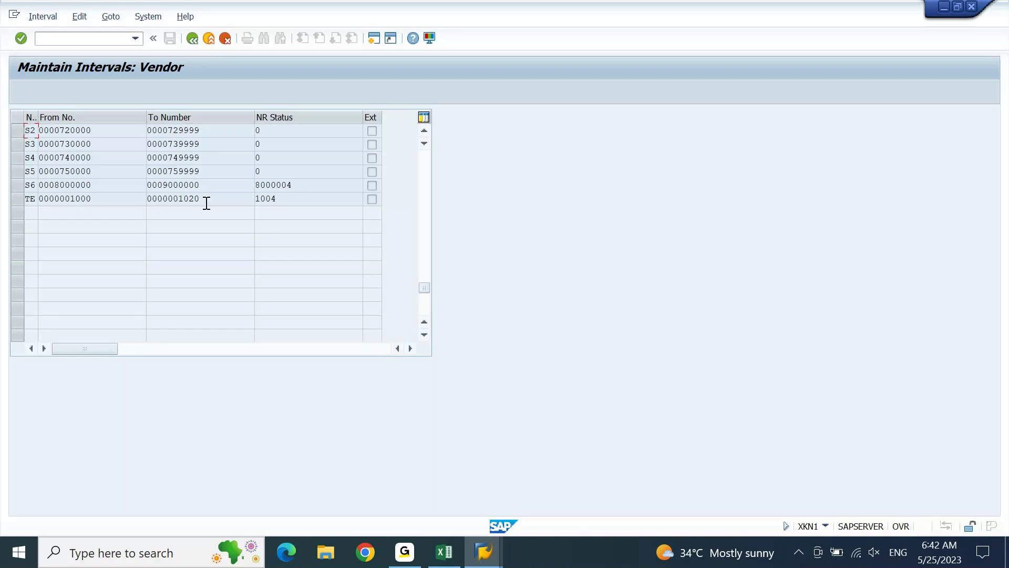
pyautogui.doubleClick(288, 198)
# Open the vendor intervals for change, select interval TE's From No., then start a new session.
pyautogui.click(192, 39)
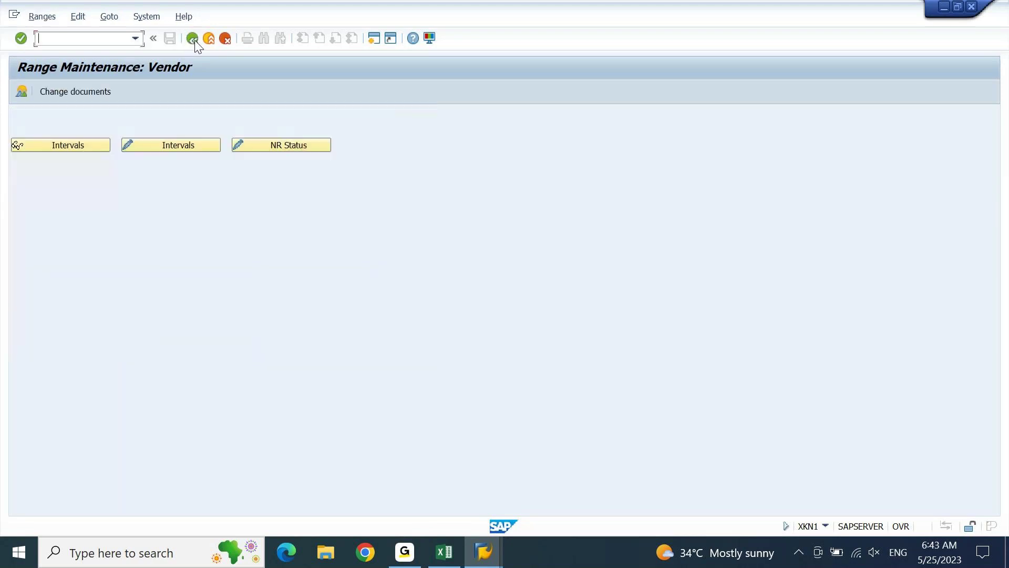
pyautogui.click(184, 145)
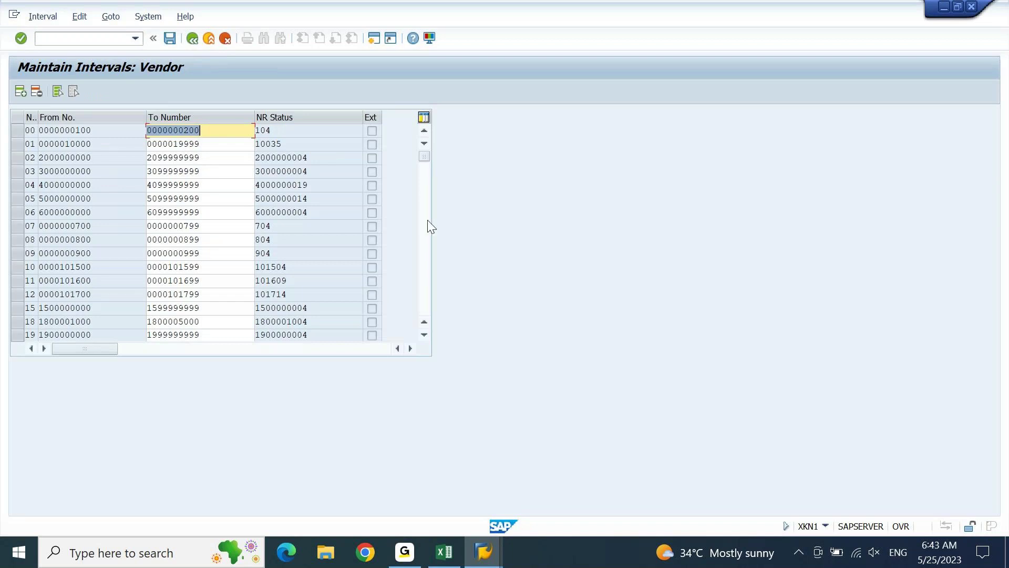
pyautogui.click(430, 299)
pyautogui.scroll(-10, 430, 299)
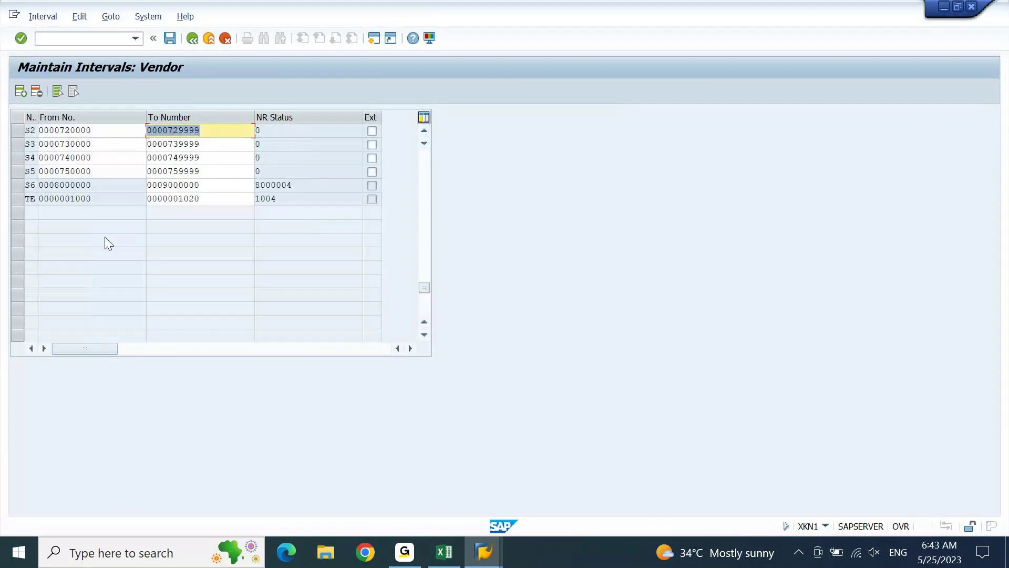
pyautogui.click(17, 200)
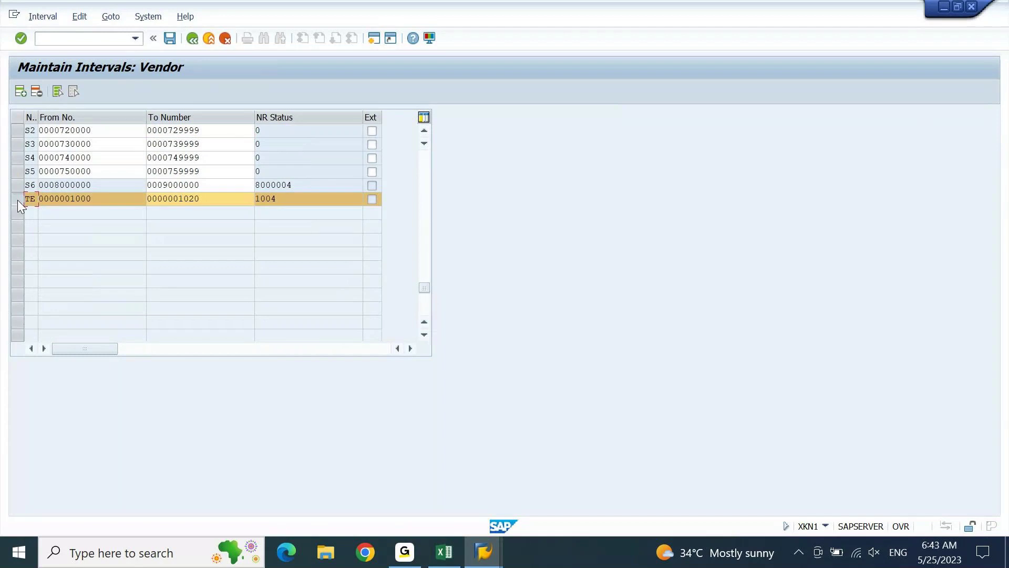
pyautogui.click(108, 204)
pyautogui.click(373, 38)
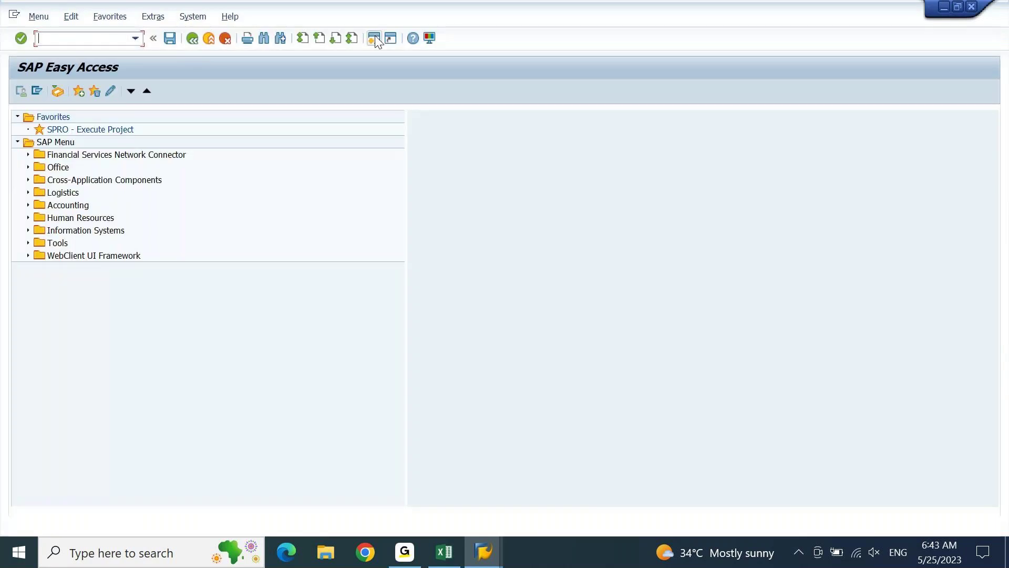
# Start vendor creation with FK01 and set the vendor's country to IN.
pyautogui.write('XKN1')
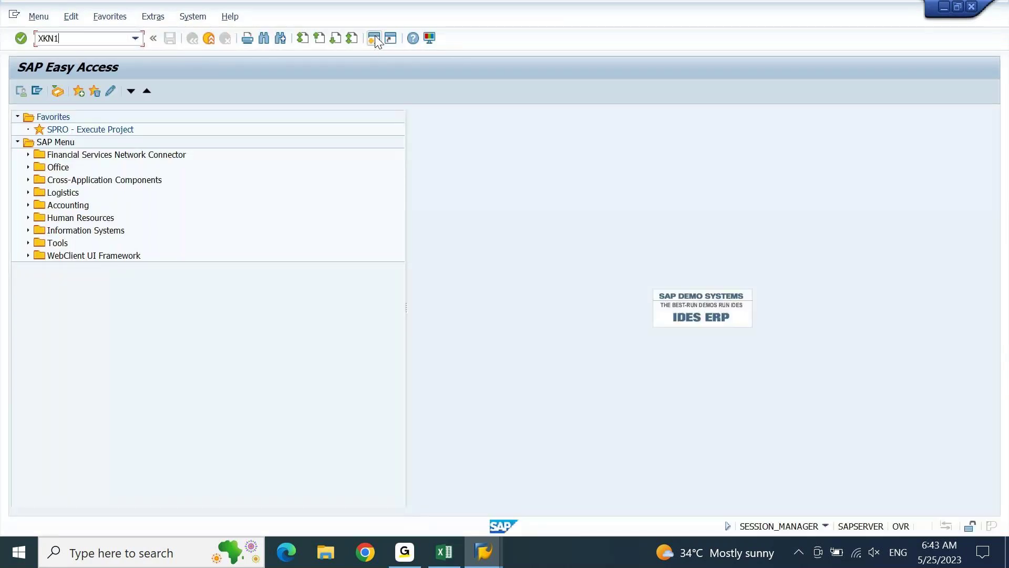
pyautogui.press('Return')
pyautogui.write('FK01')
pyautogui.press('Return')
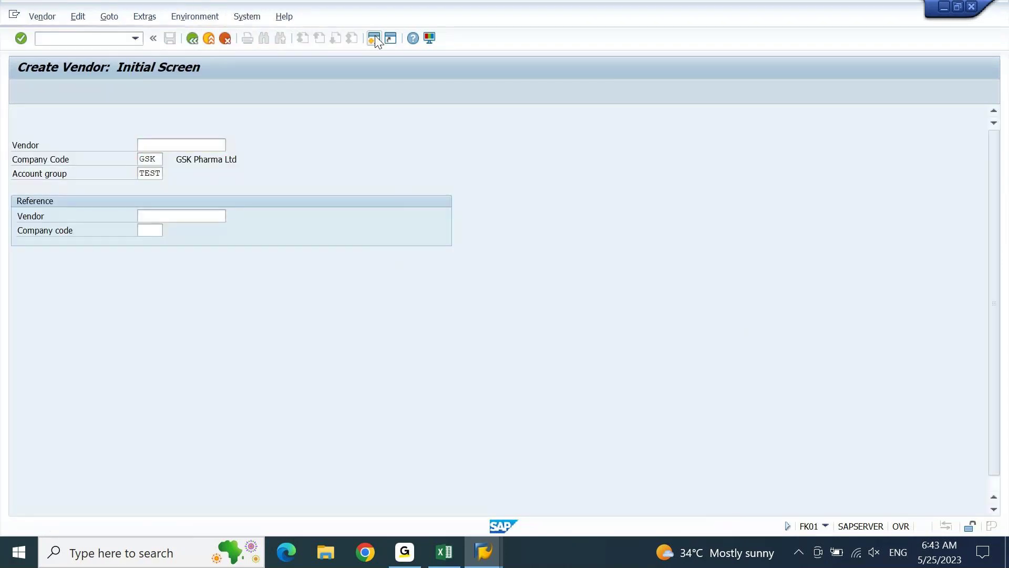
pyautogui.press('Return')
pyautogui.press('Tab')
pyautogui.press('Tab')
pyautogui.press('Tab')
pyautogui.press('Tab')
pyautogui.press('Tab')
pyautogui.press('Tab')
pyautogui.press('Tab')
pyautogui.press('Tab')
pyautogui.write('IN')
pyautogui.press('Return')
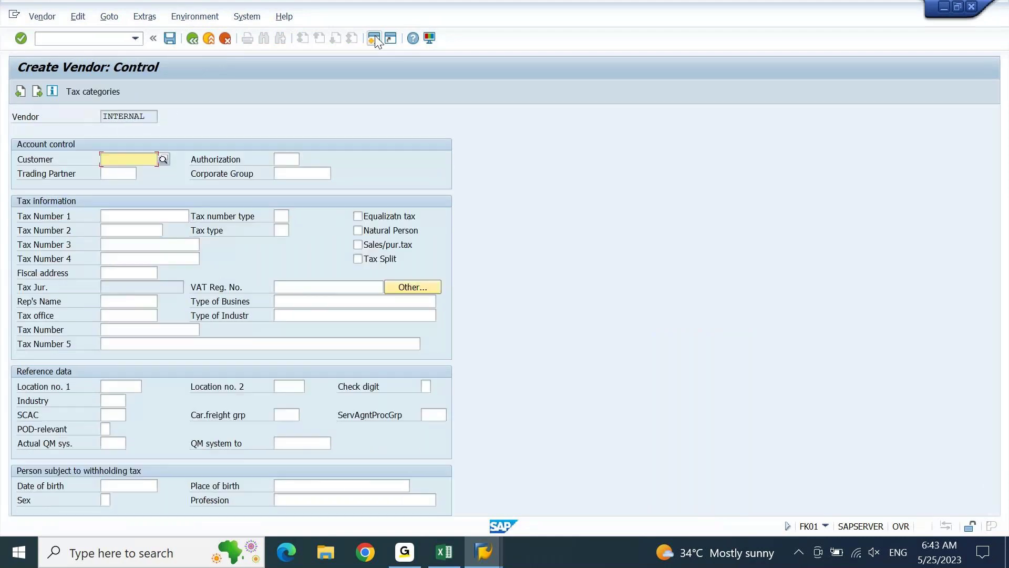
# Enter recon account 21000001 and cash management group A1, then dismiss the Account 1001 exists error.
pyautogui.press('Return')
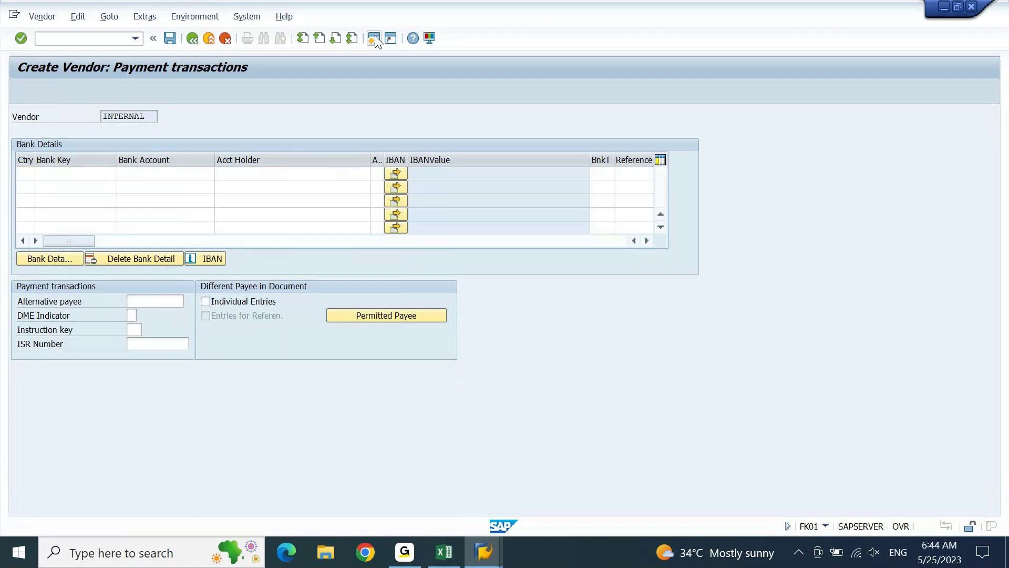
pyautogui.press('Return')
pyautogui.press('Return')
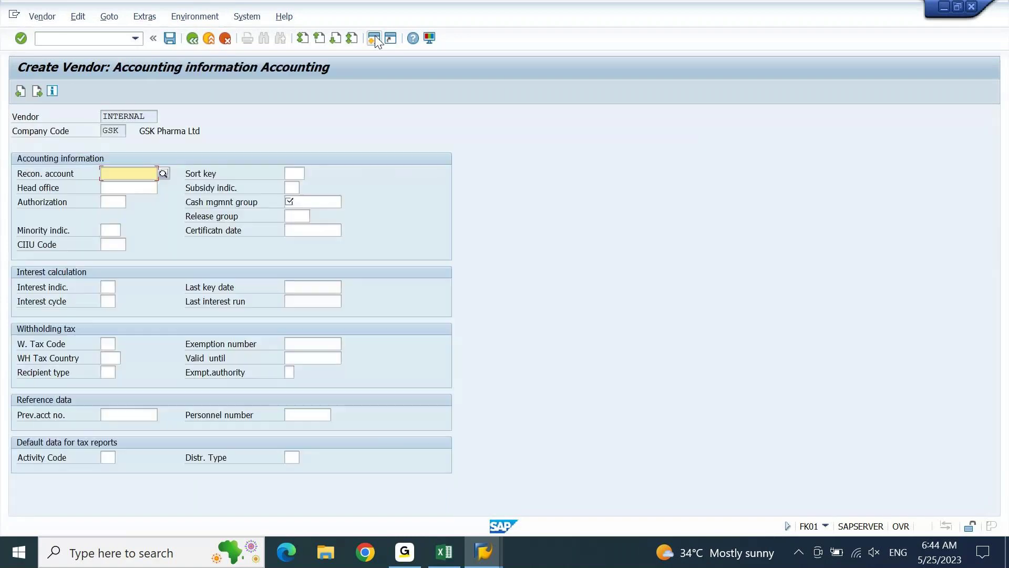
pyautogui.write('21000001')
pyautogui.press('Tab')
pyautogui.press('Tab')
pyautogui.press('Tab')
pyautogui.press('Tab')
pyautogui.press('Tab')
pyautogui.write('A1')
pyautogui.press('Return')
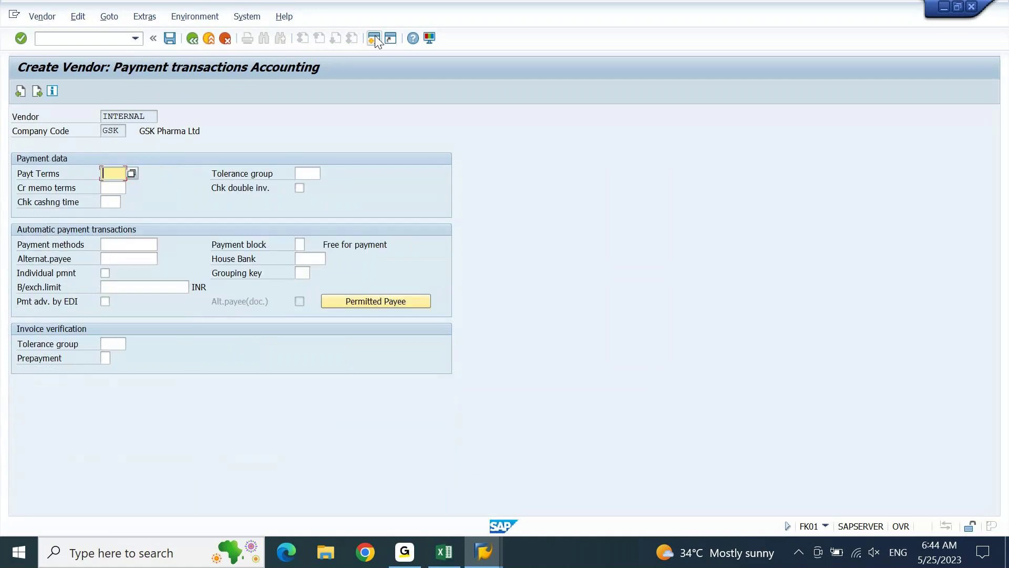
pyautogui.press('Return')
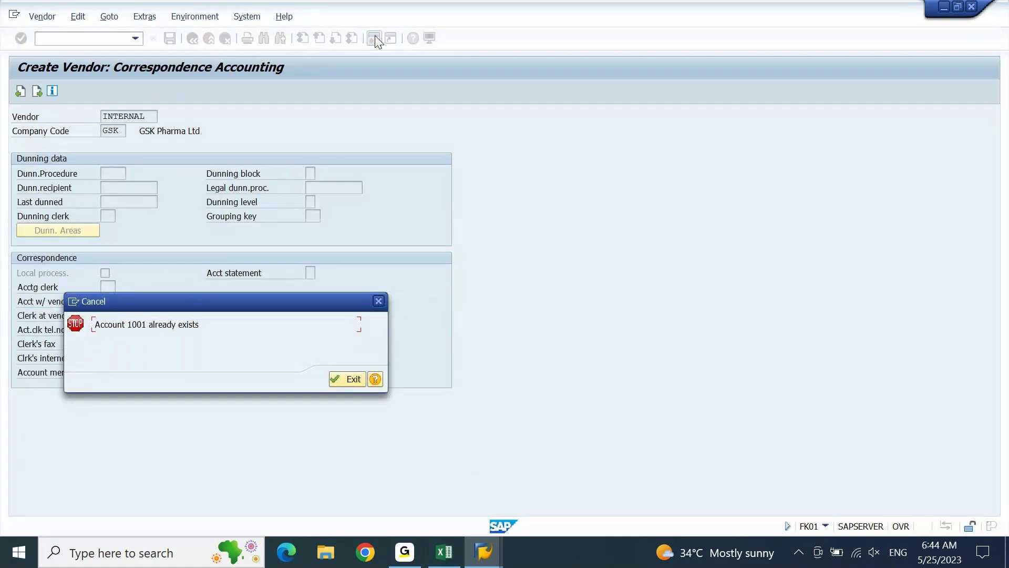
pyautogui.press('Return')
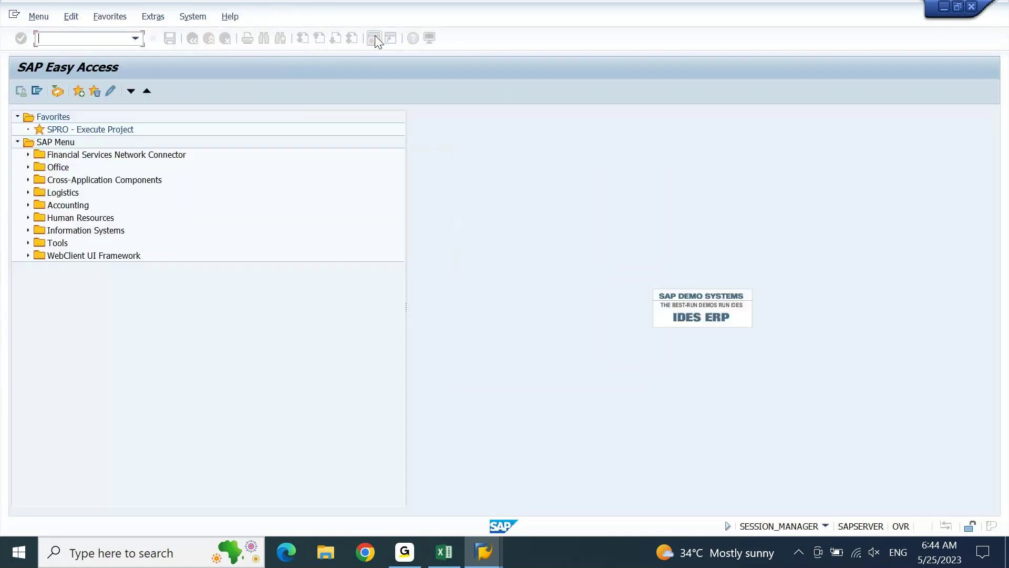
# Run FK01 again, setting country IN and cash management group A1.
pyautogui.write('FK01')
pyautogui.press('Return')
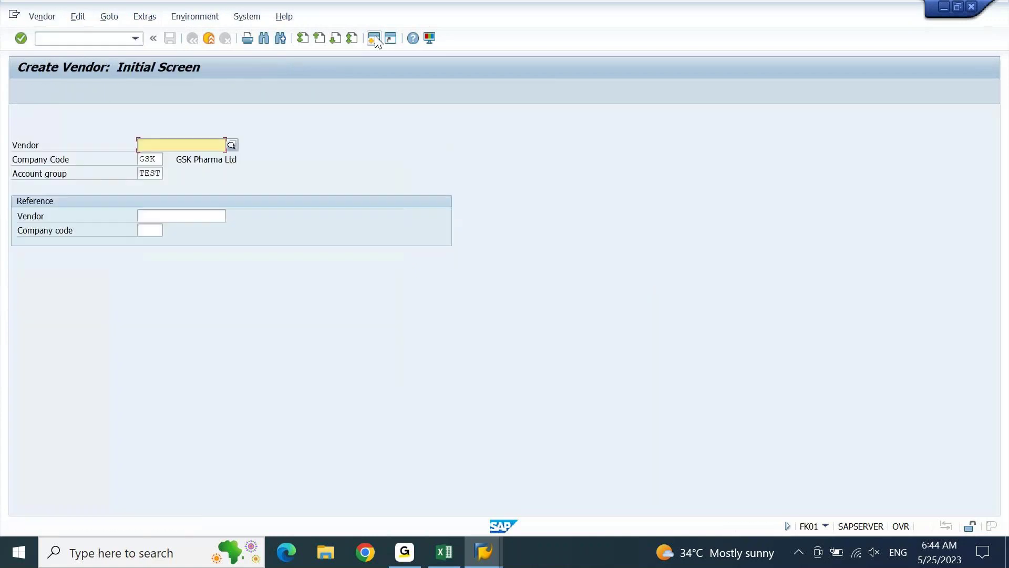
pyautogui.press('Return')
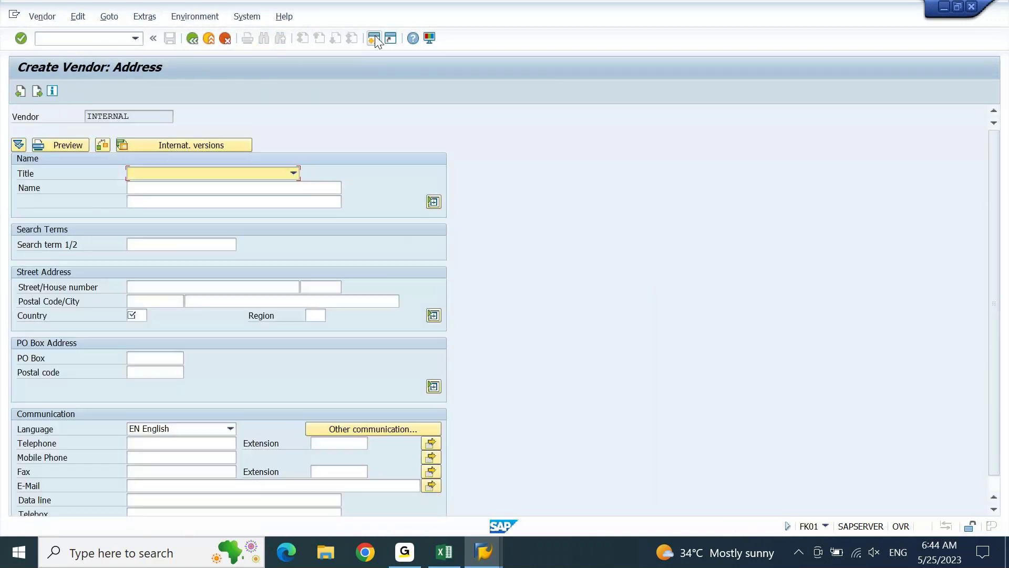
pyautogui.press('Tab')
pyautogui.press('Tab')
pyautogui.press('Tab')
pyautogui.press('Tab')
pyautogui.press('Tab')
pyautogui.press('Tab')
pyautogui.press('Tab')
pyautogui.press('Tab')
pyautogui.write('IN')
pyautogui.press('Return')
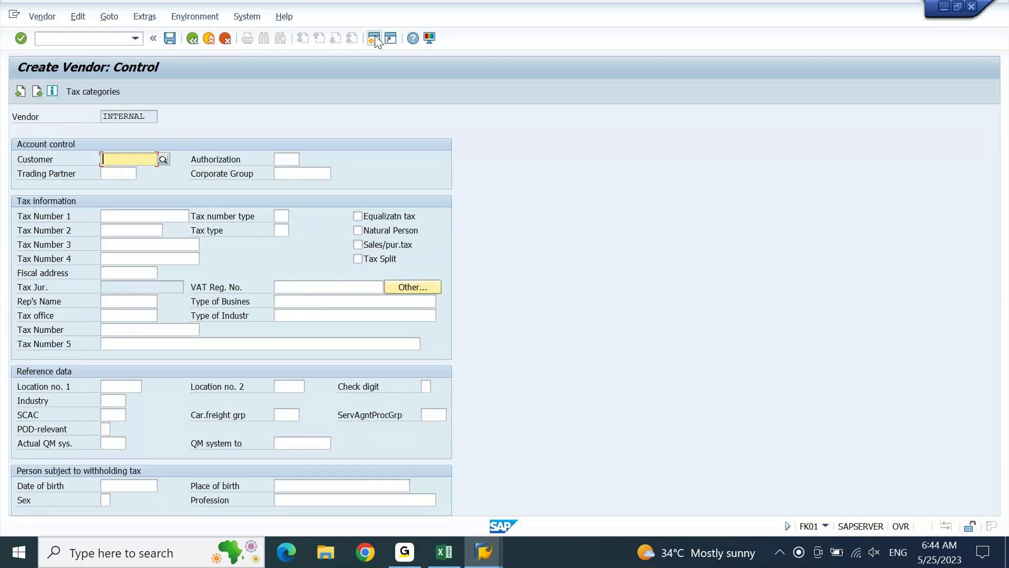
pyautogui.press('Return')
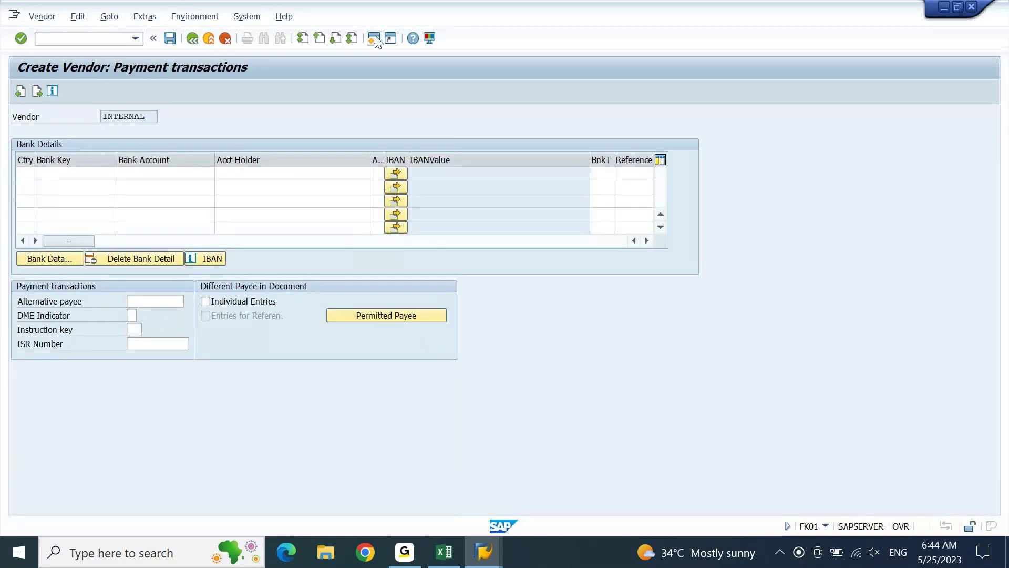
pyautogui.press('Return')
pyautogui.press('Return')
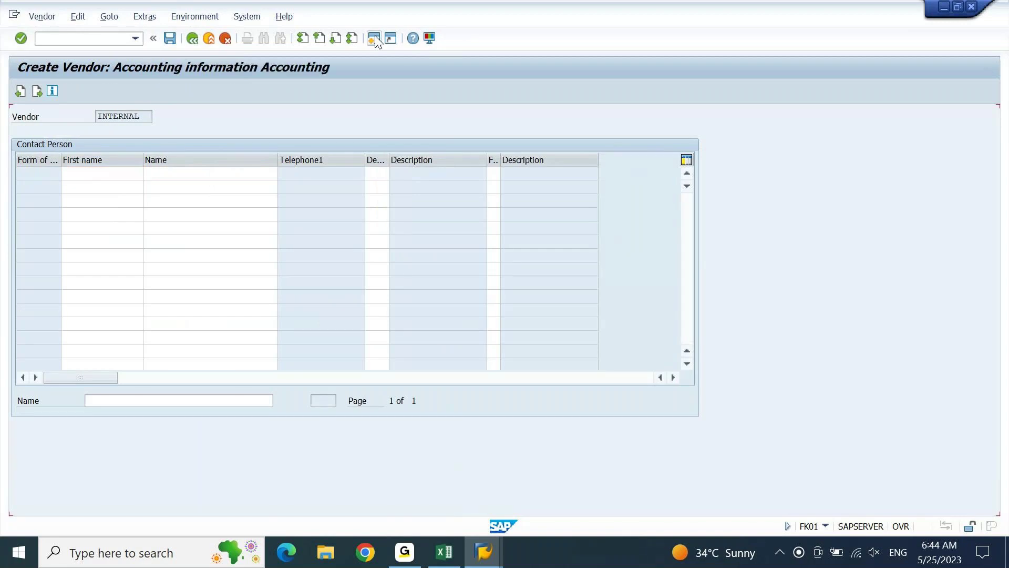
pyautogui.press('Tab')
pyautogui.press('Tab')
pyautogui.press('Tab')
pyautogui.press('Tab')
pyautogui.press('Tab')
pyautogui.write('A1')
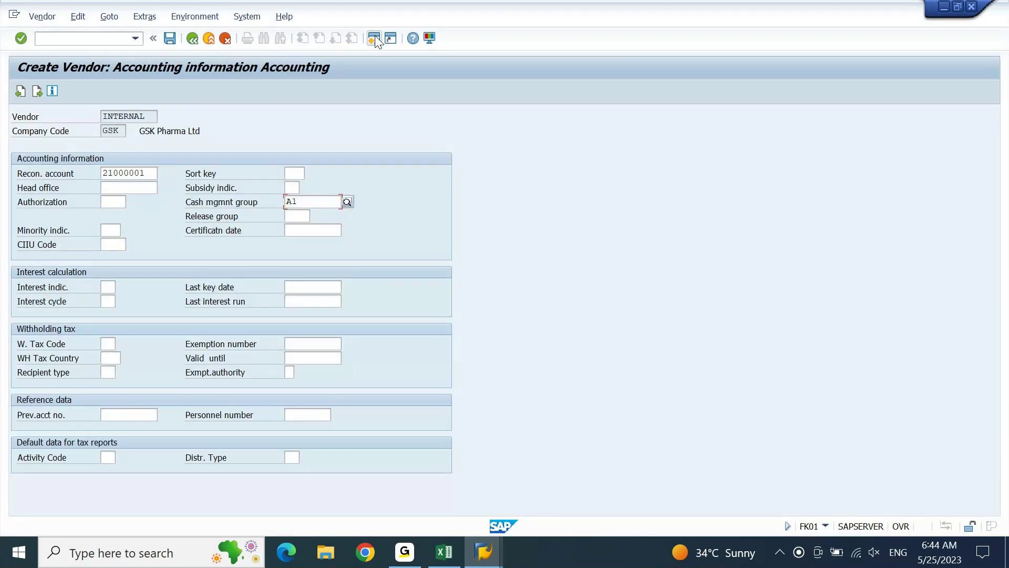
pyautogui.press('Return')
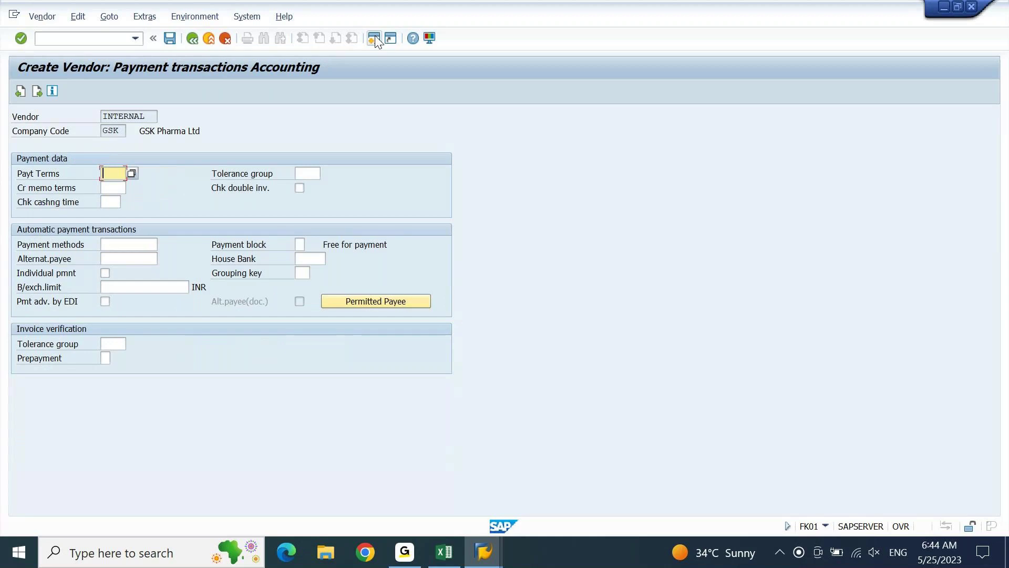
pyautogui.click(375, 40)
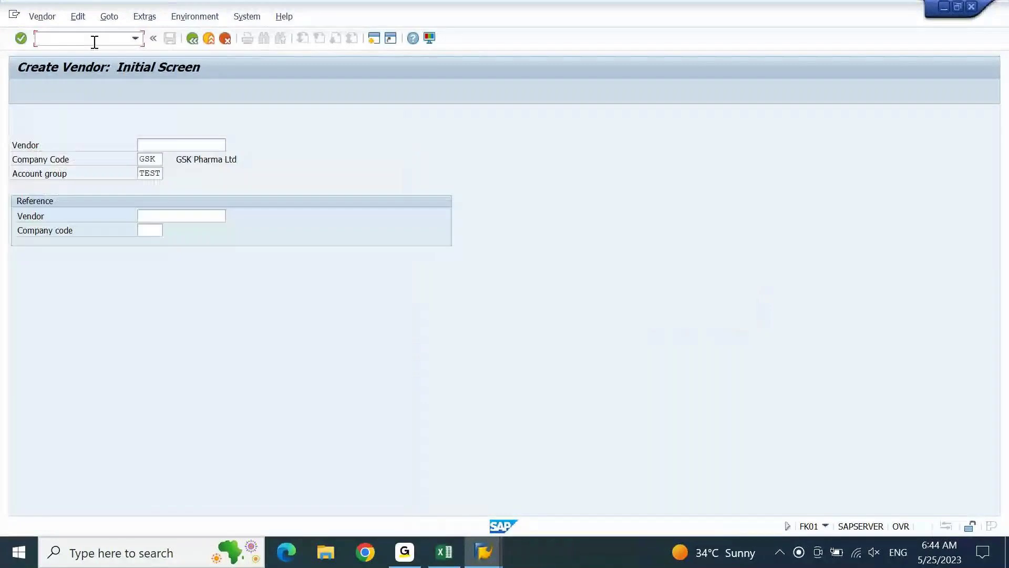
# Re-enter country IN and cash management group A1, then dismiss the account-already-exists error.
pyautogui.press('Return')
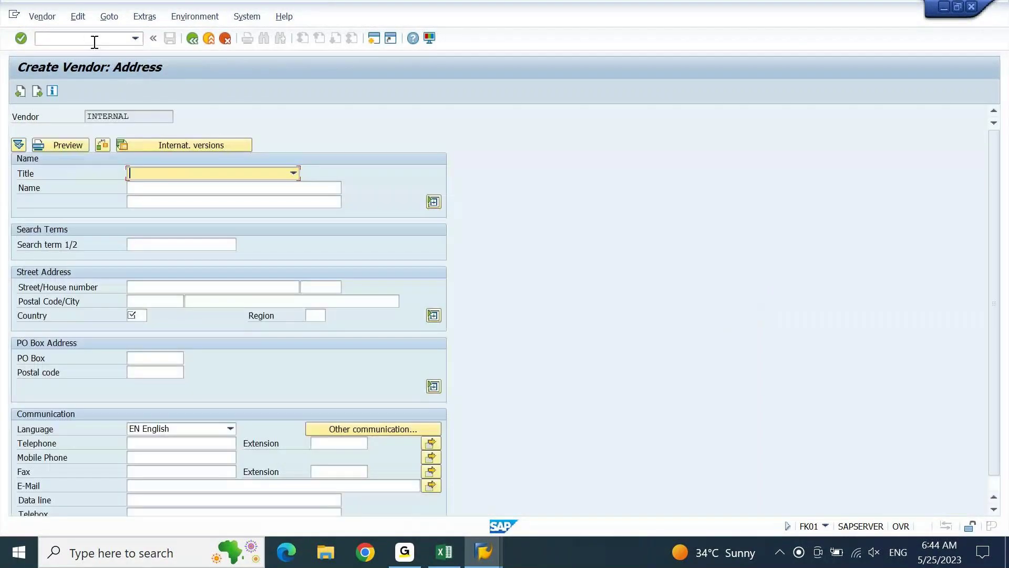
pyautogui.press('Tab')
pyautogui.press('Tab')
pyautogui.press('Tab')
pyautogui.press('Tab')
pyautogui.press('Tab')
pyautogui.press('Tab')
pyautogui.press('Tab')
pyautogui.press('Tab')
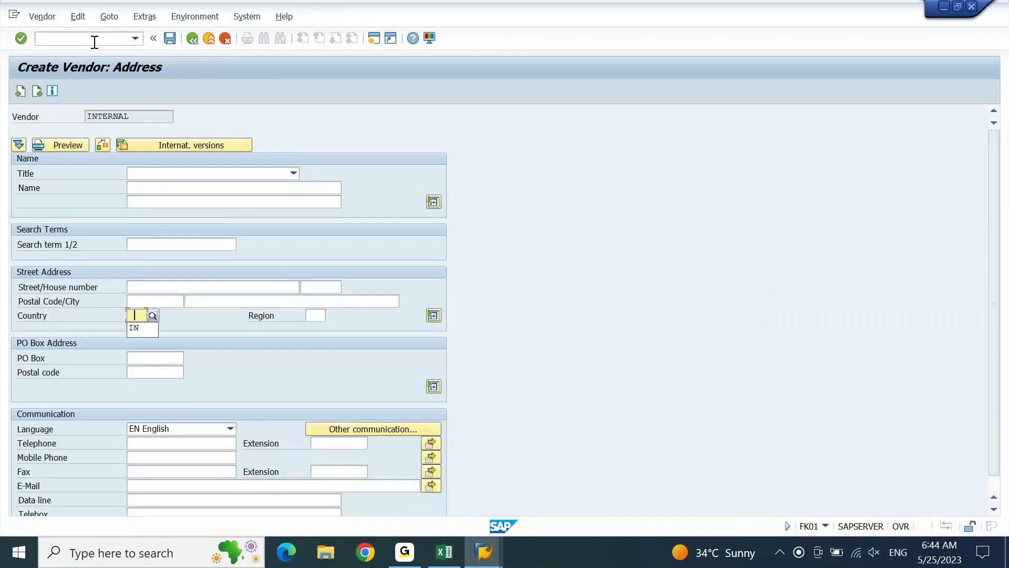
pyautogui.write('IN')
pyautogui.press('Return')
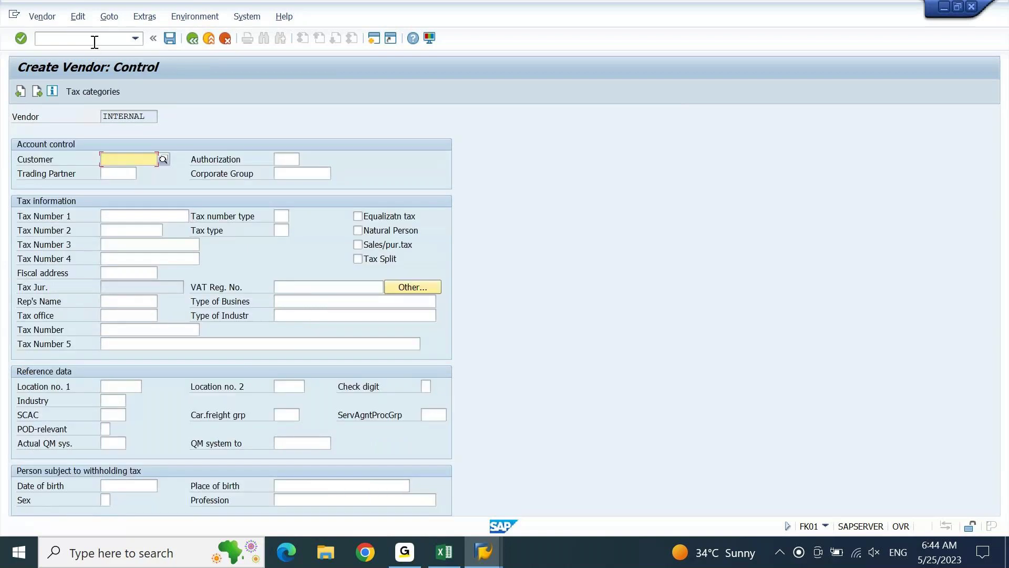
pyautogui.press('Return')
pyautogui.press('Return')
pyautogui.press('Return')
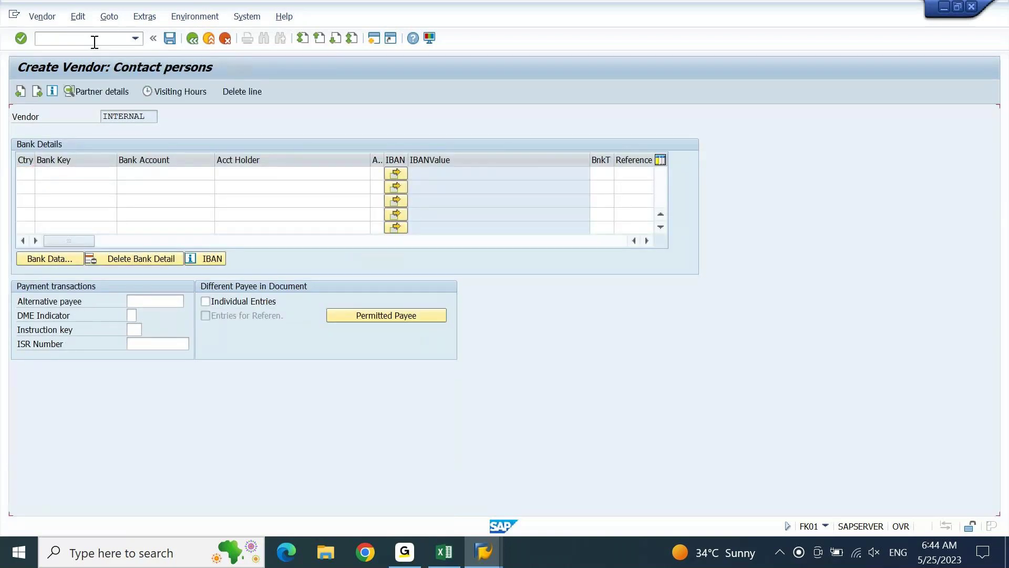
pyautogui.press('Tab')
pyautogui.press('Tab')
pyautogui.press('Tab')
pyautogui.write('A1')
pyautogui.press('Return')
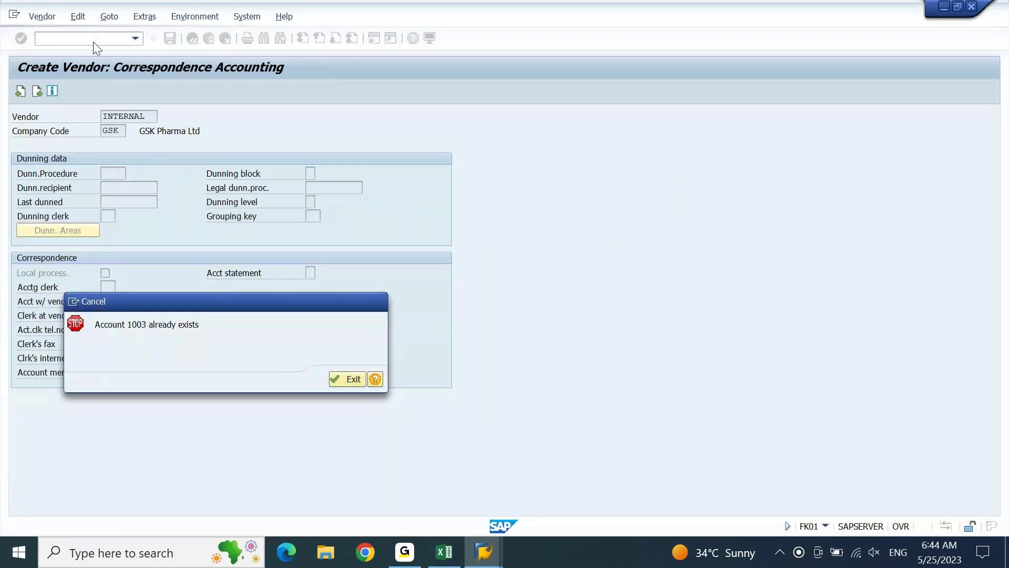
pyautogui.press('Return')
# Retry FK01 with country IN, recon account 21000001, cash group A1; dismiss the Account 1004 exists error.
pyautogui.write('fk01')
pyautogui.press('Return')
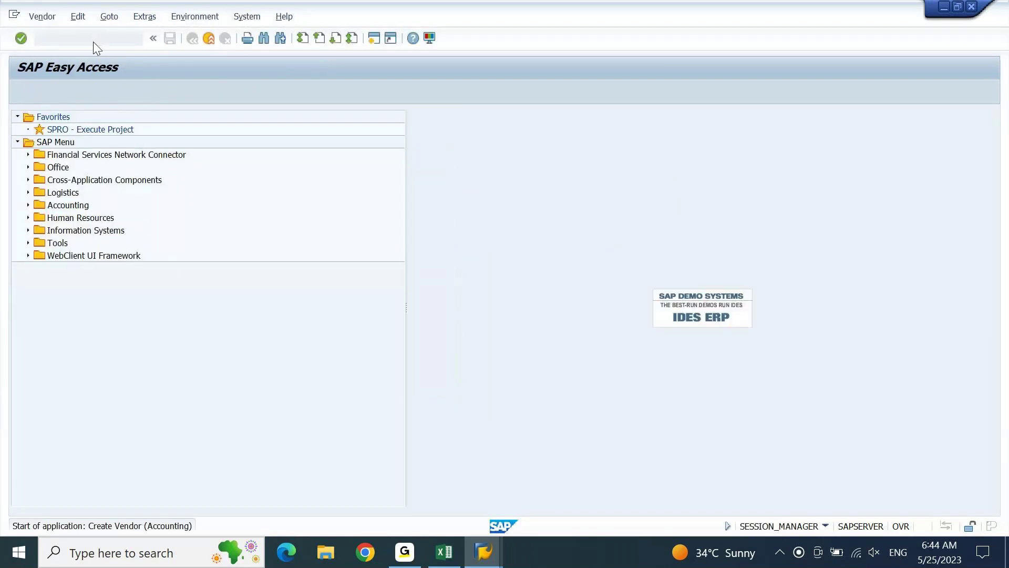
pyautogui.press('Return')
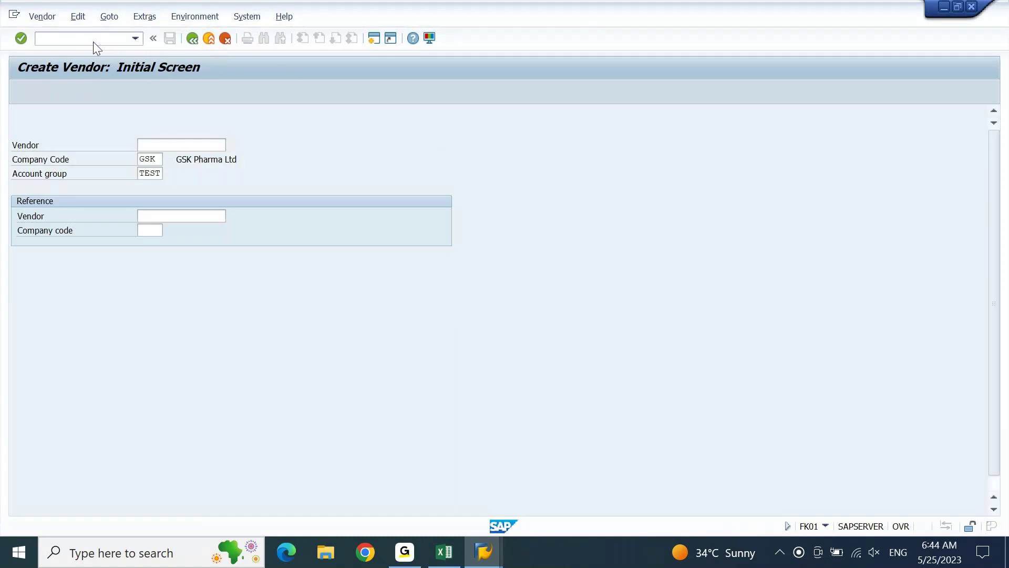
pyautogui.press('Tab')
pyautogui.press('Tab')
pyautogui.press('Tab')
pyautogui.press('Tab')
pyautogui.press('Tab')
pyautogui.press('Tab')
pyautogui.press('Tab')
pyautogui.press('Tab')
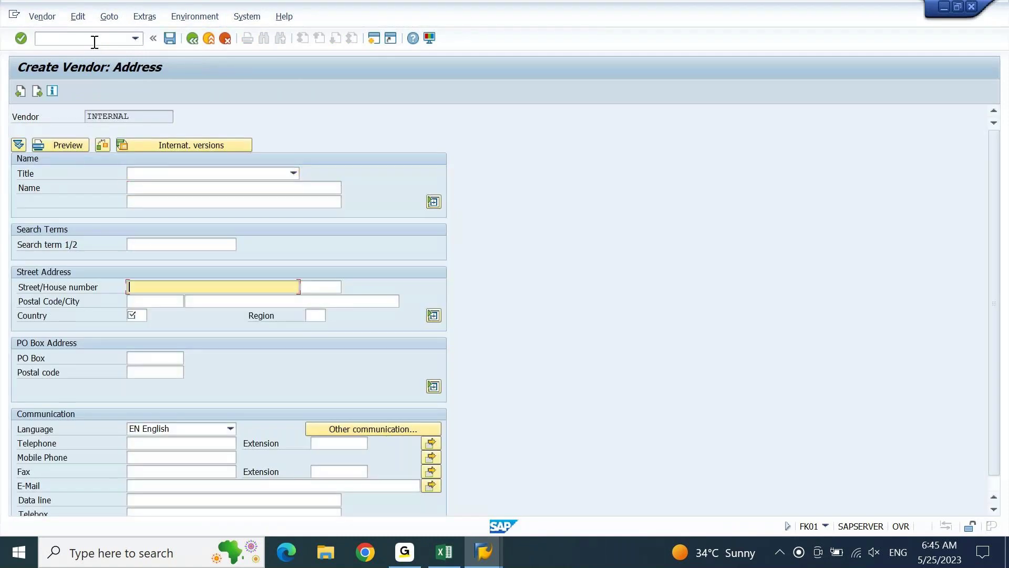
pyautogui.write('IN')
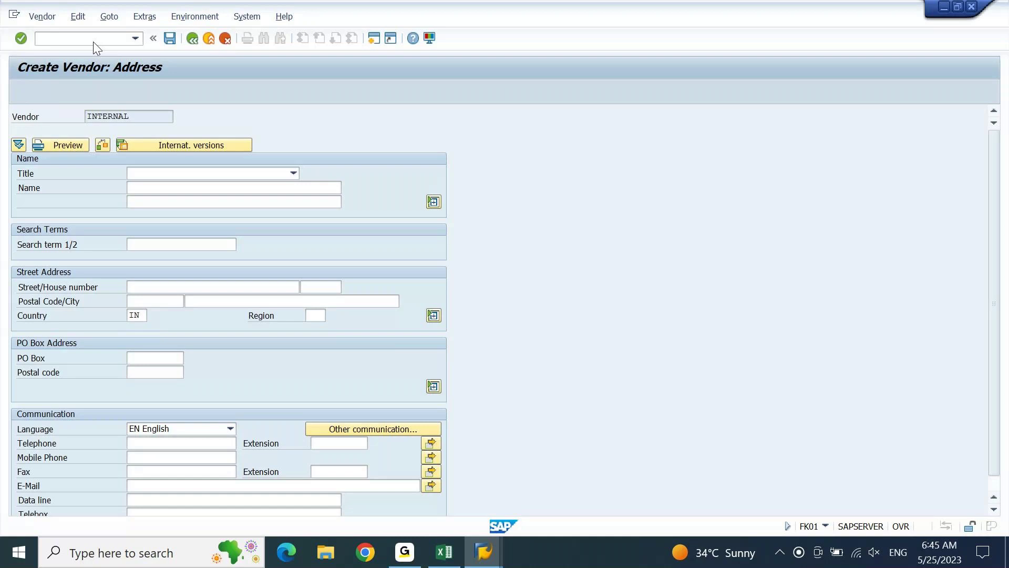
pyautogui.press('Return')
pyautogui.press('Return')
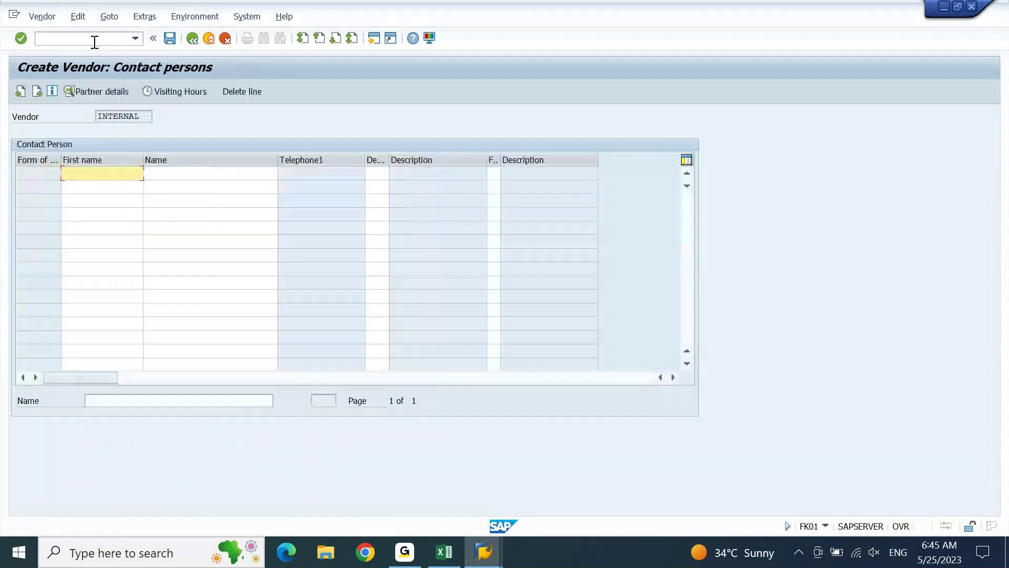
pyautogui.press('Return')
pyautogui.write('21000001')
pyautogui.press('Tab')
pyautogui.press('Tab')
pyautogui.press('Tab')
pyautogui.press('Tab')
pyautogui.press('Tab')
pyautogui.write('A1')
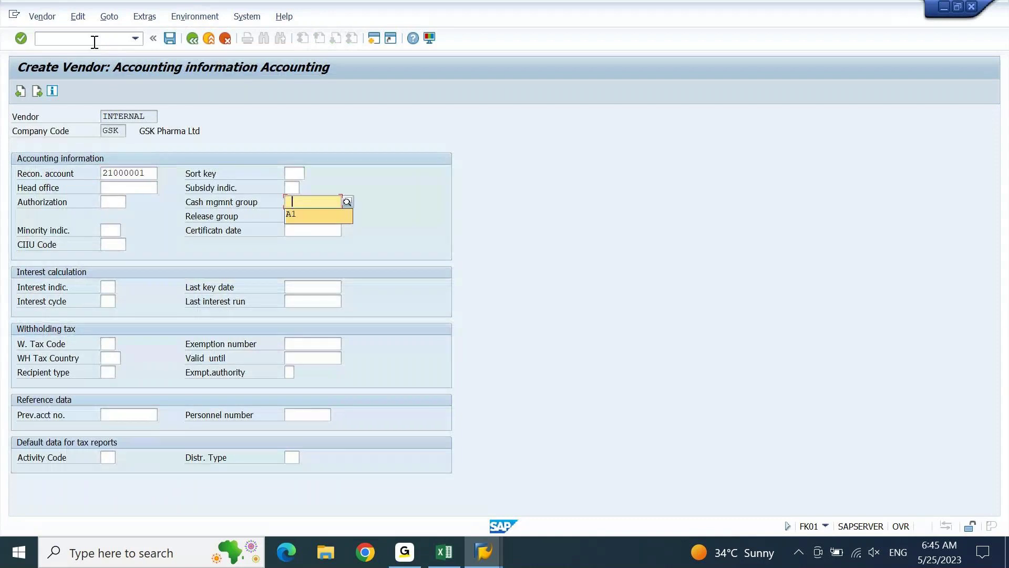
pyautogui.press('Return')
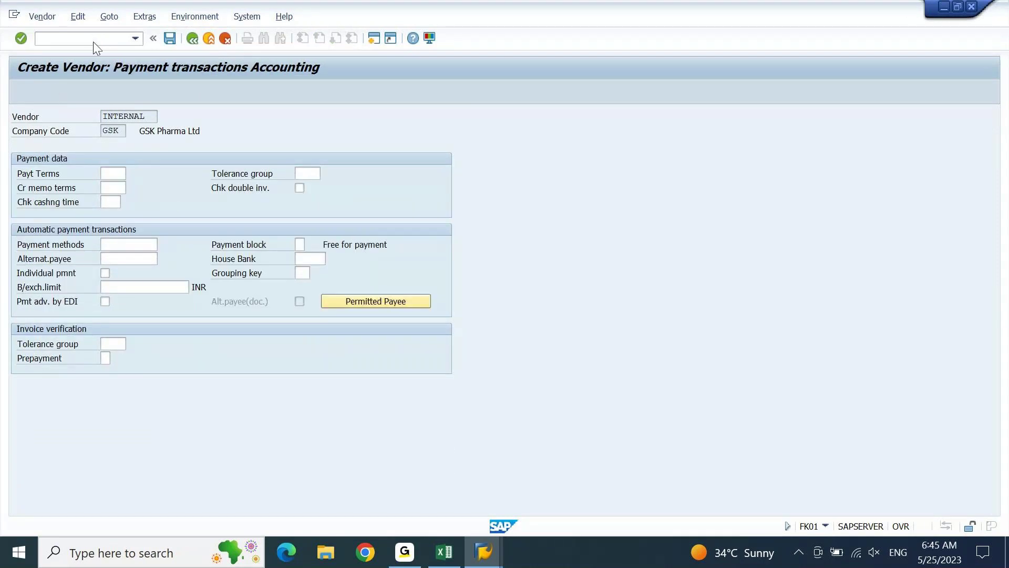
pyautogui.press('Return')
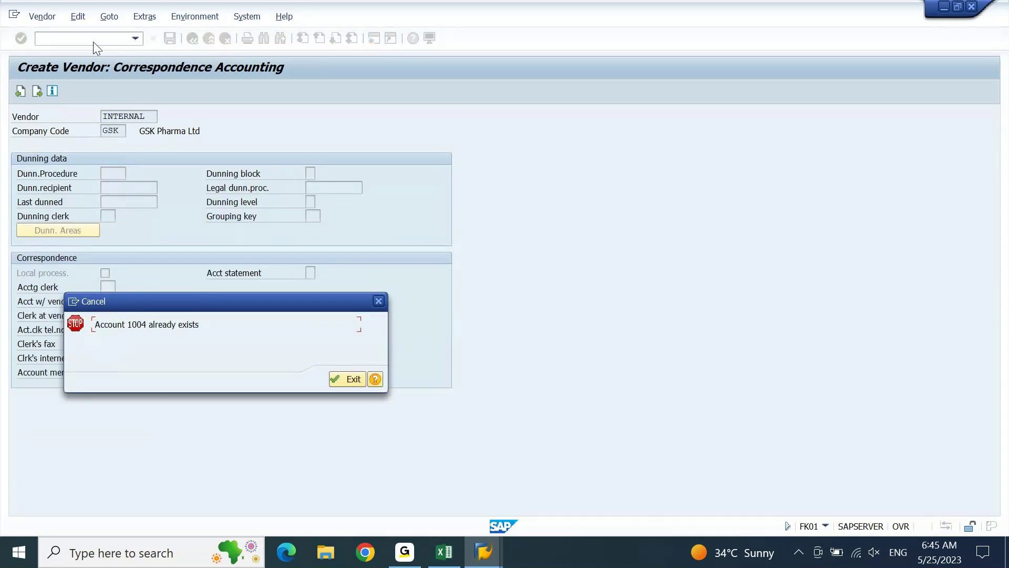
pyautogui.press('Return')
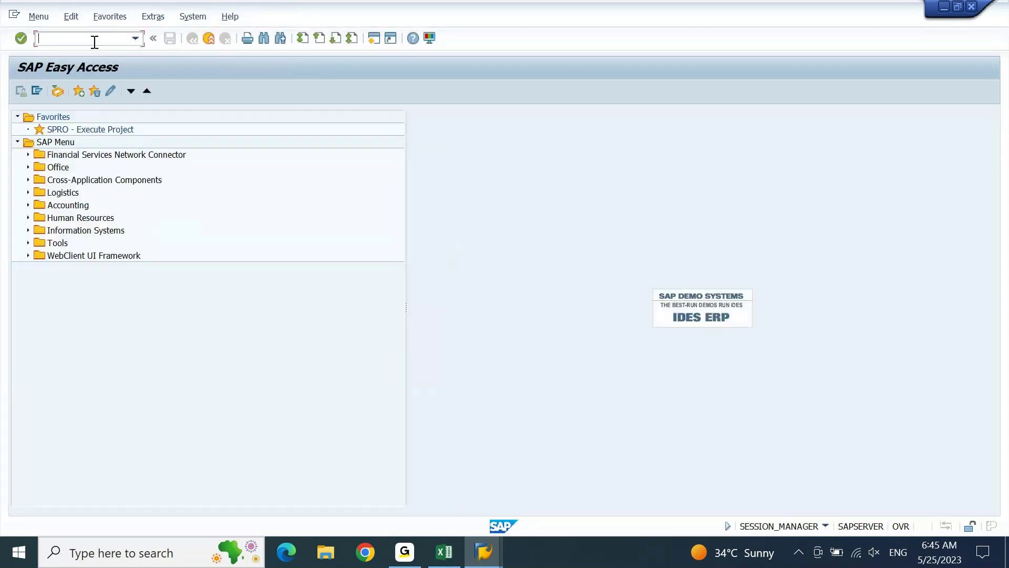
pyautogui.moveTo(489, 562)
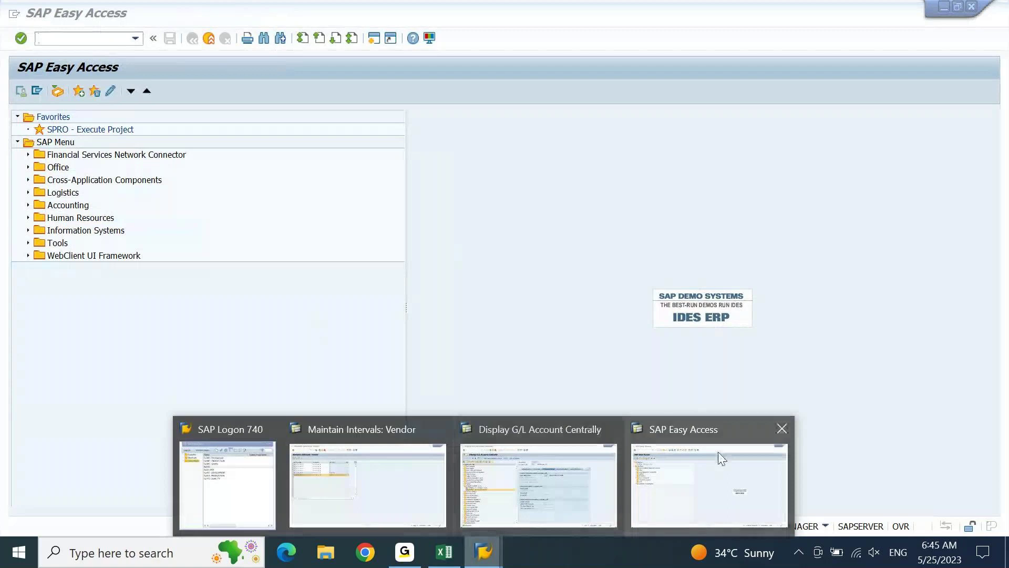
pyautogui.click(418, 472)
pyautogui.press('F3')
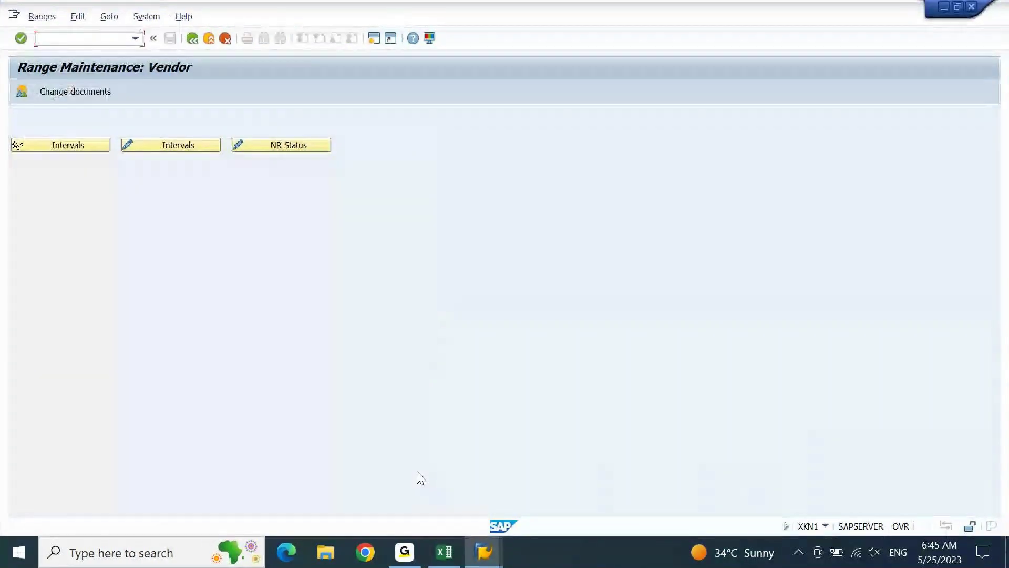
pyautogui.click(71, 146)
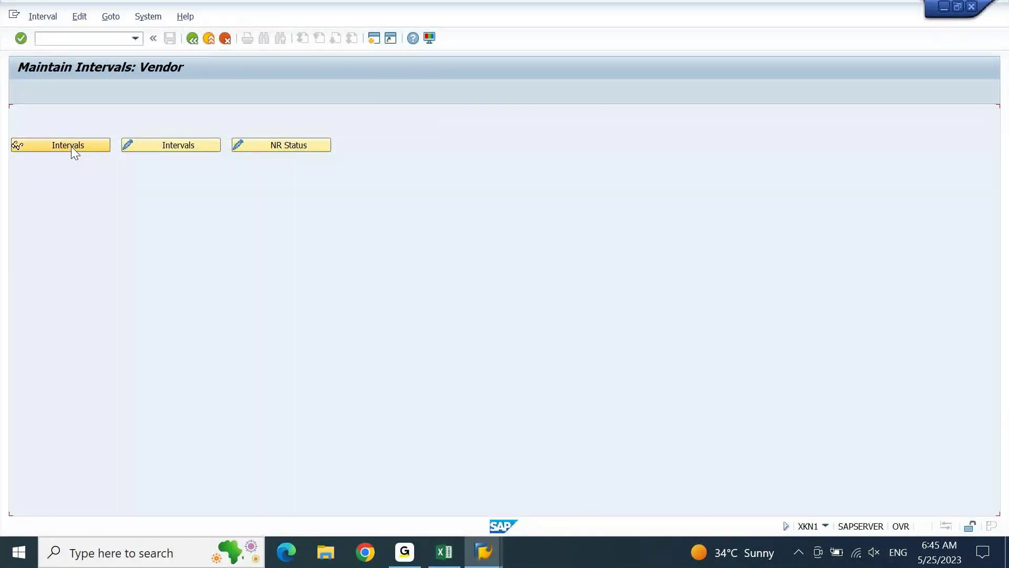
pyautogui.scroll(-5, 72, 147)
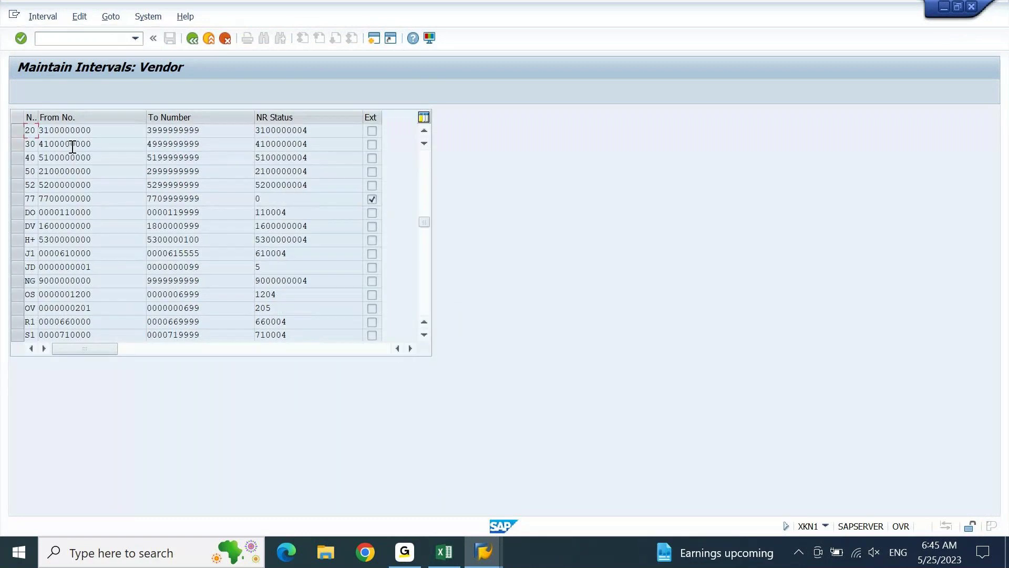
pyautogui.scroll(-5, 72, 146)
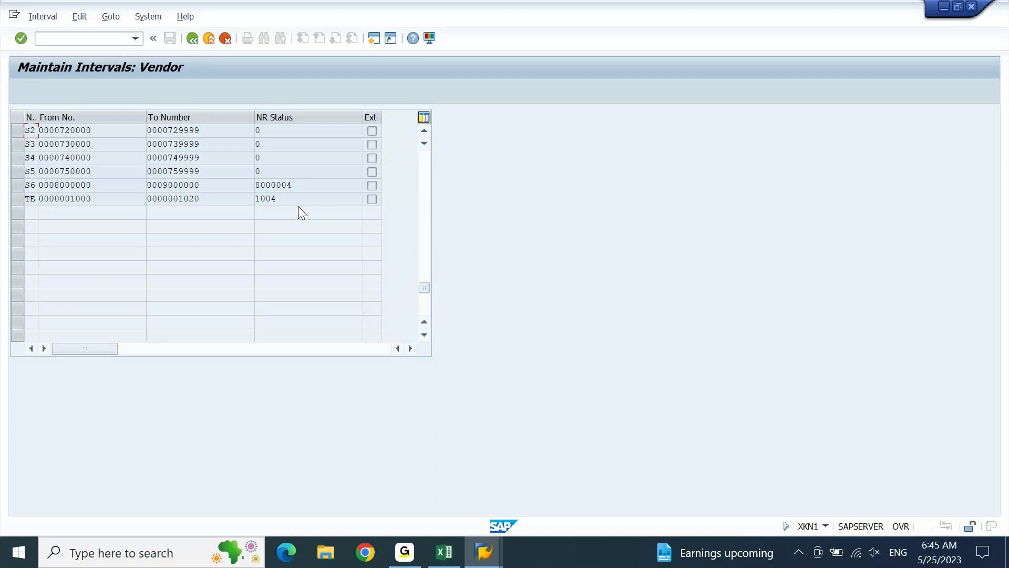
pyautogui.click(481, 554)
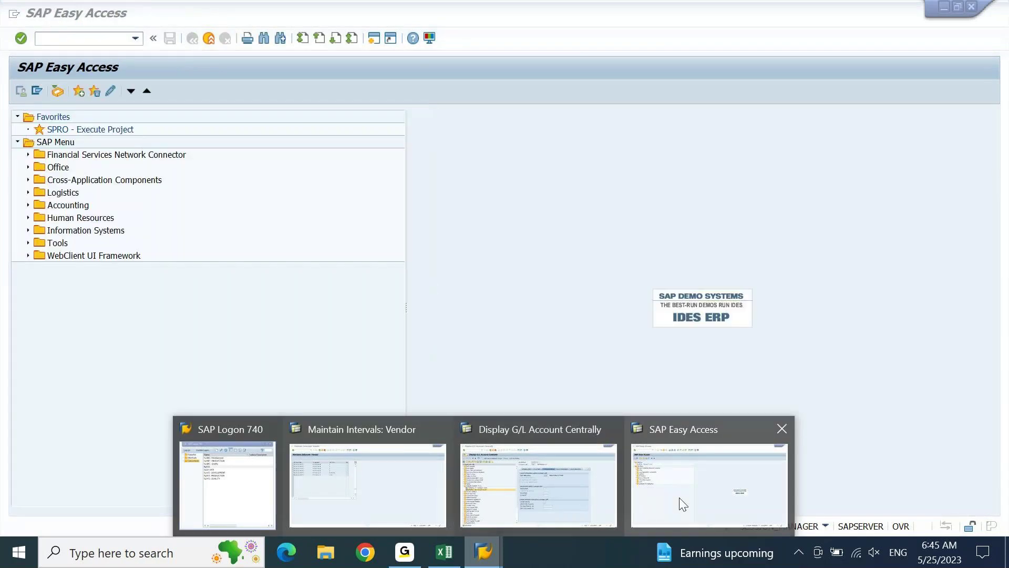
pyautogui.click(681, 504)
# Start FK01 and enter title Company, name D-MART INDIA and search term D-MART.
pyautogui.write('FK01')
pyautogui.press('Return')
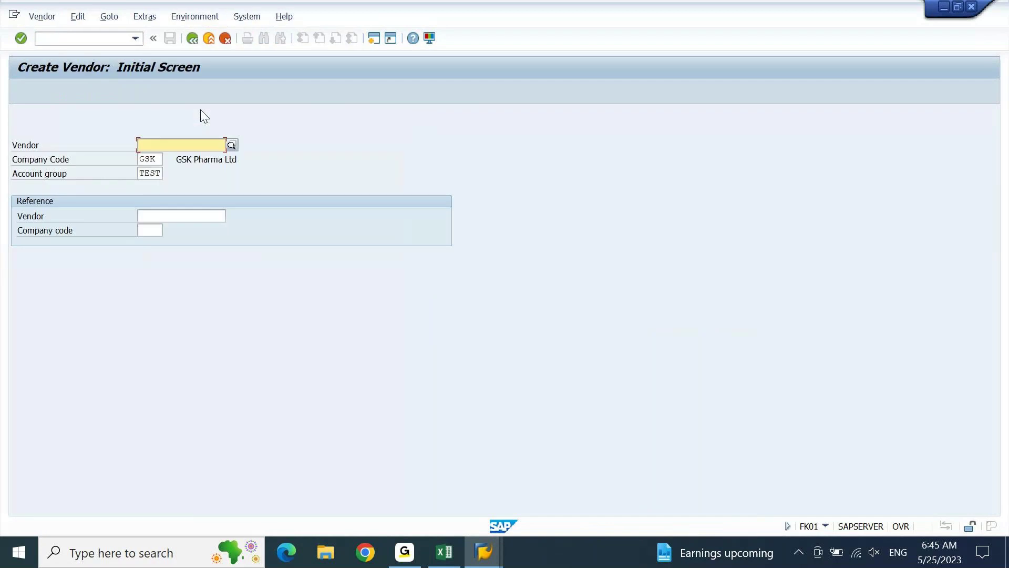
pyautogui.press('Tab')
pyautogui.press('Return')
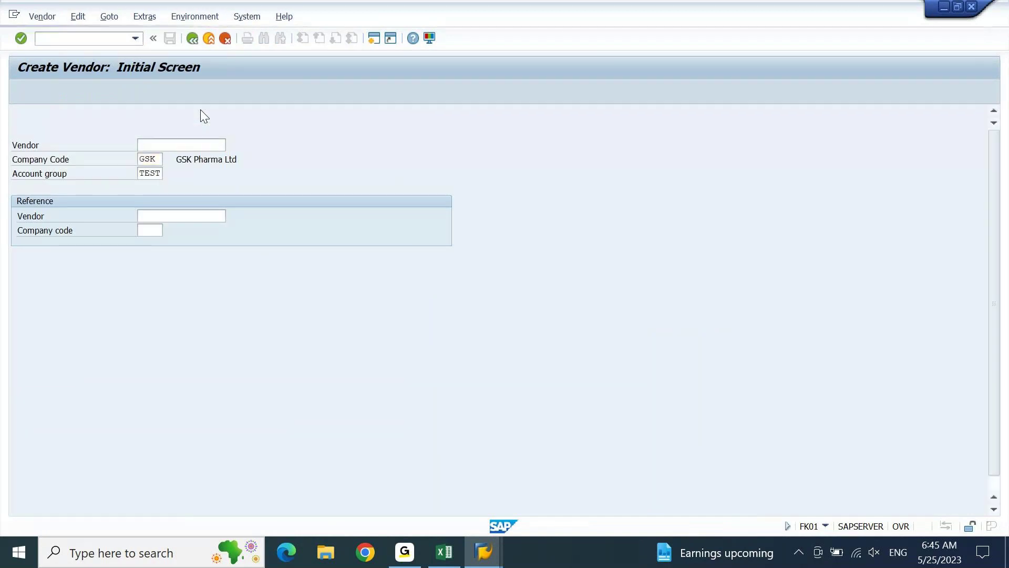
pyautogui.press('F4')
pyautogui.press('Return')
pyautogui.press('Tab')
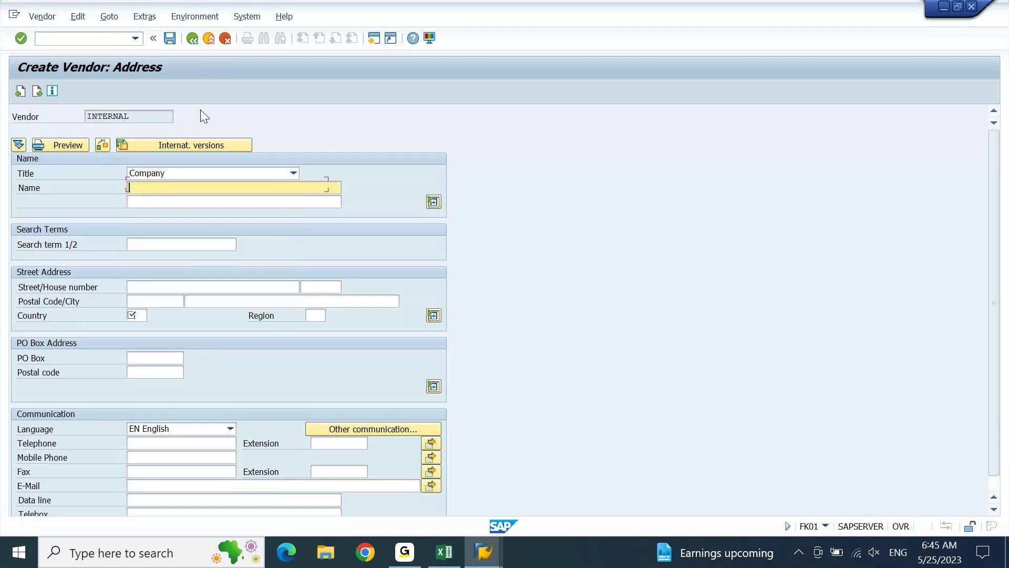
pyautogui.write('D-MART INDIA')
pyautogui.press('Tab')
pyautogui.press('Tab')
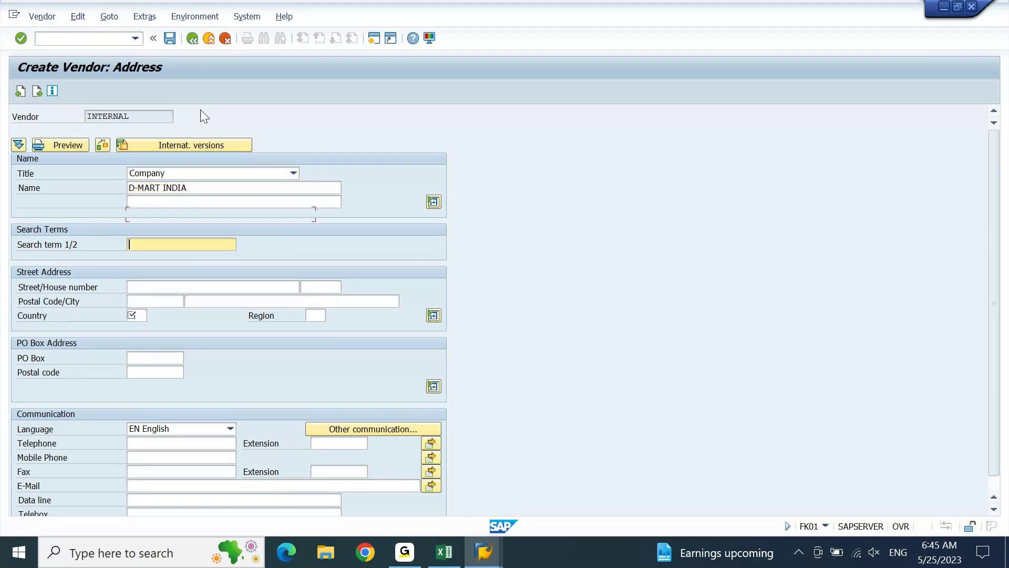
pyautogui.press('Down')
pyautogui.press('Return')
# Fill the address: GROCERIES STREET 10, postal code 400800, MUMBAI, country IN, region 13.
pyautogui.press('Tab')
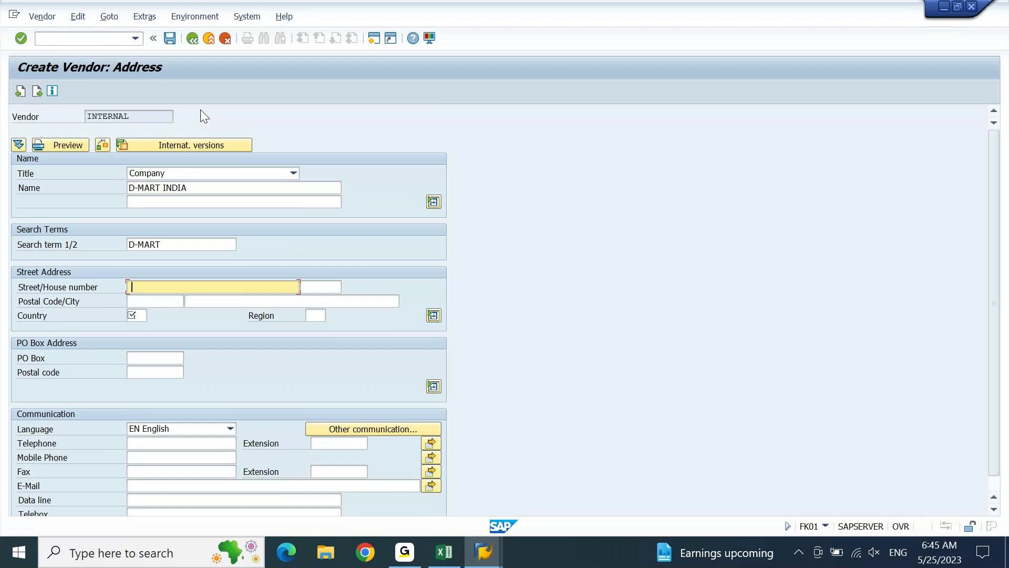
pyautogui.write('GROCERIES STREET')
pyautogui.press('Tab')
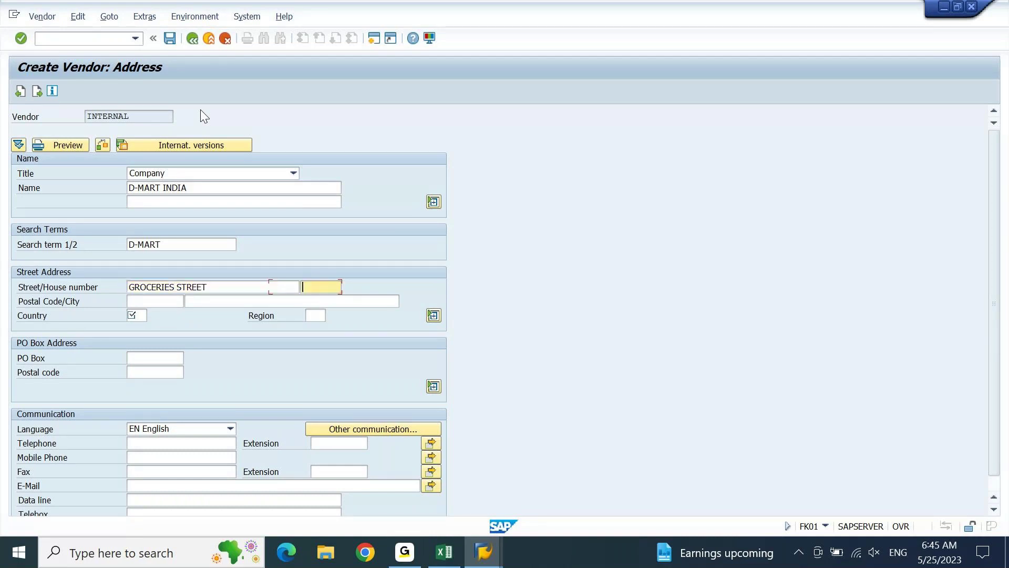
pyautogui.write('10')
pyautogui.press('Tab')
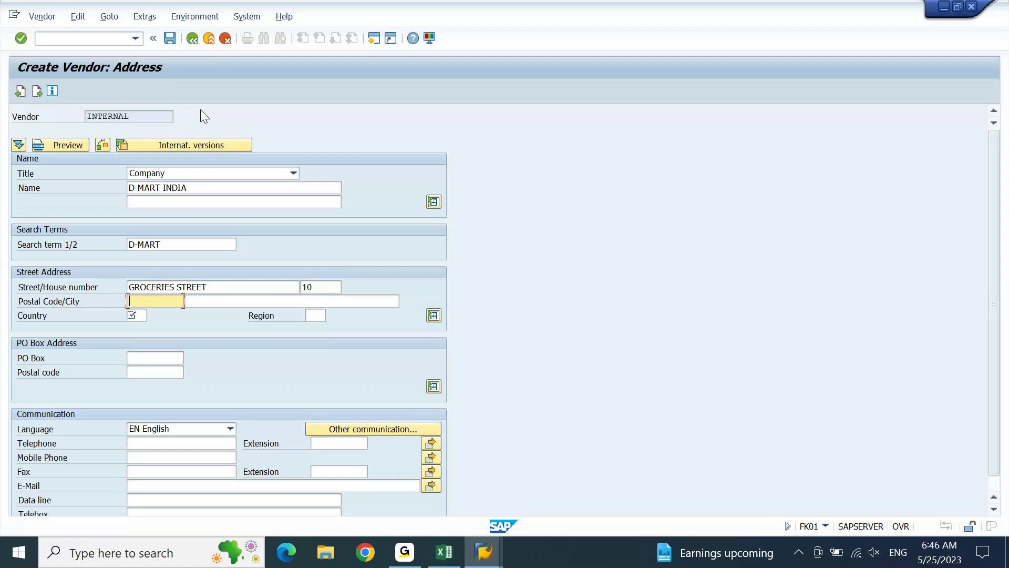
pyautogui.write('400800')
pyautogui.press('Tab')
pyautogui.press('Down')
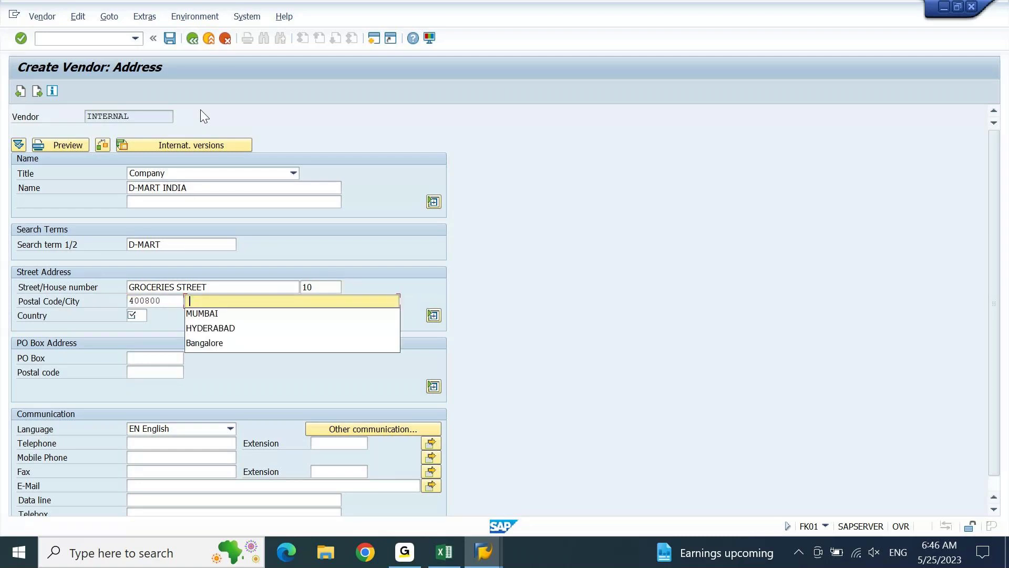
pyautogui.press('Return')
pyautogui.press('Tab')
pyautogui.write('IN')
pyautogui.press('Tab')
pyautogui.press('Down')
pyautogui.press('Return')
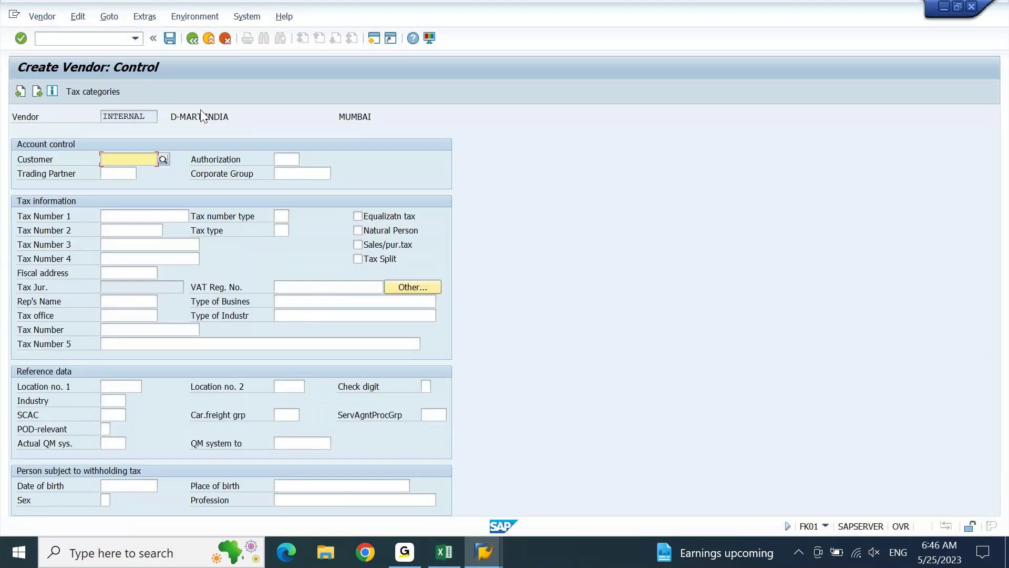
# Enter recon account 21000001, sort key 001, cash group A1, save, and dismiss the Account 1005 error.
pyautogui.press('Return')
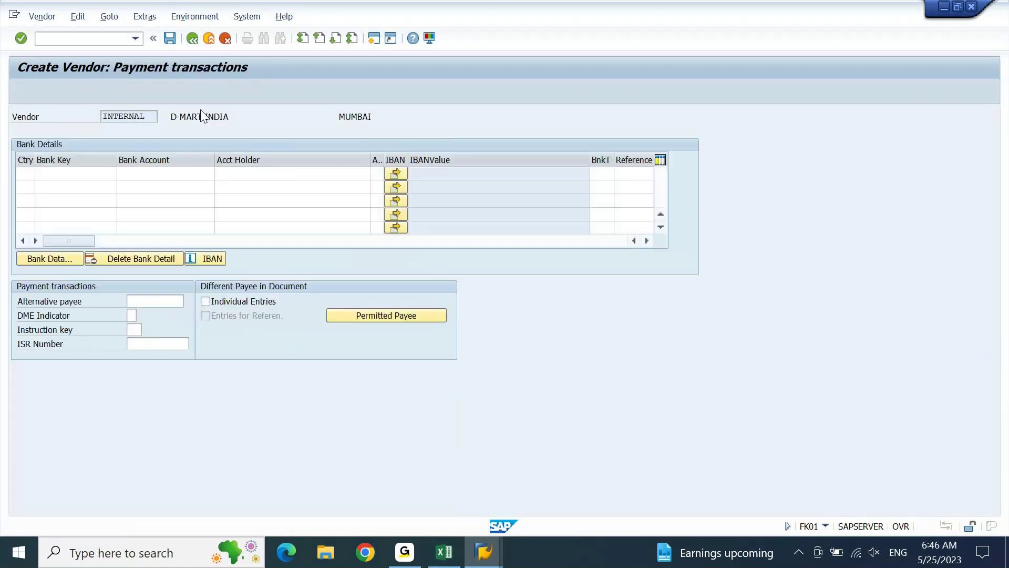
pyautogui.press('Return')
pyautogui.press('Return')
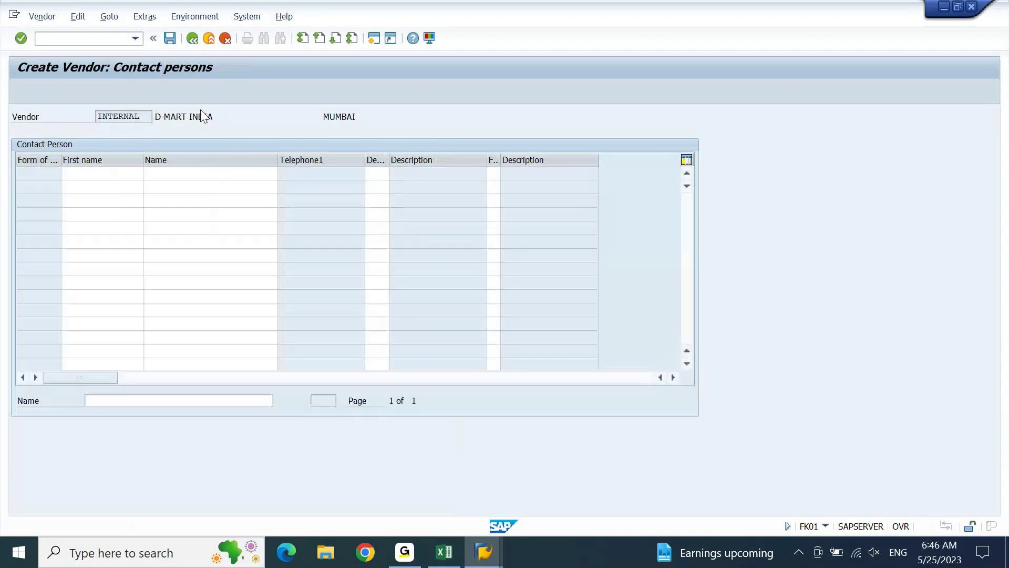
pyautogui.write('21000001')
pyautogui.press('Tab')
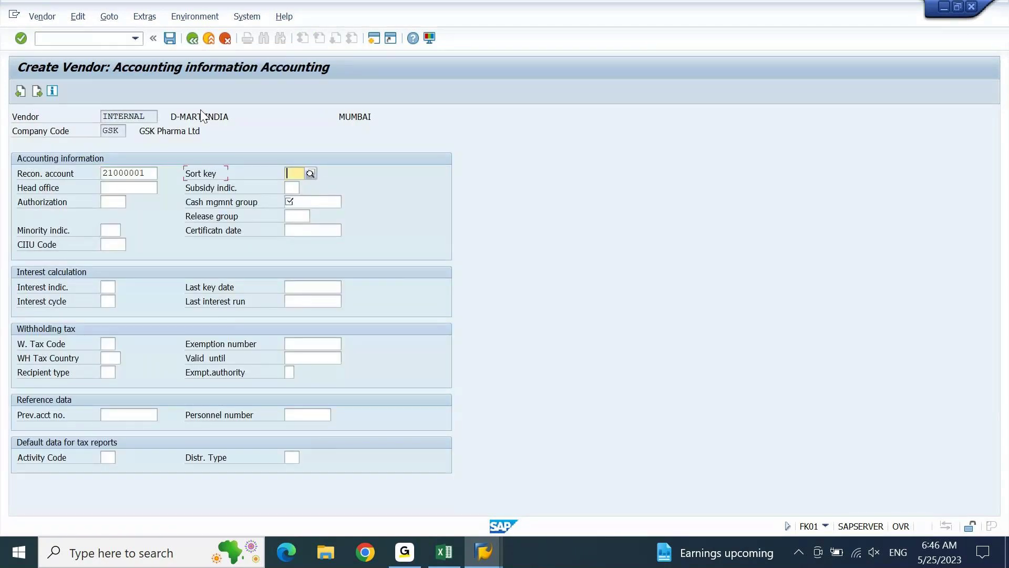
pyautogui.write('001')
pyautogui.press('Tab')
pyautogui.press('Down')
pyautogui.press('Return')
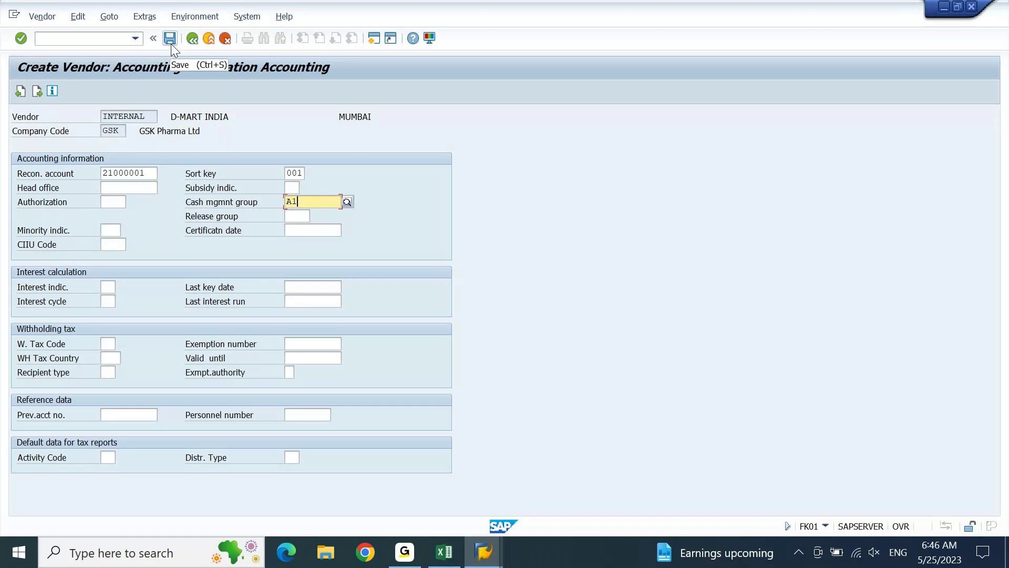
pyautogui.click(170, 38)
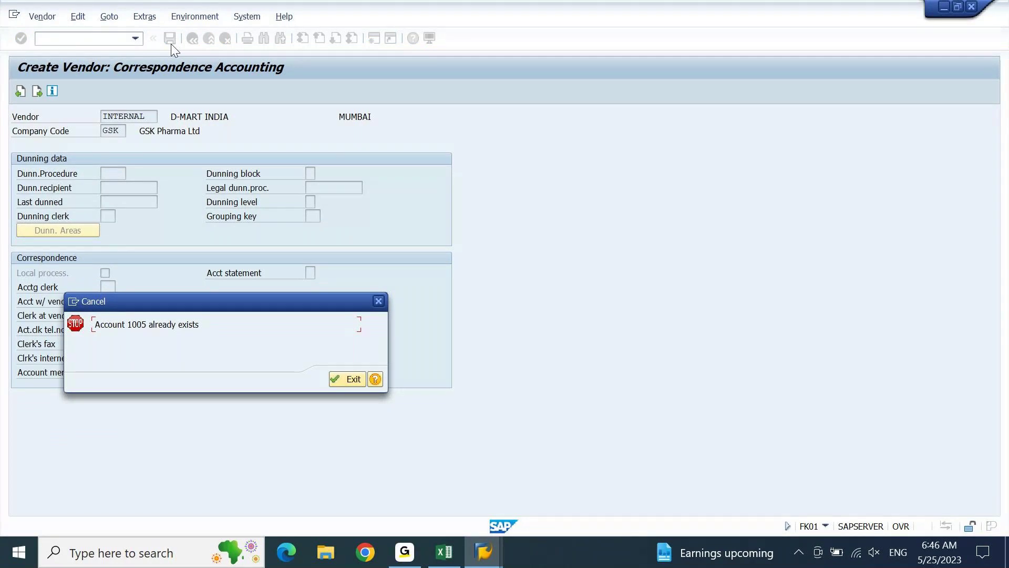
pyautogui.press('Return')
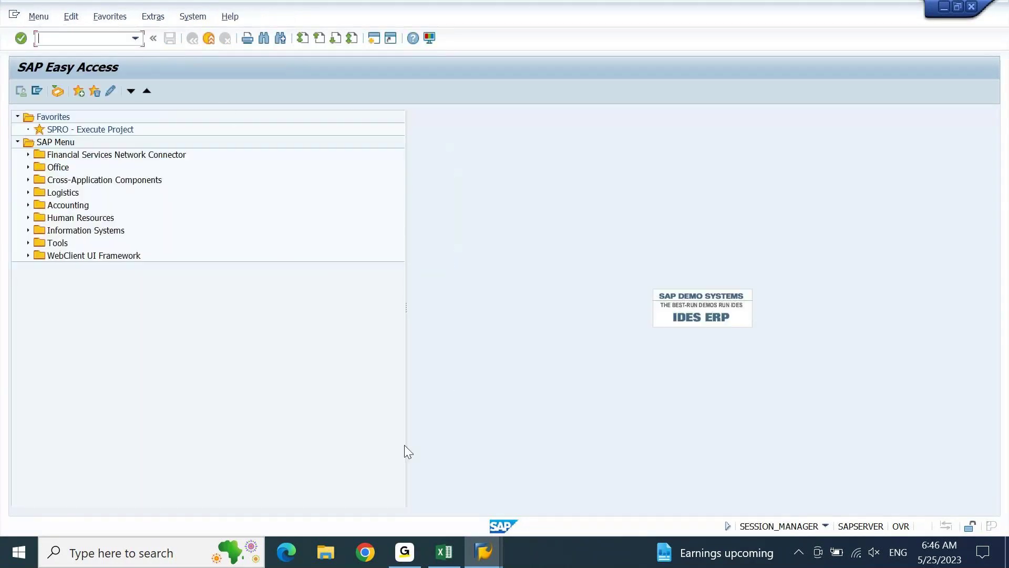
# Switch to the other SAP window and start vendor number range maintenance with /NXKN1.
pyautogui.click(484, 552)
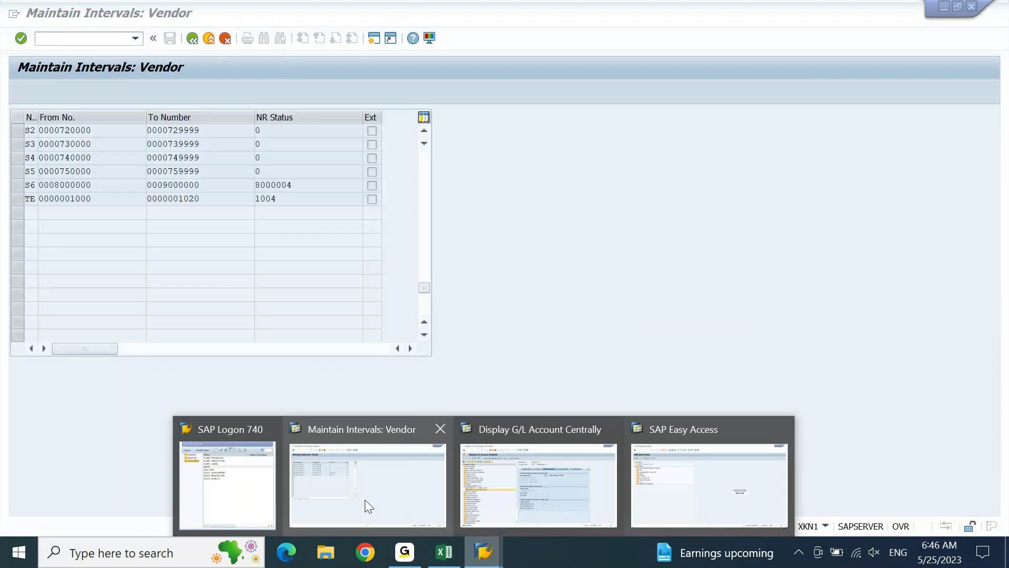
pyautogui.click(369, 505)
pyautogui.write('/NXKN1')
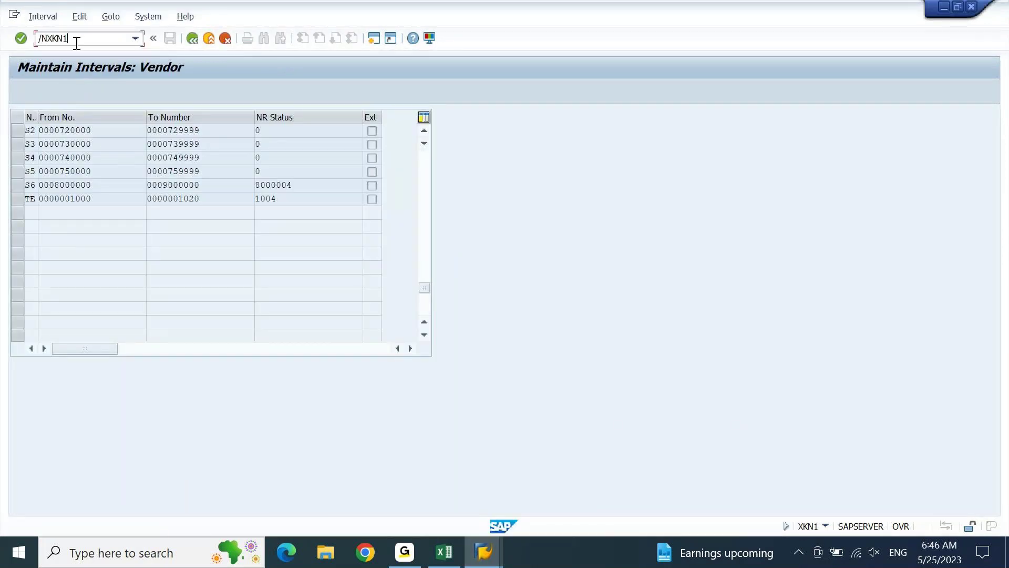
pyautogui.press('Return')
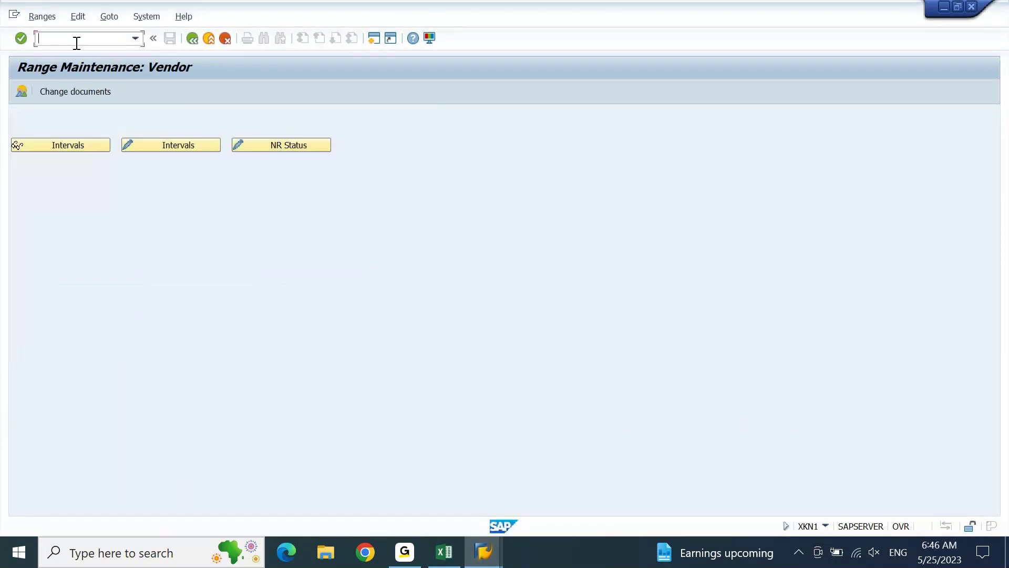
# Display the intervals, select TE's number status 1009, and dismiss the connection error.
pyautogui.click(84, 146)
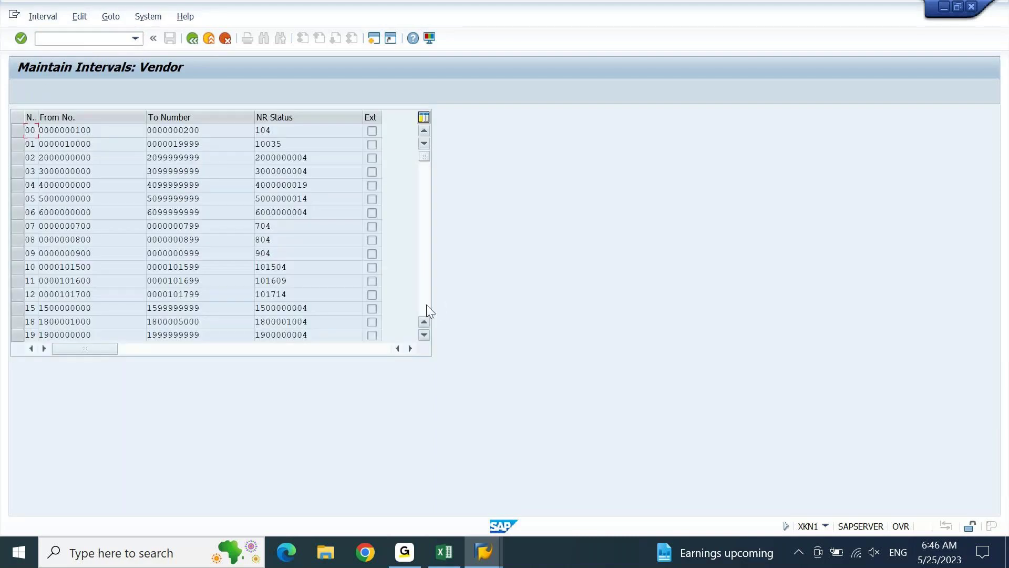
pyautogui.click(427, 306)
pyautogui.click(427, 306)
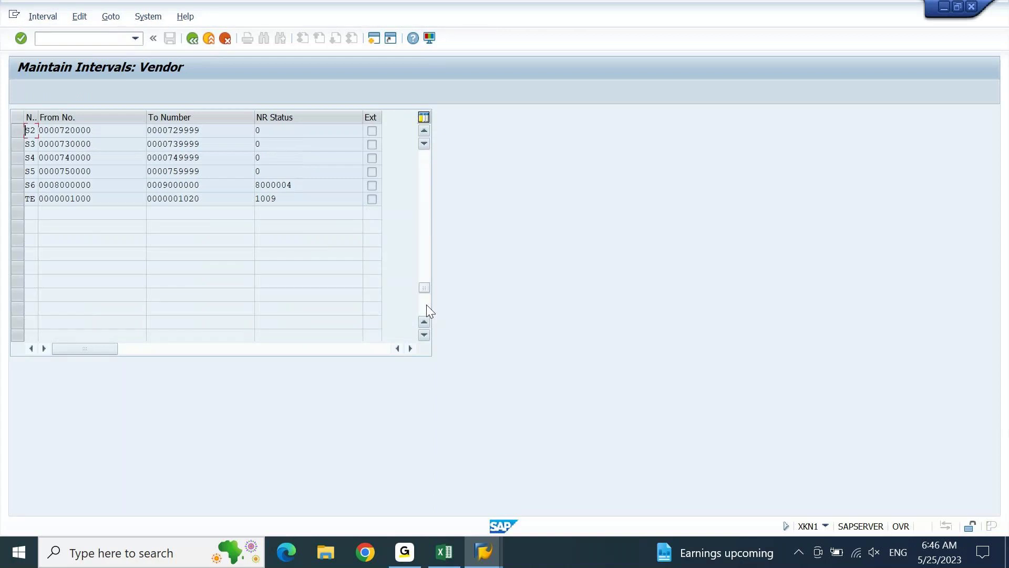
pyautogui.doubleClick(281, 199)
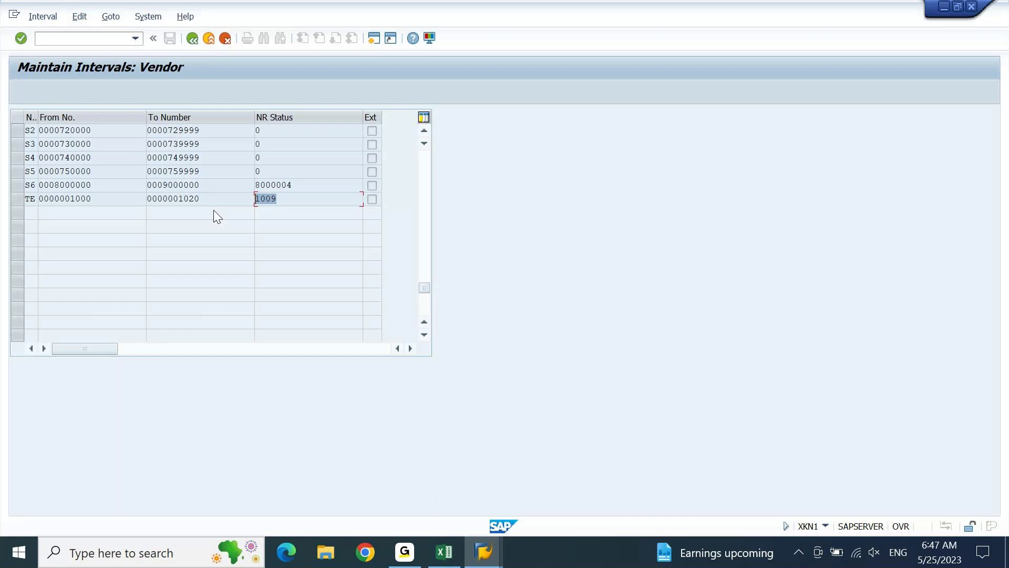
pyautogui.press('Return')
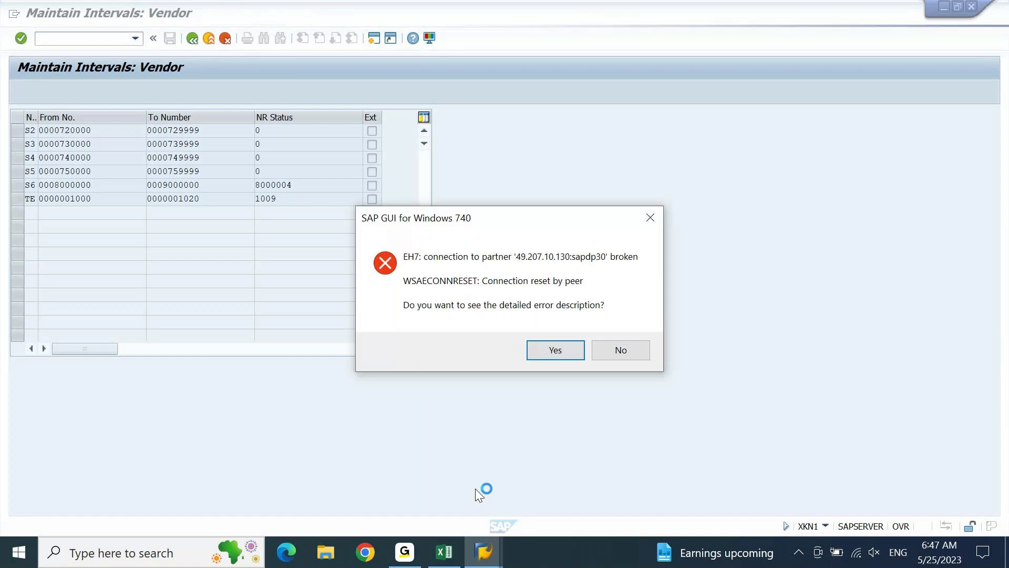
pyautogui.press('Escape')
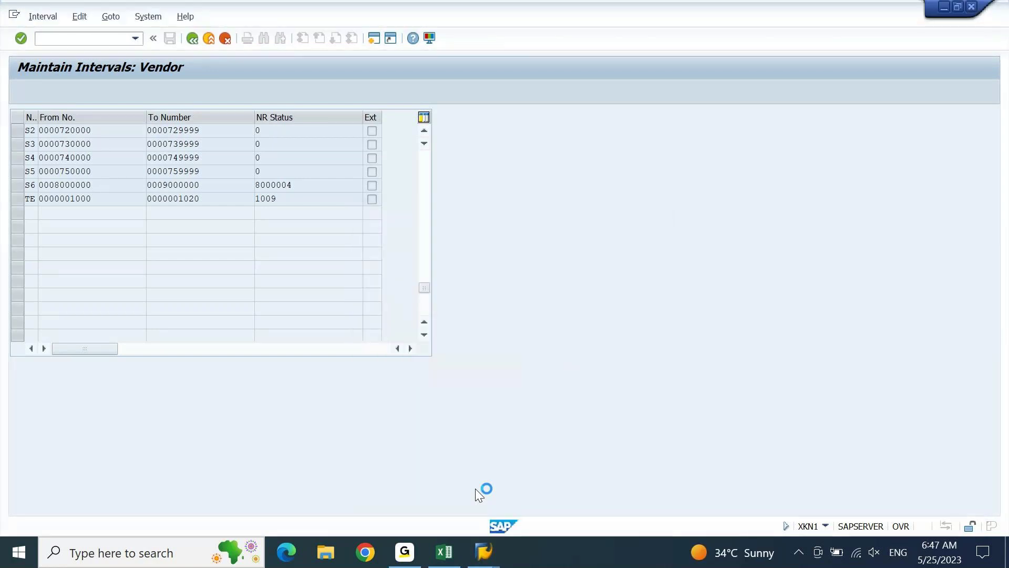
# Log on to the ECC system from SAP Logon, confirm the multiple-logon notice, and run XKN1.
pyautogui.click(484, 551)
pyautogui.click(494, 457)
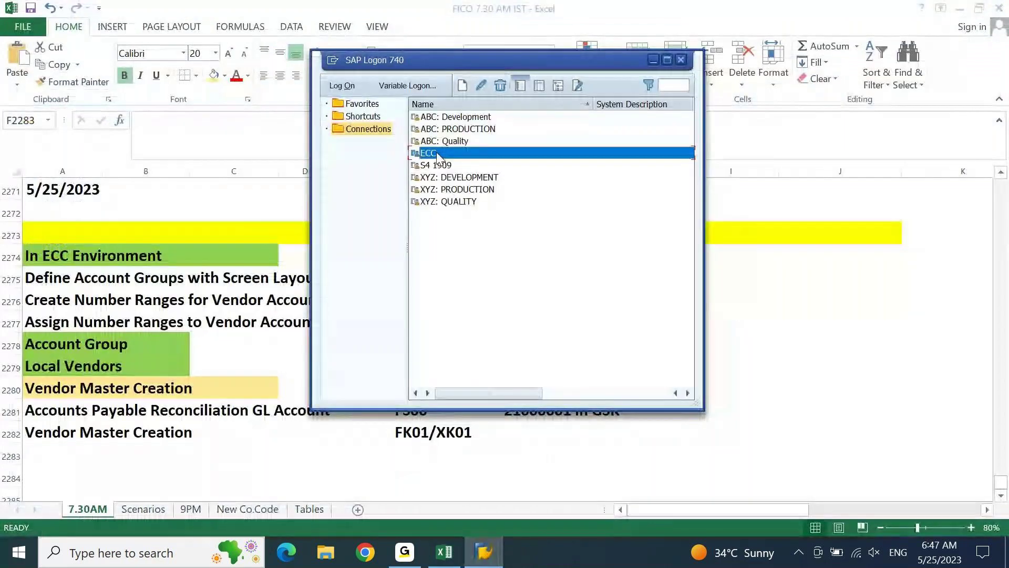
pyautogui.doubleClick(435, 153)
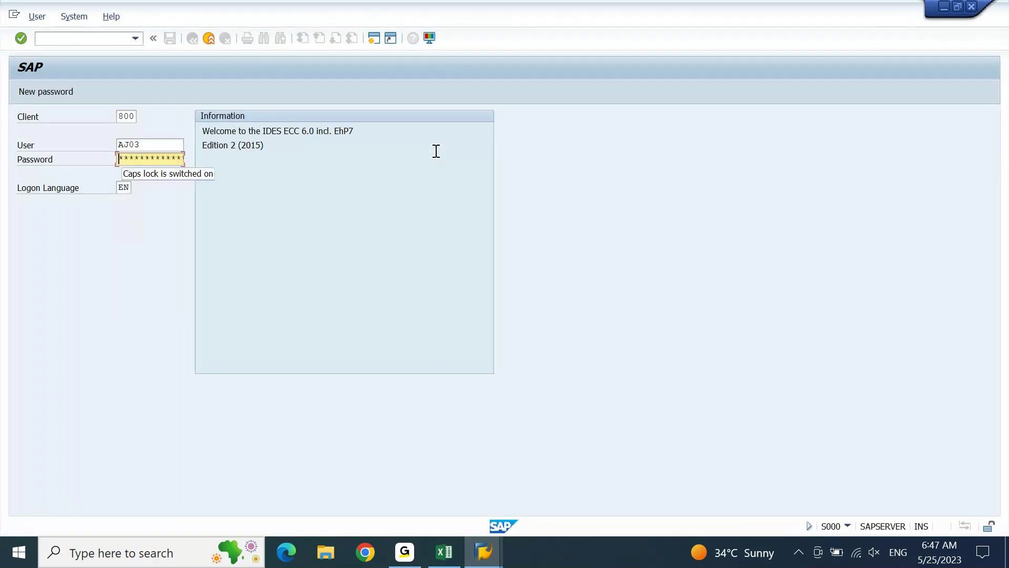
pyautogui.press('Right')
pyautogui.press('Right')
pyautogui.press('Right')
pyautogui.press('Right')
pyautogui.press('Right')
pyautogui.press('Right')
pyautogui.press('Right')
pyautogui.press('Right')
pyautogui.press('Right')
pyautogui.press('Right')
pyautogui.press('Right')
pyautogui.press('Return')
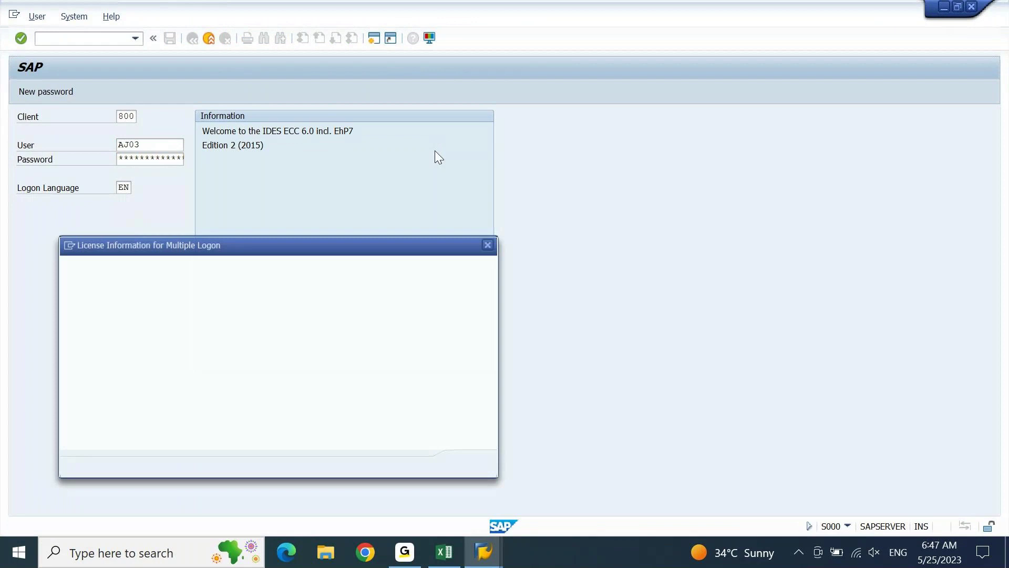
pyautogui.press('Return')
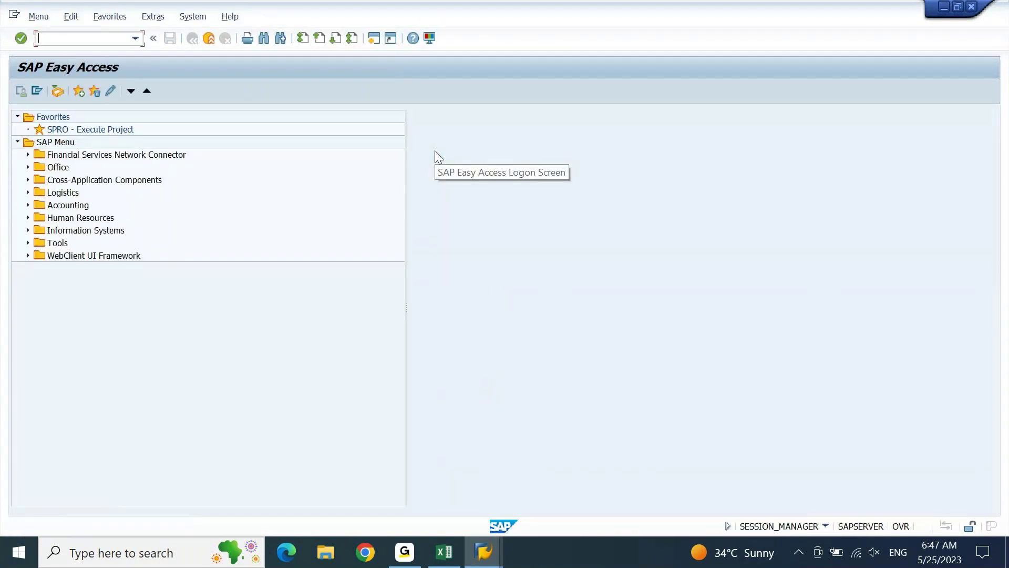
pyautogui.write('xkn1')
pyautogui.press('Return')
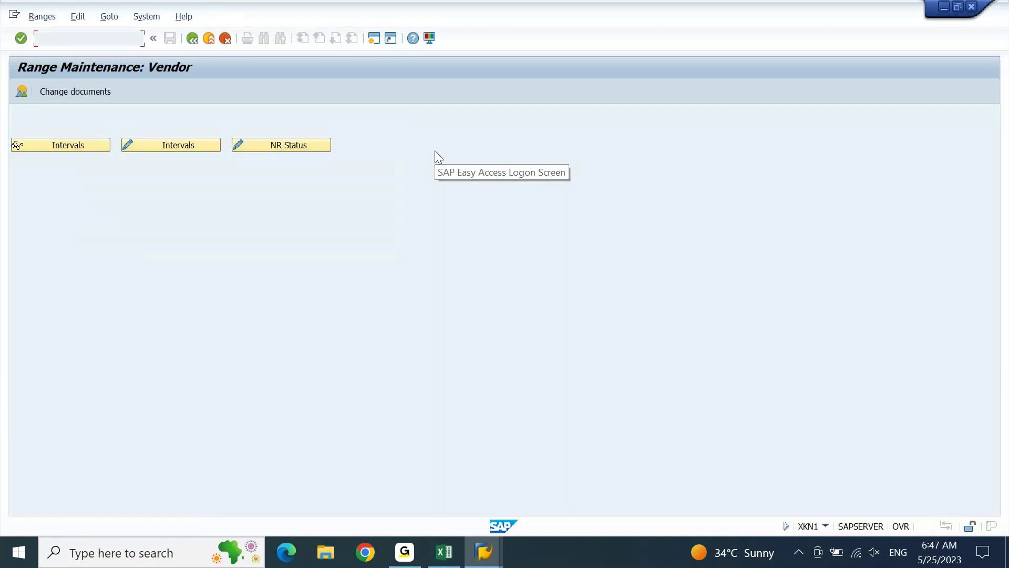
pyautogui.click(56, 147)
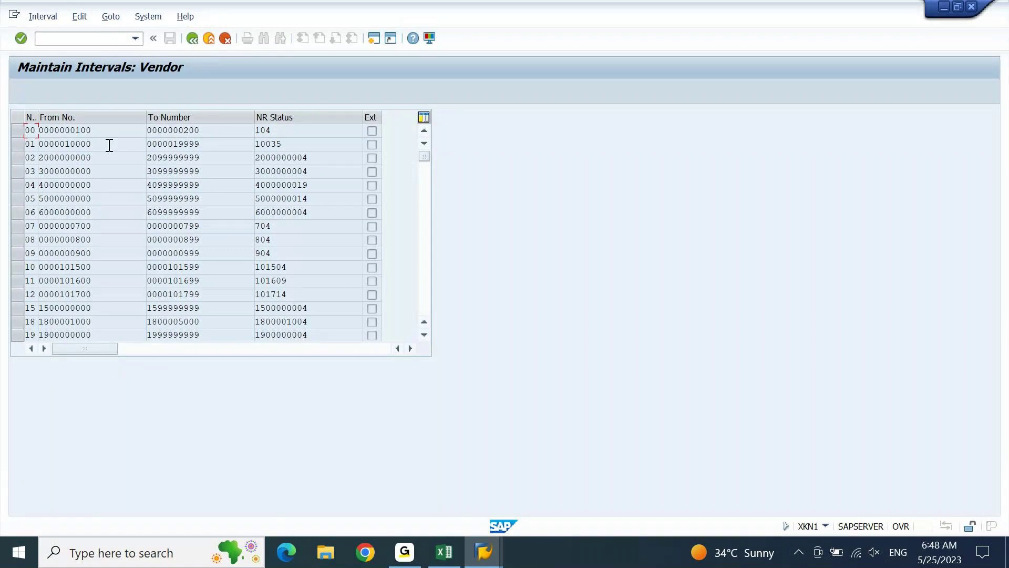
pyautogui.moveTo(109, 145); pyautogui.dragTo(38, 155)
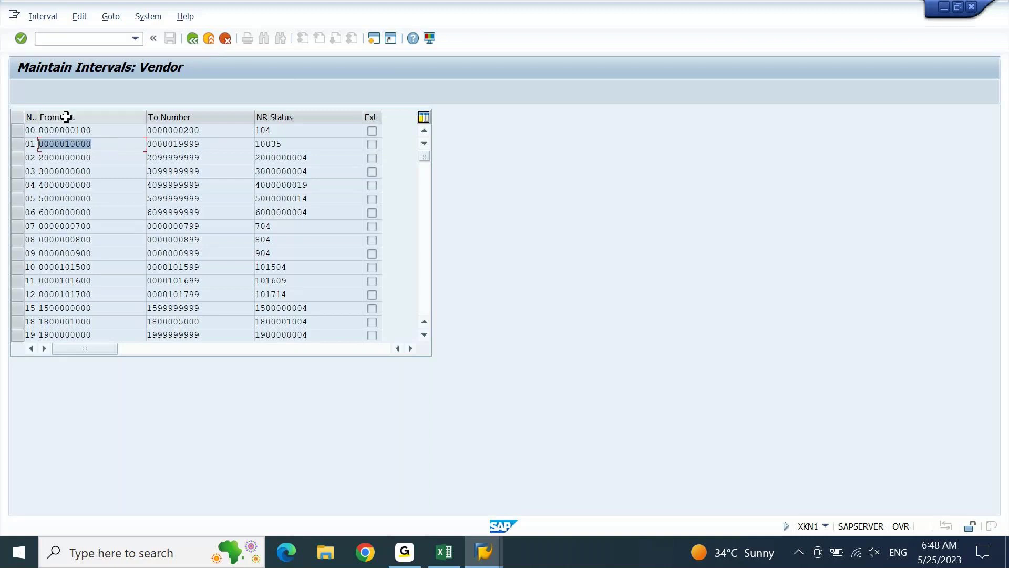
pyautogui.click(373, 39)
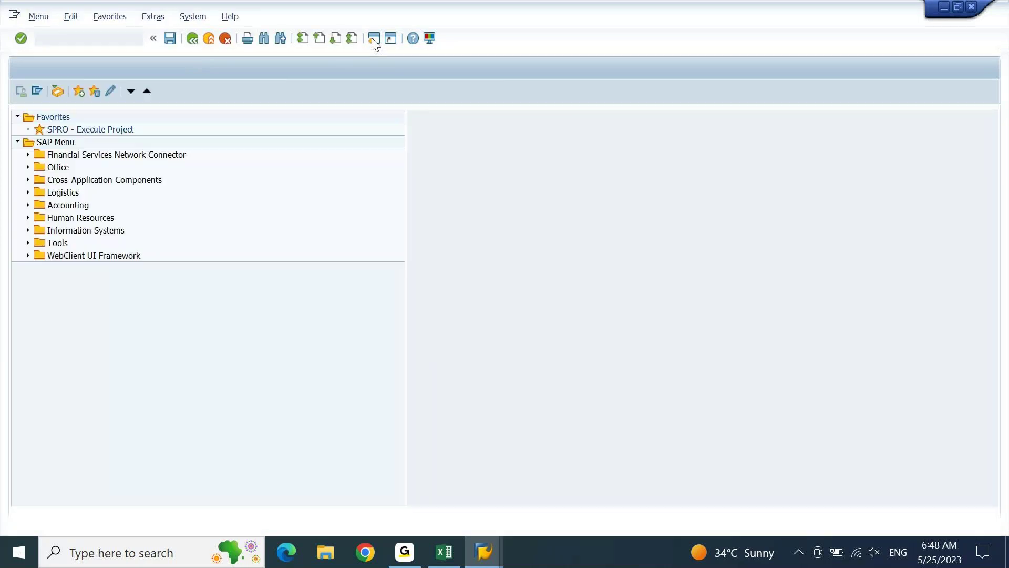
# In OBAS, jump to account group 0001's number range assignment, confirm the customizing request, and exit.
pyautogui.write('obas')
pyautogui.press('Return')
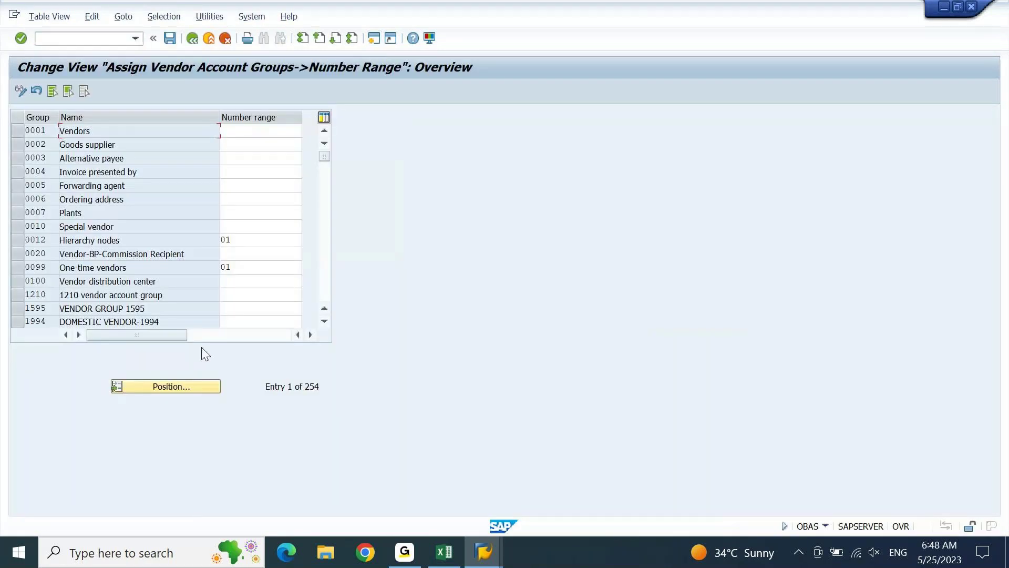
pyautogui.click(195, 386)
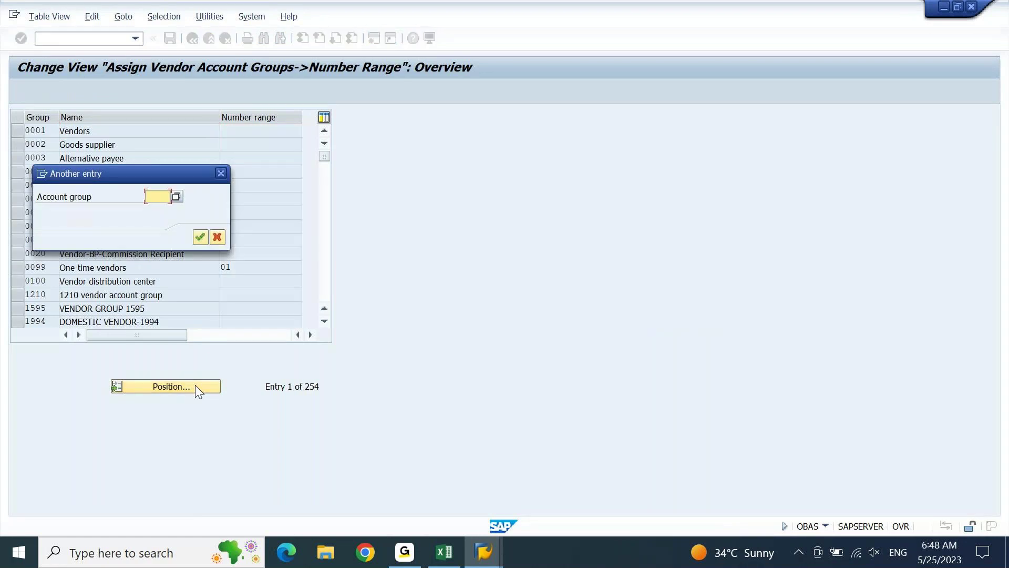
pyautogui.write('0001')
pyautogui.press('Return')
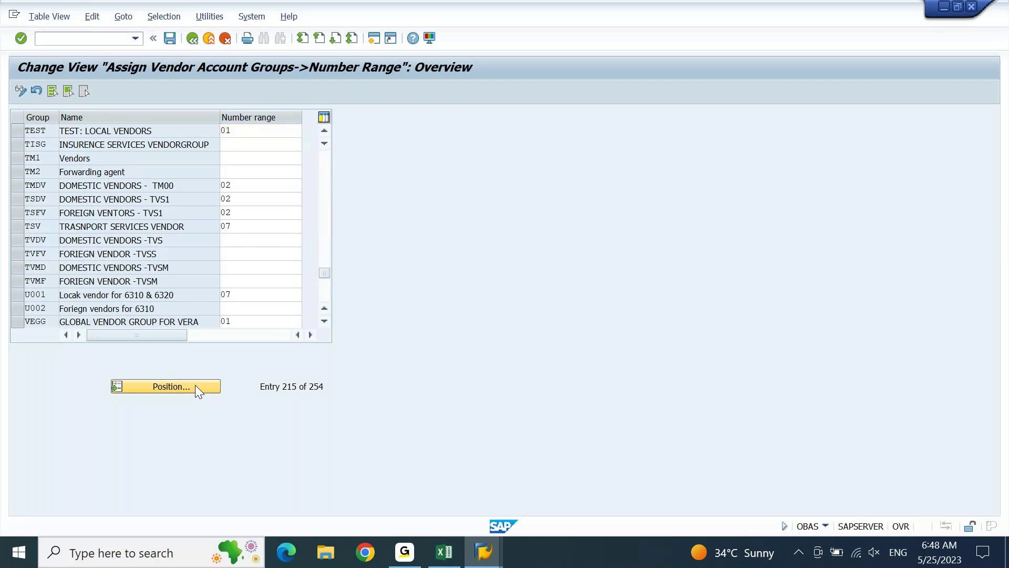
pyautogui.click(194, 387)
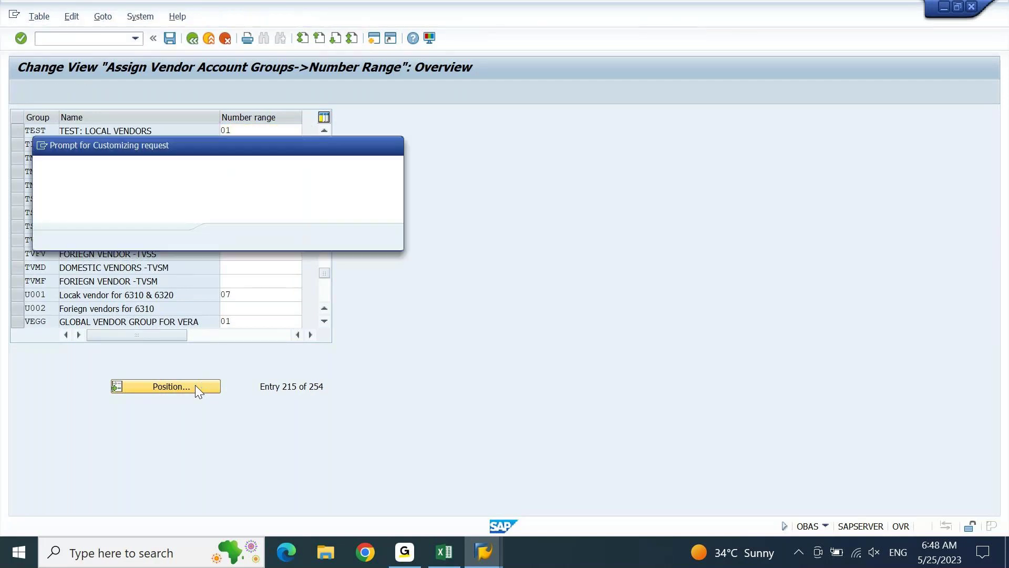
pyautogui.press('Return')
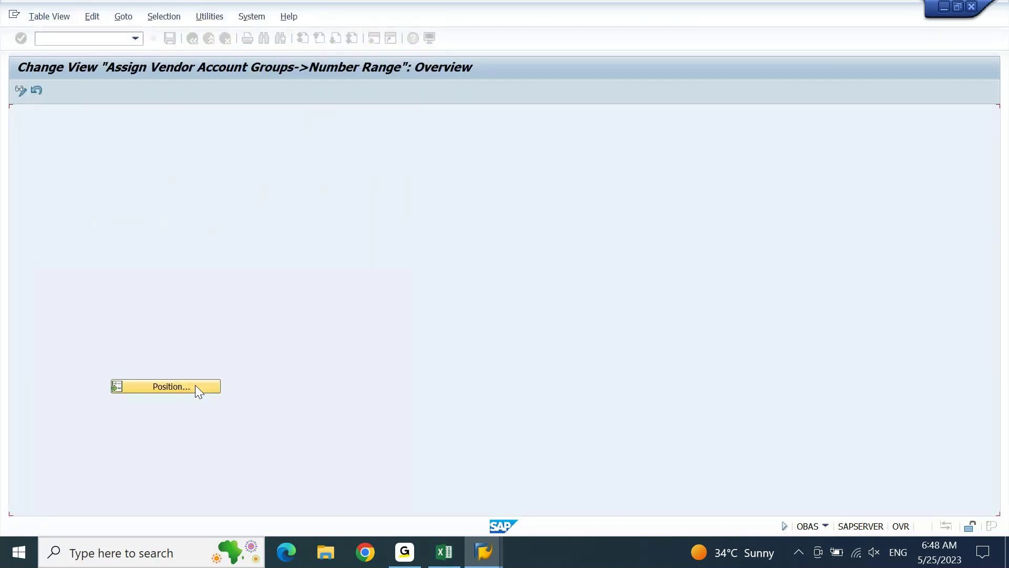
pyautogui.press('F3')
# Start changing a vendor master record with transaction FK02.
pyautogui.write('fd')
pyautogui.press('BackSpace')
pyautogui.press('BackSpace')
pyautogui.write('fk02')
pyautogui.press('Return')
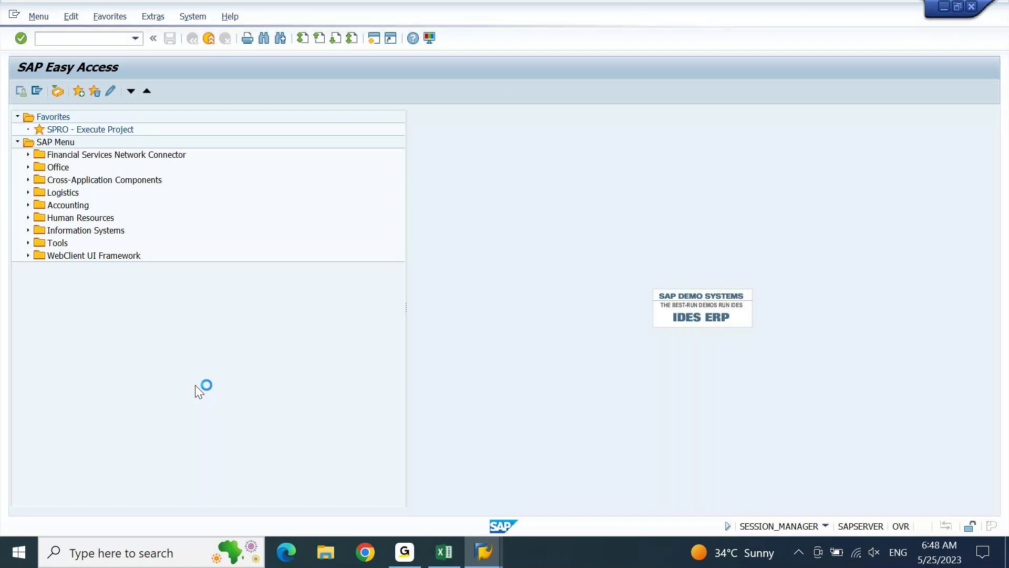
# Bring SAP Logon forward, dismiss the connection errors and reconnect to the ECC system.
pyautogui.click(484, 556)
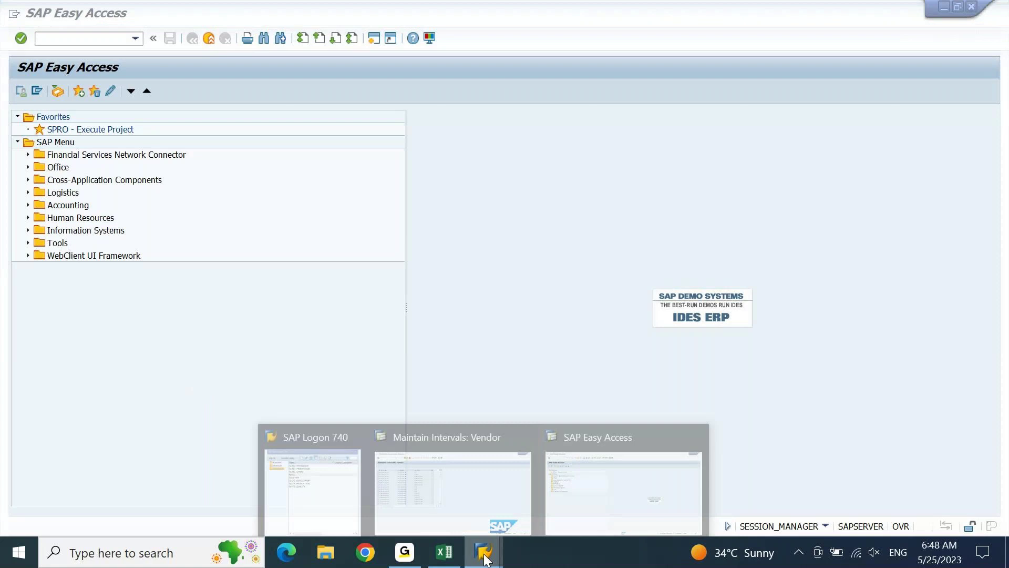
pyautogui.click(619, 442)
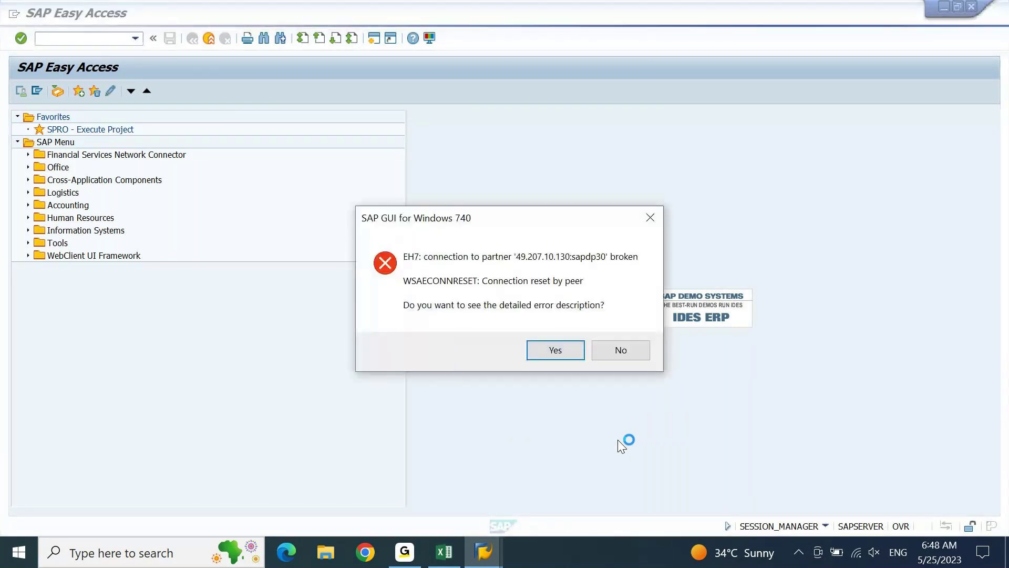
pyautogui.press('Return')
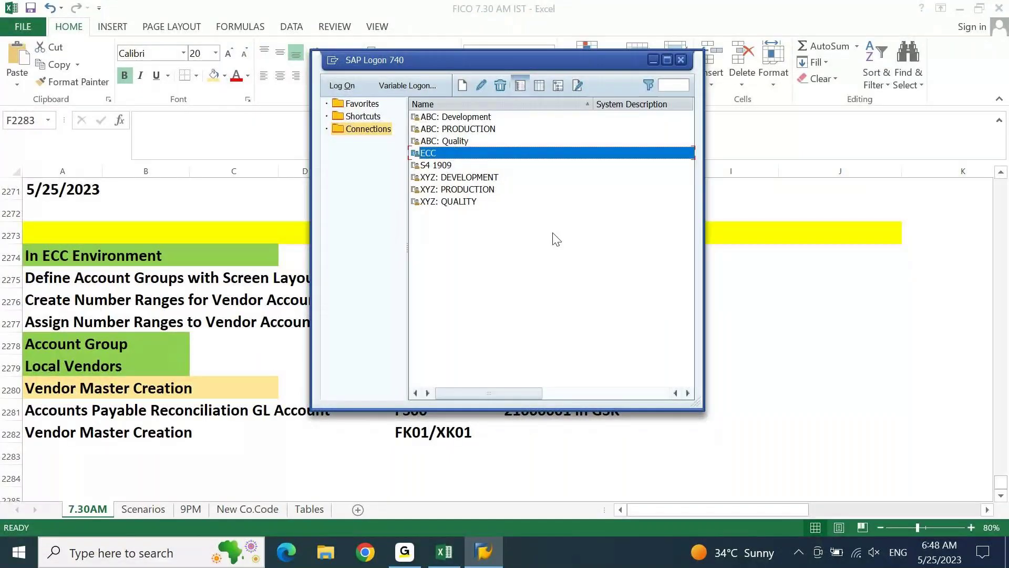
pyautogui.doubleClick(426, 154)
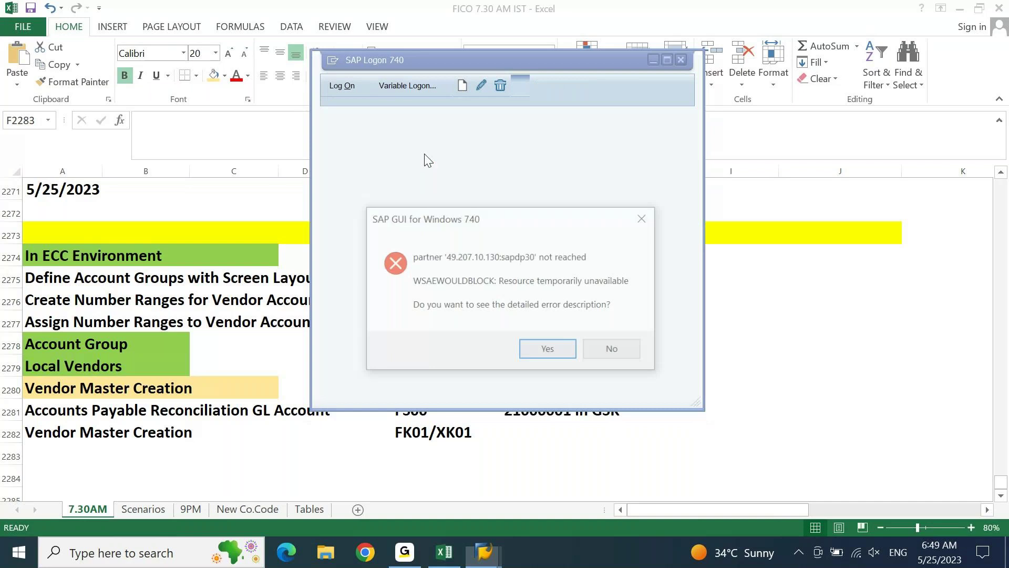
pyautogui.press('Tab')
pyautogui.press('Return')
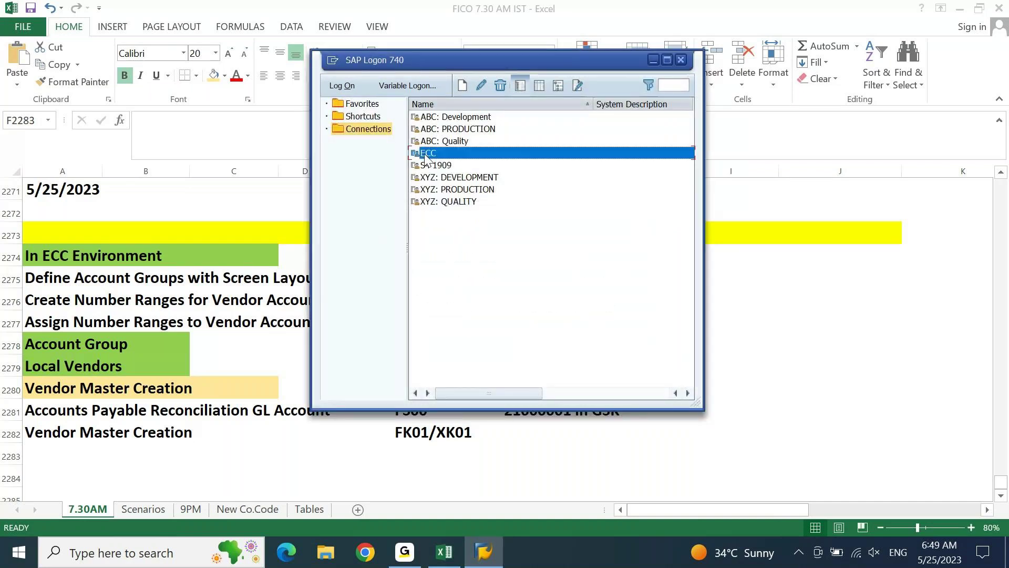
pyautogui.doubleClick(426, 155)
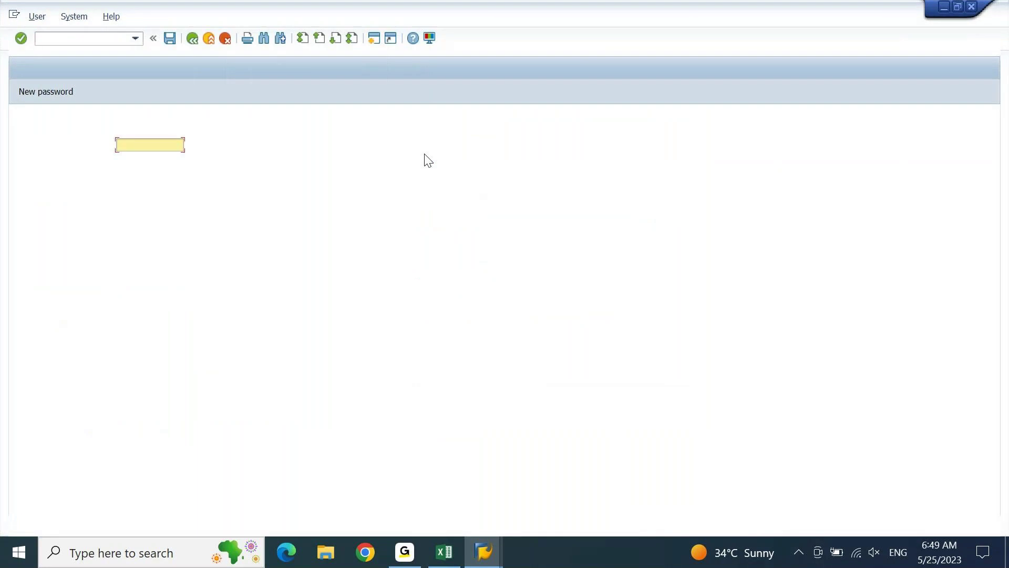
# Log on to ECC with the user ID and password, then start transaction FK01.
pyautogui.write('aj01')
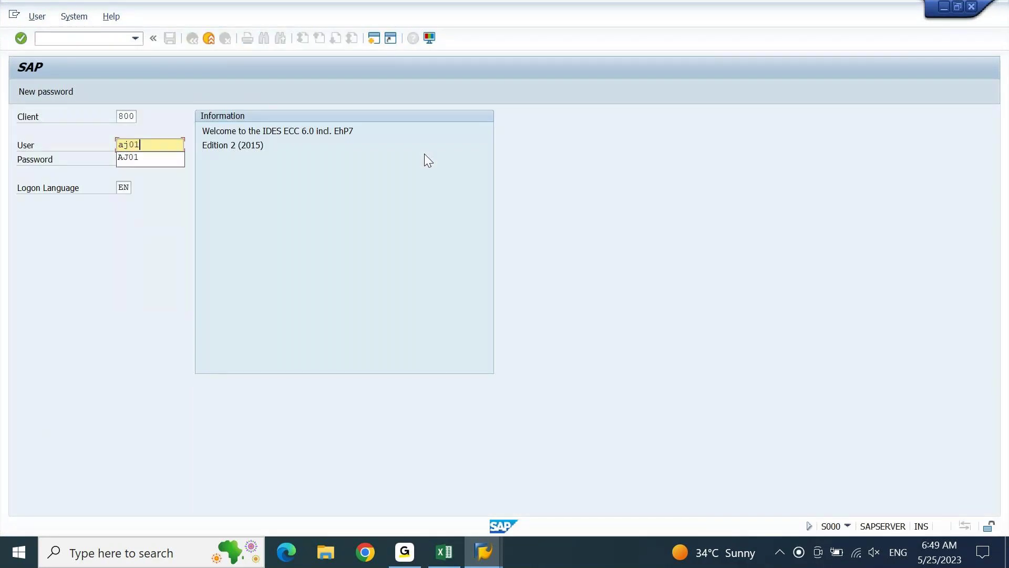
pyautogui.press('Tab')
pyautogui.hotkey('ctrl', 'v')
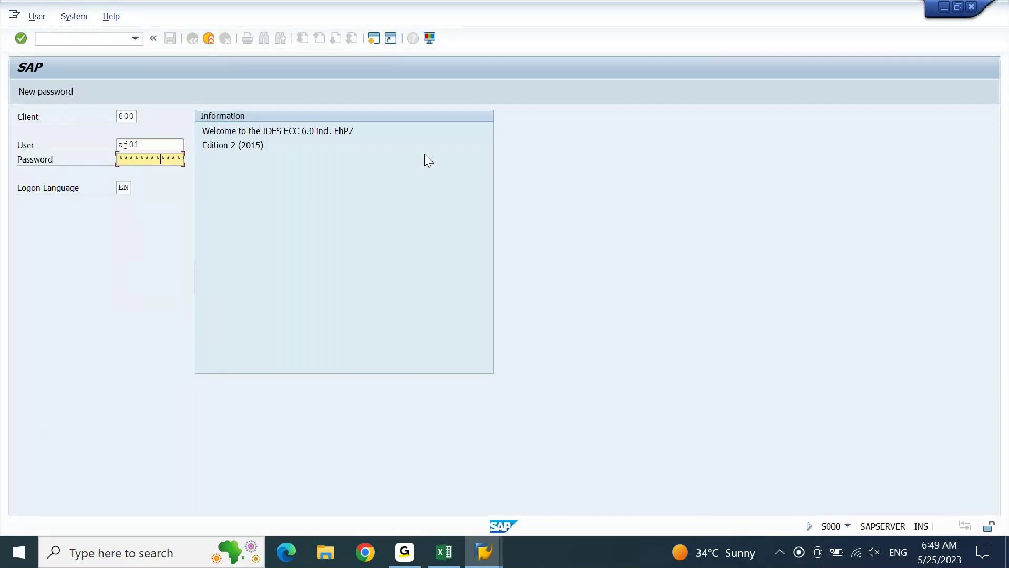
pyautogui.press('Return')
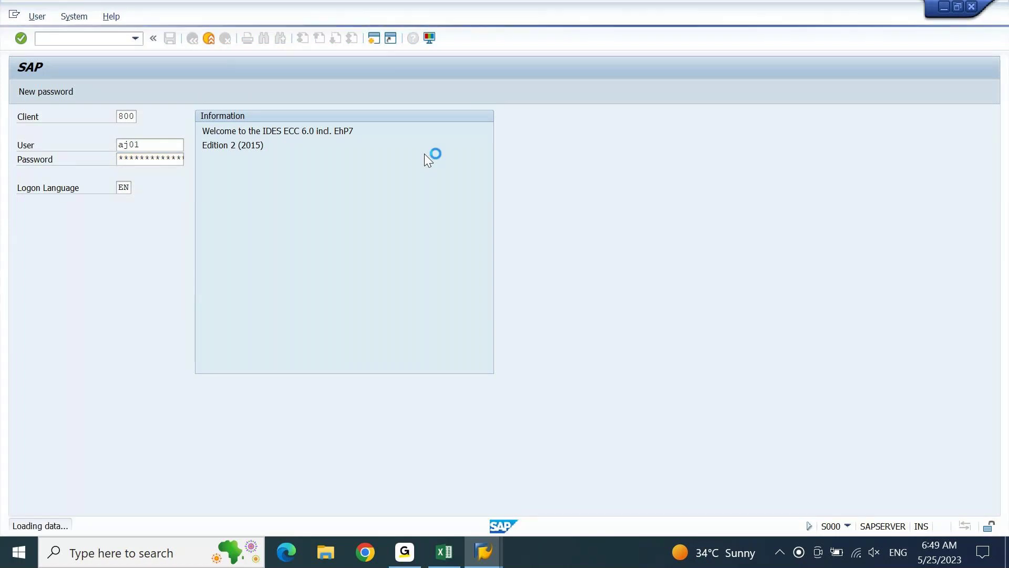
pyautogui.write('fk01')
pyautogui.press('Return')
pyautogui.press('Tab')
# Enter company code GSK and account group TEST on the Create Vendor initial screen.
pyautogui.write('g')
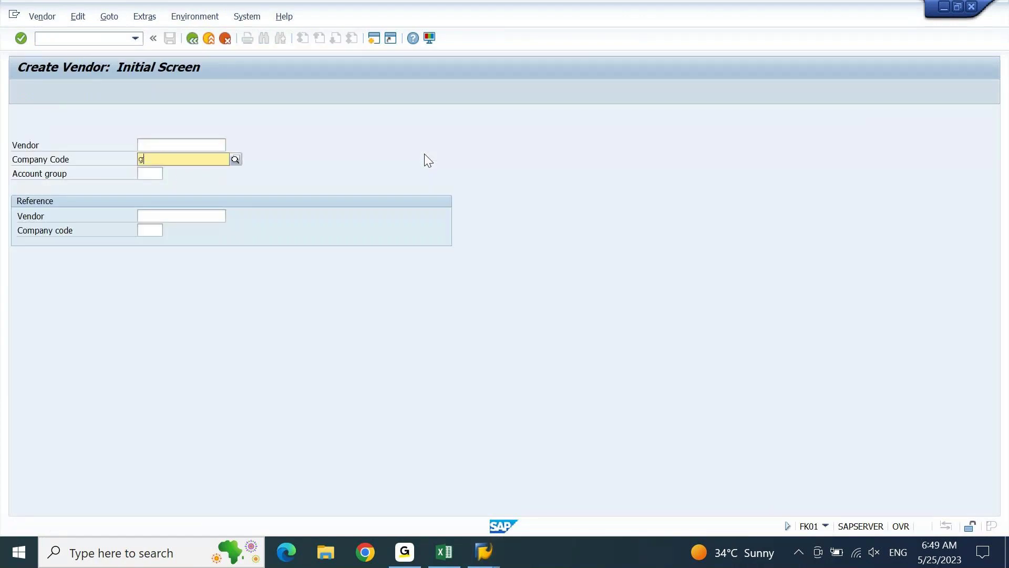
pyautogui.write('s')
pyautogui.press('Return')
pyautogui.write('k')
pyautogui.press('Tab')
pyautogui.write('test')
pyautogui.press('Return')
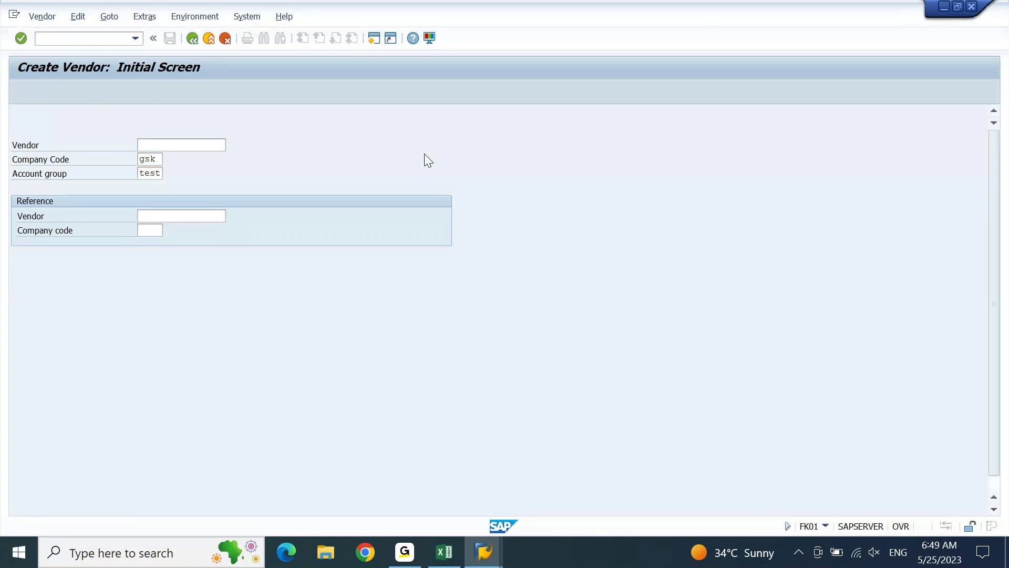
# Set title Company, name D-MART INDIA and search term D-MART.
pyautogui.press('F4')
pyautogui.press('Down')
pyautogui.press('Up')
pyautogui.press('Return')
pyautogui.press('Tab')
pyautogui.press('Down')
pyautogui.press('Down')
pyautogui.press('Return')
pyautogui.press('Tab')
pyautogui.press('Tab')
pyautogui.press('Tab')
pyautogui.hotkey('shift', 'Tab')
pyautogui.press('Down')
pyautogui.press('Down')
pyautogui.press('Return')
pyautogui.press('Tab')
pyautogui.press('Tab')
pyautogui.press('Tab')
pyautogui.hotkey('shift', 'Tab')
pyautogui.hotkey('shift', 'Tab')
pyautogui.press('Tab')
pyautogui.press('Tab')
pyautogui.hotkey('shift', 'Tab')
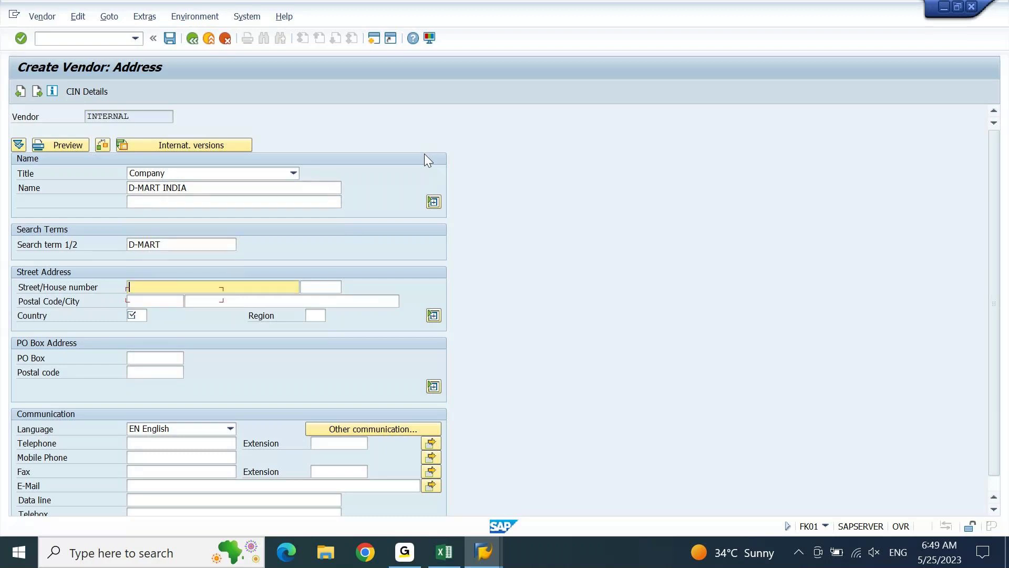
# Fill the address: house number 10, postal code 400800, city MUMBAI, country IN, region 13.
pyautogui.write('gs')
pyautogui.press('Tab')
pyautogui.press('Down')
pyautogui.press('Down')
pyautogui.press('Return')
pyautogui.press('Tab')
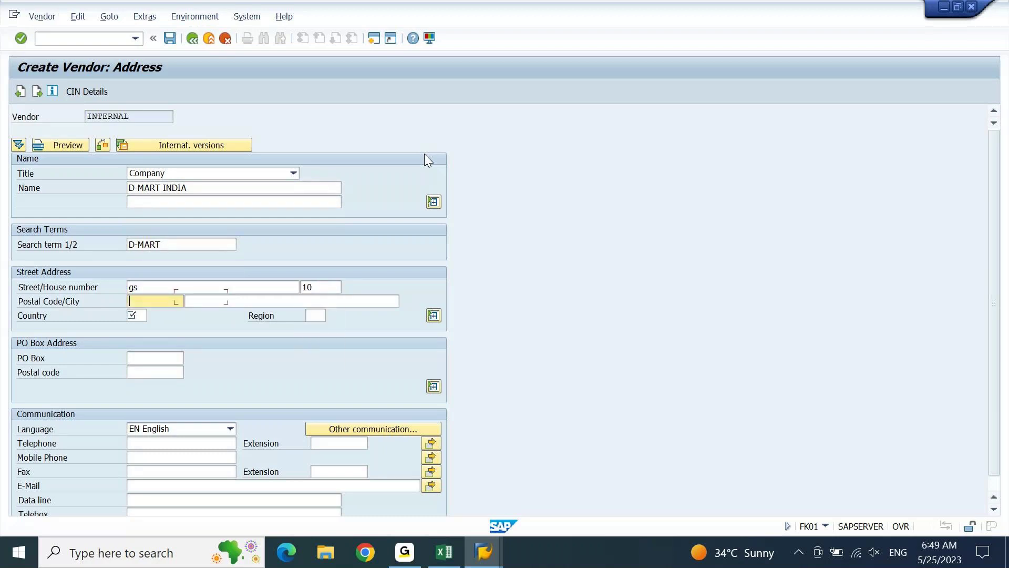
pyautogui.press('Down')
pyautogui.press('Return')
pyautogui.press('Tab')
pyautogui.press('Tab')
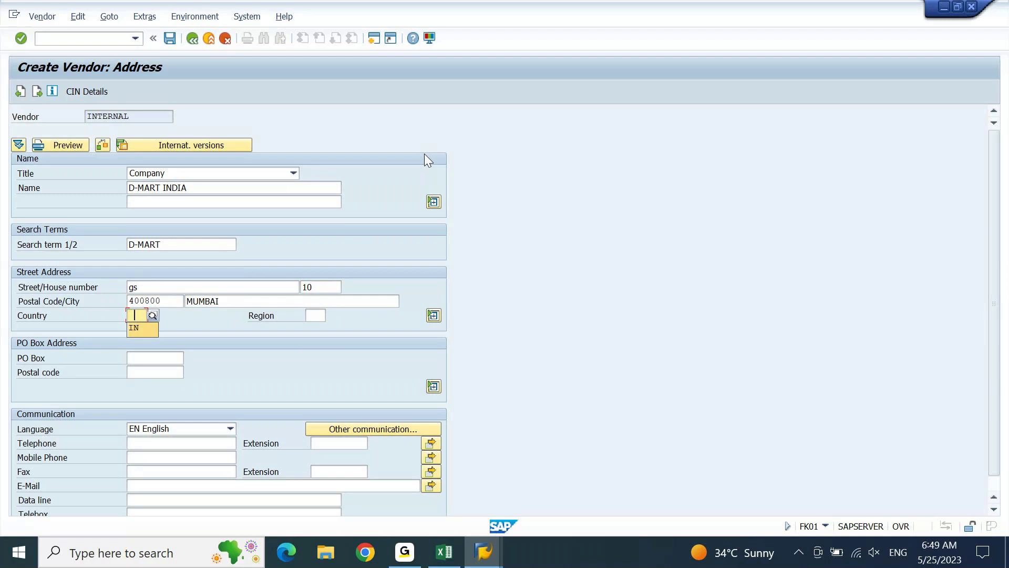
pyautogui.press('Down')
pyautogui.press('Return')
pyautogui.press('Tab')
pyautogui.press('Down')
pyautogui.press('Return')
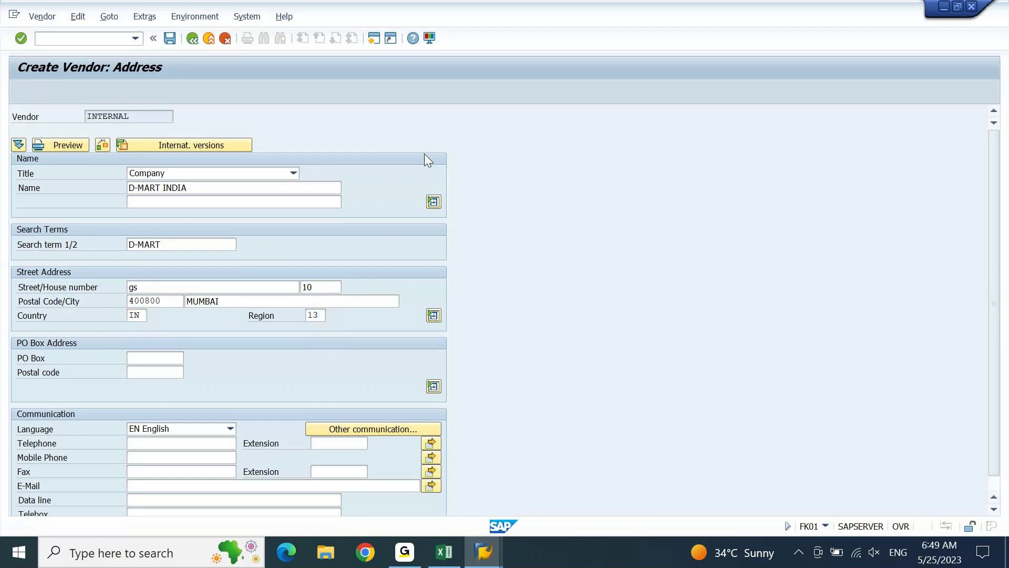
pyautogui.press('Return')
# Enter reconciliation account 21000001, sort key 001 and cash management group A1.
pyautogui.press('Return')
pyautogui.press('Return')
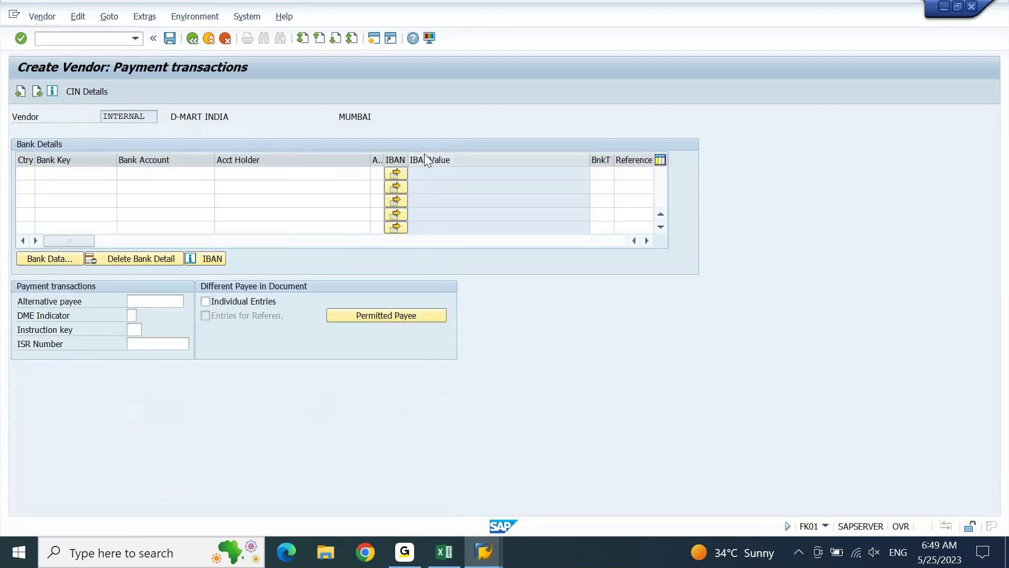
pyautogui.press('Return')
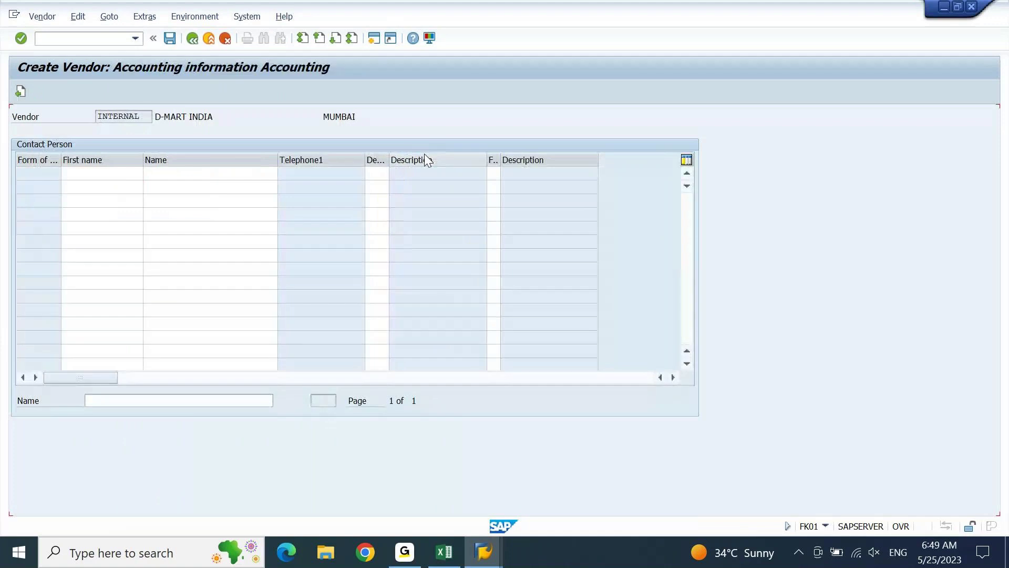
pyautogui.write('21000001')
pyautogui.press('Tab')
pyautogui.write('001')
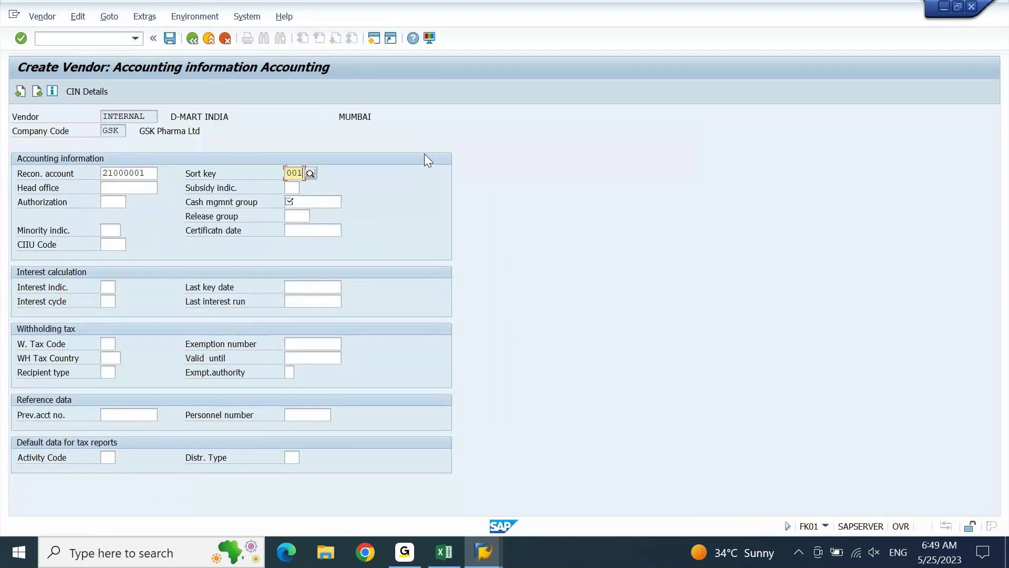
pyautogui.press('Tab')
pyautogui.write('A1')
pyautogui.press('Return')
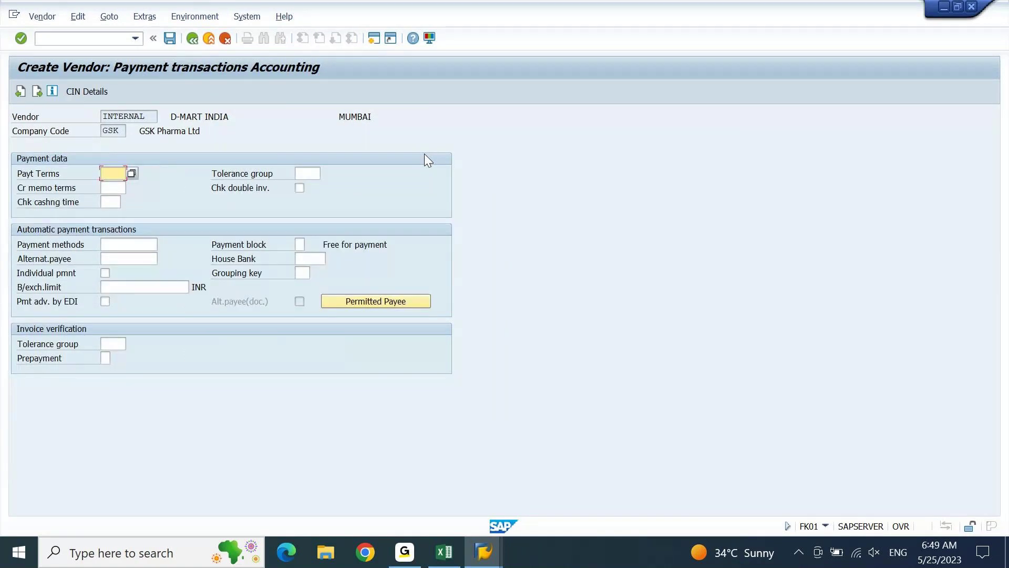
pyautogui.click(170, 40)
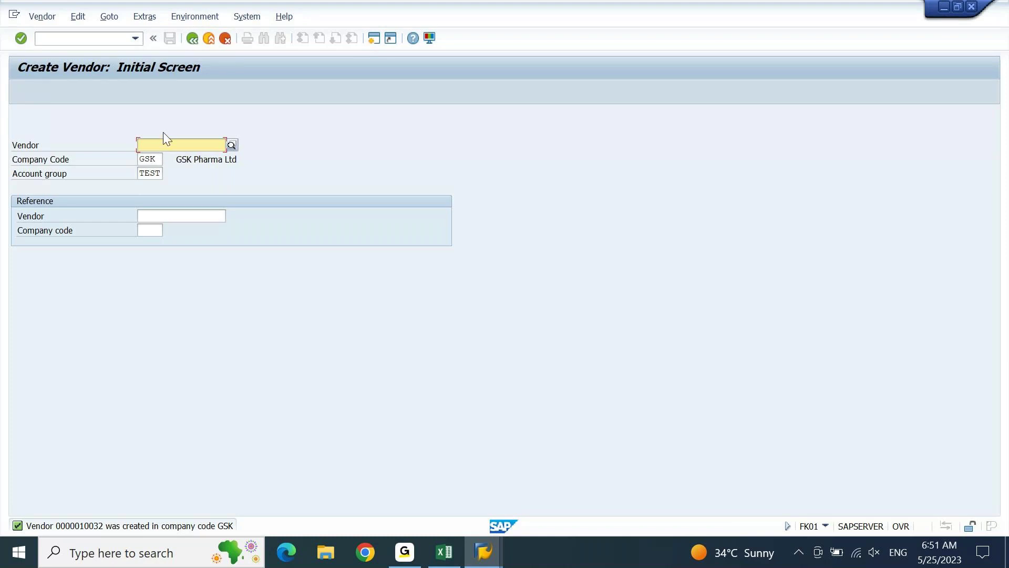
pyautogui.doubleClick(158, 164)
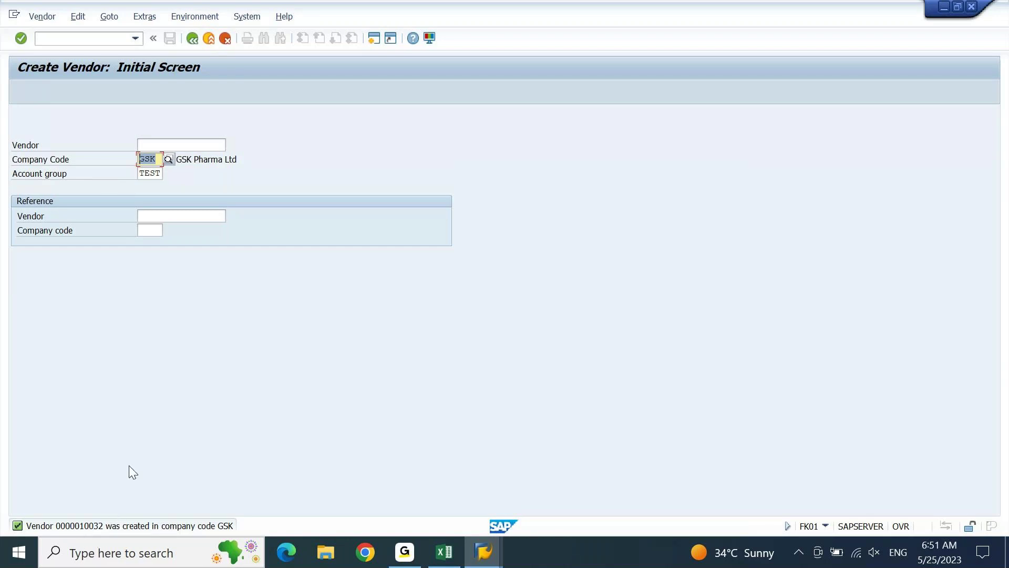
pyautogui.click(157, 158)
pyautogui.moveTo(157, 160); pyautogui.dragTo(139, 172)
# Review the Excel AP configuration notes from OBD3 down to Vendor Master Creation (FK01/XK01).
pyautogui.click(445, 552)
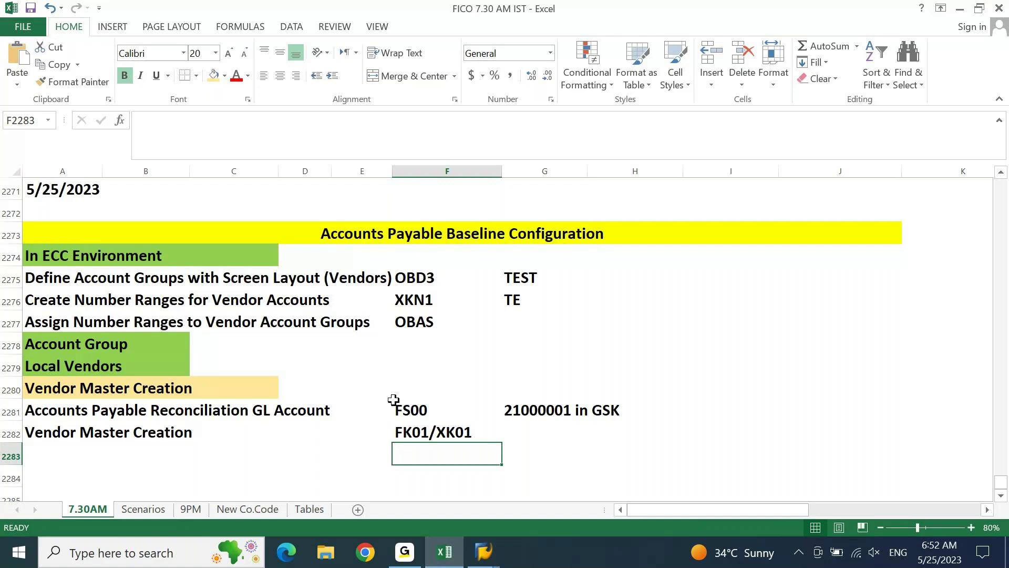
pyautogui.click(407, 280)
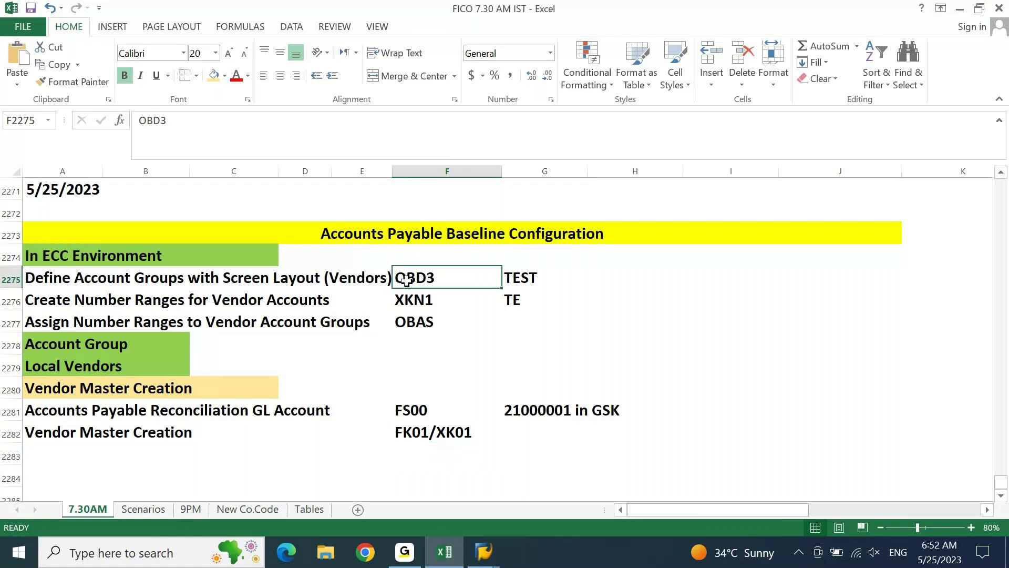
pyautogui.press('Down')
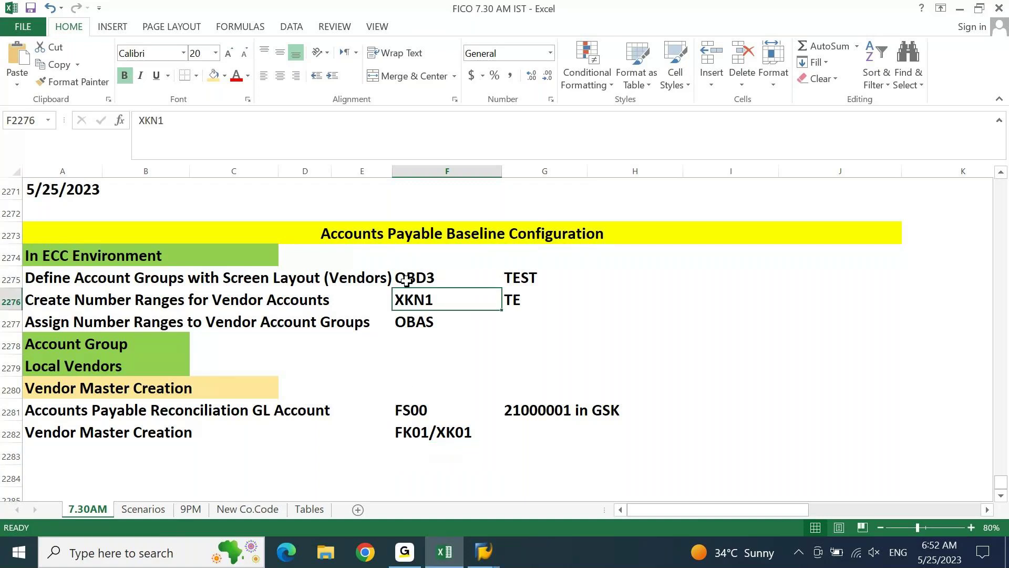
pyautogui.press('Down')
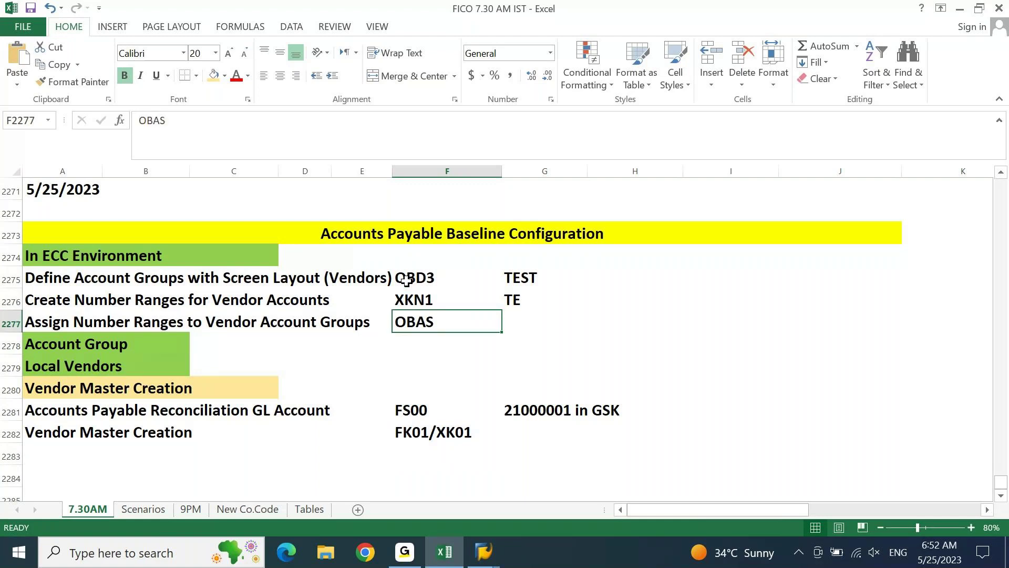
pyautogui.click(408, 413)
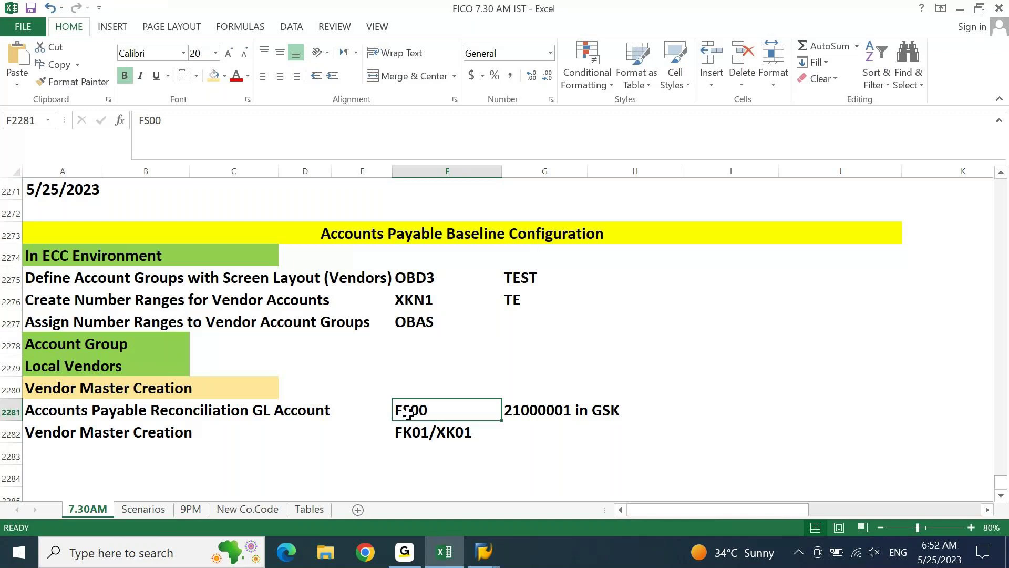
pyautogui.click(410, 424)
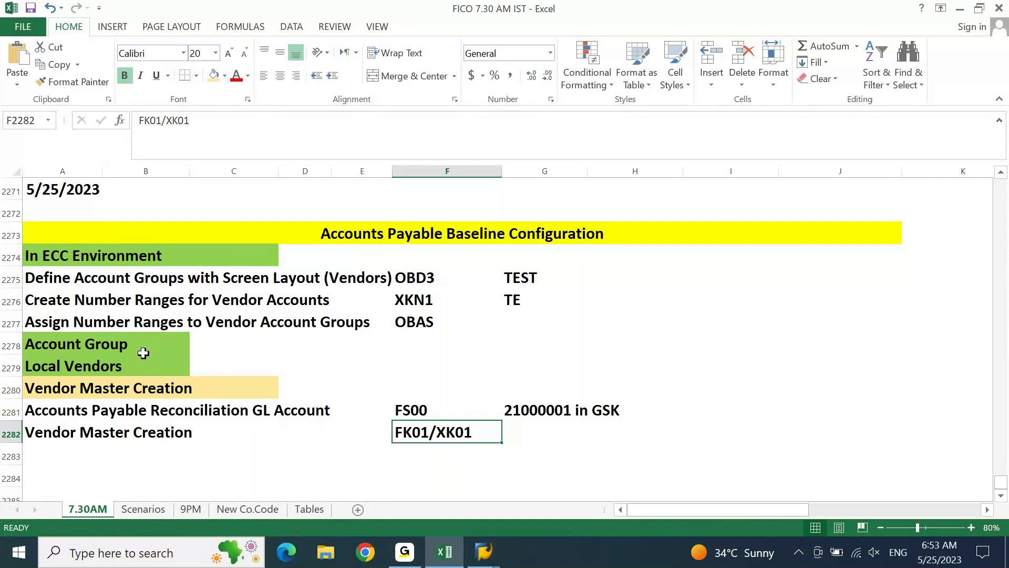
pyautogui.press('Home')
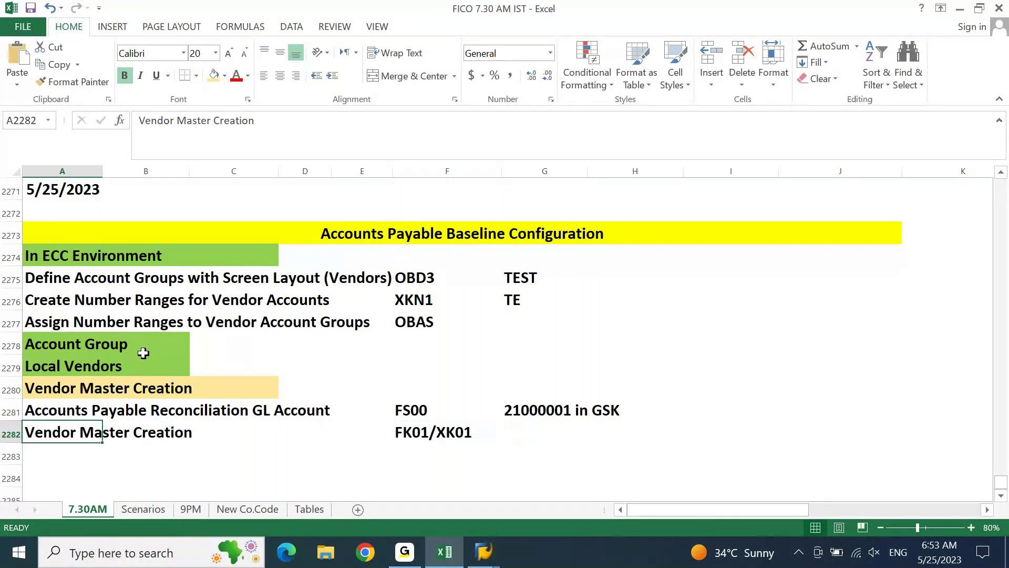